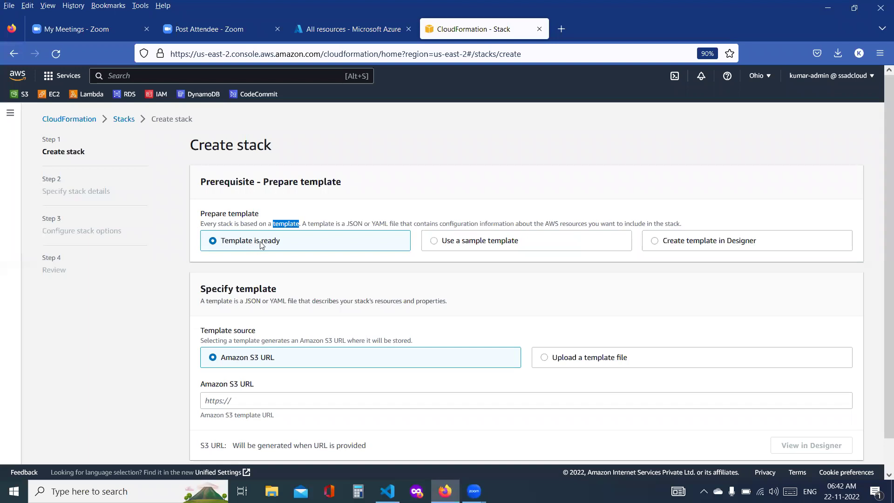
Switch from the Create stack page to Visual Studio Code and create a new blank text file
scroll(261, 245, "down", 1)
triple_click(241, 259)
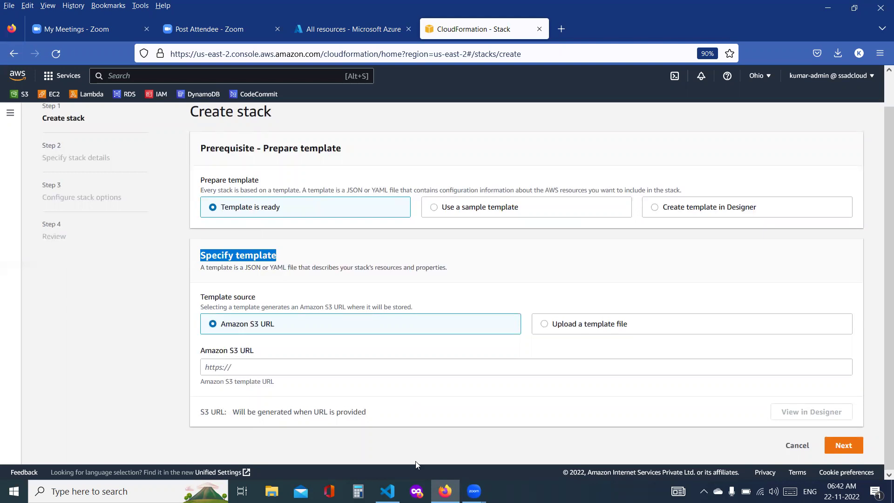
key("alt+Tab")
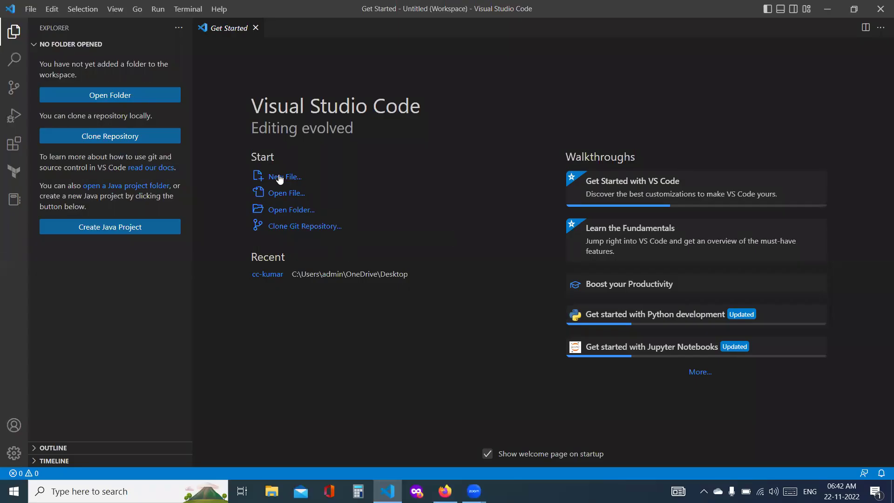
left_click(279, 178)
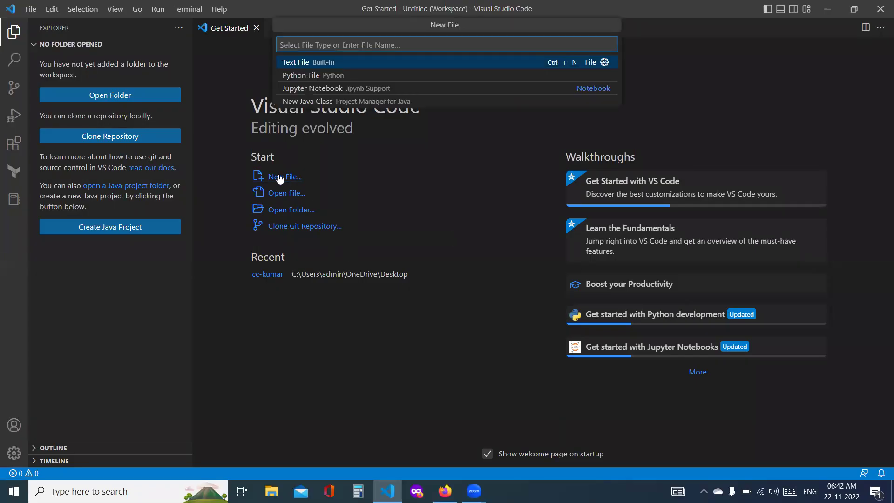
left_click(295, 62)
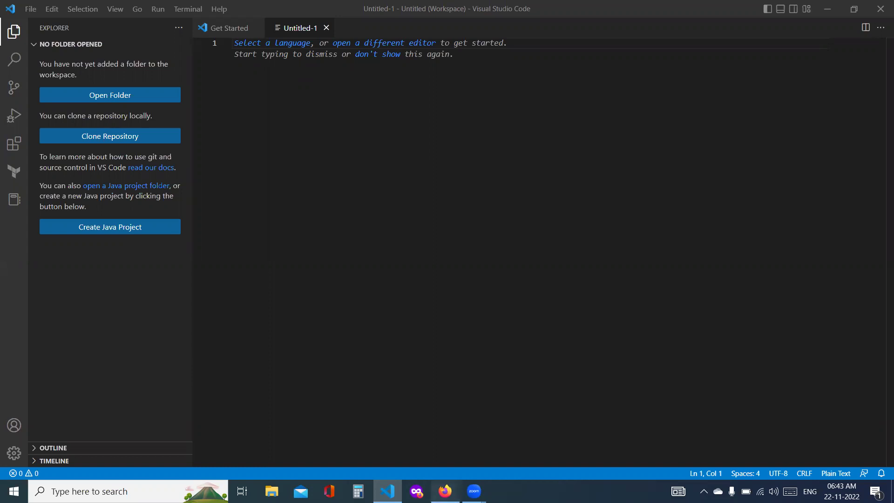
Switch to Firefox, search for "AWS Documentation" in a new tab, and open the AWS Documentation site
left_click(445, 491)
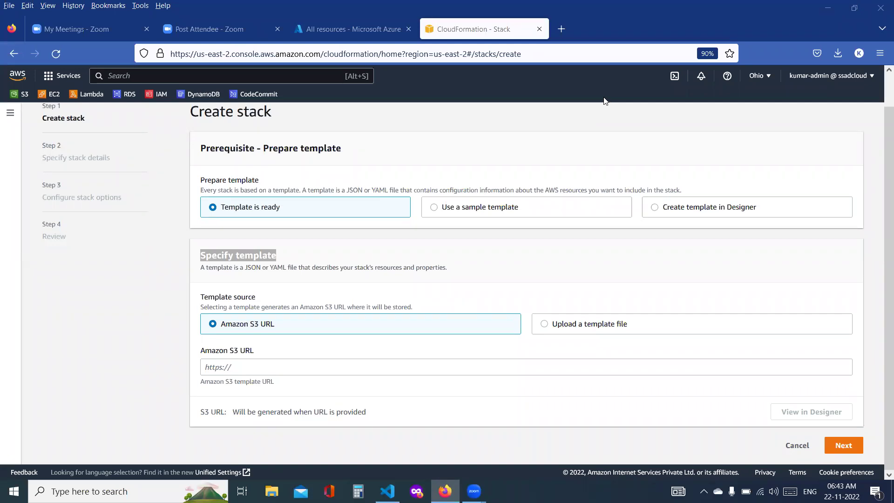
left_click(563, 29)
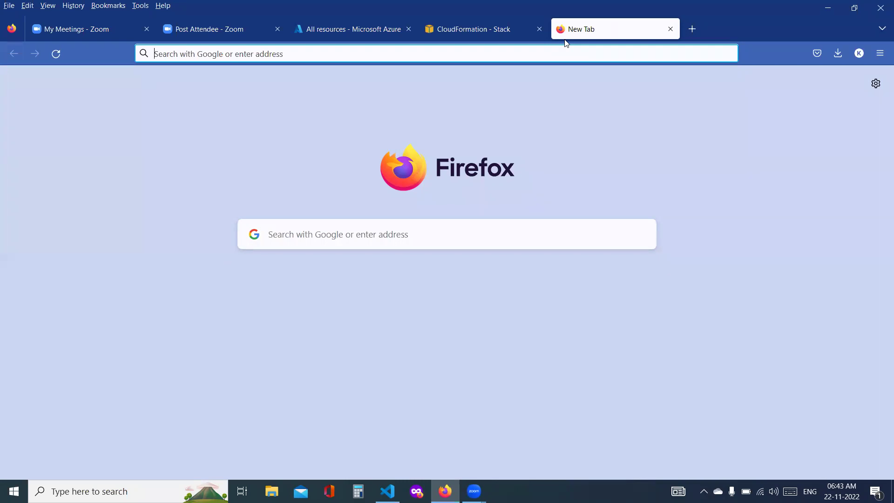
type("AWS Documentation")
key("Return")
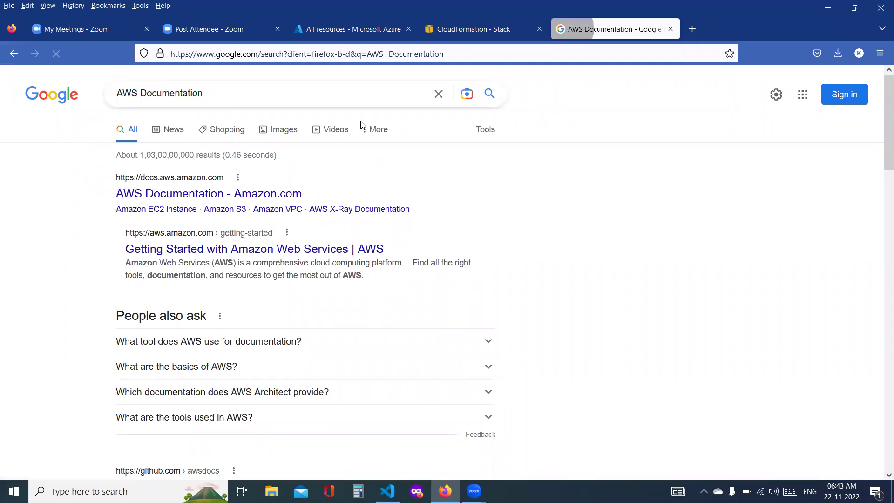
left_click(238, 196)
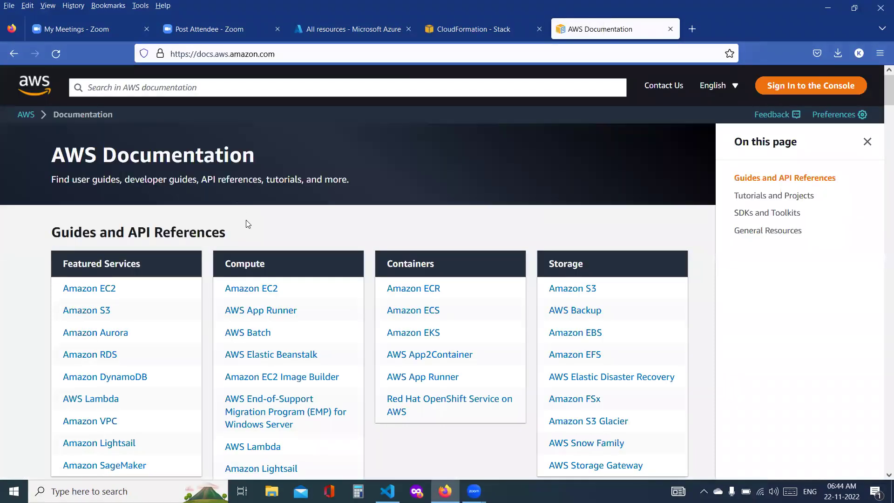
Find "cloudfo" on the documentation home page and open the HTML version of the AWS CloudFormation User Guide
key("ctrl+f")
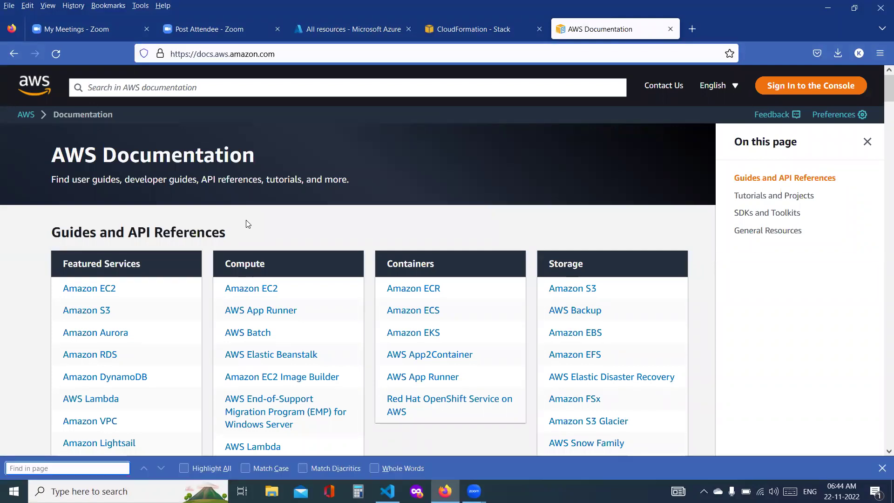
type("cloudfo")
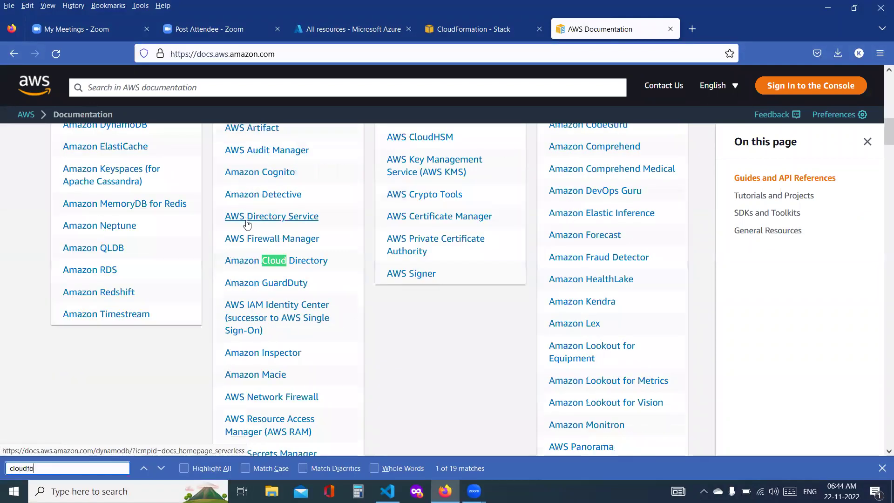
left_click(144, 269)
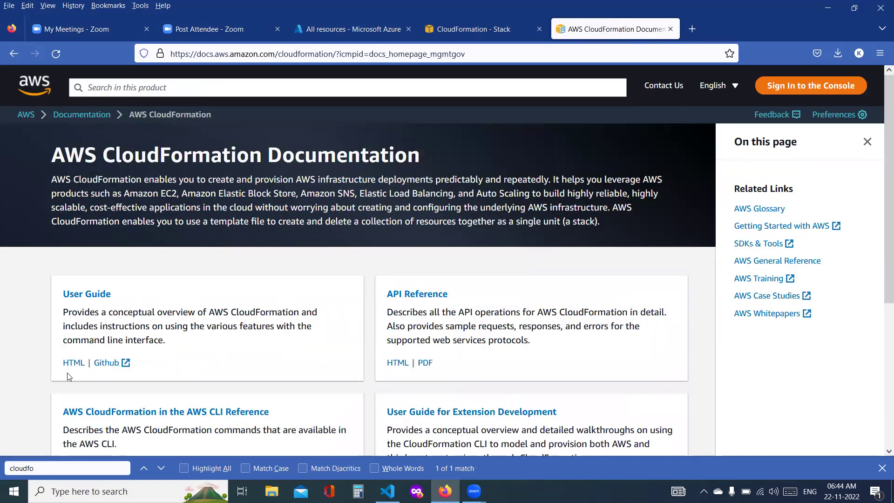
left_click(67, 365)
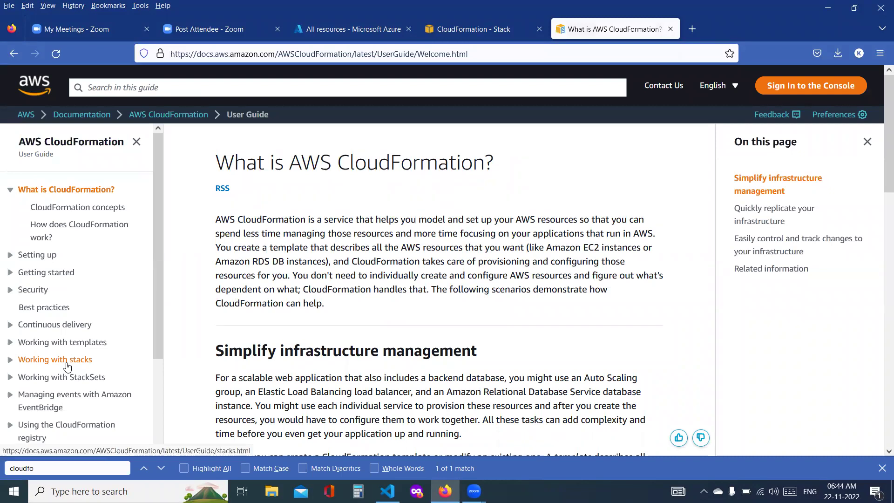
Go to the Amazon EC2 section of the US East (Ohio) Services sample templates in the CloudFormation User Guide
scroll(68, 367, "down", 3)
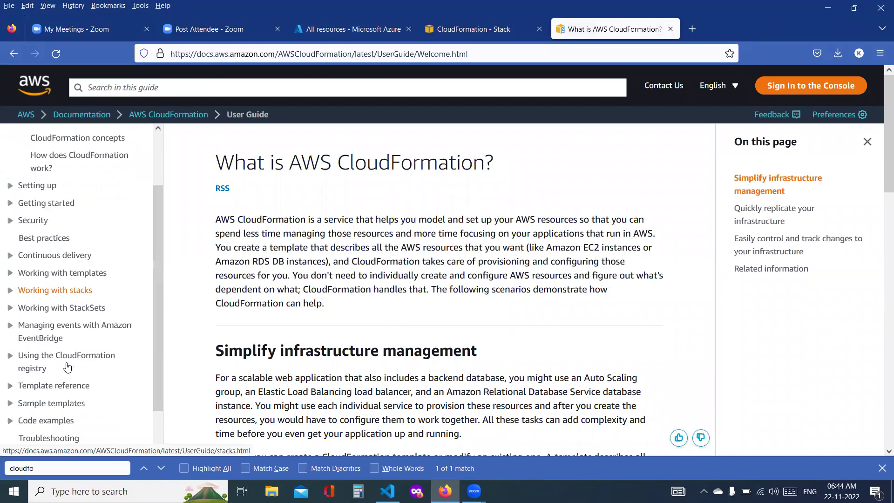
left_click(10, 357)
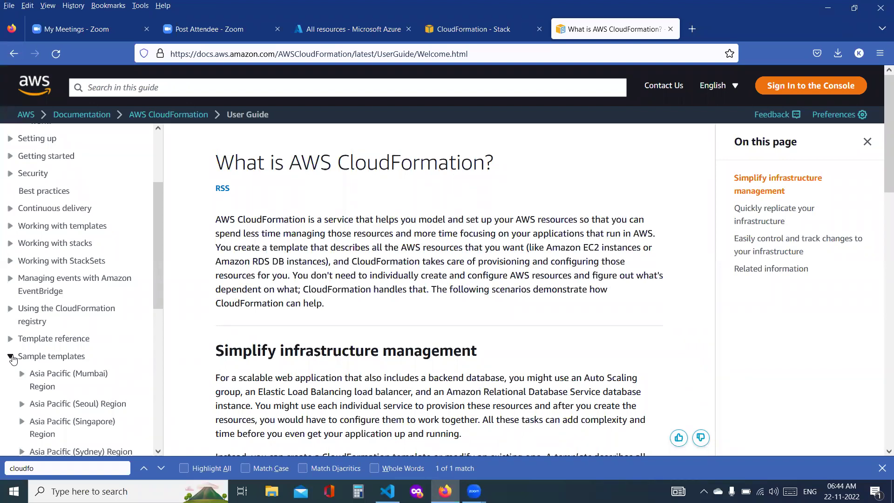
scroll(12, 359, "down", 6)
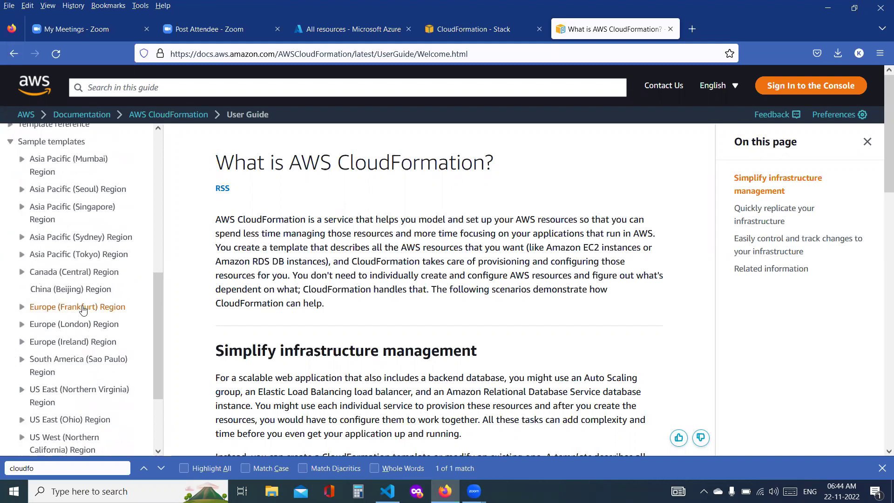
scroll(88, 292, "down", 3)
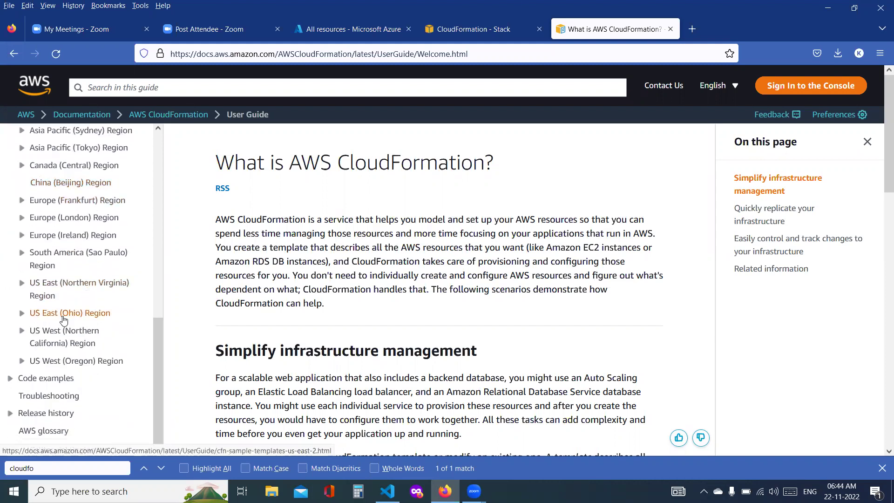
left_click(23, 314)
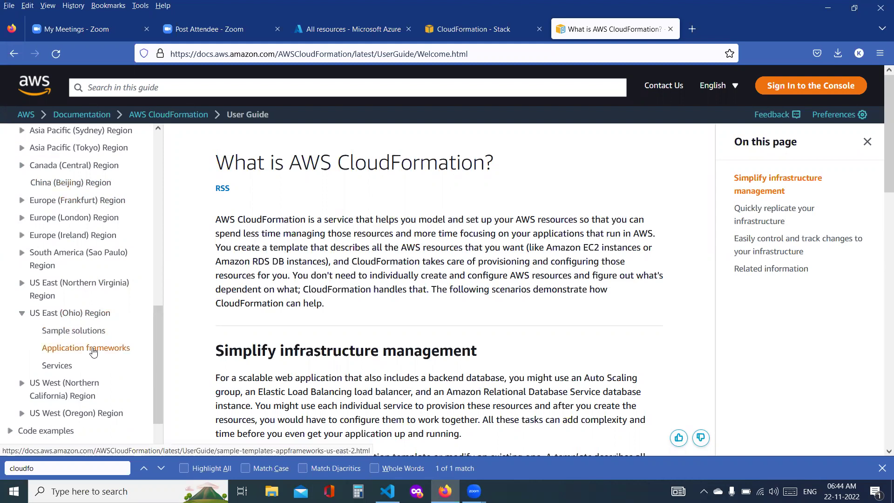
left_click(67, 369)
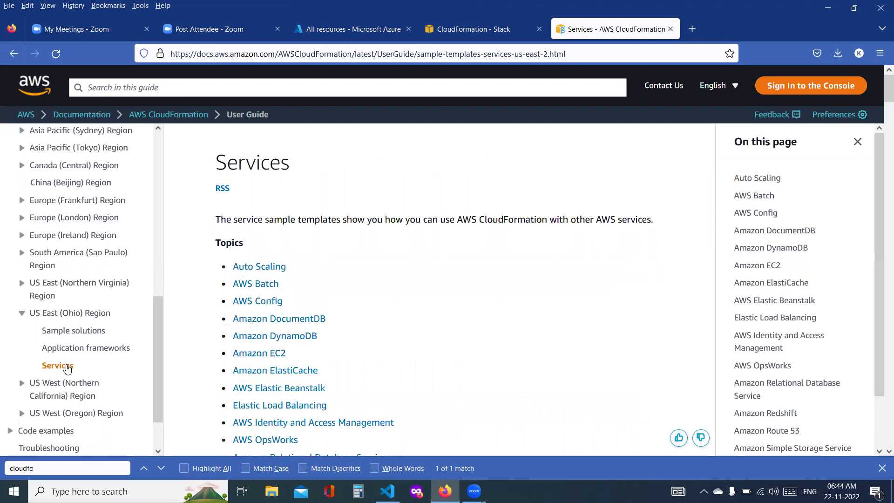
left_click(274, 357)
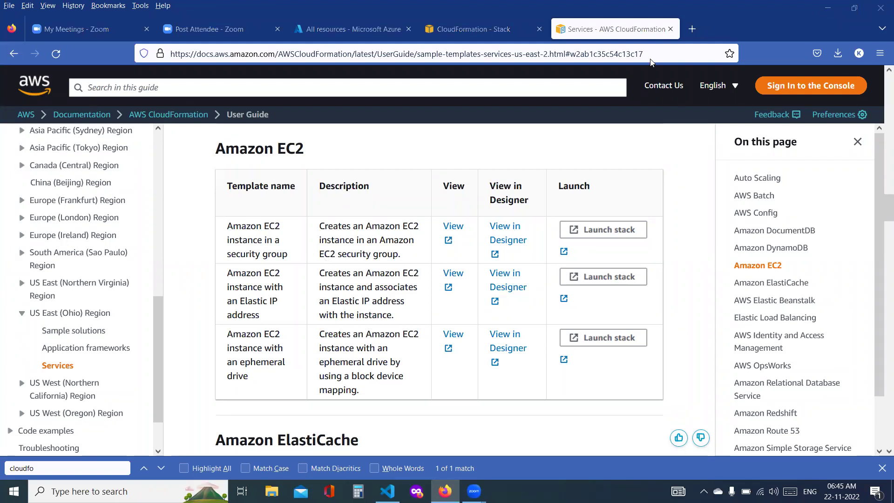
Close the documentation tab and reopen the AWS Documentation site from a search for "AWS Documetation" in a new tab
left_click(671, 29)
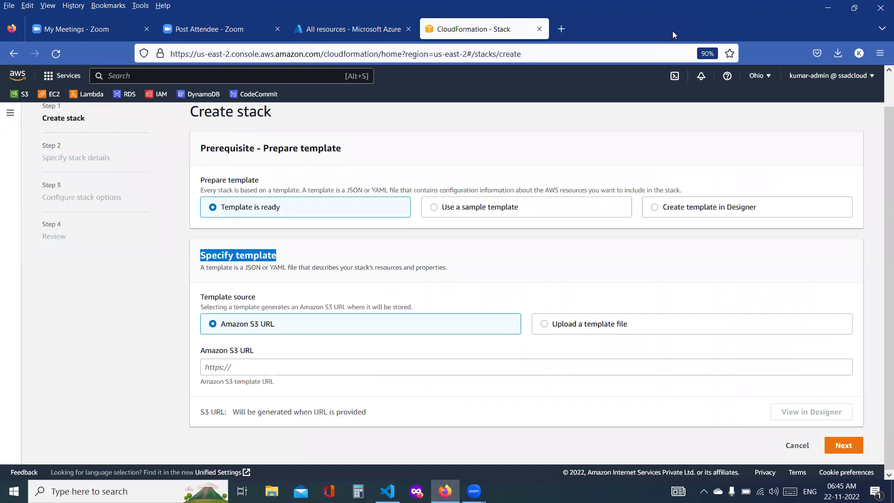
double_click(673, 31)
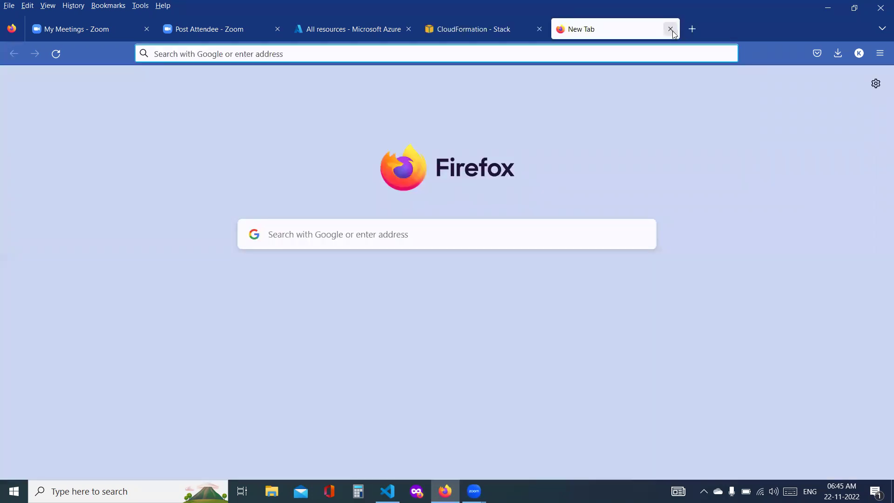
type("A")
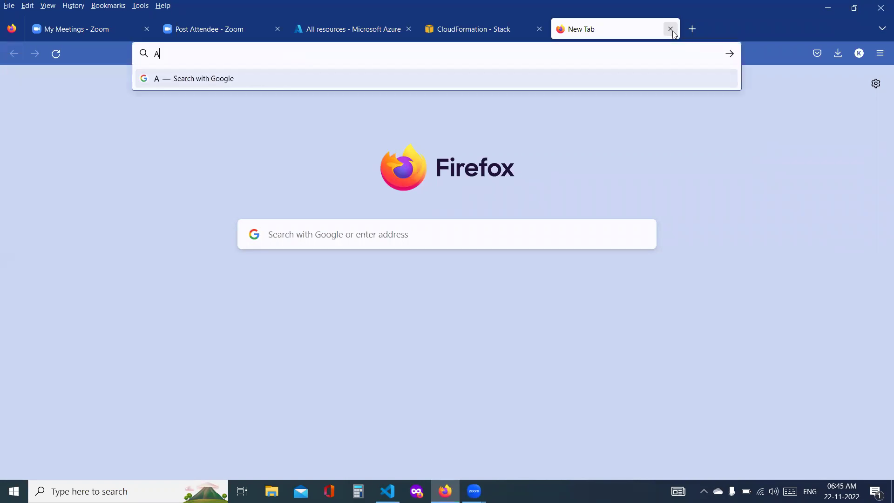
type("WS Documetnat")
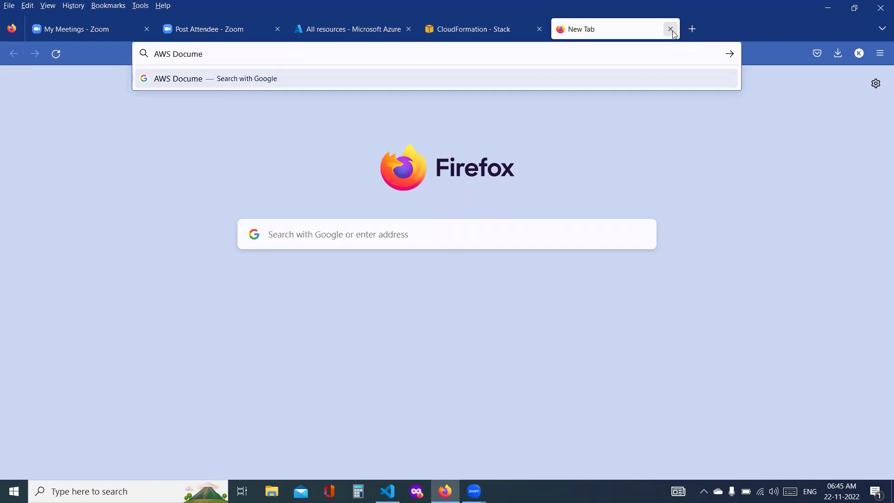
key("BackSpace")
key("BackSpace")
key("BackSpace")
type("ation")
key("Return")
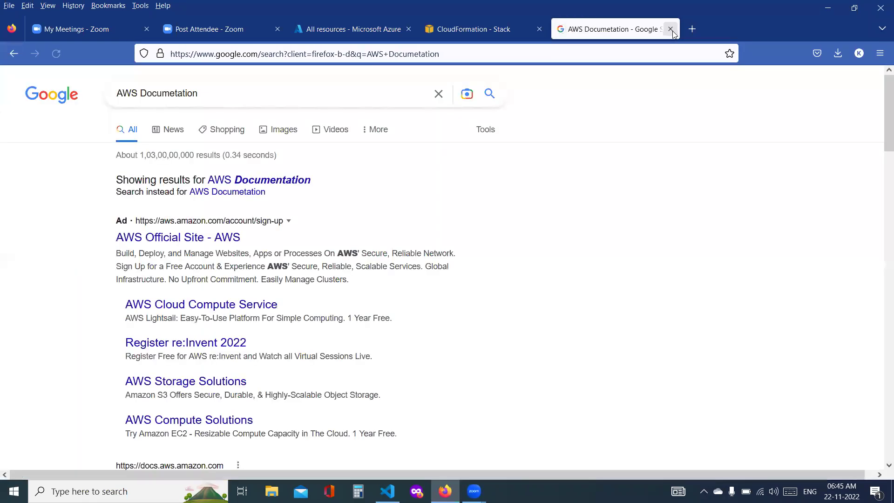
scroll(513, 130, "down", 3)
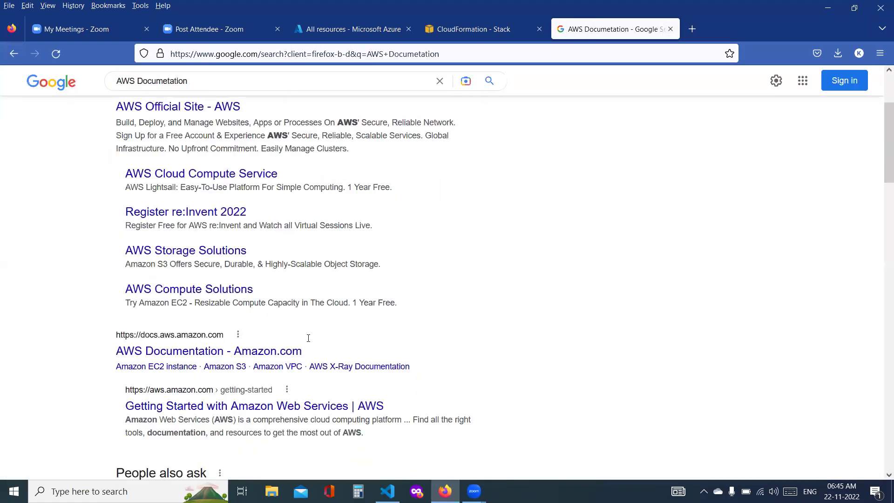
left_click(236, 352)
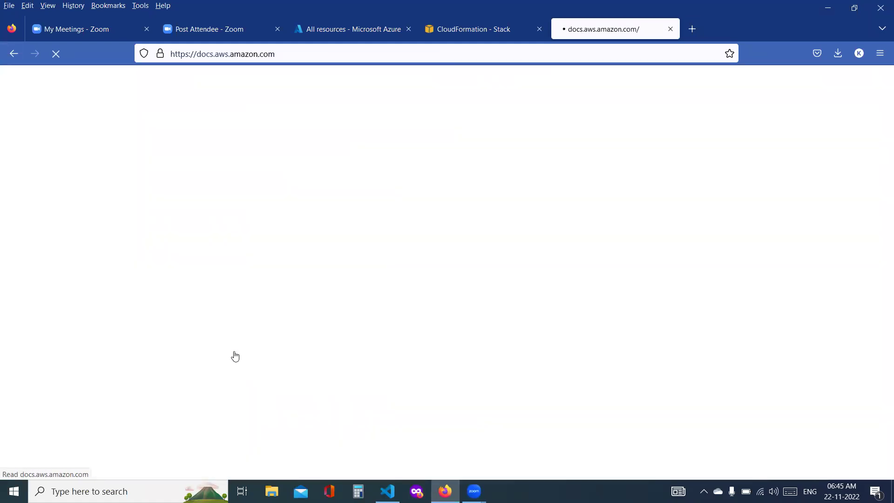
Find "Cloudformation" on the documentation home page and open the CloudFormation User Guide in HTML
key("ctrl+f")
type("Cloudformation")
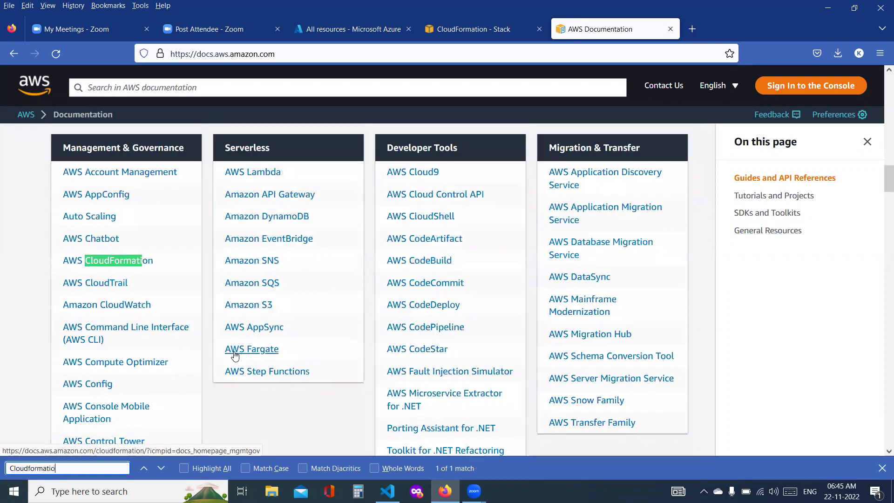
left_click(139, 263)
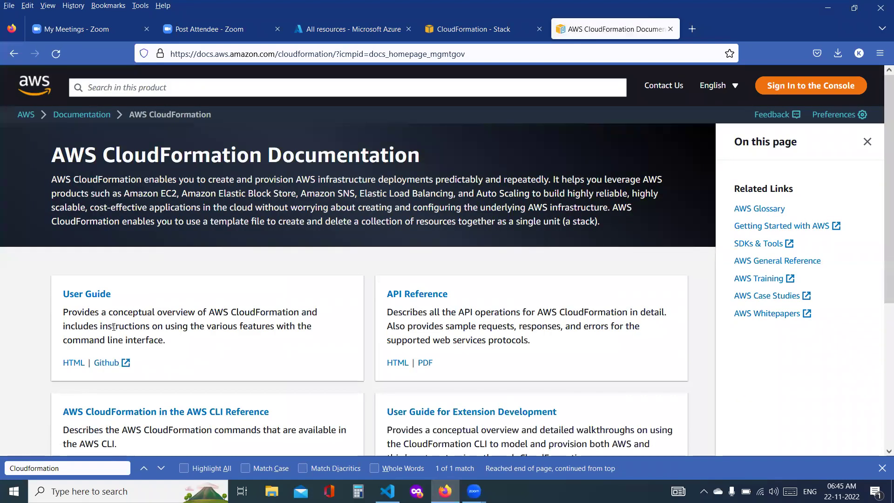
left_click(81, 367)
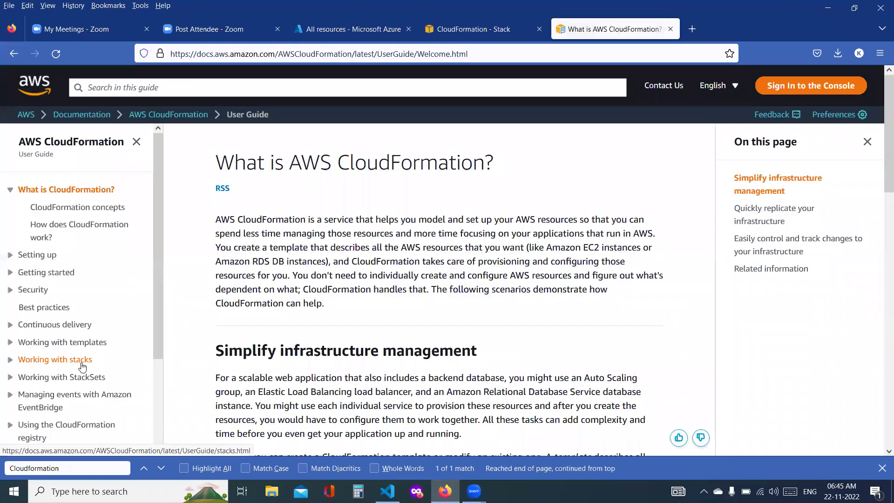
Open the User Guide's Sample templates page and examine its list of regions and template downloads
scroll(83, 367, "down", 5)
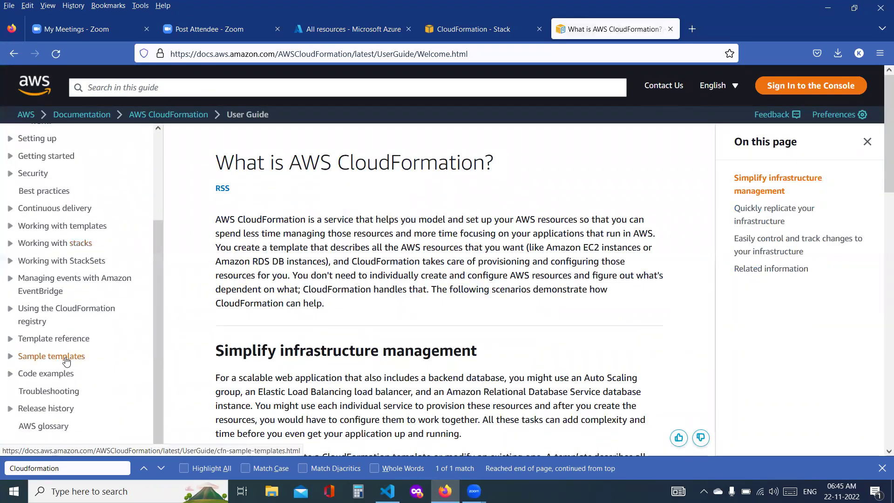
left_click(67, 357)
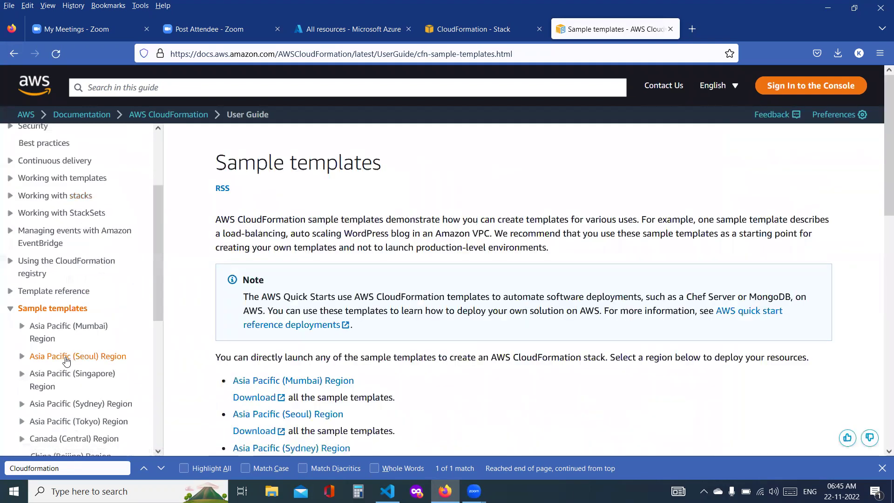
scroll(398, 339, "down", 10)
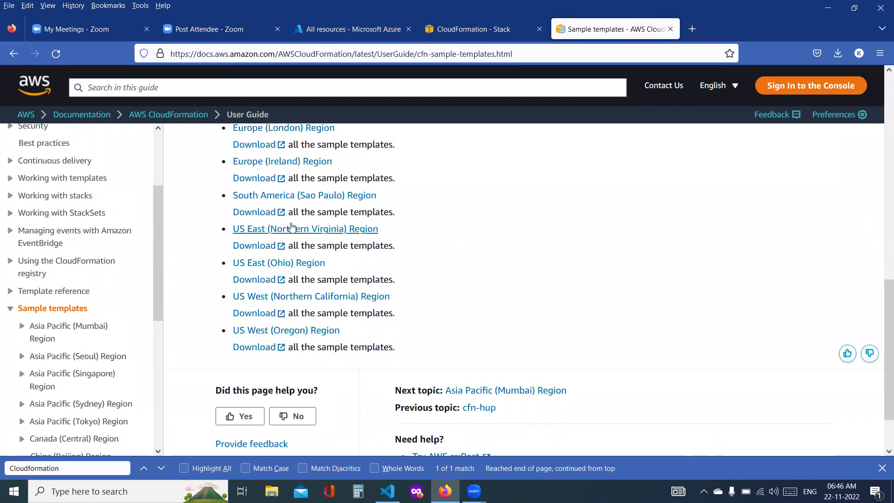
scroll(291, 228, "up", 3)
scroll(291, 226, "up", 3)
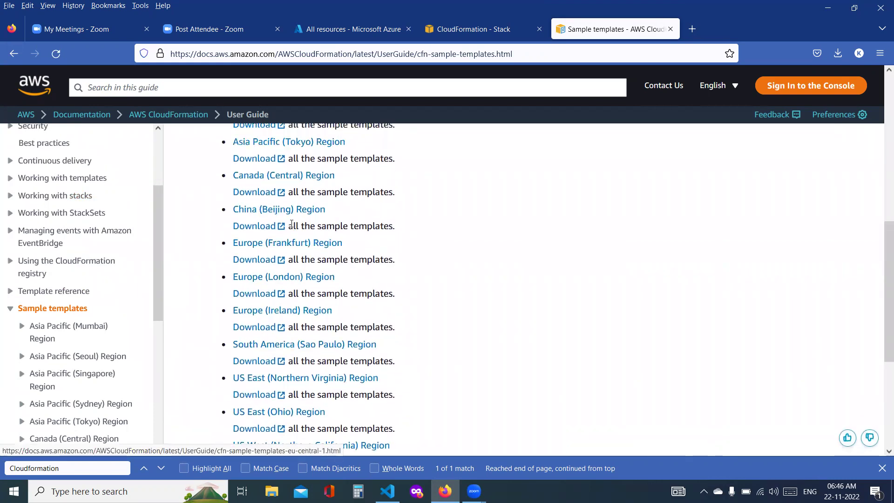
scroll(291, 224, "up", 2)
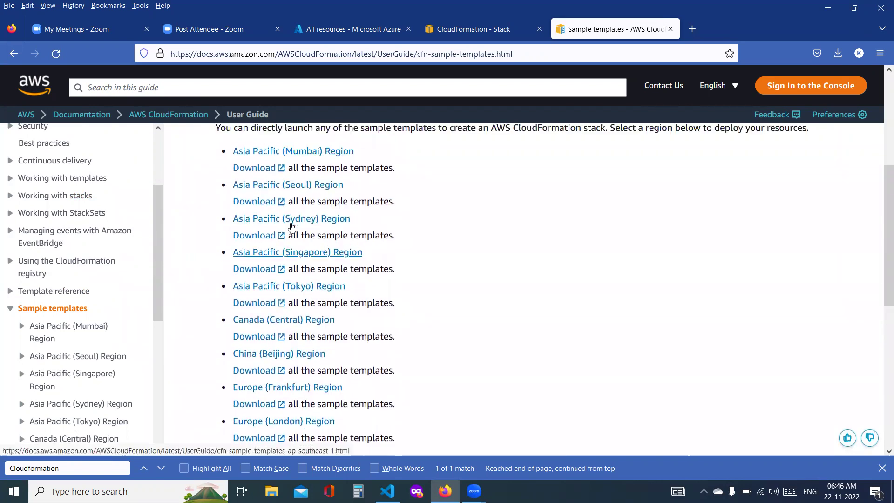
scroll(292, 224, "down", 2)
scroll(292, 225, "down", 2)
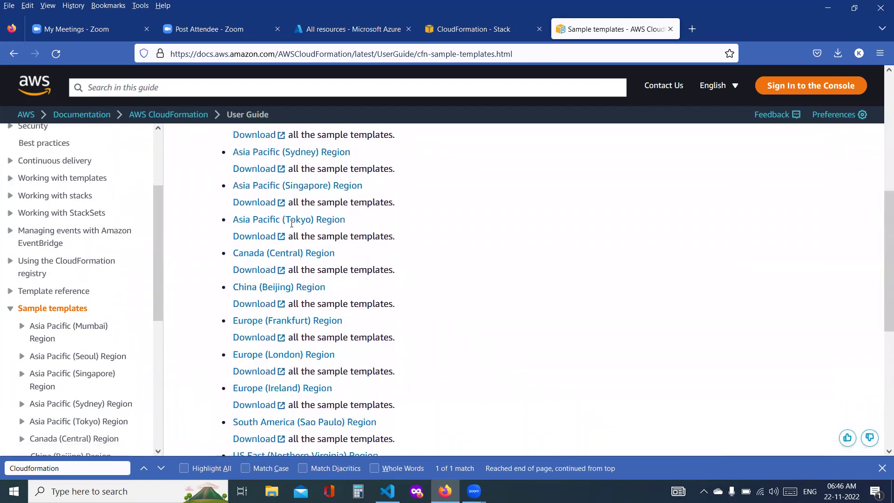
Open the US East (Ohio) Region's Services sample templates and go to the Amazon EC2 section
scroll(291, 226, "down", 3)
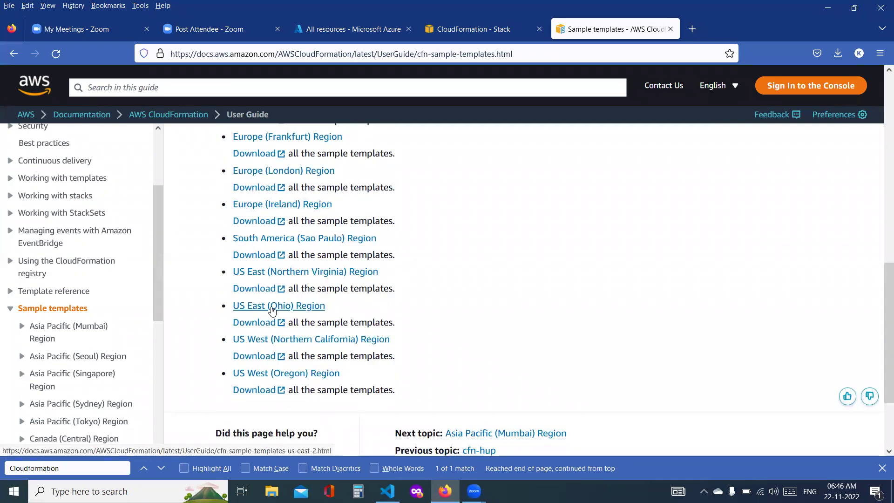
left_click(273, 310)
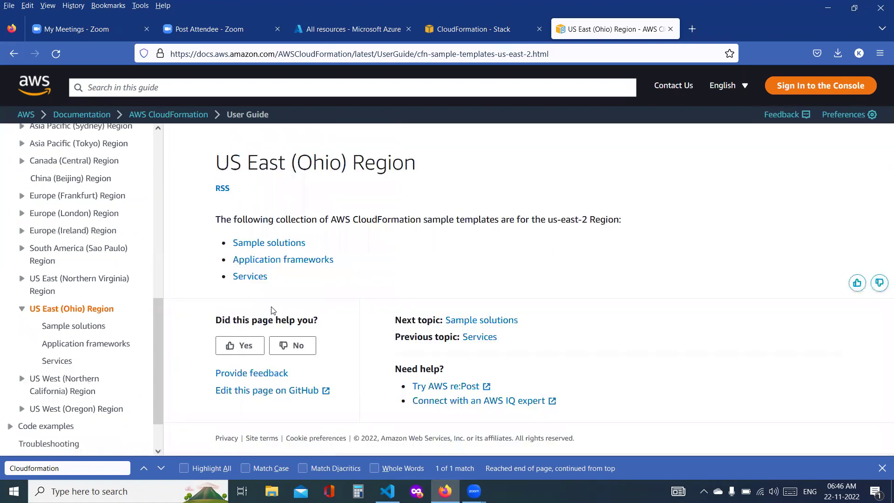
left_click(259, 243)
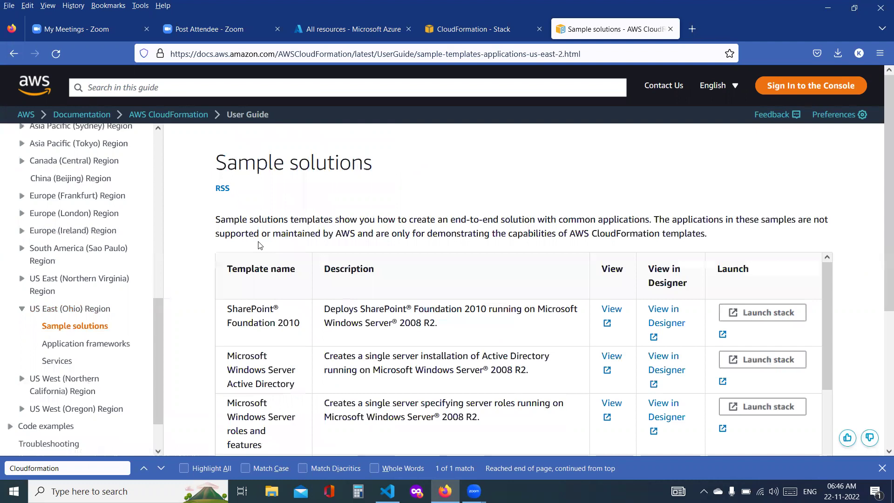
left_click(58, 361)
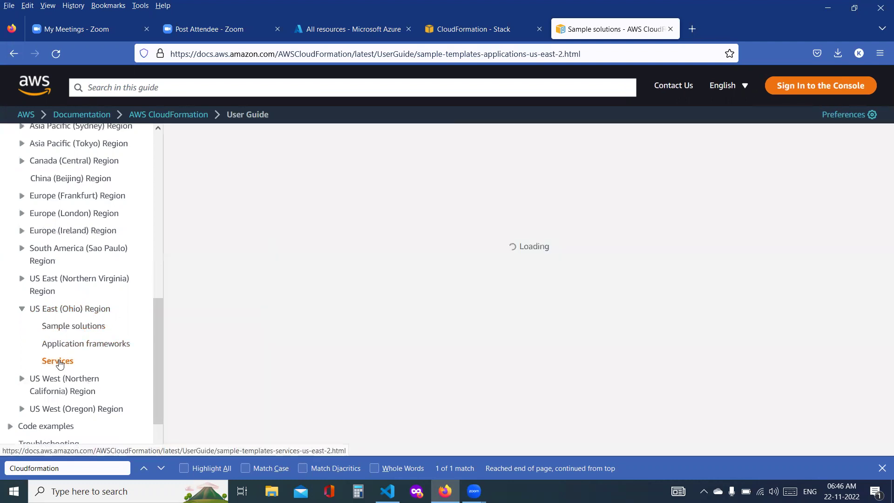
scroll(302, 320, "down", 2)
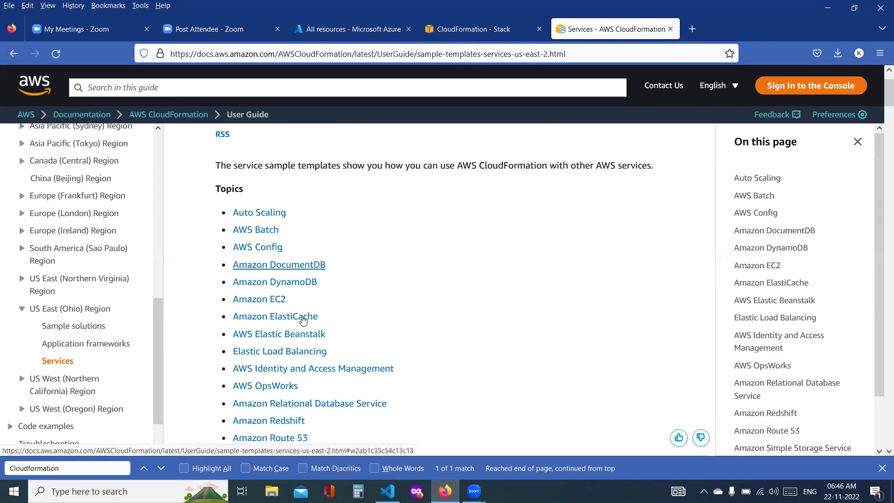
left_click(278, 301)
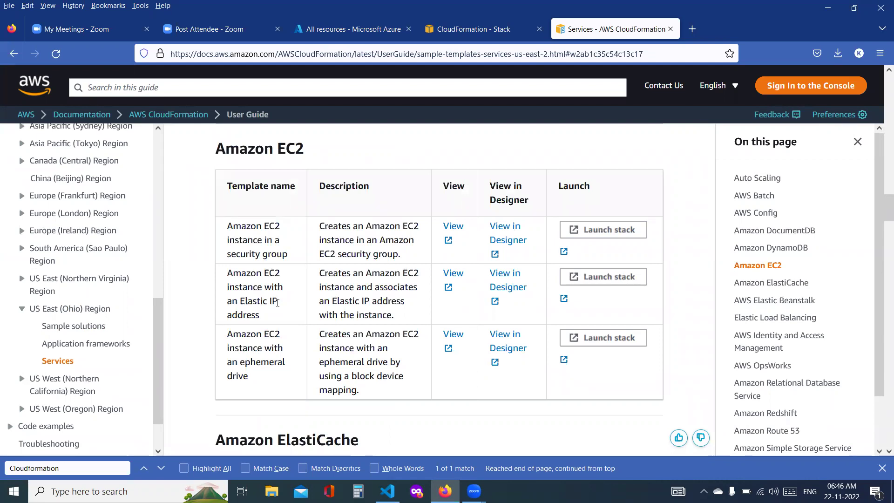
View the template for the "Amazon EC2 instance in a security group" sample and look through its JSON down to the outputs
triple_click(258, 185)
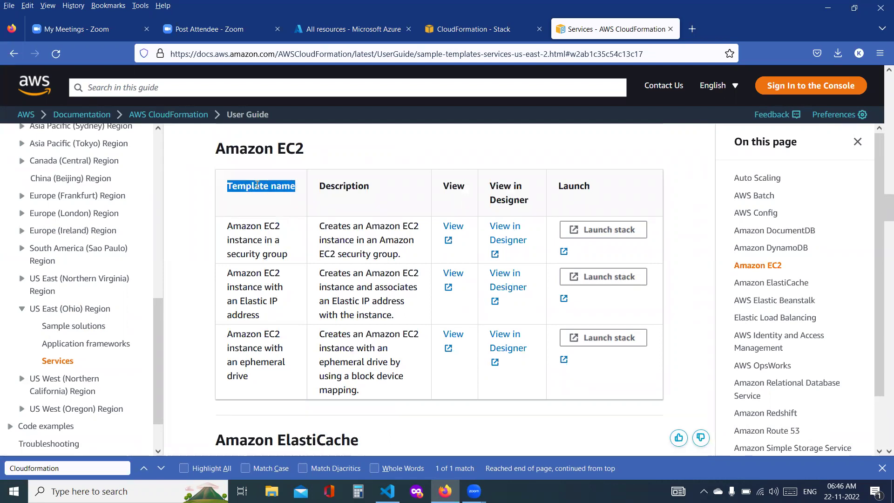
triple_click(239, 226)
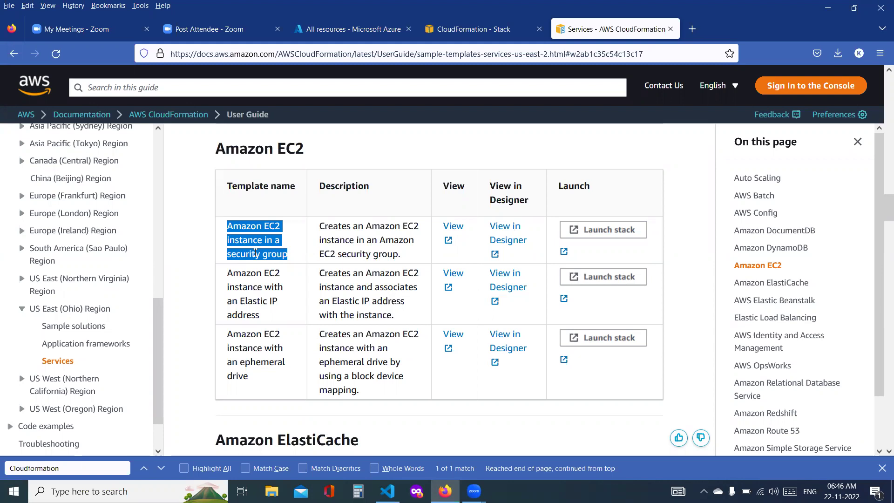
left_click(454, 228)
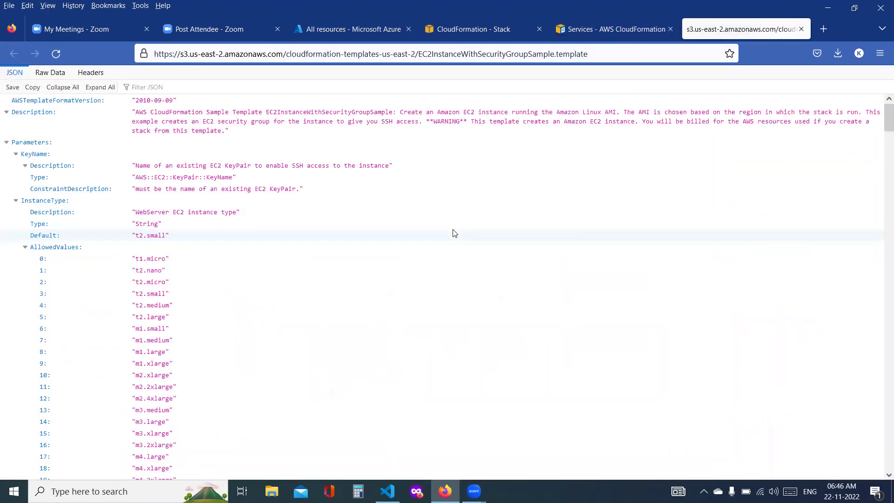
scroll(410, 307, "down", 20)
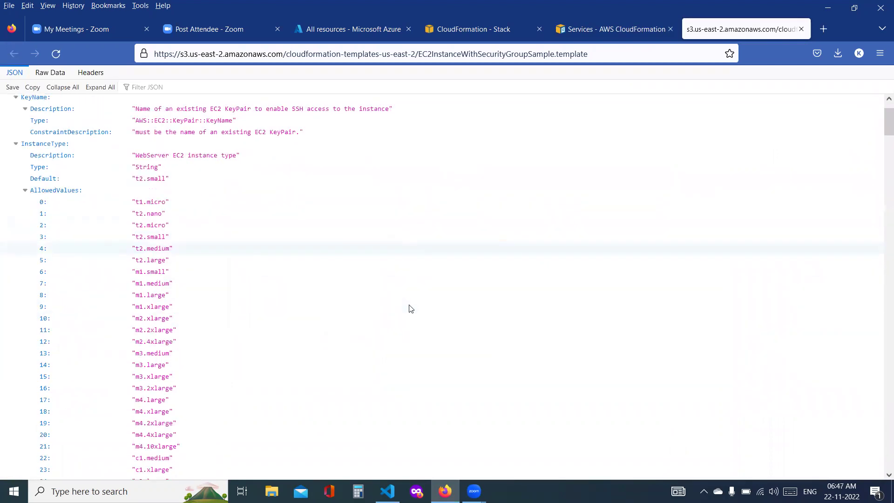
scroll(410, 309, "down", 20)
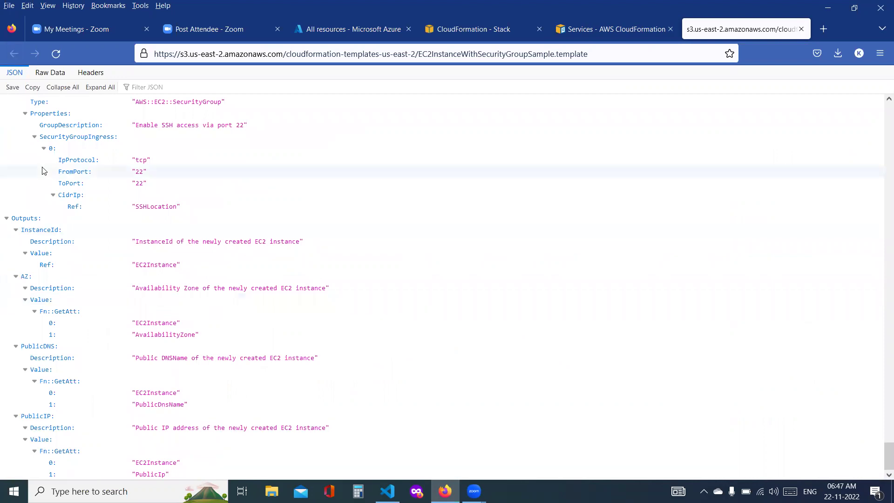
Copy the template's entire raw data and paste it into the empty Untitled-1 file in Visual Studio Code
left_click(45, 75)
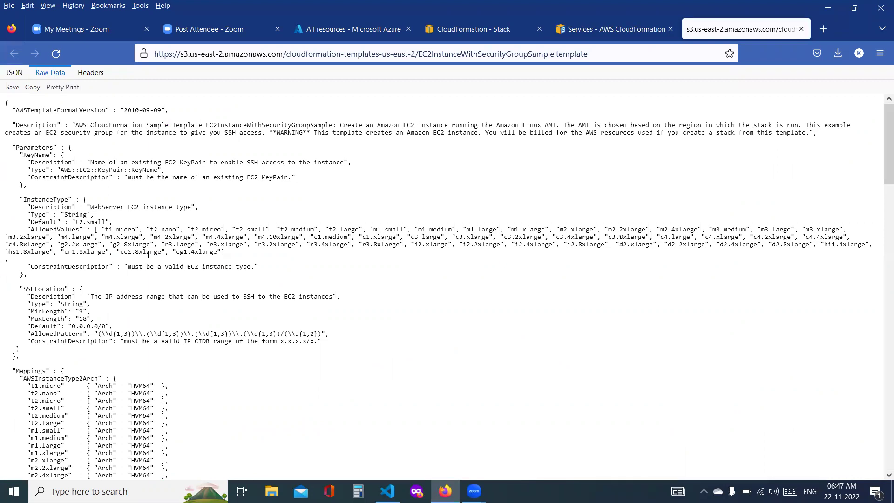
key("ctrl+a")
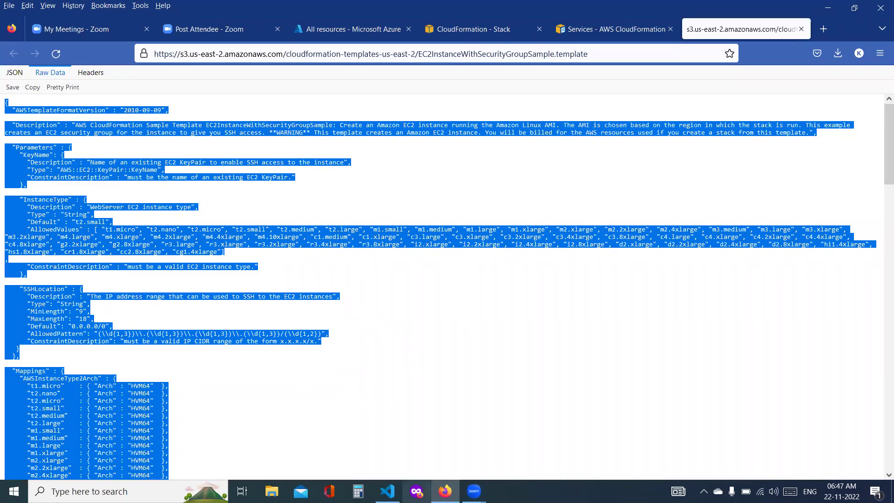
left_click(388, 491)
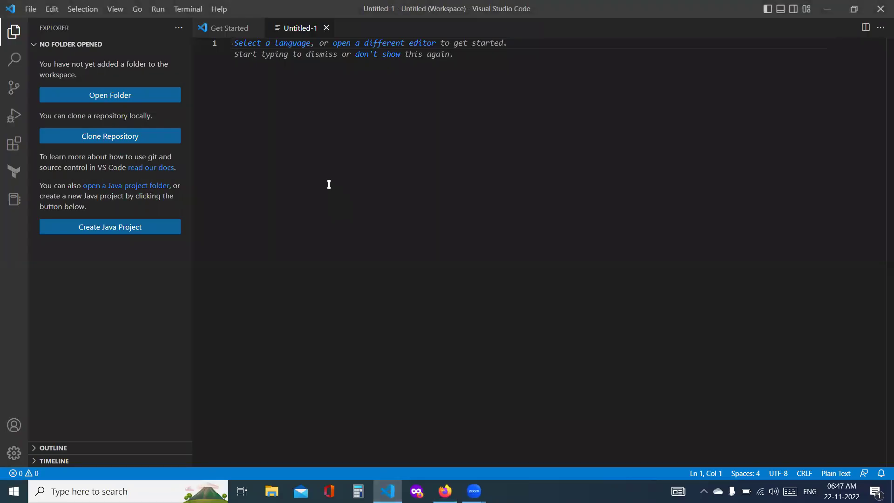
key("ctrl+v")
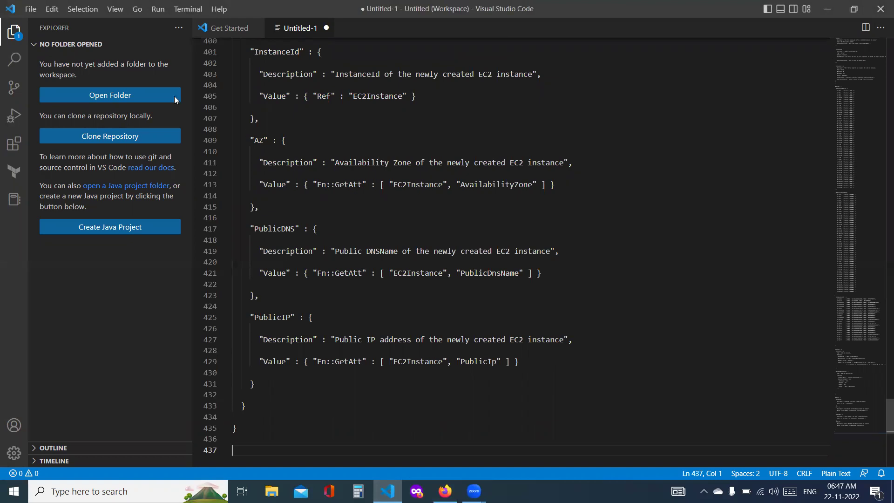
Save the pasted template to the Desktop as stack-ec2-instance.json
left_click(35, 9)
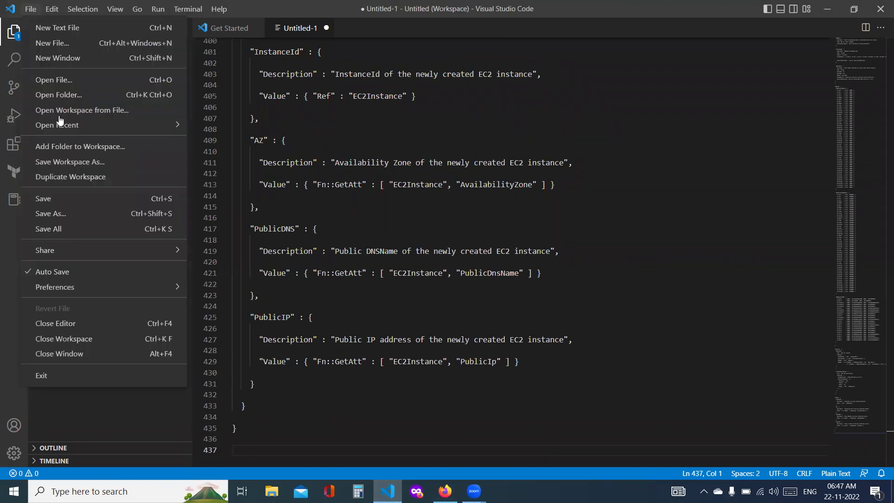
left_click(62, 214)
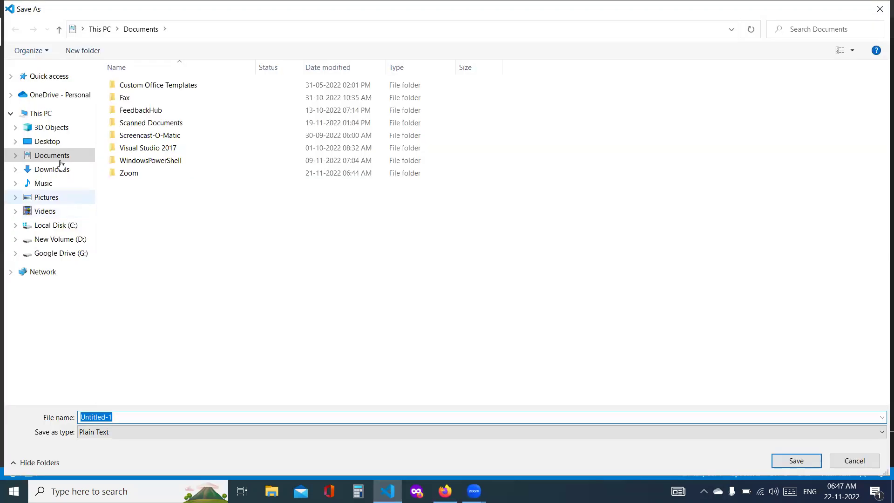
left_click(48, 141)
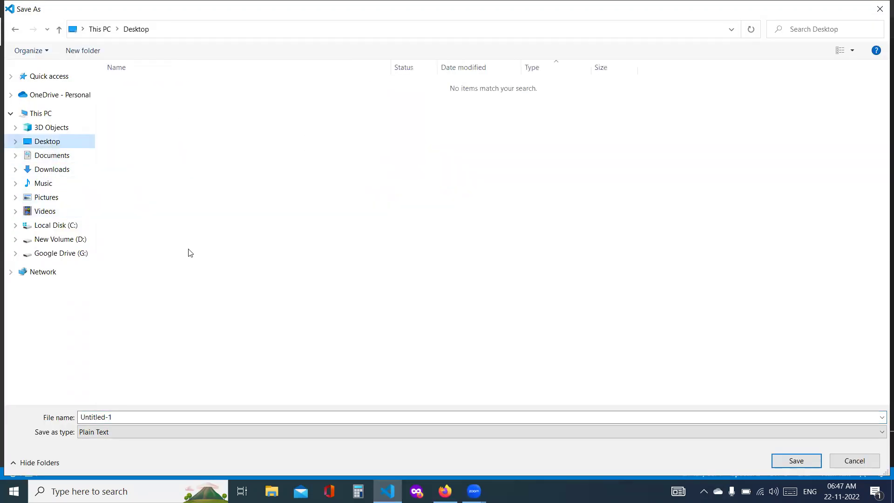
left_click(126, 415)
type("s")
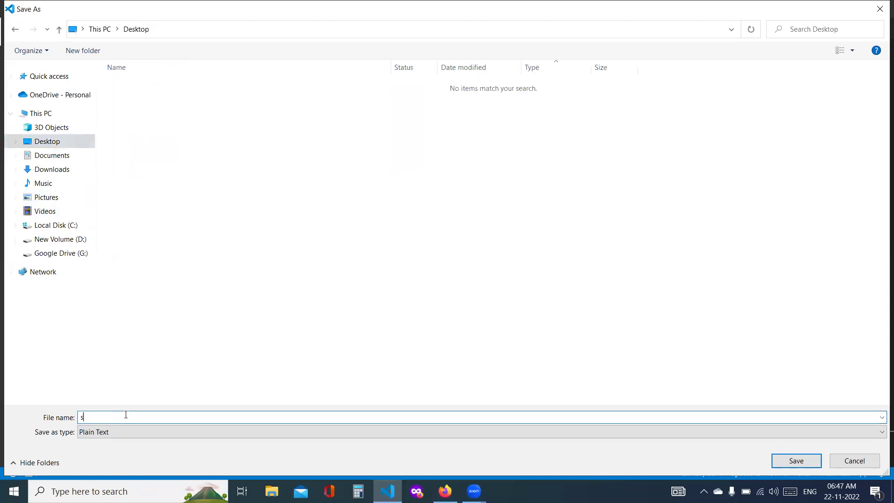
type("tack-ec")
key("BackSpace")
key("BackSpace")
type("ec2-instance.json\"")
key("Return")
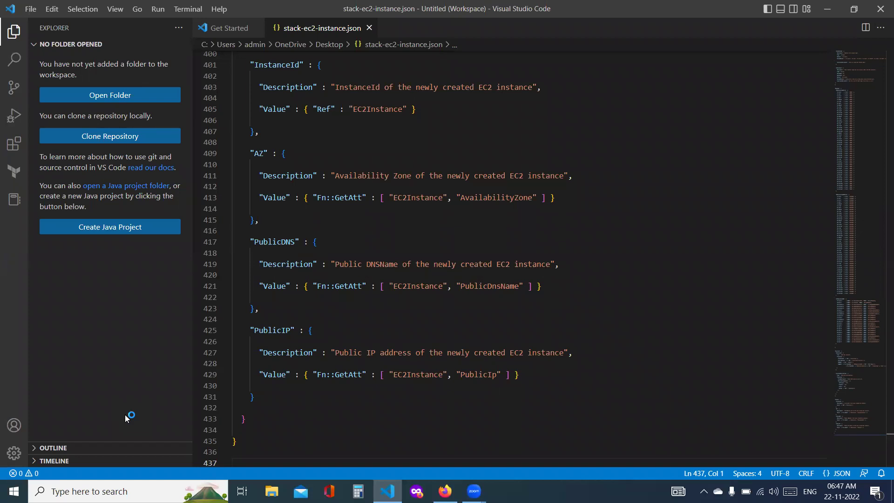
Review the spacing and layout of stack-ec2-instance.json from its closing bracket back to its first lines
key("alt+Tab")
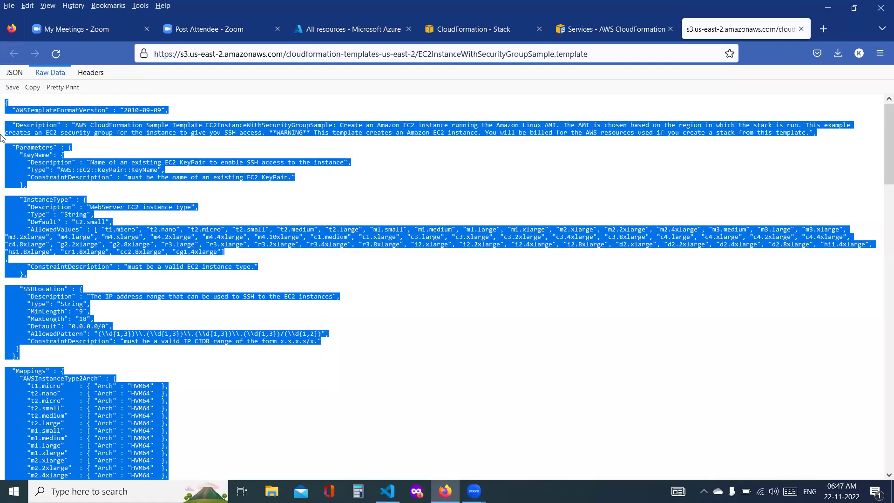
key("alt+Tab")
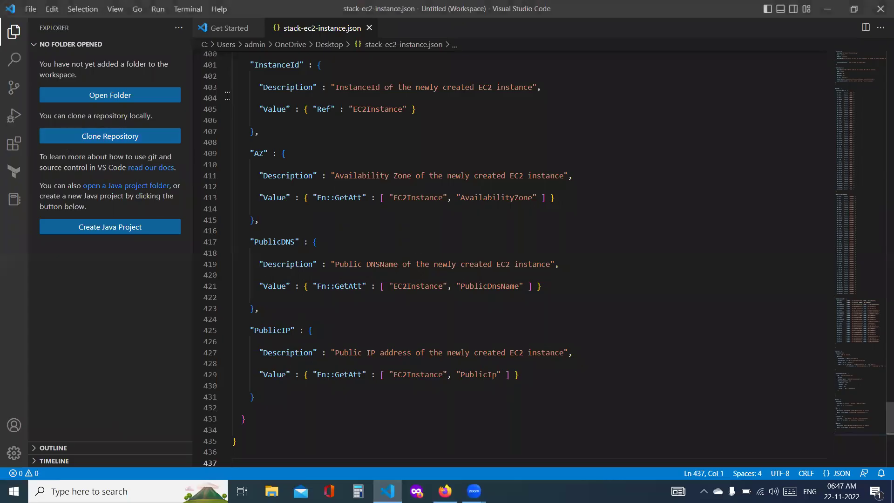
scroll(303, 285, "down", 5)
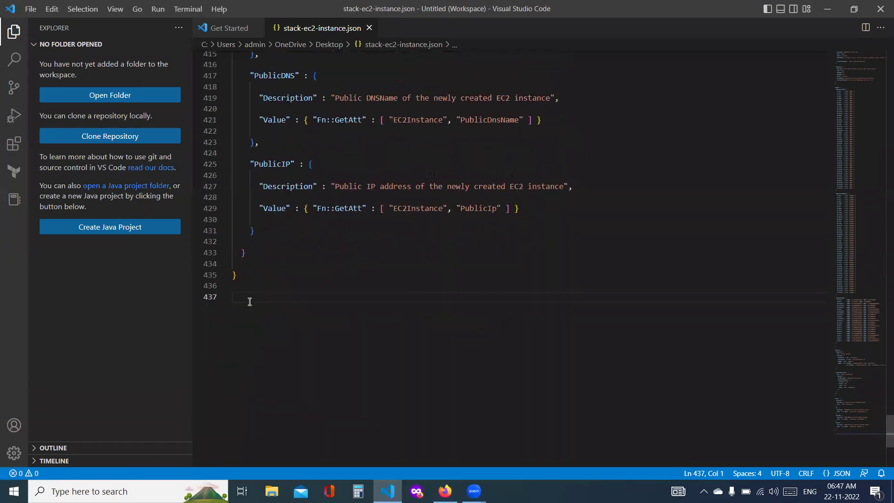
left_click(250, 267)
left_click(244, 274)
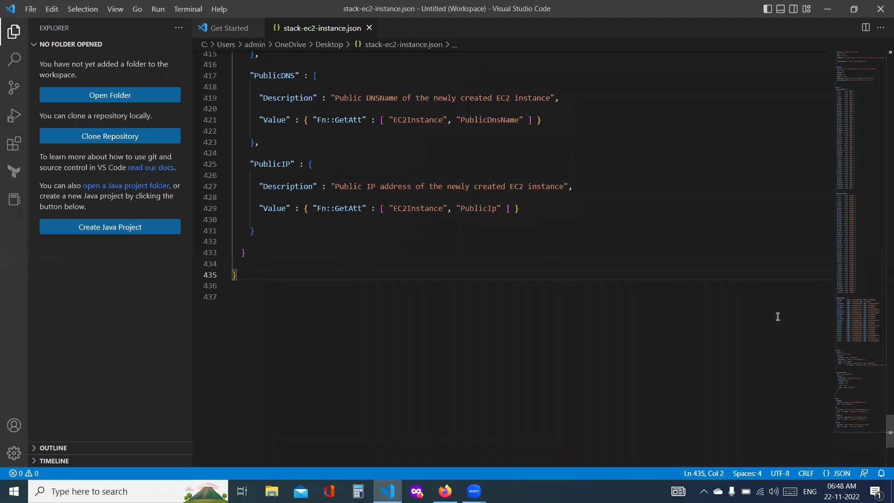
left_click_drag(881, 418, 878, 70)
left_click(449, 133)
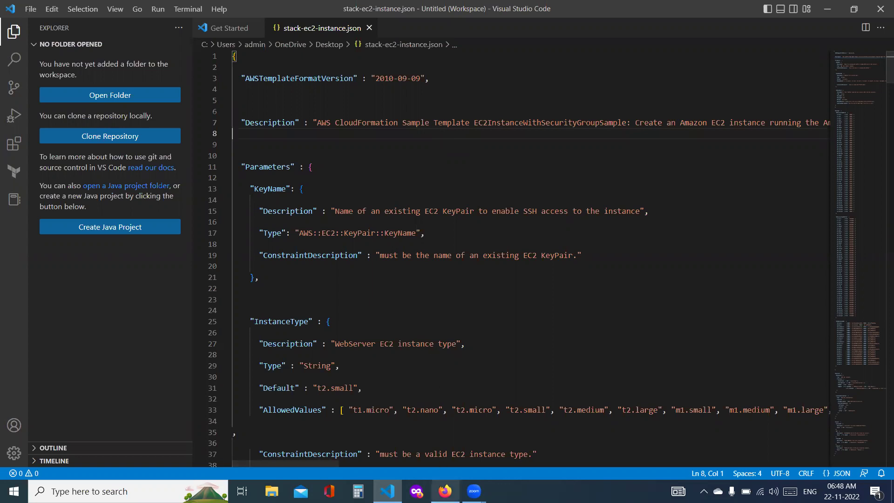
Switch to Firefox, search for "json formatters" in a new tab and open the jsonformatter.org site
left_click(445, 491)
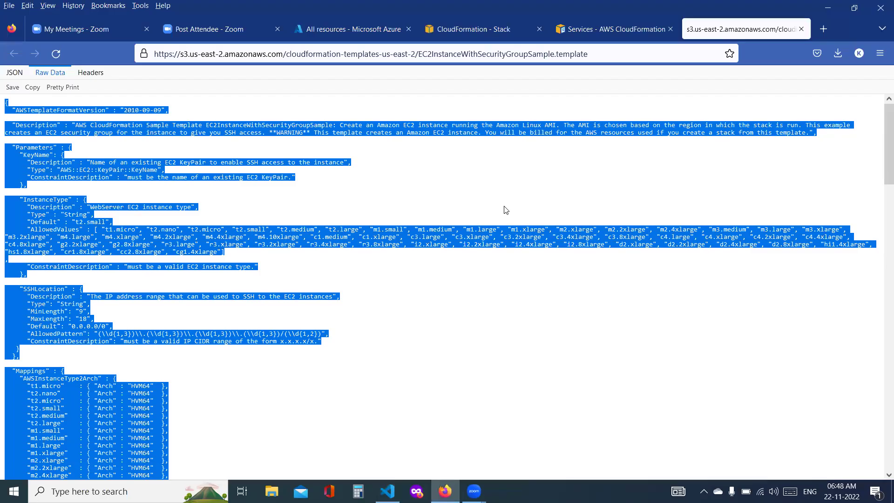
left_click(824, 29)
type("json")
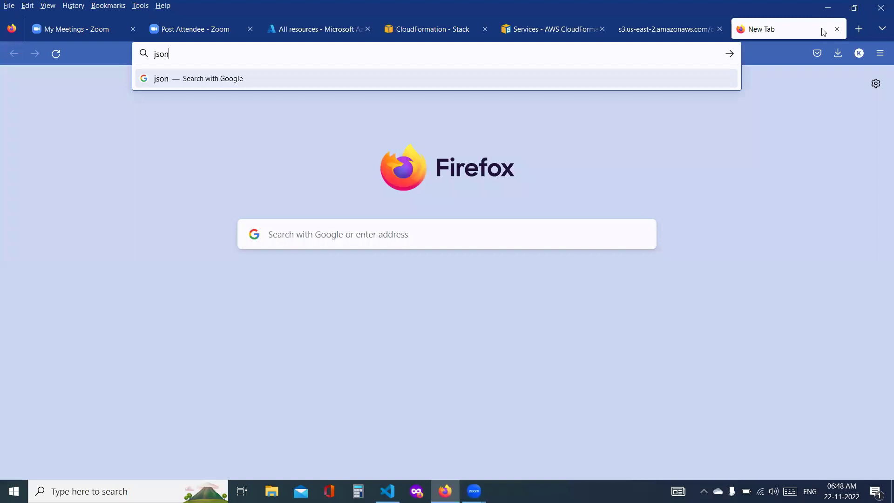
type(" formatters")
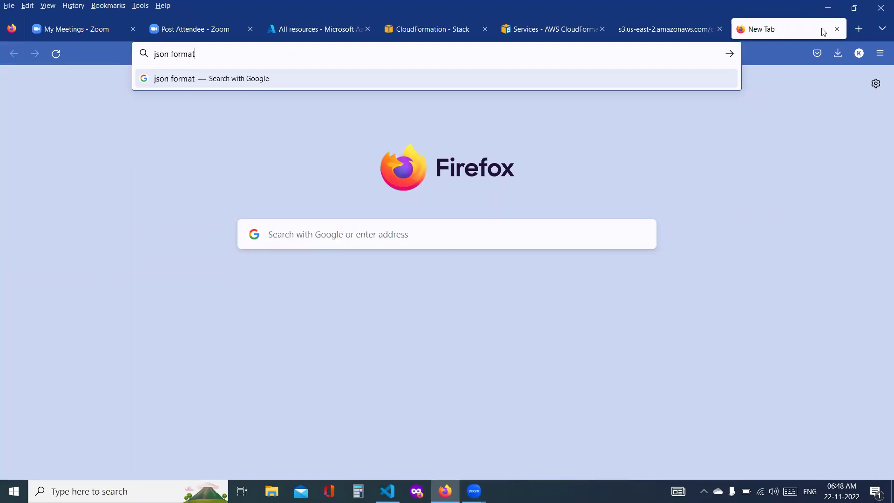
key("Return")
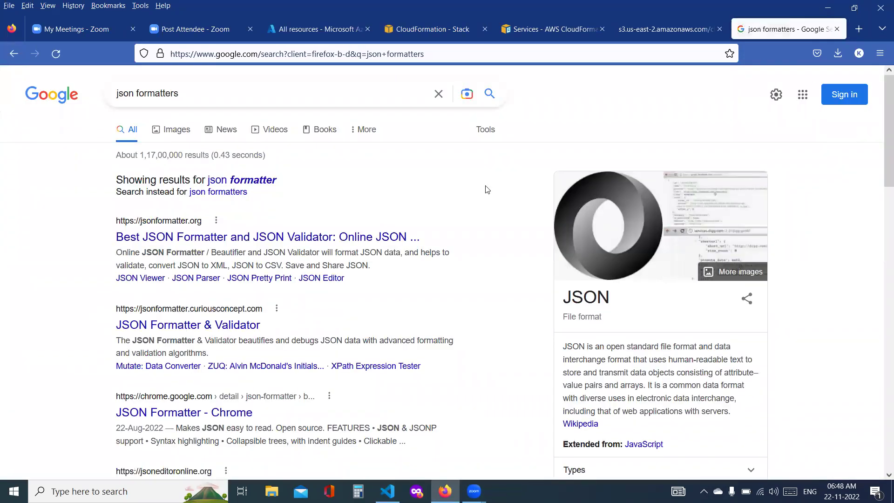
left_click(309, 237)
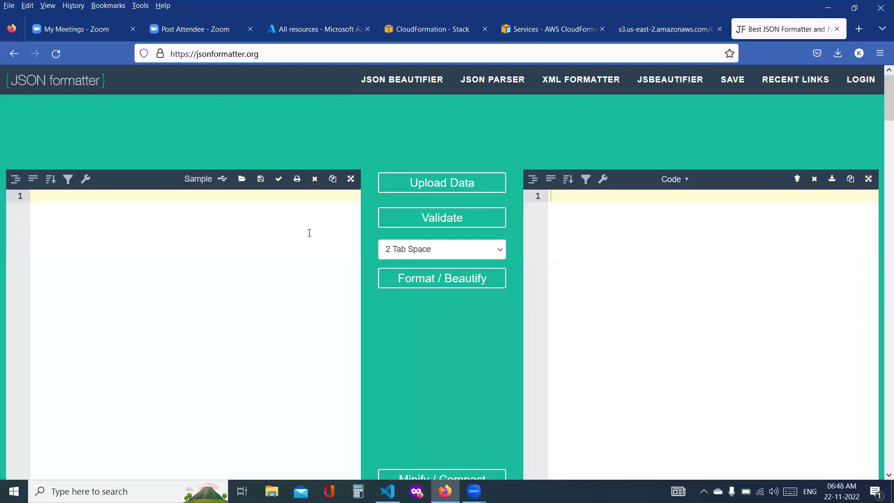
Copy all of stack-ec2-instance.json from Visual Studio Code into the JSON formatter's input and beautify it with 2 Tab Space
key("alt+Tab")
key("ctrl+a")
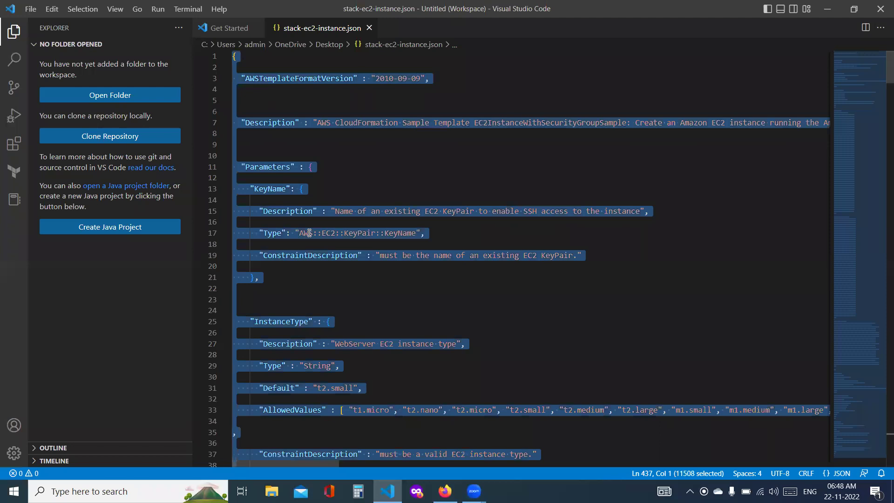
key("ctrl+c")
key("alt+Tab")
key("ctrl+v")
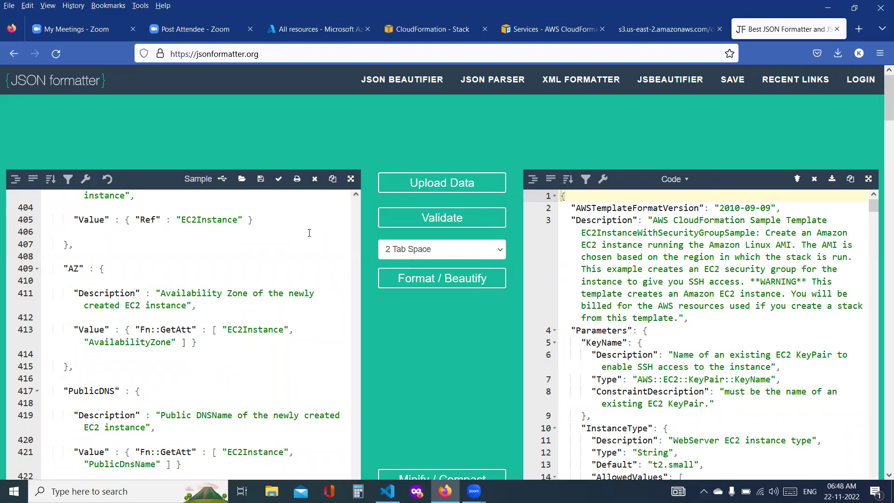
left_click(454, 278)
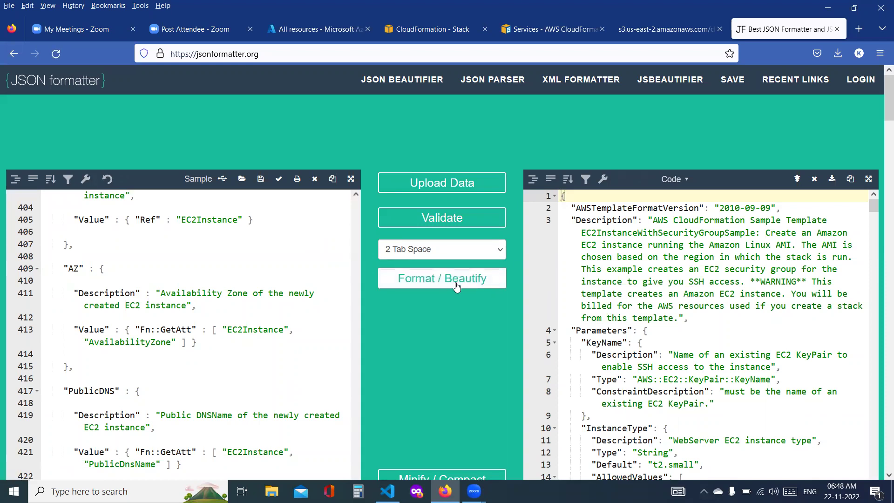
Copy the entire beautified JSON output and paste it over the contents of stack-ec2-instance.json in Visual Studio Code
left_click(661, 278)
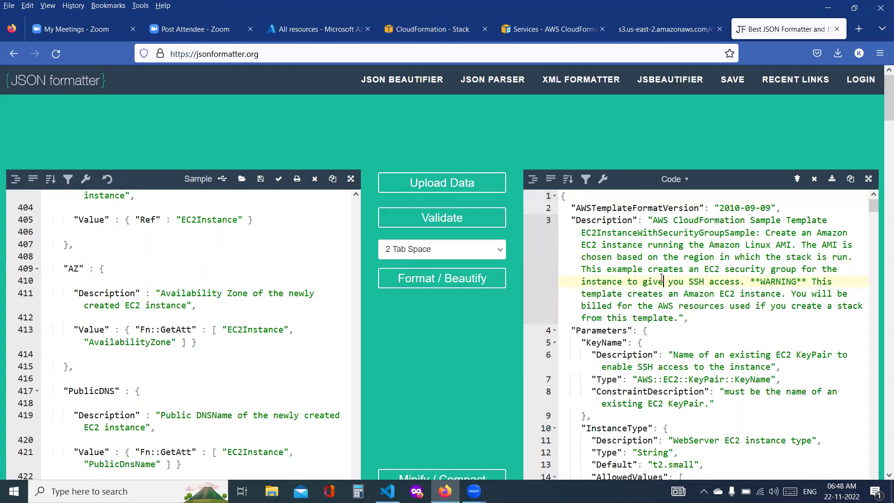
key("ctrl+a")
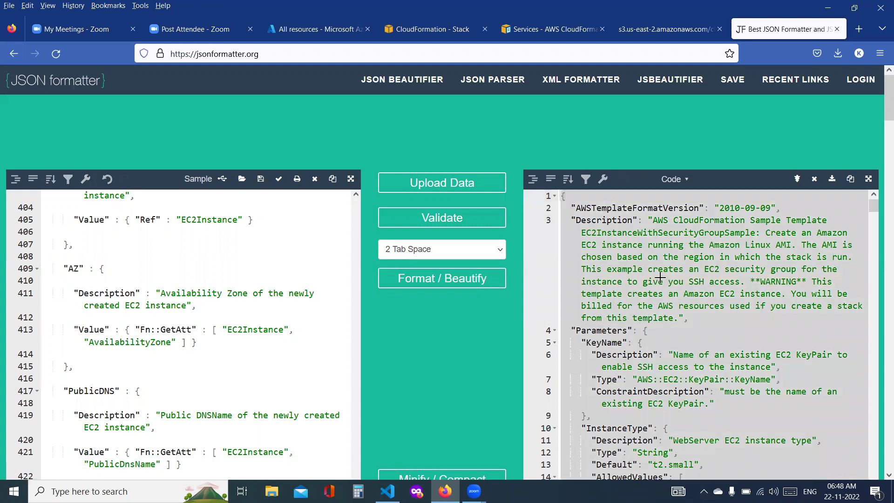
key("alt+Tab")
key("ctrl+v")
left_click(661, 278)
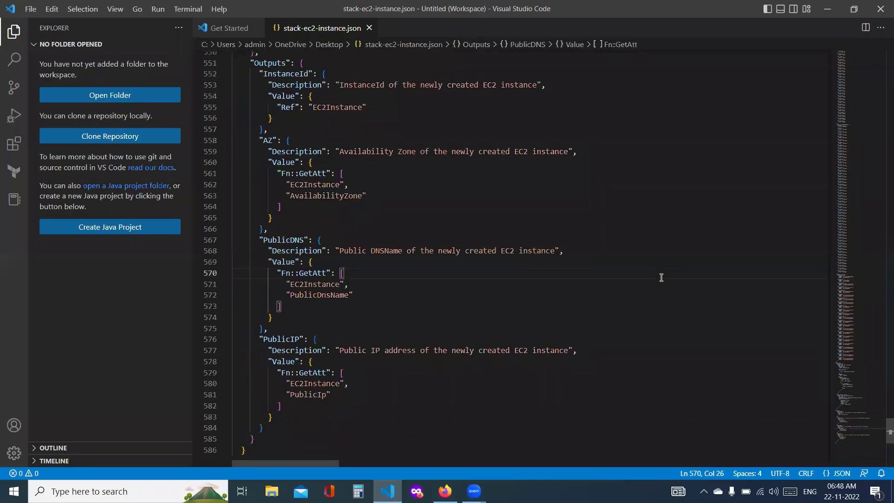
left_click(265, 442)
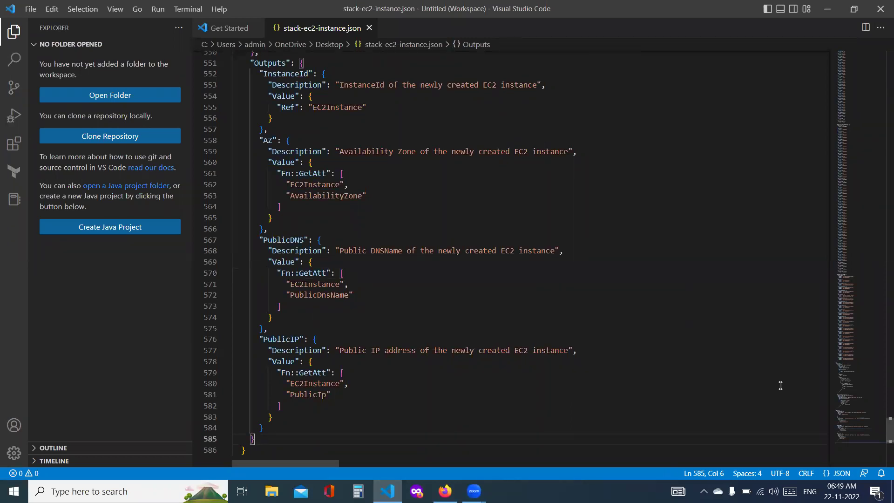
Collapse the KeyName, InstanceType and SSHLocation blocks, and the whole Parameters section at the start of the template
left_click_drag(881, 323, 881, 48)
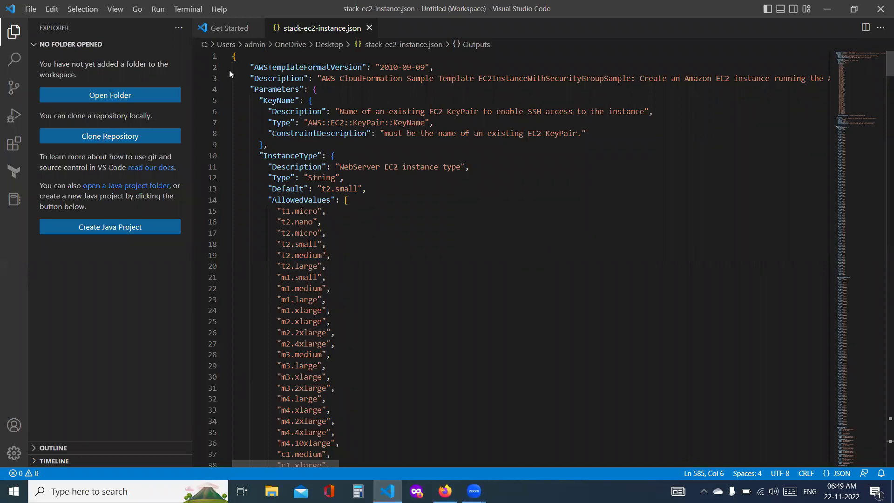
left_click(225, 102)
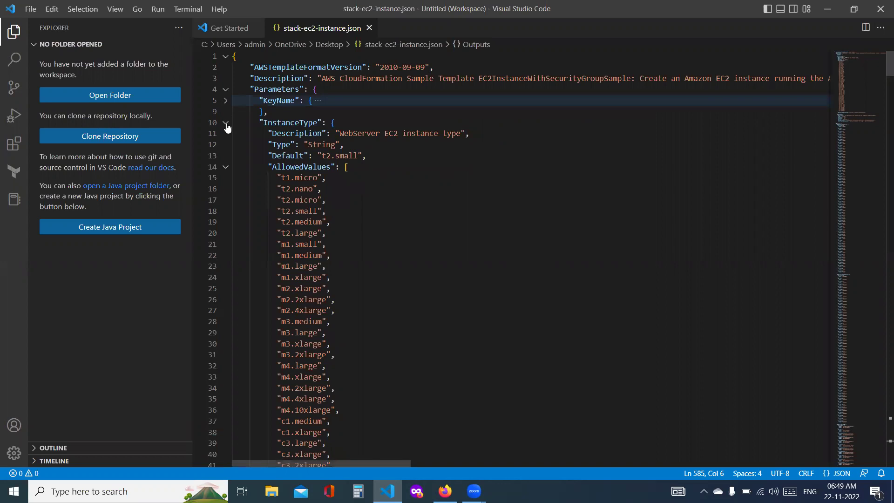
left_click(226, 124)
left_click(226, 146)
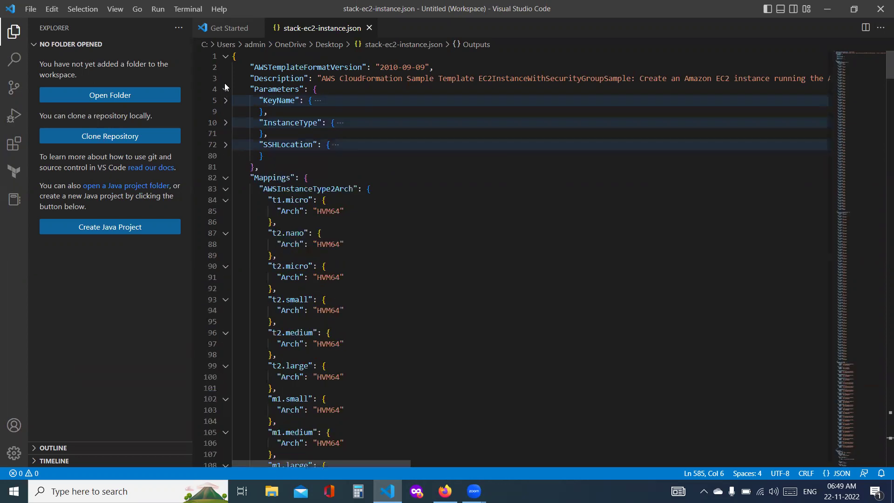
left_click(225, 90)
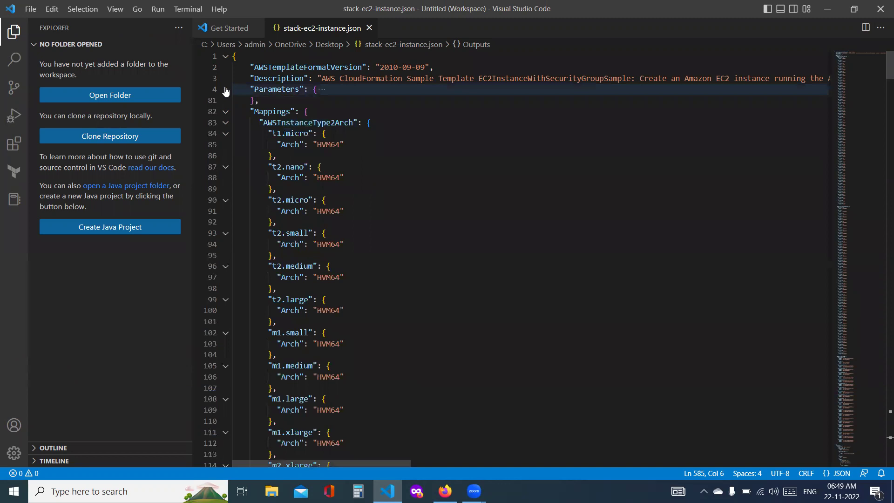
Collapse the AWSInstanceType2Arch, AWSInstanceType2NATArch and AWSRegionArch2AMI blocks together with their parent Mappings section
left_click(226, 123)
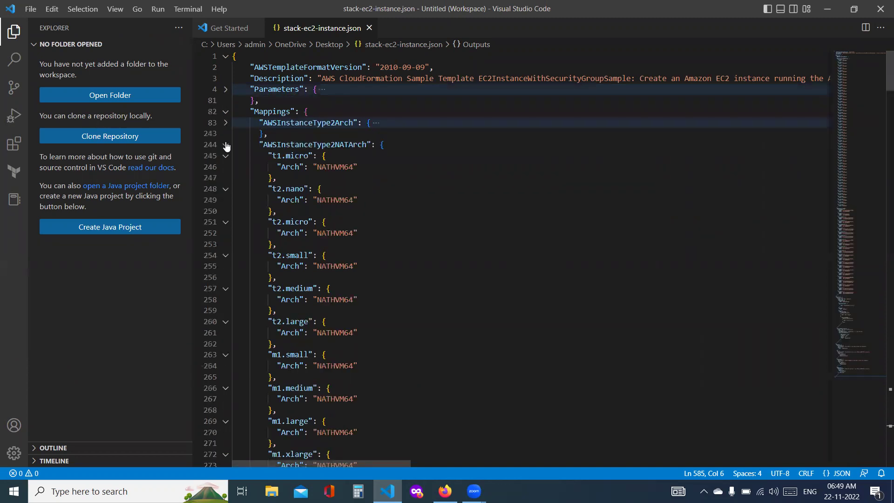
left_click(226, 146)
left_click(226, 167)
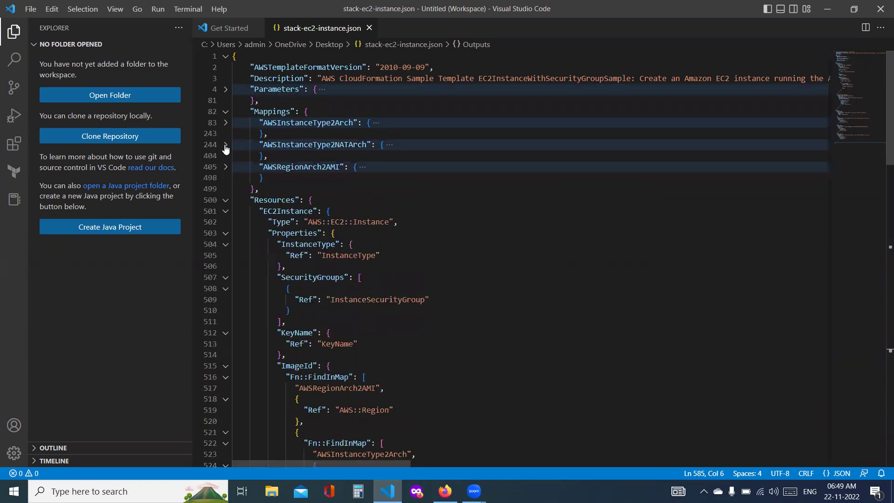
left_click(225, 113)
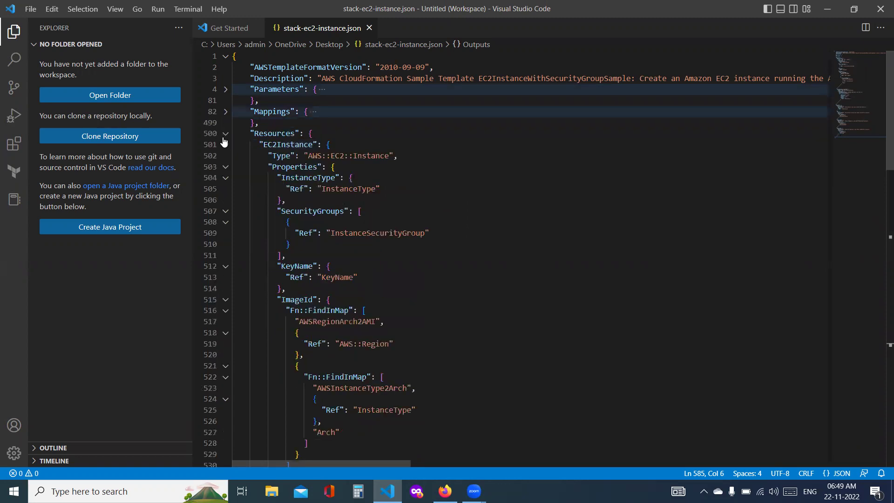
Collapse the EC2Instance and InstanceSecurityGroup blocks along with the enclosing Resources section
left_click(225, 135)
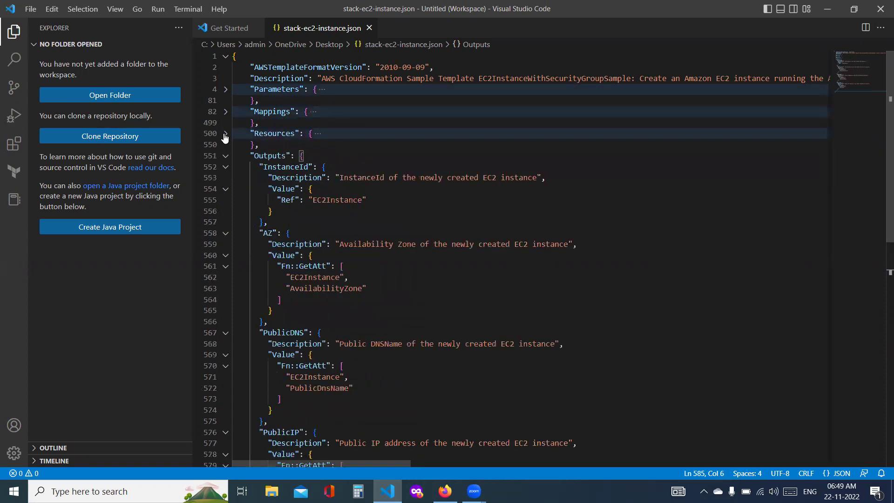
left_click(226, 135)
left_click(226, 146)
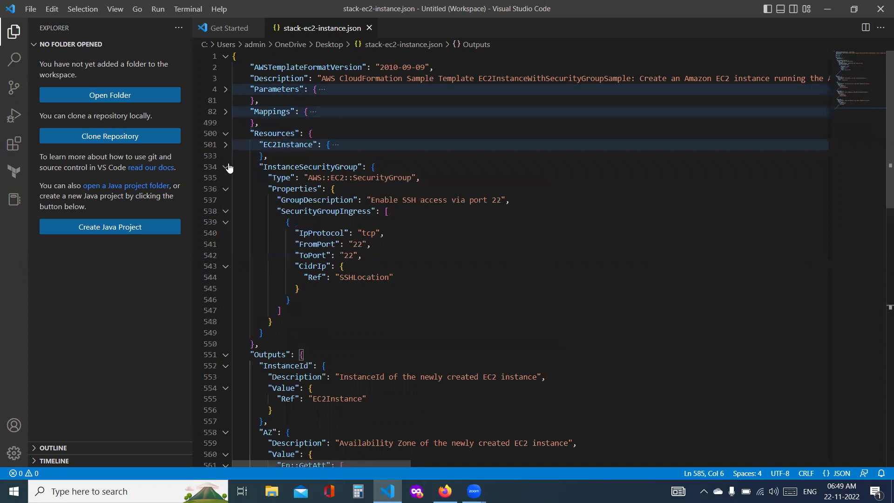
left_click(227, 168)
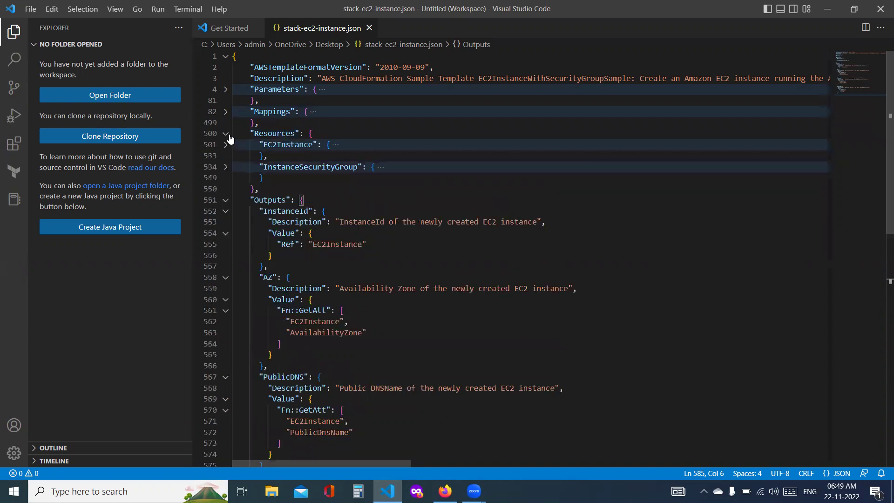
left_click(227, 135)
Collapse the InstanceId, AZ and PublicDNS blocks, and the whole Outputs section containing them
left_click(225, 168)
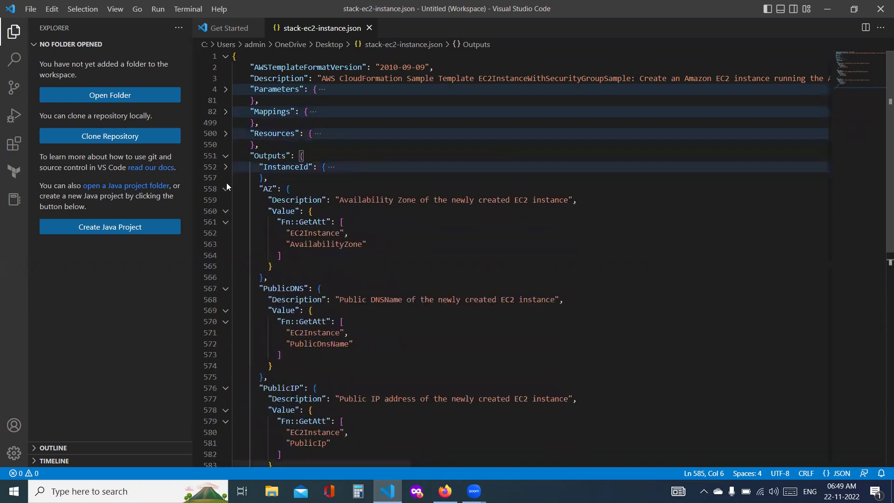
left_click(226, 191)
left_click(226, 191)
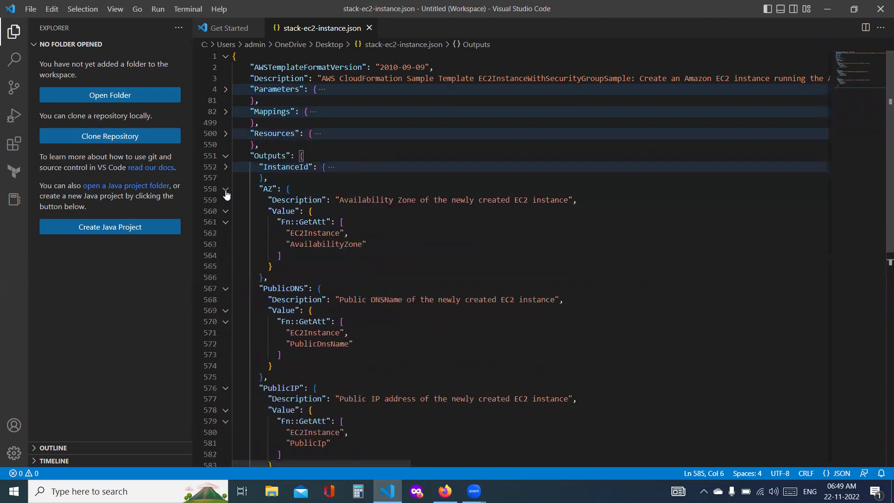
left_click(226, 189)
left_click(226, 211)
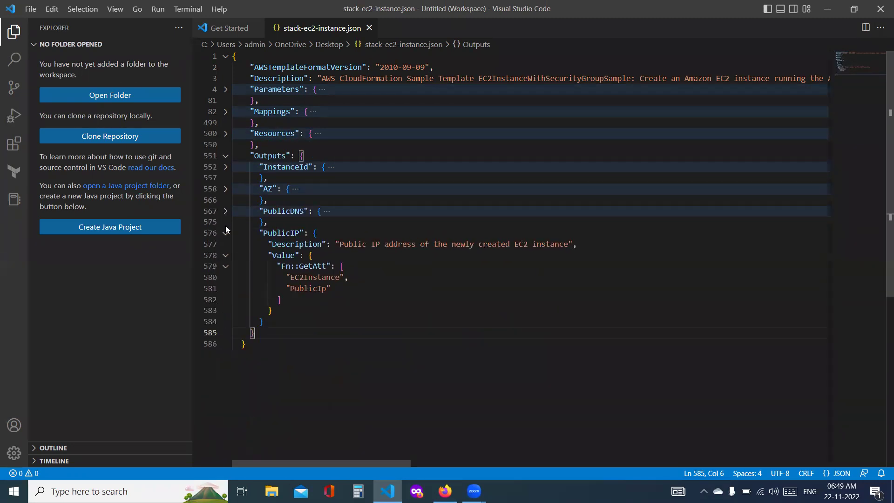
left_click(226, 161)
Select the whole collapsed template and align its final closing brace on line 586 with the opening brace
left_click(302, 186)
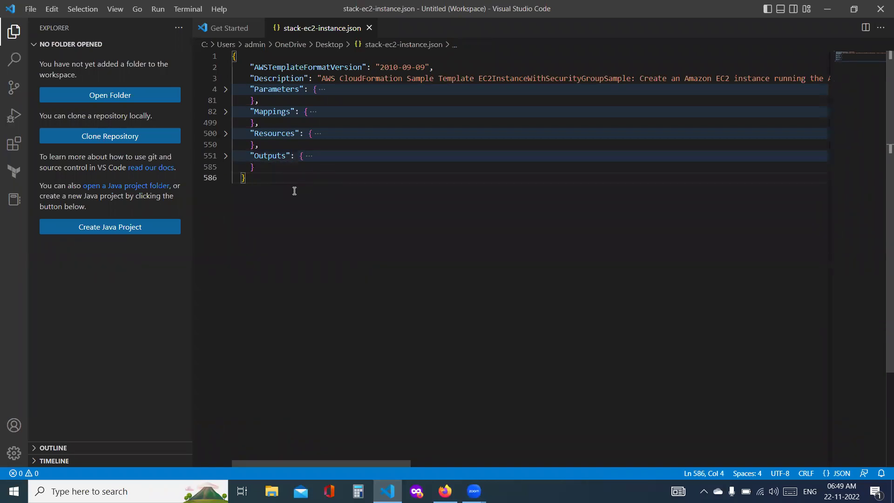
left_click_drag(294, 192, 222, 57)
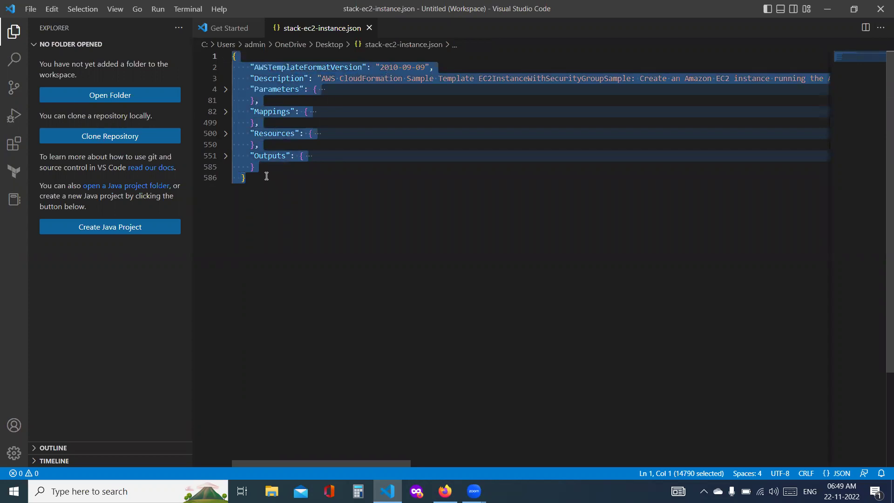
left_click(242, 180)
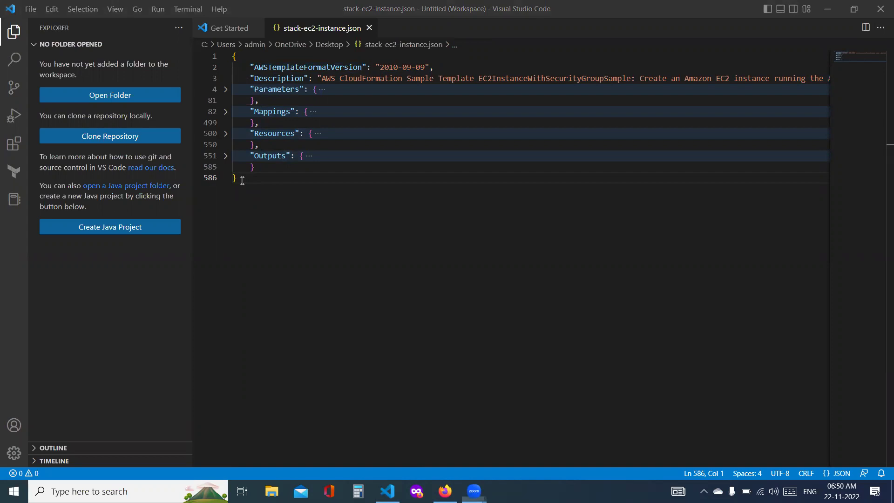
left_click_drag(244, 60, 433, 74)
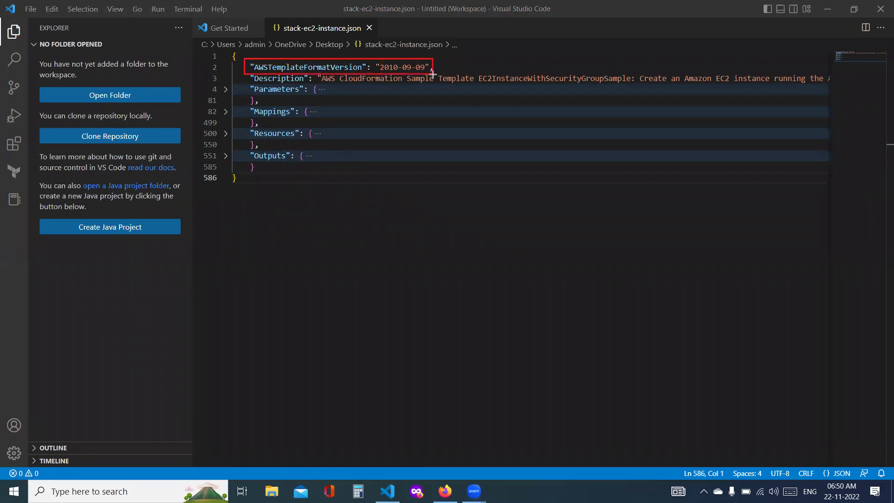
left_click_drag(248, 74, 323, 82)
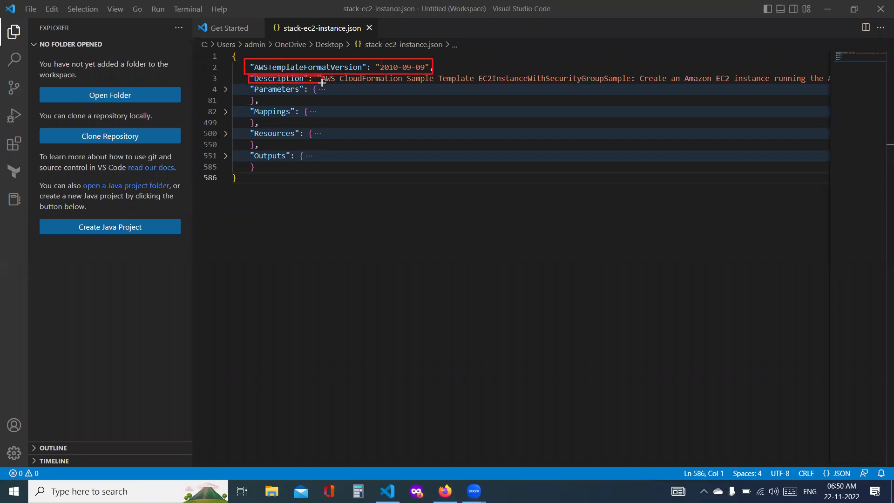
mouse_move(249, 84)
left_mouse_down()
mouse_move(272, 101)
mouse_move(259, 118)
mouse_move(274, 121)
mouse_move(257, 156)
mouse_move(274, 161)
left_mouse_up()
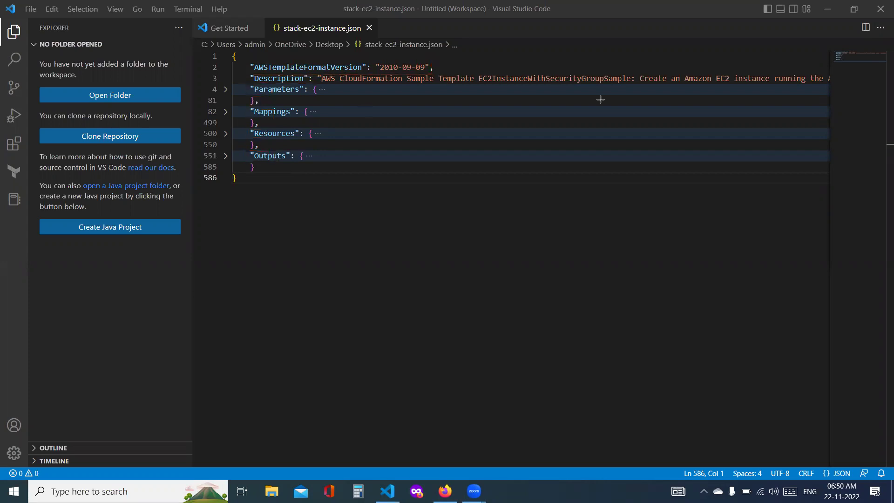
mouse_move(247, 55)
left_mouse_down()
mouse_move(275, 73)
mouse_move(255, 113)
mouse_move(261, 172)
left_mouse_up()
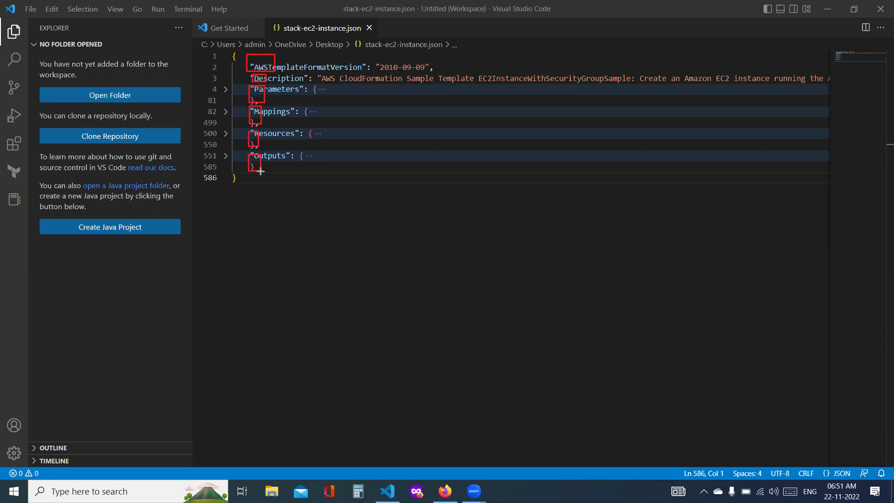
left_click_drag(227, 45, 293, 216)
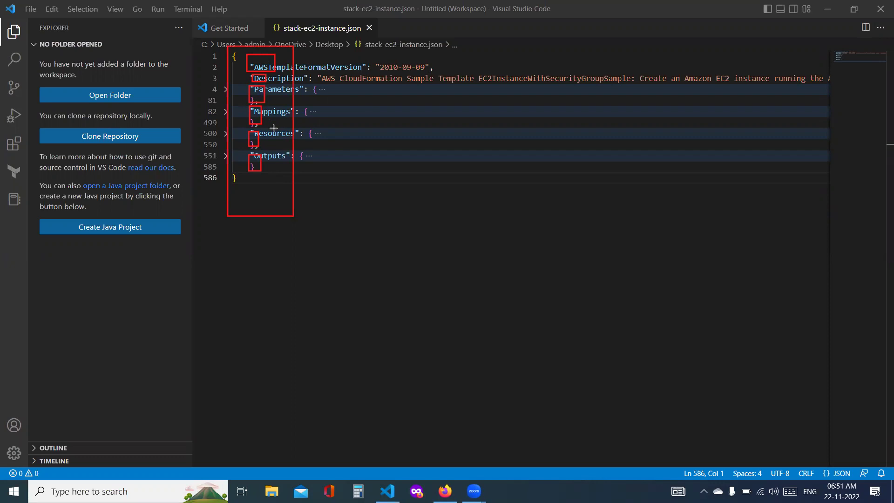
key("e")
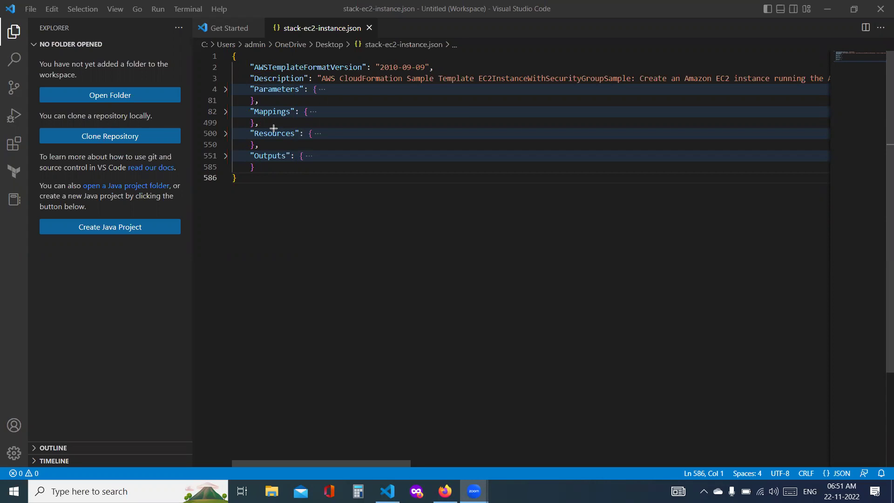
Delete the entire AWSTemplateFormatVersion line, including the blank line it leaves, from the template
double_click(287, 67)
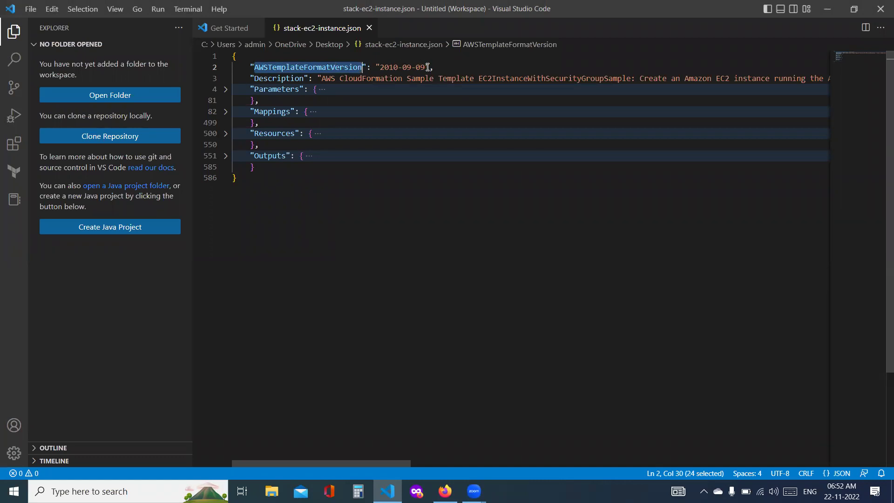
left_click_drag(428, 67, 381, 65)
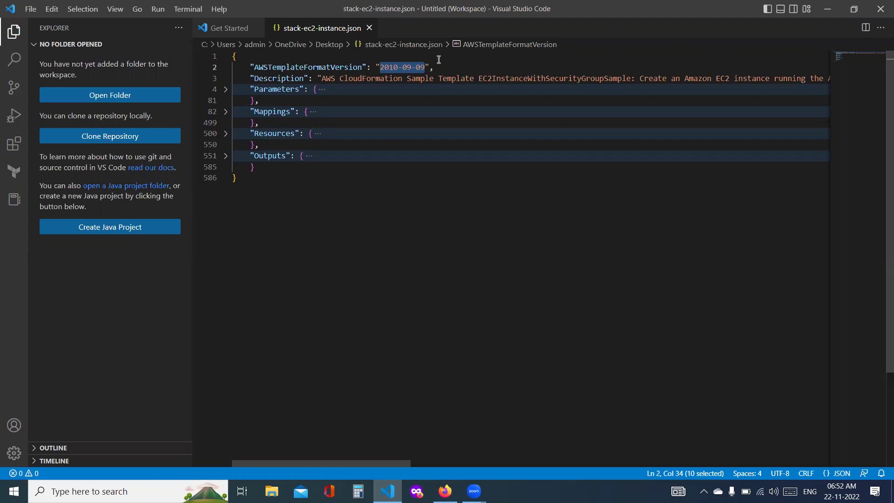
left_click_drag(438, 67, 252, 68)
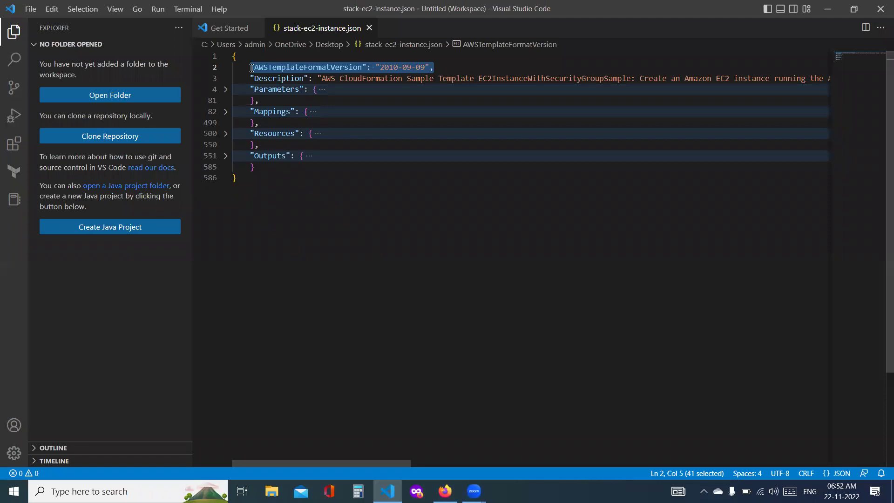
double_click(397, 68)
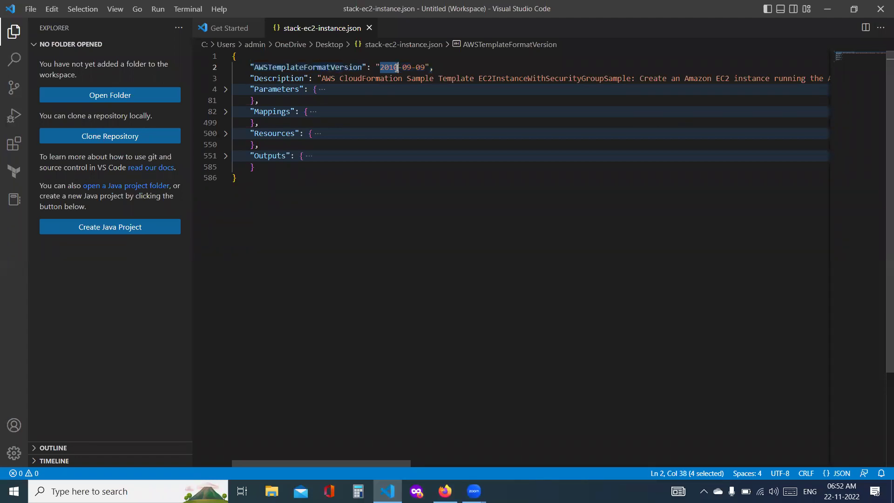
left_click_drag(436, 68, 215, 68)
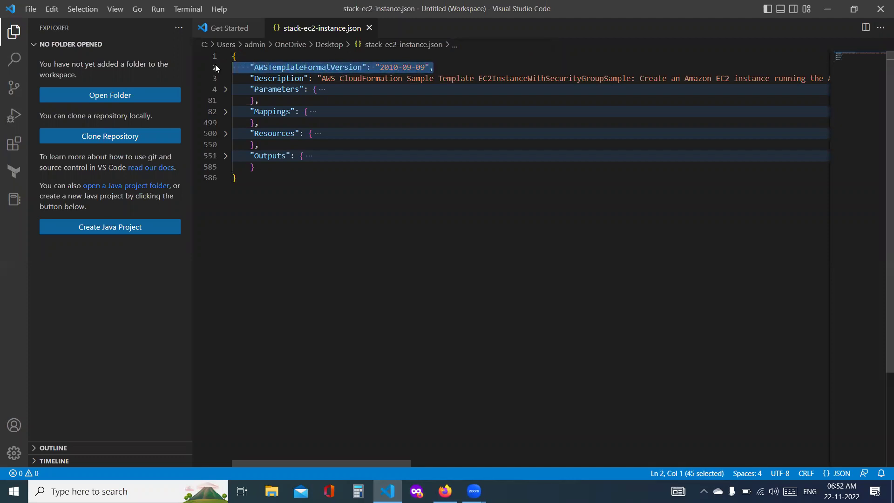
key("BackSpace")
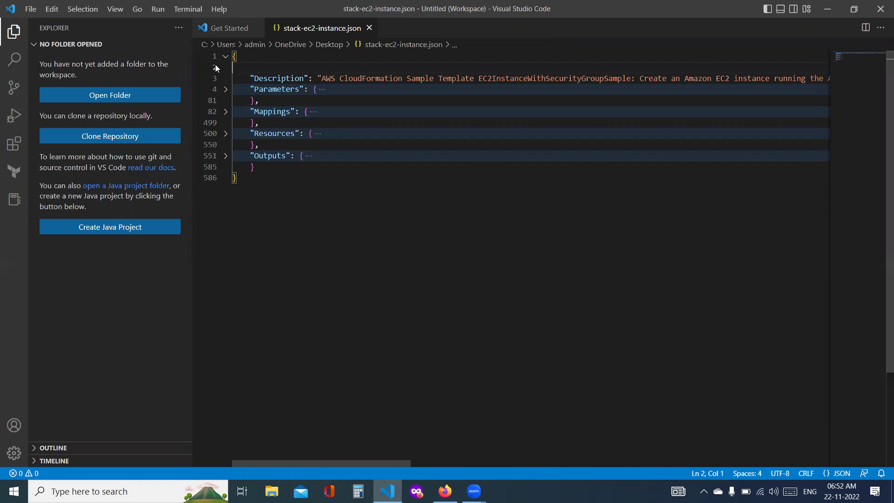
key("Delete")
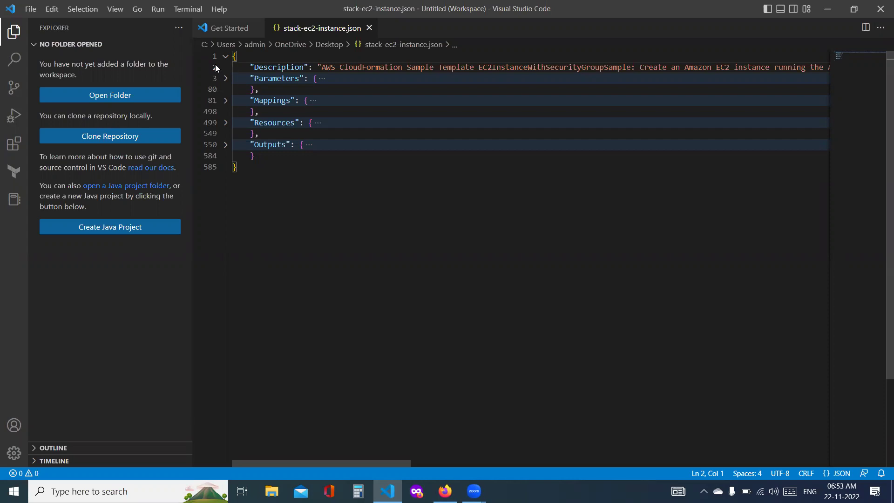
Delete the entire sample text from the template's Description value, leaving only its empty quotation marks
left_click(323, 66)
left_click_drag(322, 66, 710, 69)
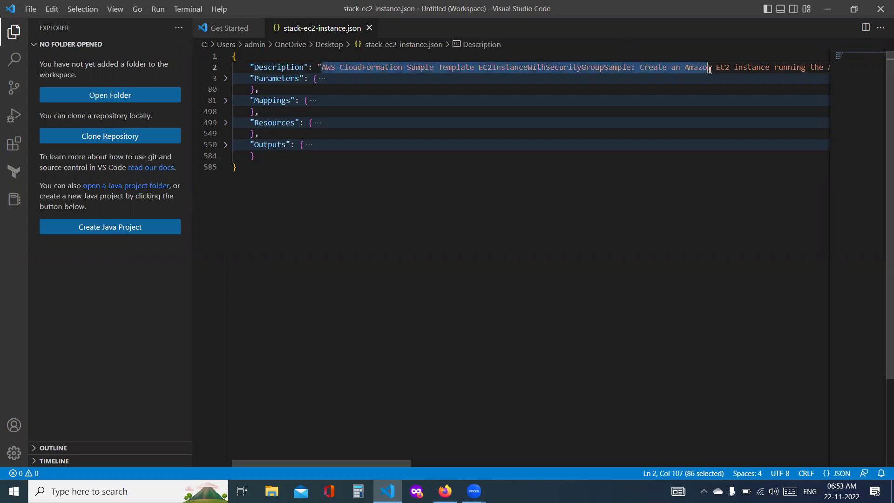
key("BackSpace")
key("ctrl+shift+Right")
key("ctrl+shift+Right")
key("ctrl+shift+Right")
key("ctrl+shift+Right")
key("ctrl+shift+Right")
key("ctrl+shift+Right")
key("ctrl+shift+Right")
key("ctrl+shift+Right")
key("ctrl+shift+Right")
key("ctrl+shift+Right")
key("ctrl+shift+Right")
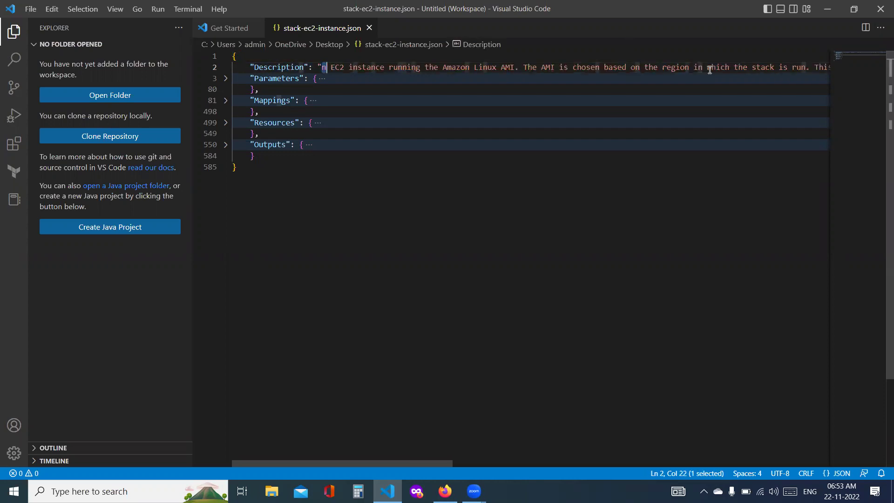
key("ctrl+shift+Right")
key("ctrl+shift+Right")
key("BackSpace")
key("ctrl+shift+Right")
key("ctrl+shift+Right")
key("ctrl+shift+Right")
key("ctrl+shift+Right")
key("ctrl+shift+Right")
key("ctrl+shift+Right")
key("ctrl+shift+Right")
key("ctrl+shift+Right")
key("ctrl+shift+Right")
key("ctrl+shift+Right")
key("ctrl+shift+Right")
key("ctrl+shift+Right")
key("ctrl+shift+Right")
key("ctrl+shift+Right")
key("ctrl+shift+Right")
key("ctrl+shift+Right")
key("BackSpace")
key("ctrl+shift+Right")
key("ctrl+shift+Right")
key("ctrl+shift+Right")
key("ctrl+shift+Right")
key("ctrl+shift+Right")
key("ctrl+shift+Right")
key("ctrl+shift+Right")
key("ctrl+shift+Right")
key("ctrl+shift+Right")
key("ctrl+shift+Right")
key("ctrl+shift+Right")
key("ctrl+shift+Right")
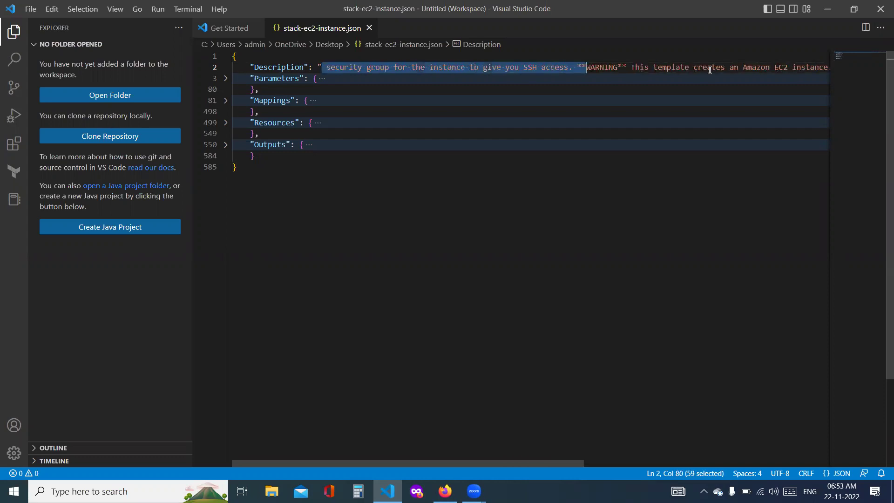
key("BackSpace")
key("ctrl+shift+Right")
key("ctrl+shift+Right")
key("ctrl+shift+Right")
key("ctrl+shift+Right")
key("ctrl+shift+Right")
key("ctrl+shift+Right")
key("ctrl+shift+Right")
key("ctrl+shift+Right")
key("ctrl+shift+Right")
key("ctrl+shift+Right")
key("ctrl+shift+Right")
key("ctrl+shift+Right")
key("ctrl+shift+Right")
key("ctrl+shift+Right")
key("ctrl+shift+Right")
key("ctrl+shift+Right")
key("ctrl+shift+Right")
key("ctrl+shift+Right")
key("ctrl+shift+Right")
key("ctrl+shift+Right")
key("BackSpace")
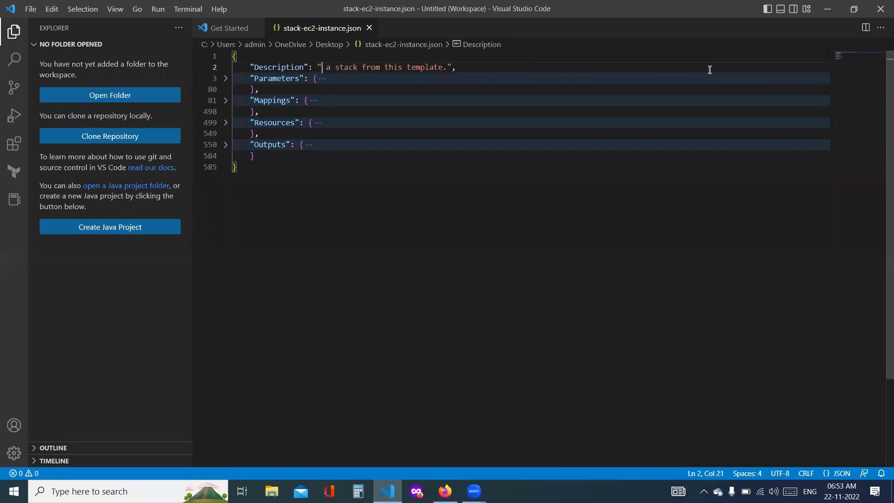
key("ctrl+shift+Right")
key("ctrl+shift+Right")
key("ctrl+shift+Right")
key("ctrl+shift+Right")
key("ctrl+shift+Right")
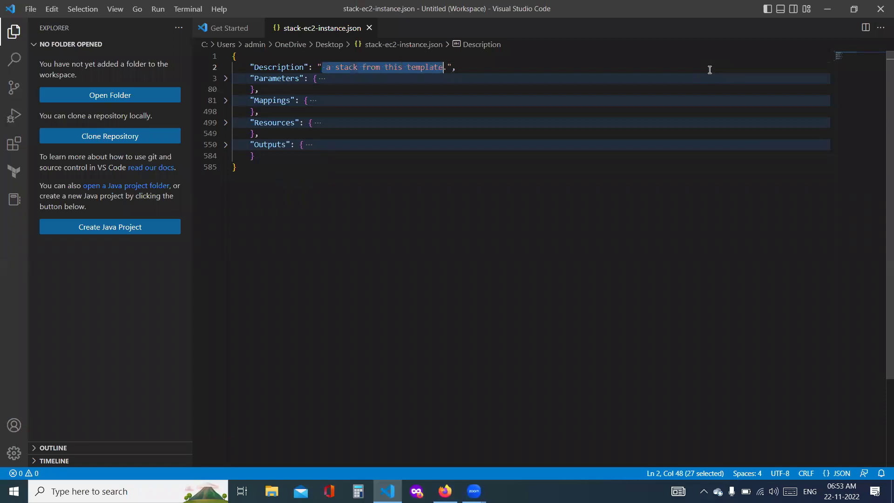
key("BackSpace")
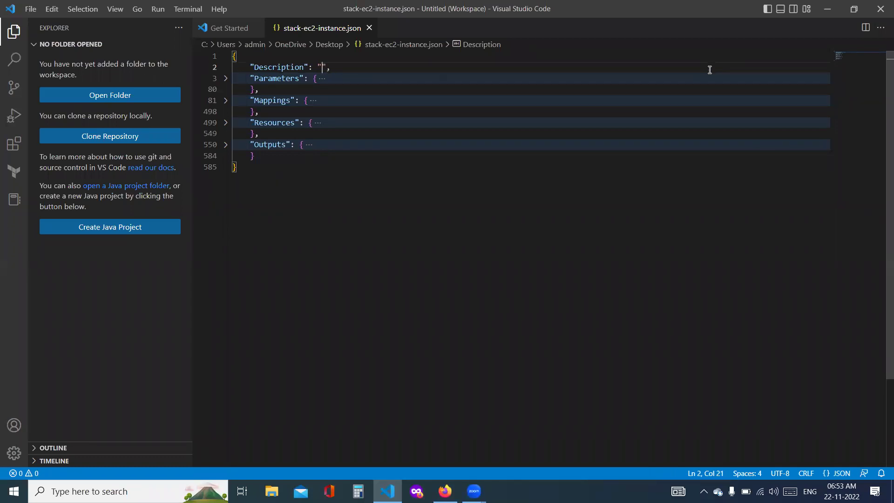
type("Templa")
key("BackSpace")
key("BackSpace")
key("BackSpace")
key("BackSpace")
key("BackSpace")
key("BackSpace")
Enter "Creates EC2 instance and Security Group" as the Description value and select the description entry
type("Crea")
type("tes instanc")
type("e")
type(" and the")
key("BackSpace")
key("BackSpace")
key("BackSpace")
key("BackSpace")
key("BackSpace")
key("BackSpace")
key("BackSpace")
key("BackSpace")
type("and se")
type("rv")
key("BackSpace")
key("BackSpace")
key("BackSpace")
key("BackSpace")
type("Security Grou")
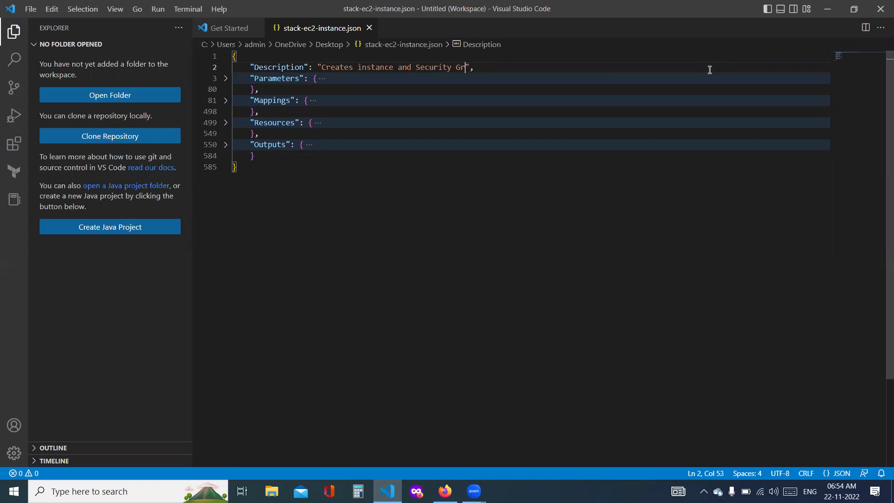
type("p")
left_click(361, 65)
key("Left")
type("EC2")
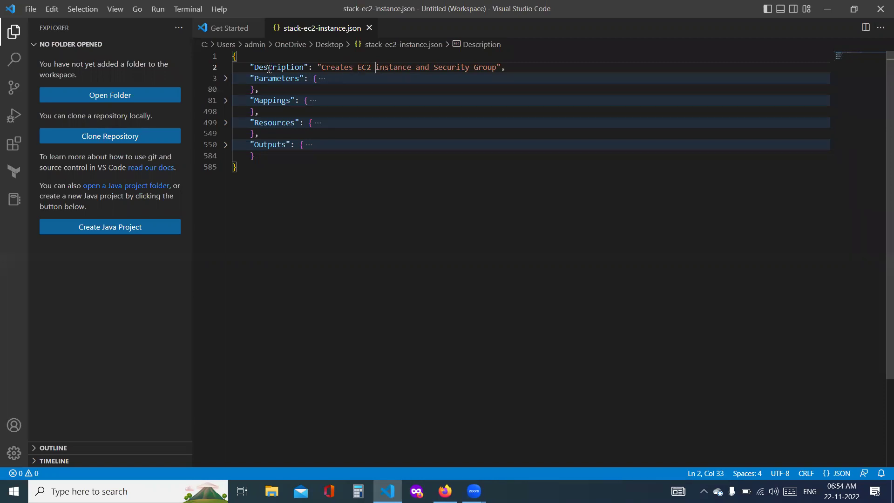
left_click(254, 67)
left_click(509, 68, "shift")
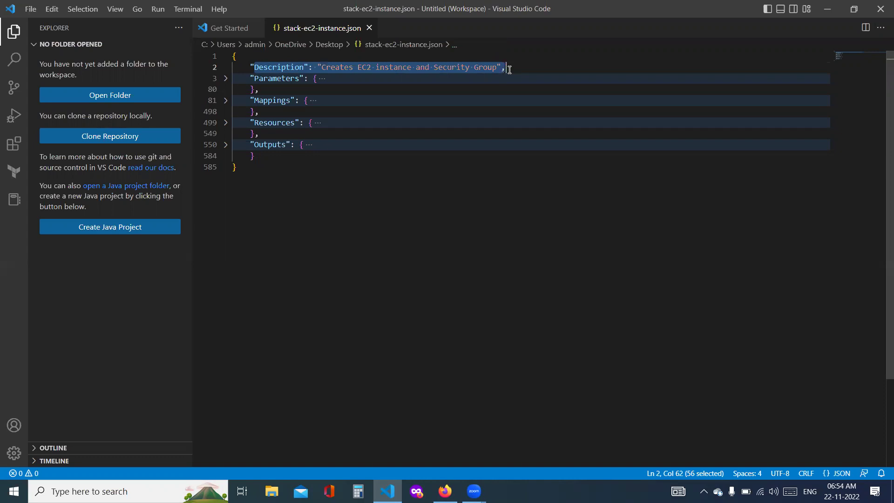
Expand the Parameters section, highlight KeyName, InstanceType and SSHLocation in turn, and select the whole Parameters block
left_click(226, 79)
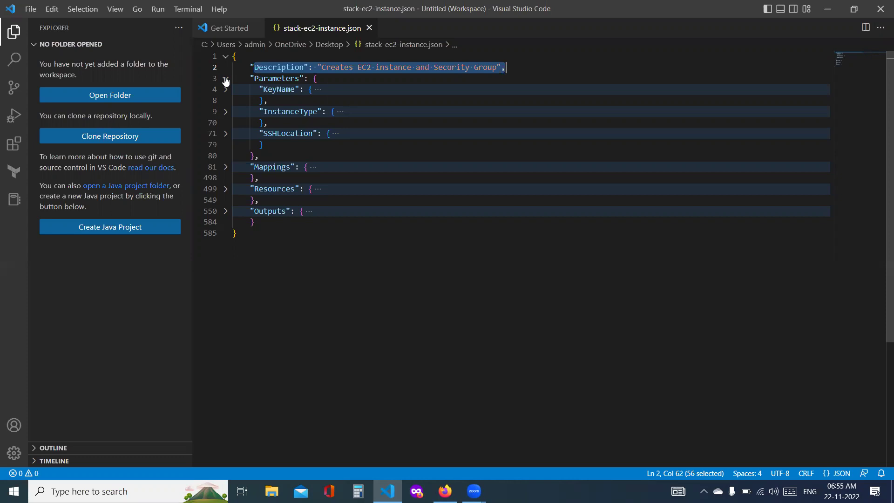
double_click(277, 89)
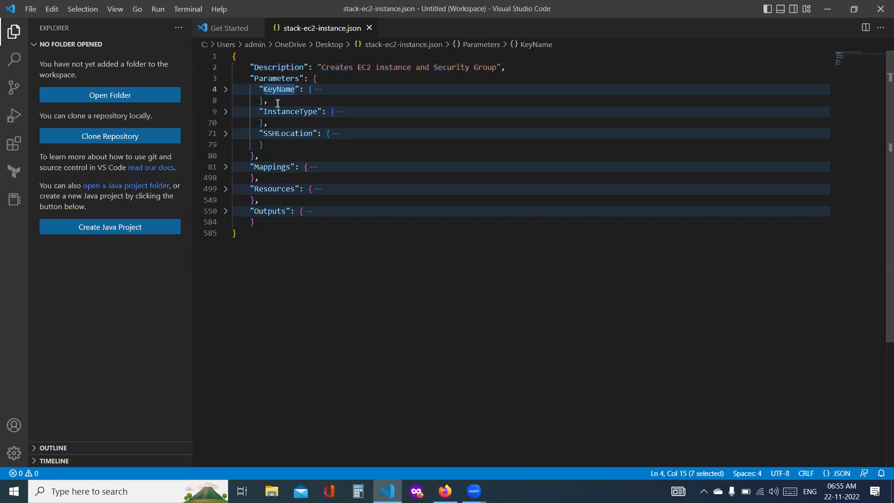
double_click(278, 112)
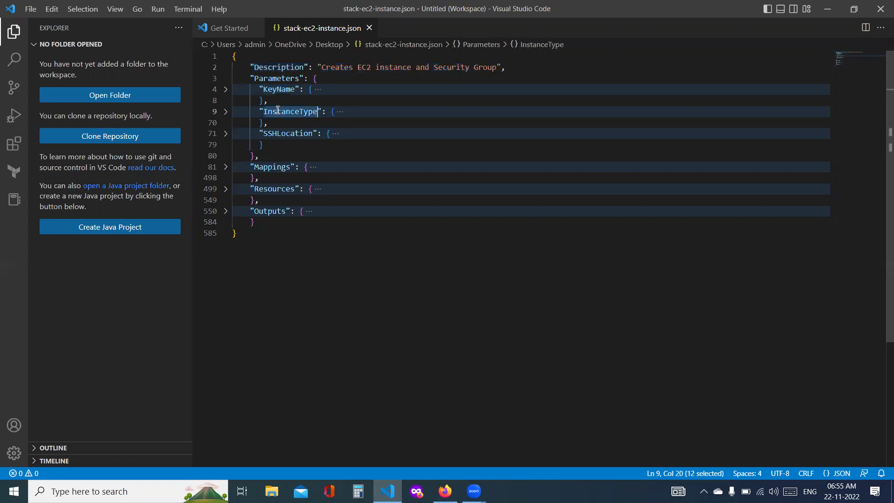
double_click(279, 137)
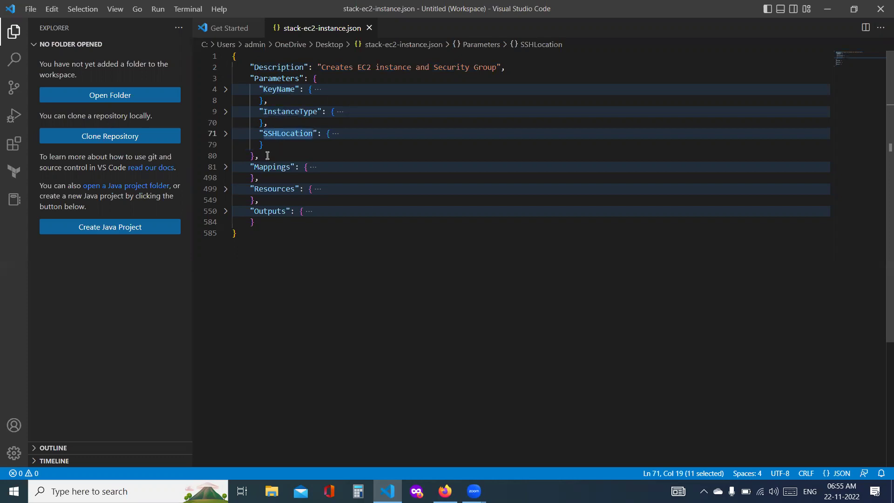
left_click(266, 155)
left_click(255, 101, "shift")
left_click(234, 78, "shift")
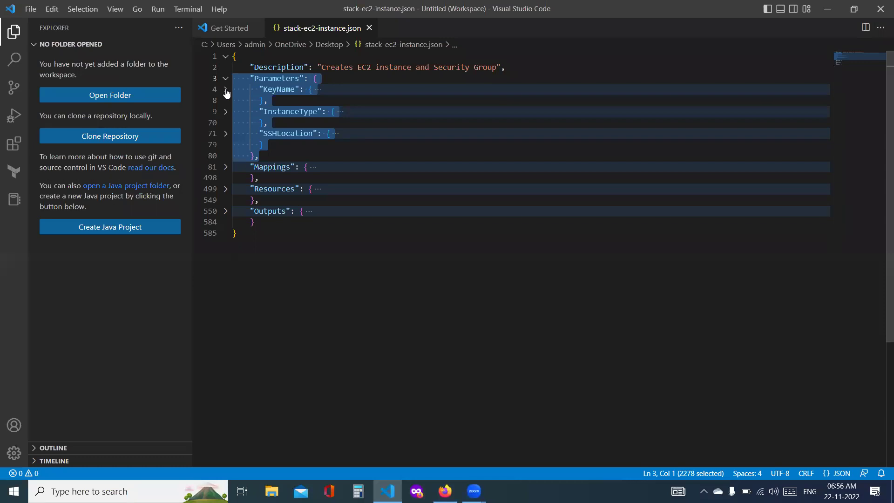
Expand the KeyName parameter to review its definition and highlight its name
left_click(226, 90)
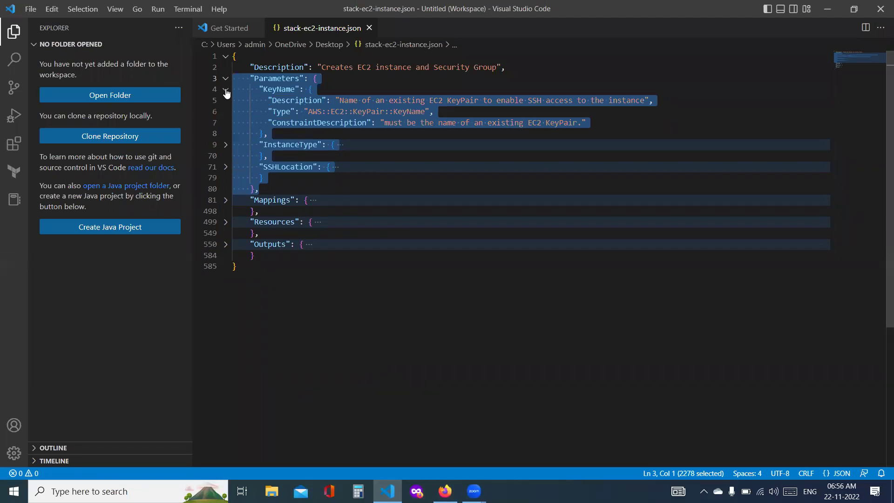
double_click(284, 93)
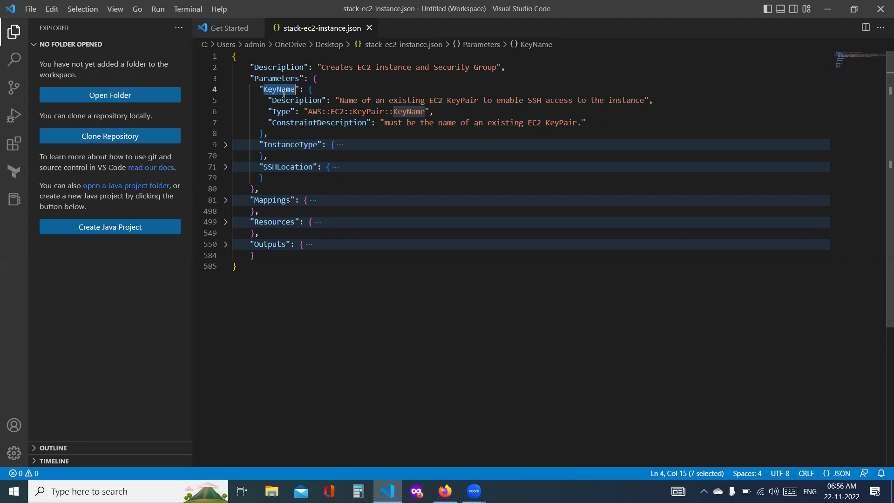
left_click_drag(284, 93, 282, 79)
double_click(282, 79)
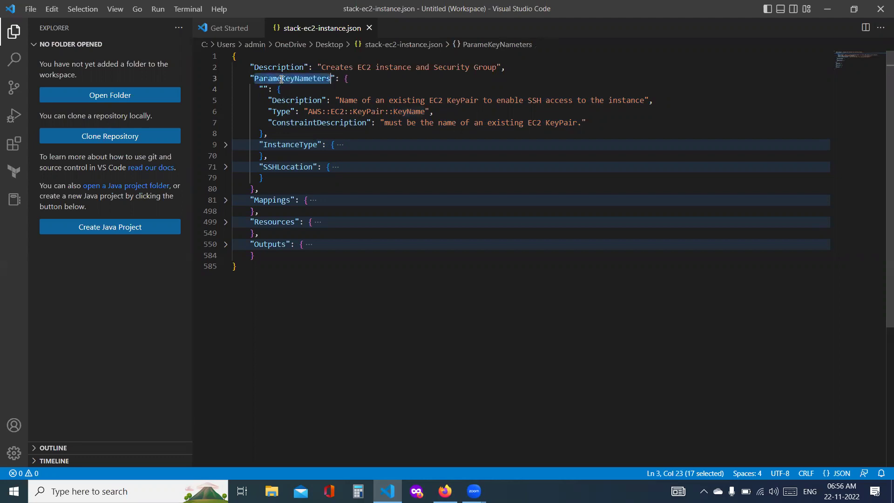
key("ctrl+z")
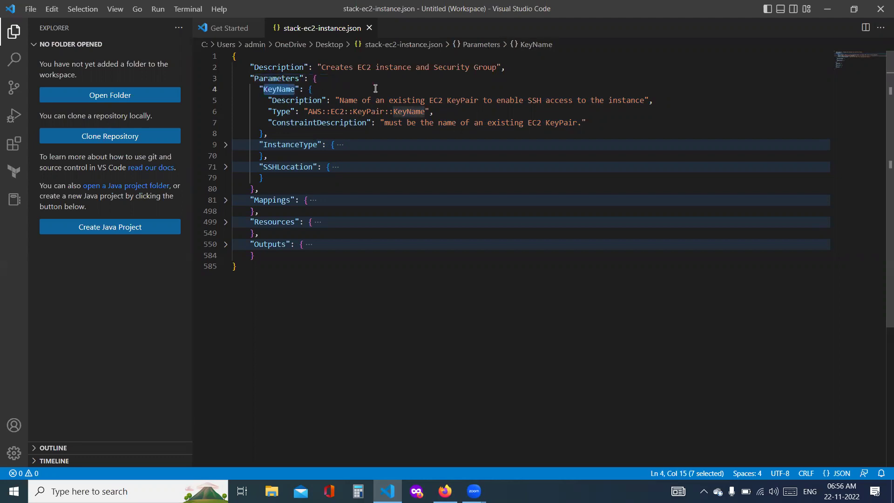
Highlight the KeyName parameter's name once more and collapse the Parameters section
left_click(388, 91)
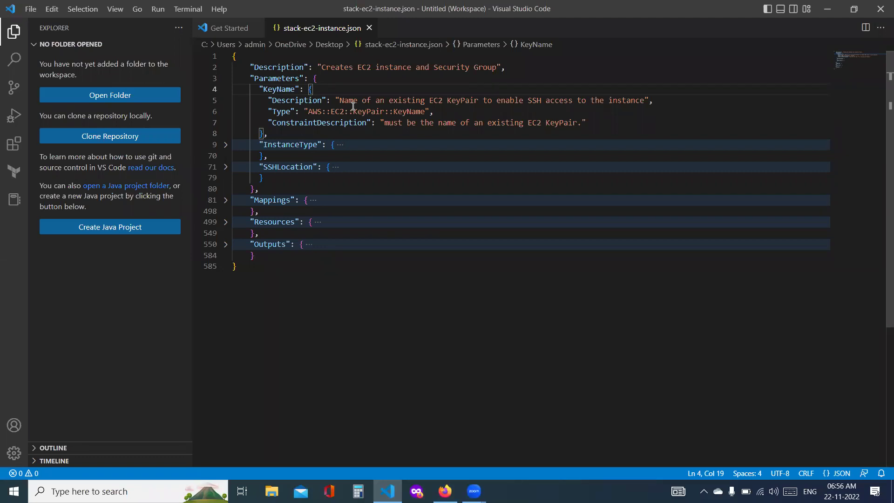
double_click(276, 89)
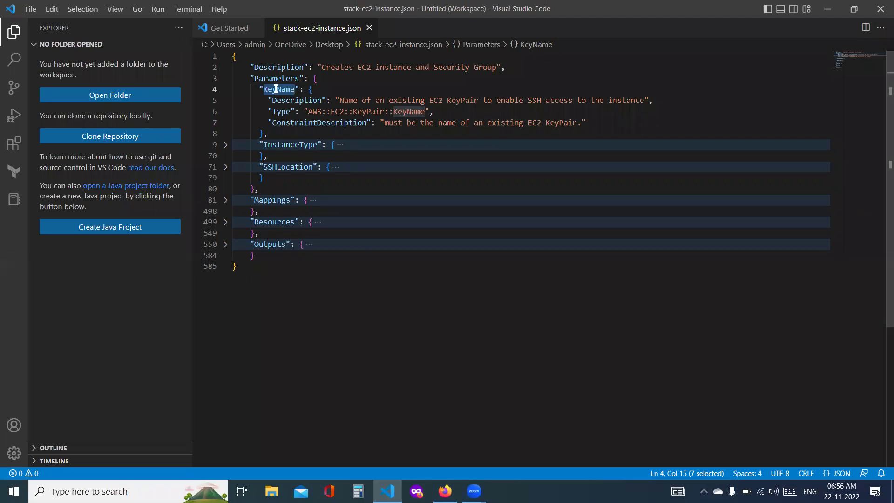
left_click(226, 79)
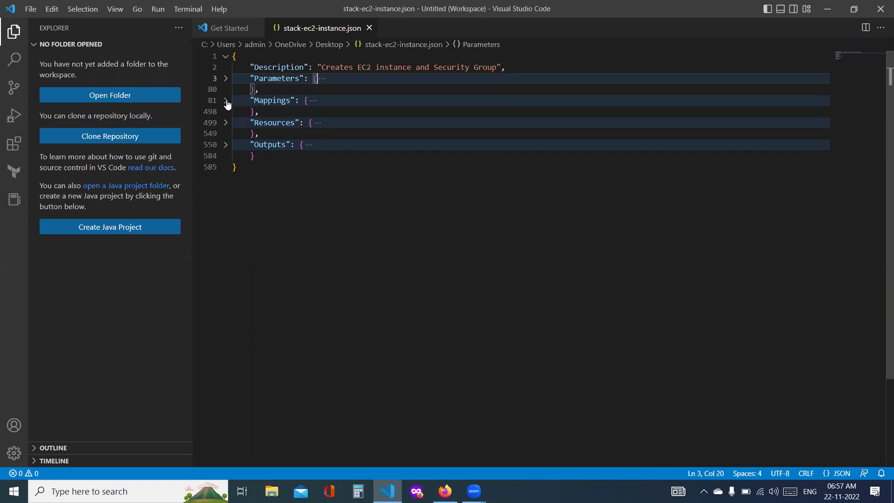
Expand the Mappings section and highlight AWSInstanceType2Arch, AWSInstanceType2NATArch and AWSRegionArch2AMI in turn
left_click(226, 101)
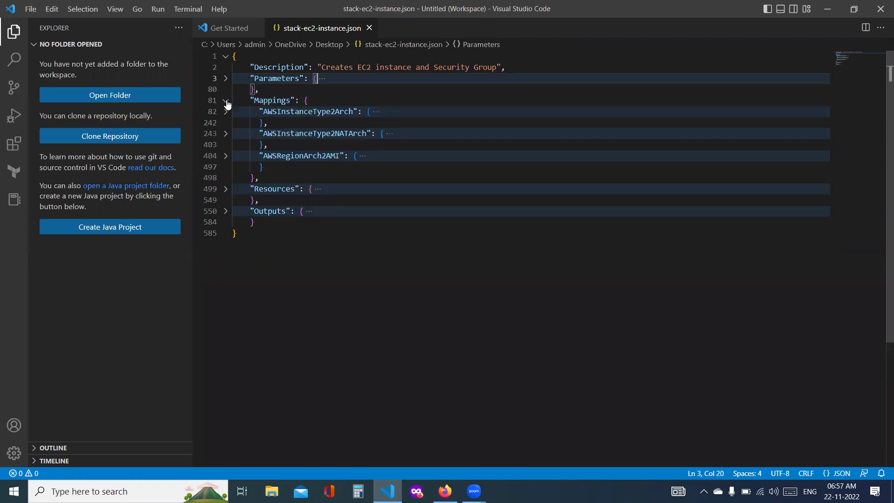
double_click(331, 112)
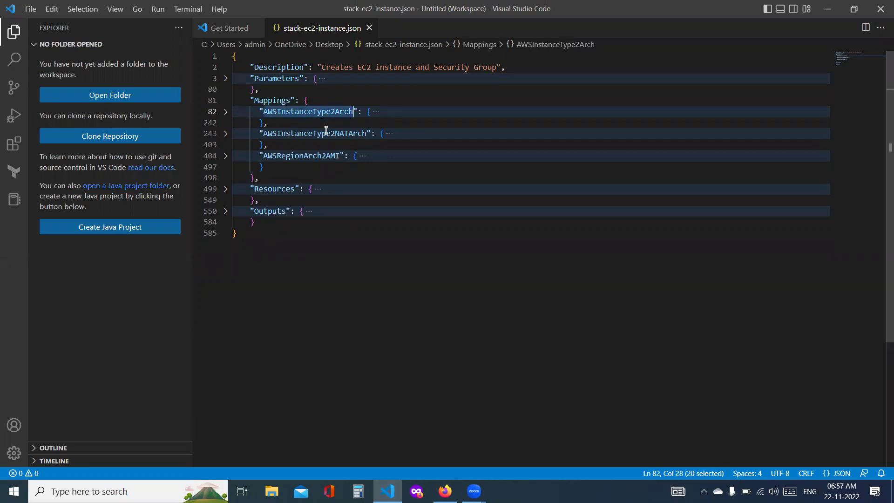
double_click(327, 133)
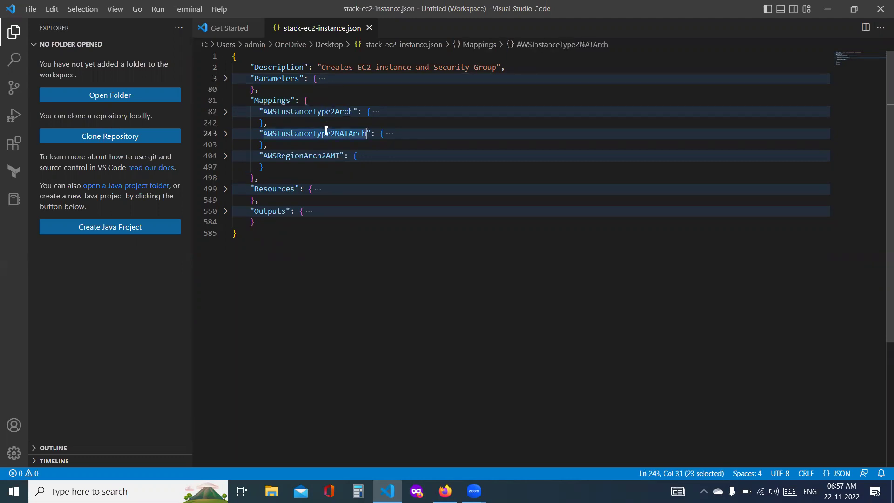
key("Down")
key("Down")
key("ctrl+d")
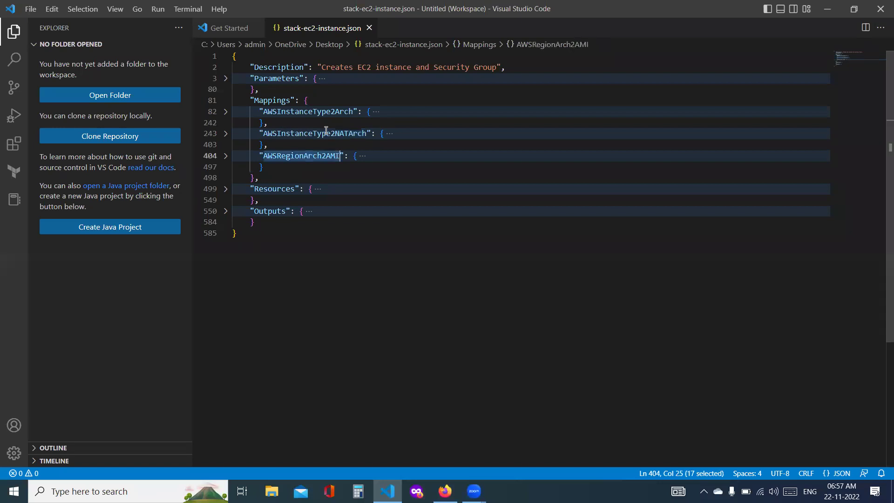
Expand the AWSInstanceType2Arch mapping and look through its full list of instance types and architectures
left_click(228, 116)
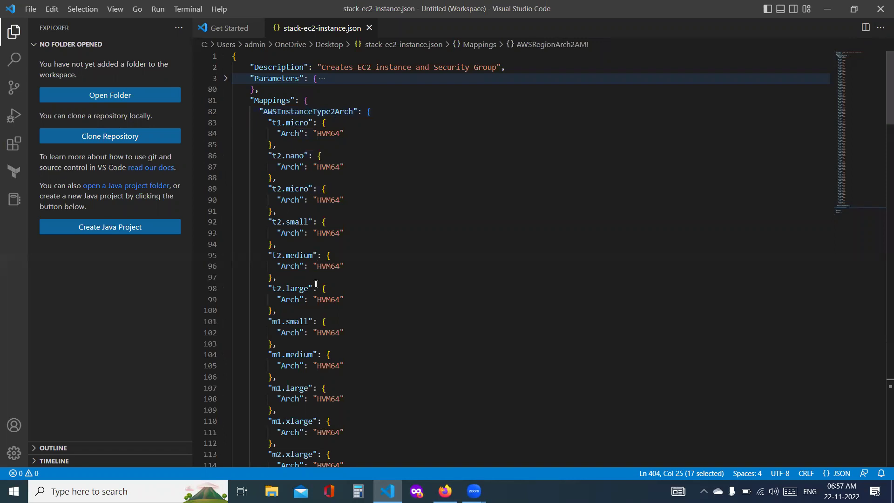
scroll(316, 283, "down", 10)
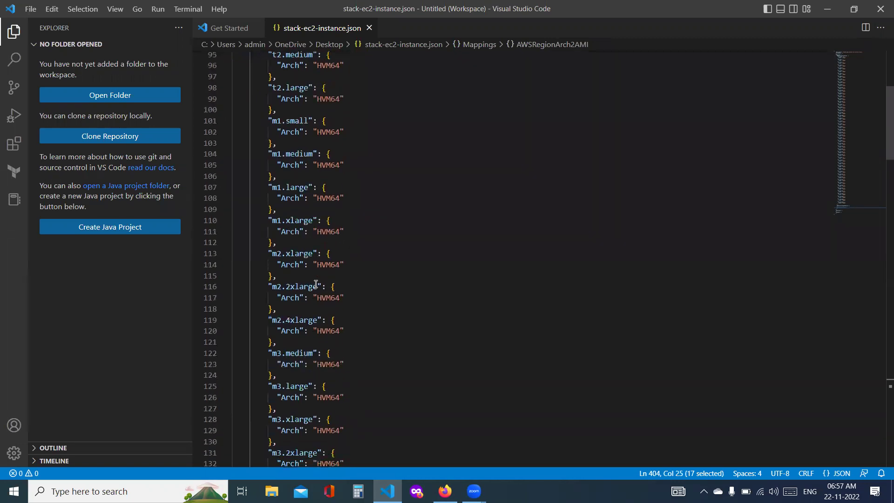
scroll(316, 284, "down", 10)
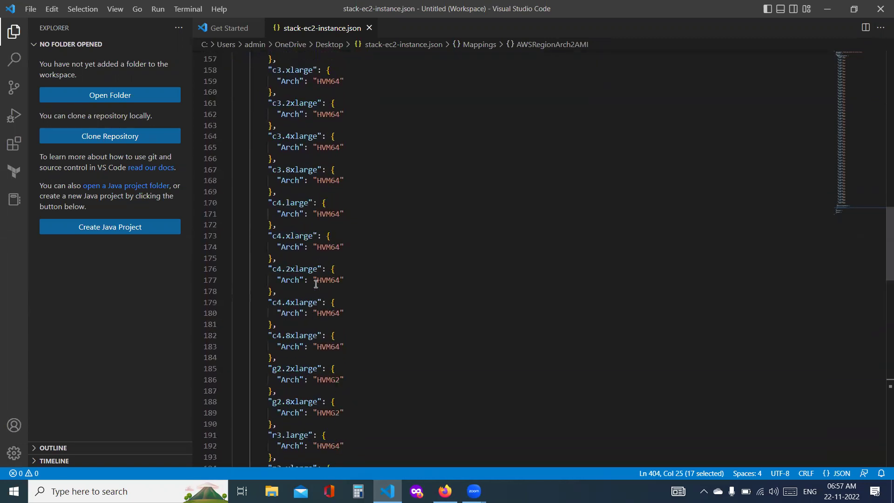
scroll(316, 283, "down", 18)
scroll(315, 284, "up", 20)
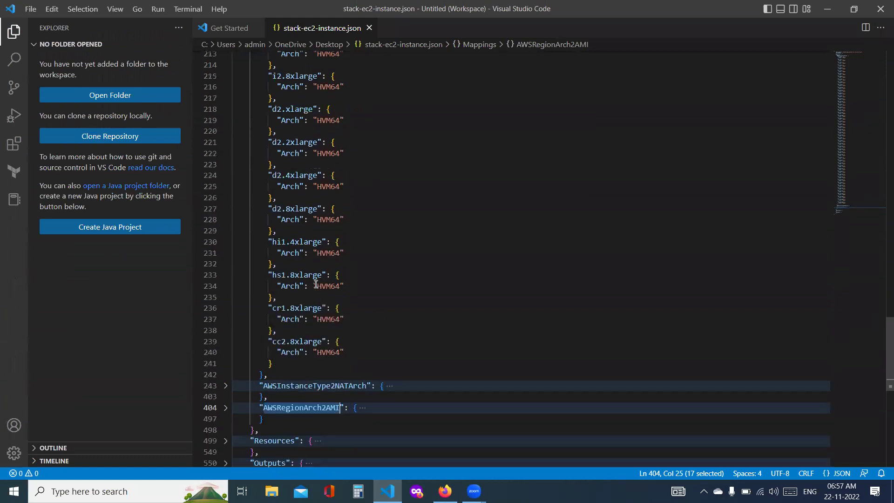
scroll(315, 283, "up", 8)
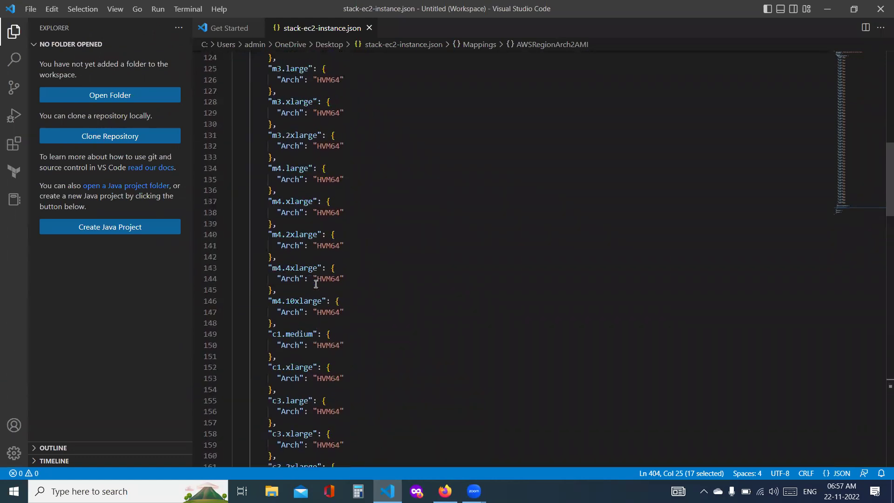
scroll(316, 283, "up", 3)
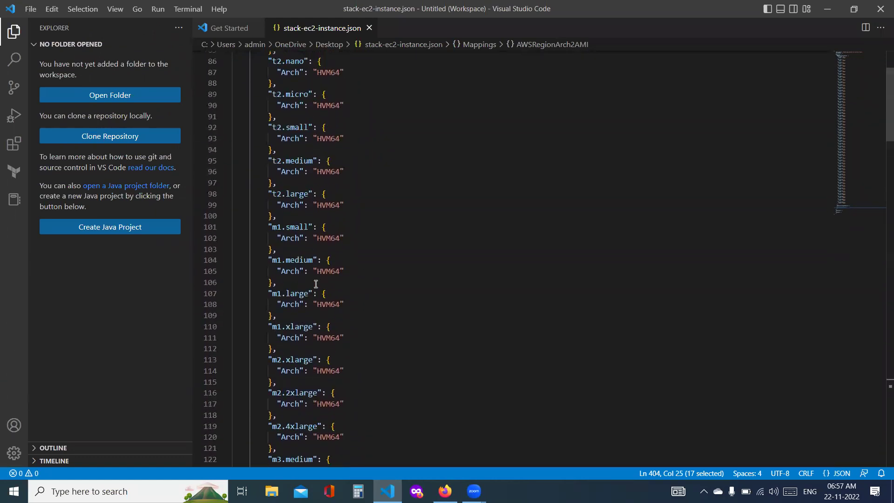
scroll(315, 284, "up", 1)
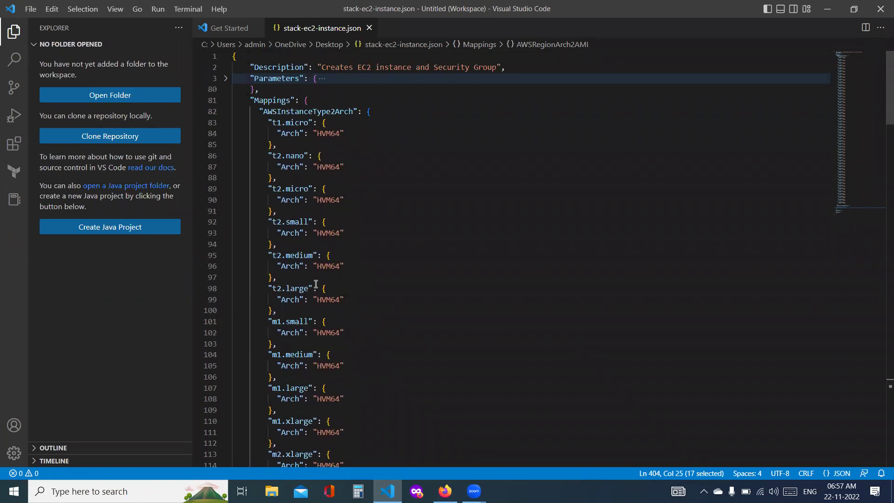
Delete all instance type entries after t2.large from the AWSInstanceType2Arch mapping and collapse the mapping
scroll(316, 283, "down", 1)
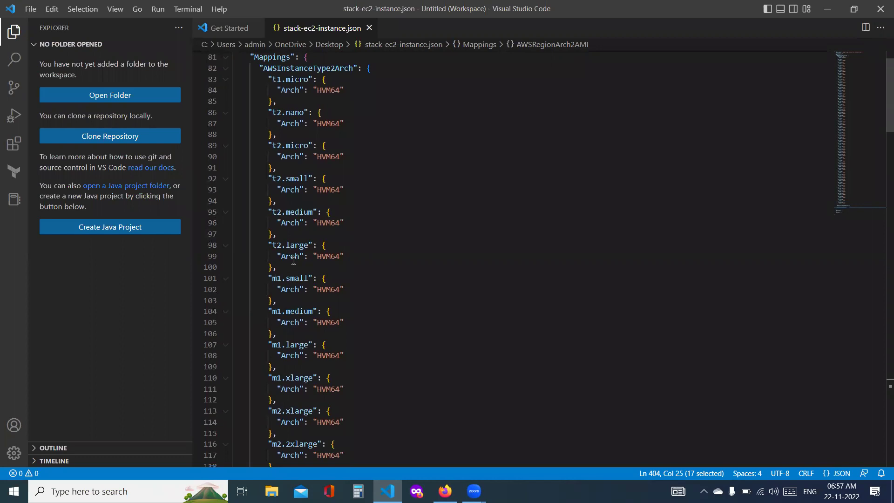
scroll(282, 262, "down", 1)
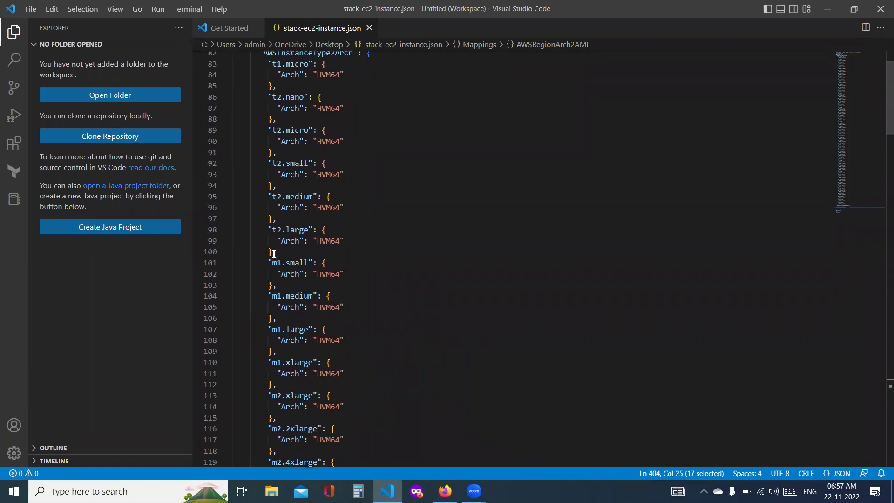
left_click_drag(274, 254, 358, 301)
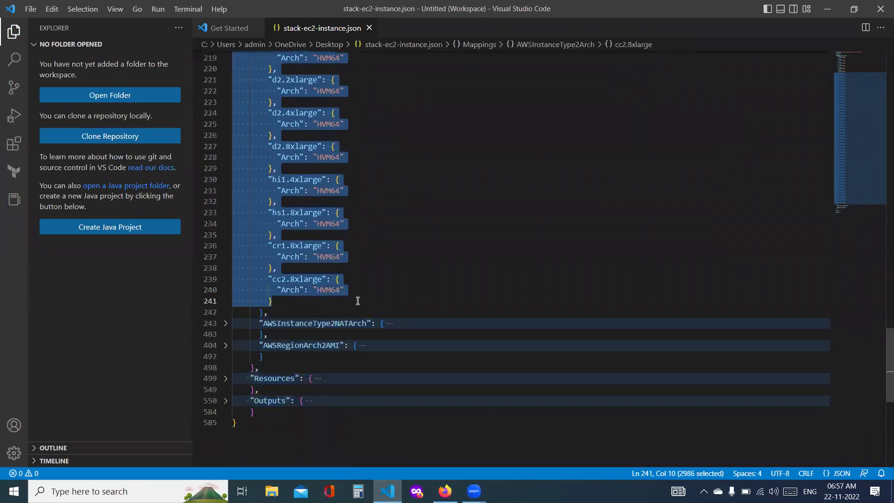
key("Delete")
scroll(357, 301, "up", 7)
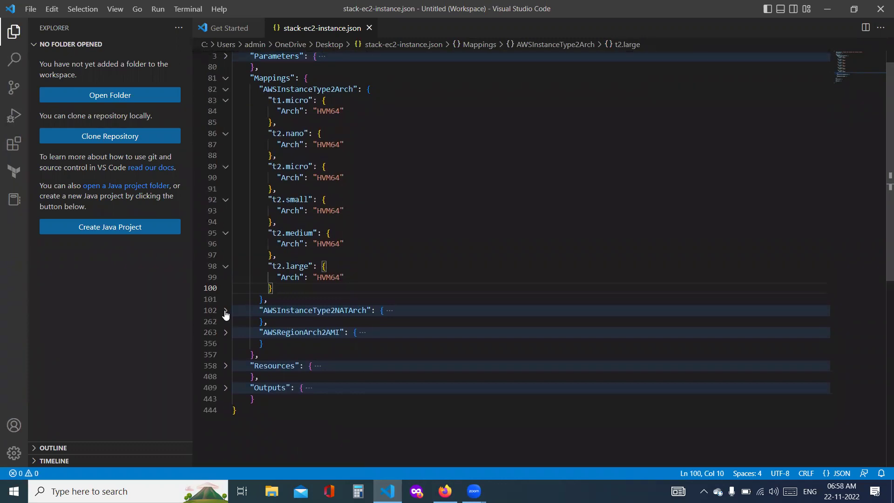
left_click(225, 89)
Expand the AWSInstanceType2NATArch mapping and delete its entries from m1.small down to the opening line of d2.4xlarge
left_click(226, 112)
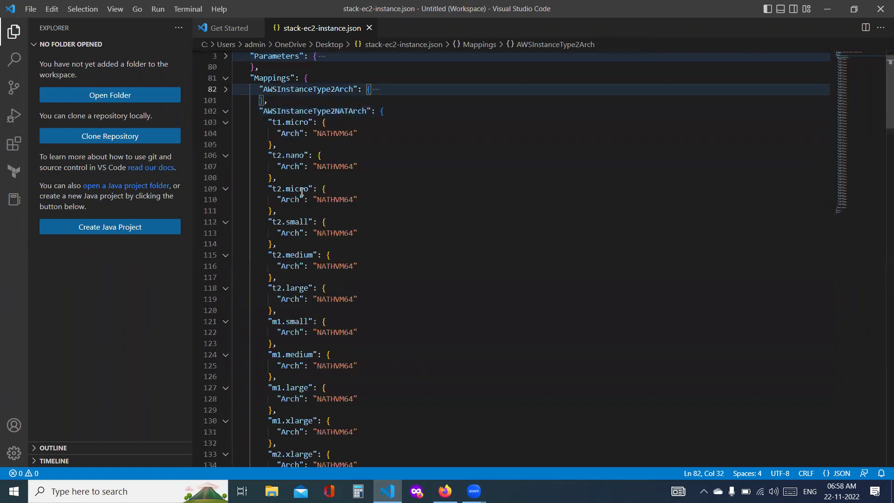
scroll(301, 192, "down", 1)
left_click_drag(273, 278, 325, 216)
left_click_drag(309, 18, 310, 425)
left_click_drag(330, 464, 342, 451)
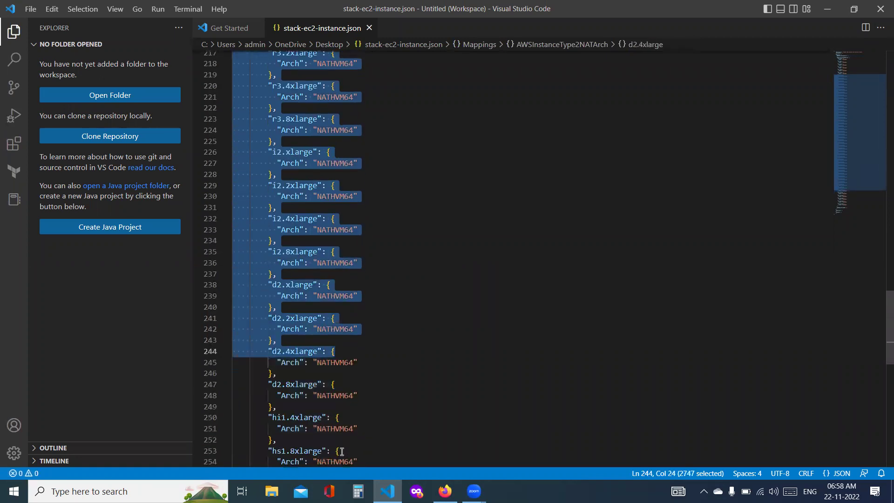
key("BackSpace")
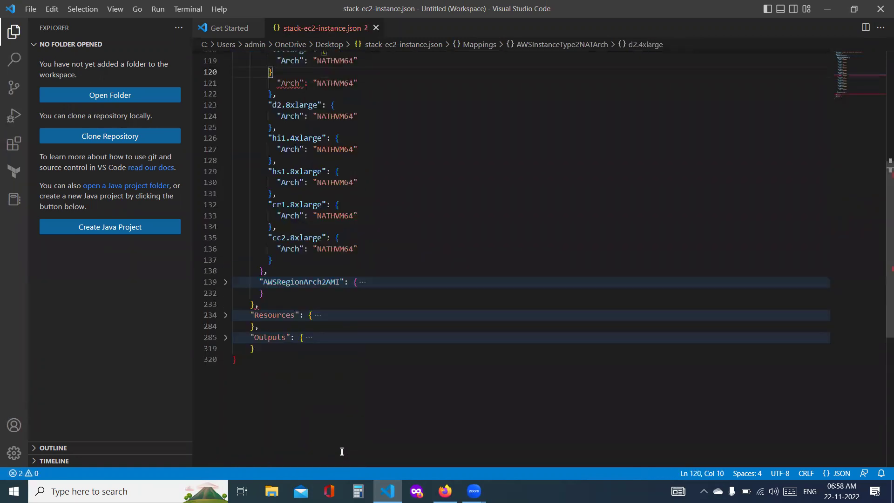
Delete the leftover AWSInstanceType2NATArch lines after t2.large through cc2.8xlarge, including the empty line
scroll(342, 451, "up", 1)
left_click(281, 290)
left_click_drag(281, 290, 269, 113)
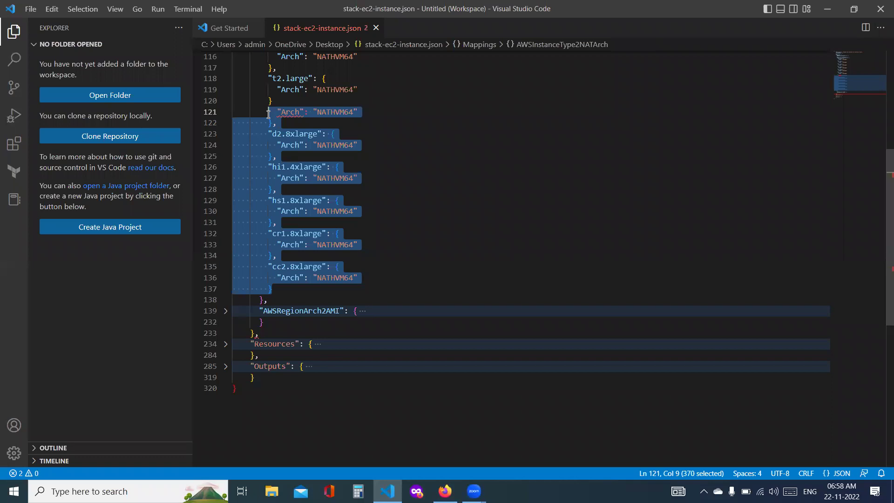
key("Delete")
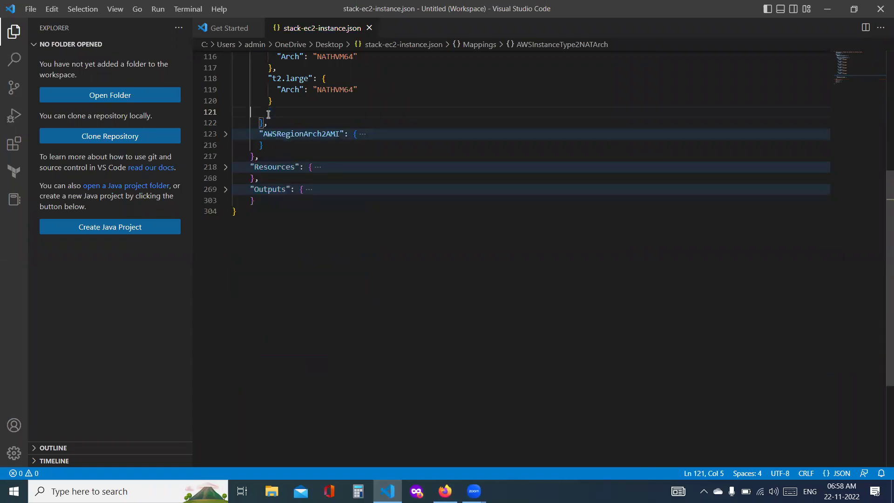
key("BackSpace")
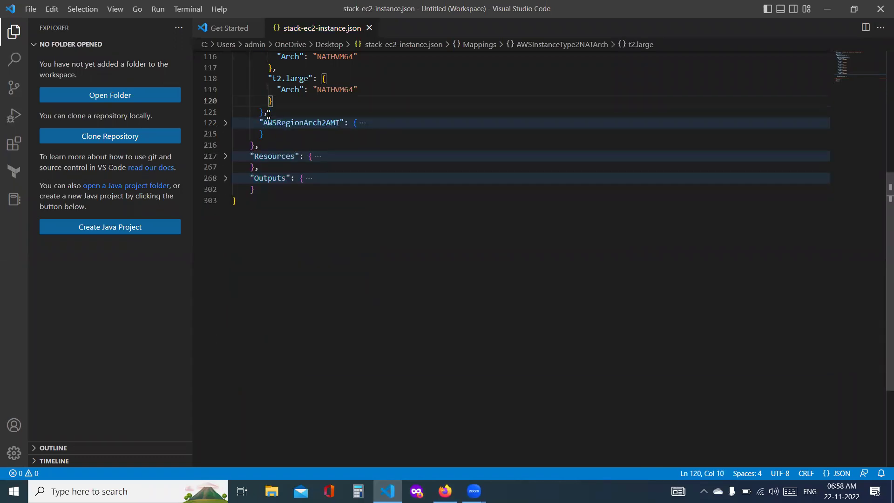
scroll(269, 114, "up", 3)
scroll(269, 114, "up", 4)
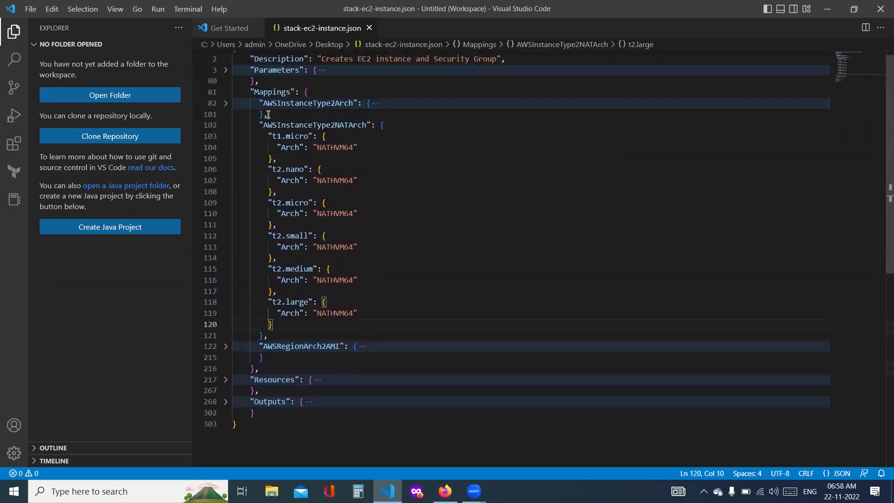
Highlight the t1 prefix of t1.micro in AWSInstanceType2NATArch and collapse the mapping
left_click(281, 137)
double_click(280, 136)
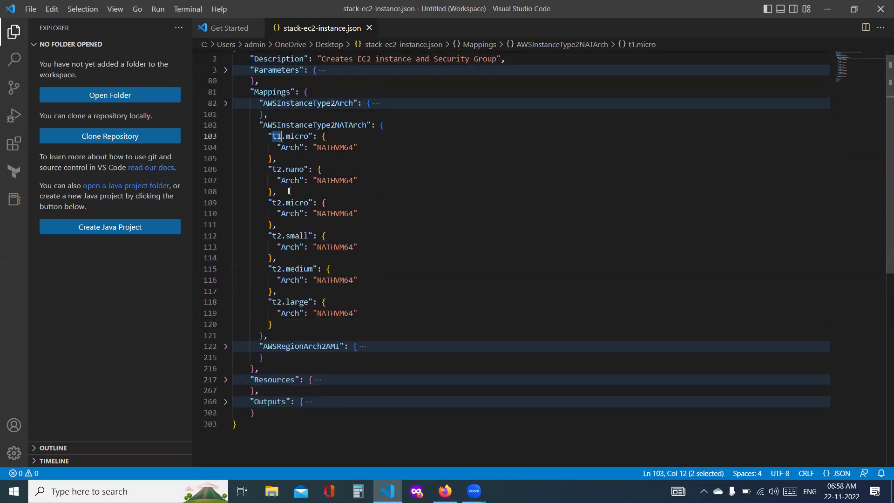
left_click(226, 126)
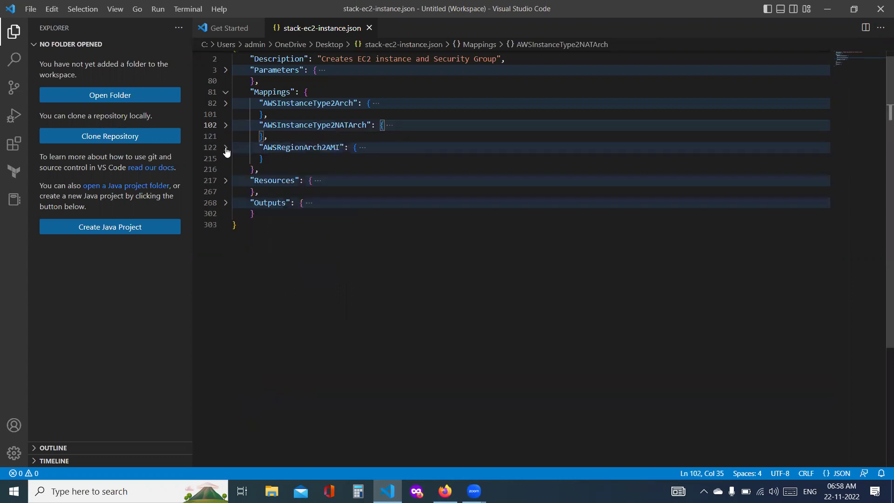
Expand the AWSRegionArch2AMI mapping and look through its regions and AMI IDs down to us-west-2
left_click(226, 148)
scroll(338, 216, "down", 1)
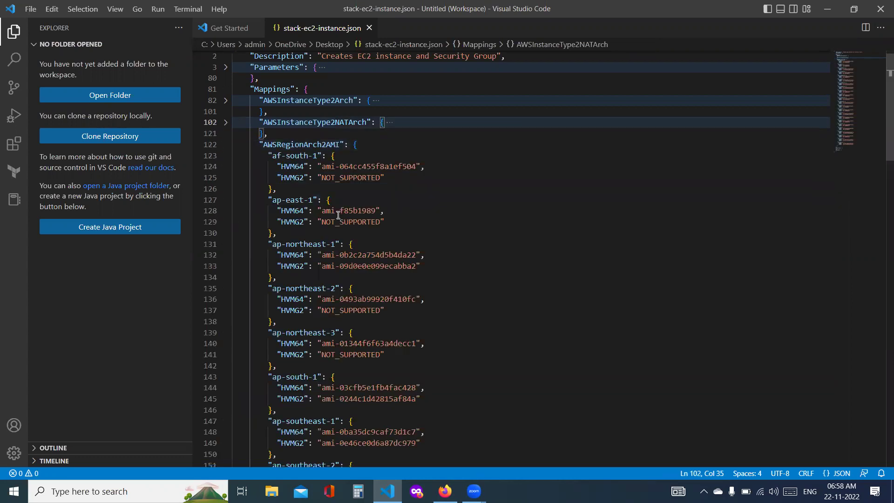
scroll(338, 215, "down", 18)
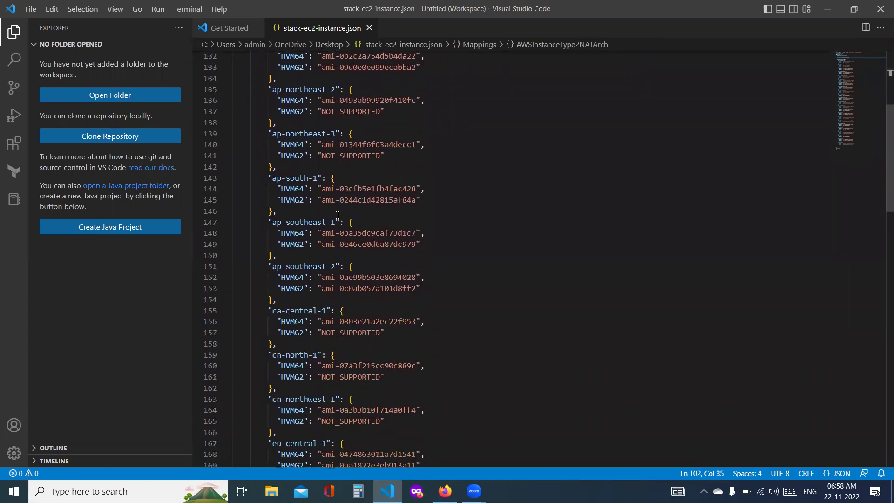
scroll(338, 215, "down", 8)
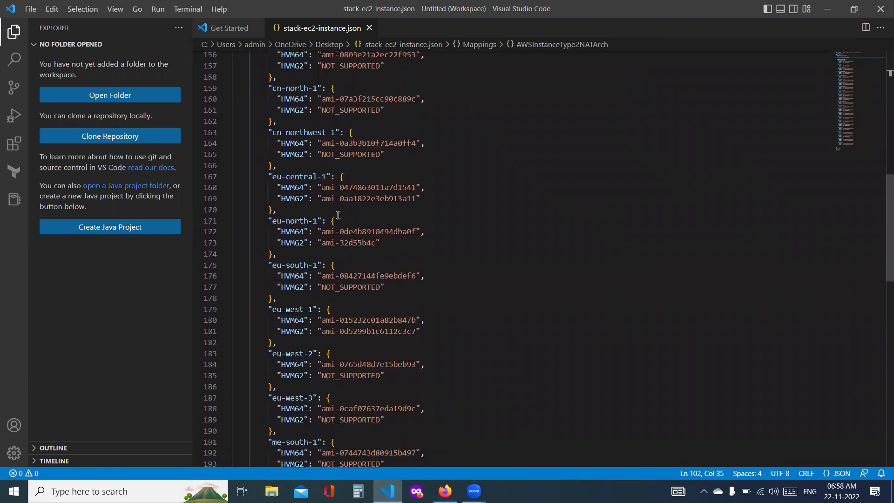
scroll(338, 215, "down", 5)
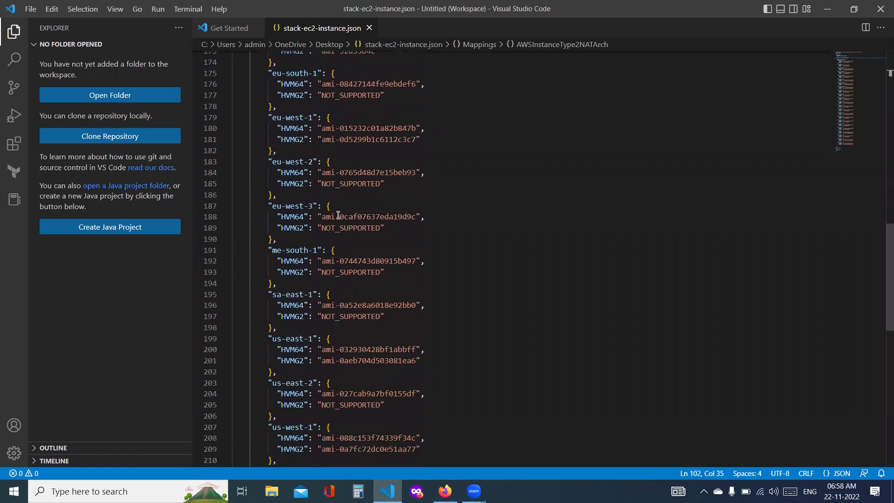
scroll(338, 215, "down", 1)
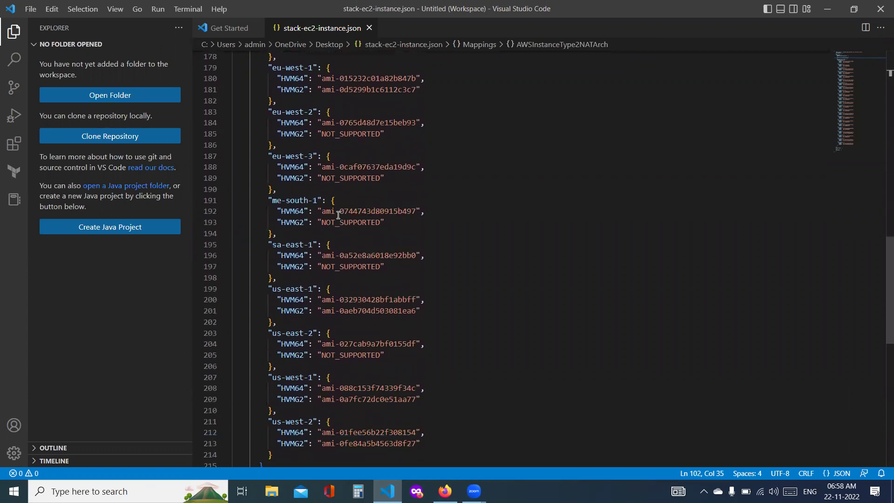
scroll(316, 273, "down", 1)
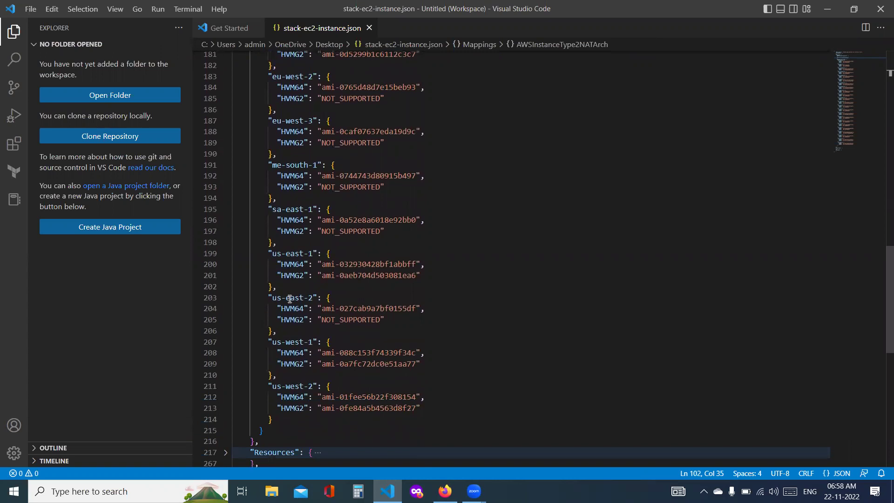
Highlight the us-east-2 region name in AWSRegionArch2AMI and copy its HVM64 AMI ID
left_click(273, 298)
left_click_drag(292, 298, 310, 298)
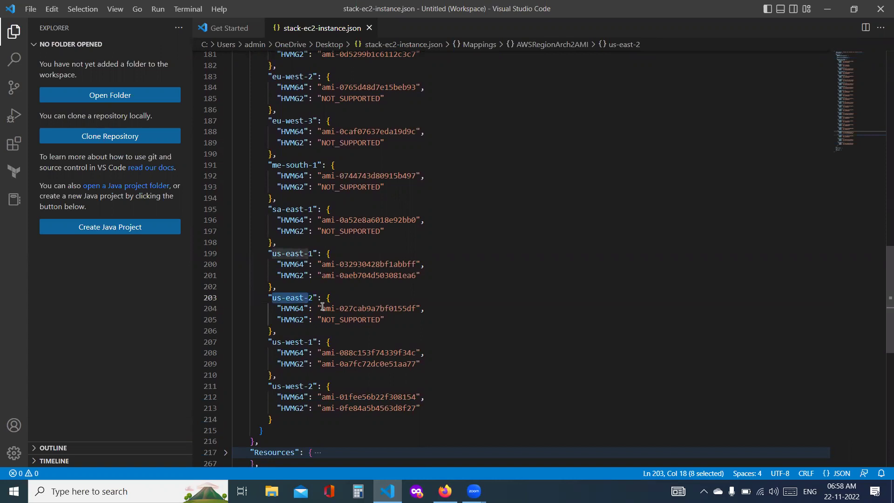
left_click(323, 307)
left_click_drag(323, 308, 418, 308)
key("ctrl+c")
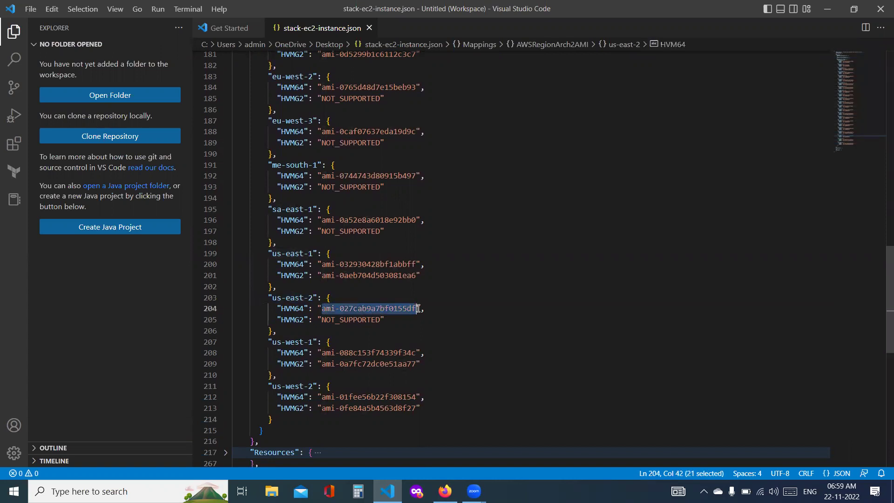
Switch to the AWS console in Firefox and open the EC2 dashboard in a new tab
key("alt+Tab")
key("alt+Tab")
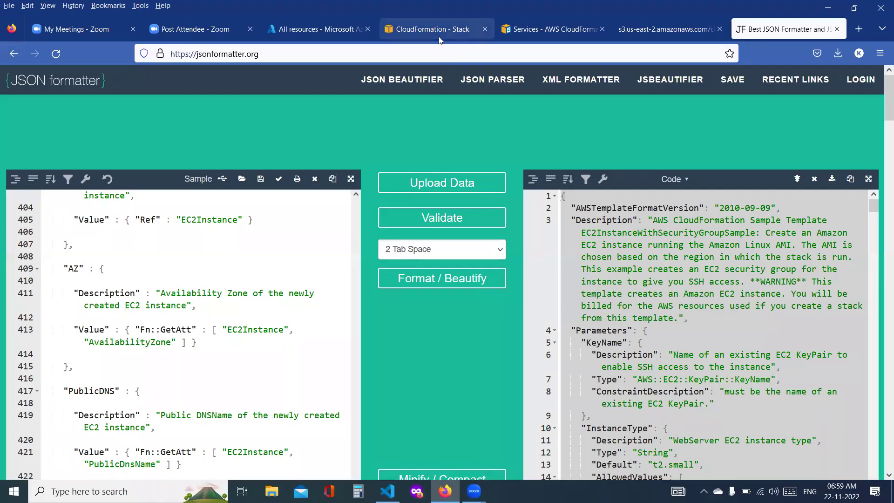
left_click(438, 31)
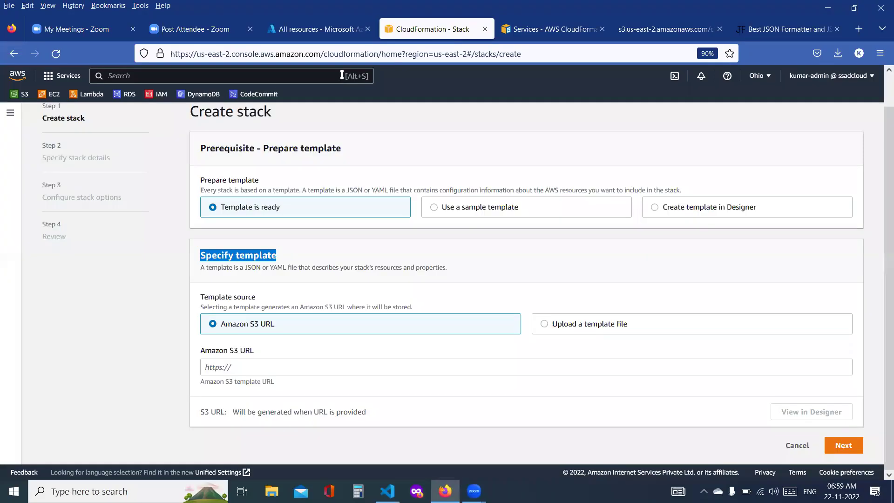
right_click(58, 95)
left_click(64, 103)
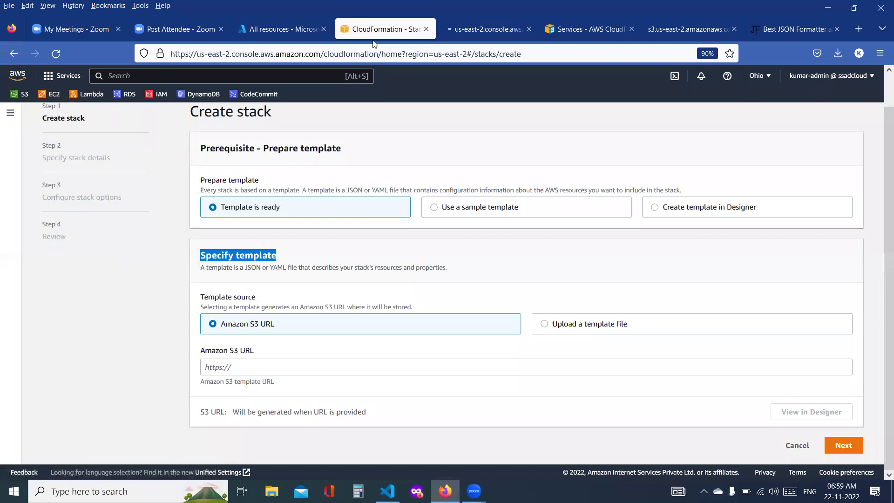
left_click(484, 30)
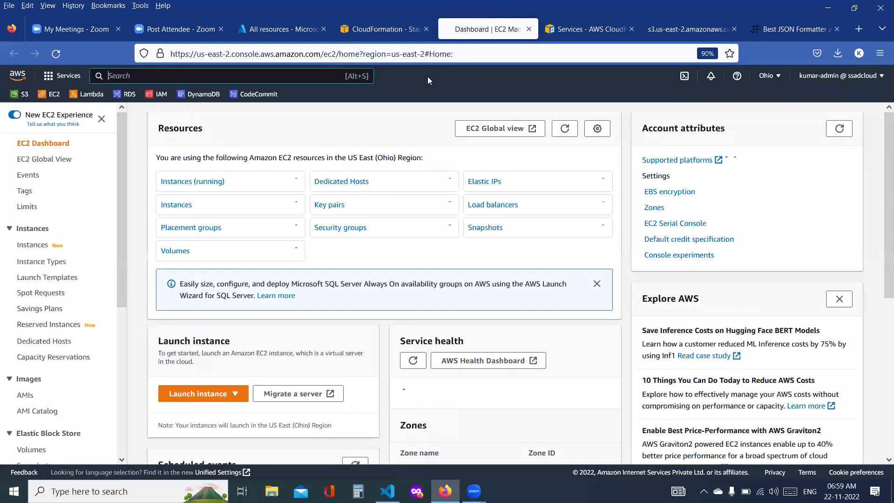
List the EC2 instances without the running-state filter and open the details of devops-master-instance
left_click(214, 186)
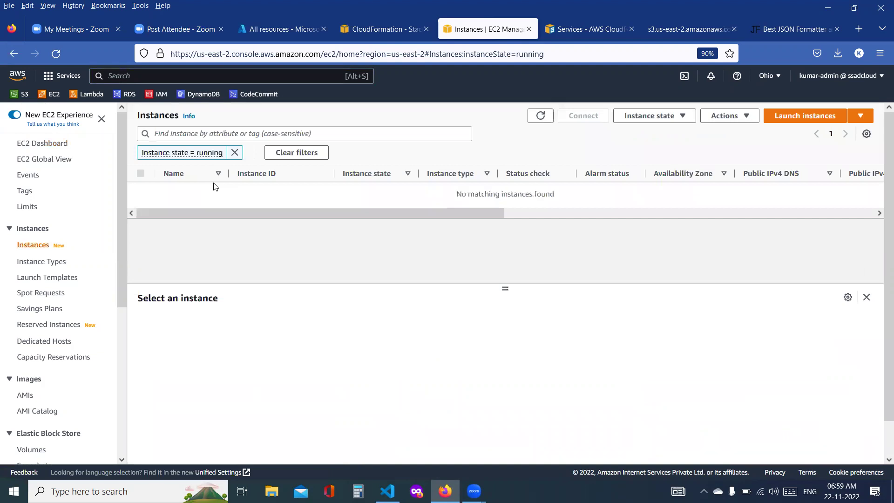
left_click(235, 152)
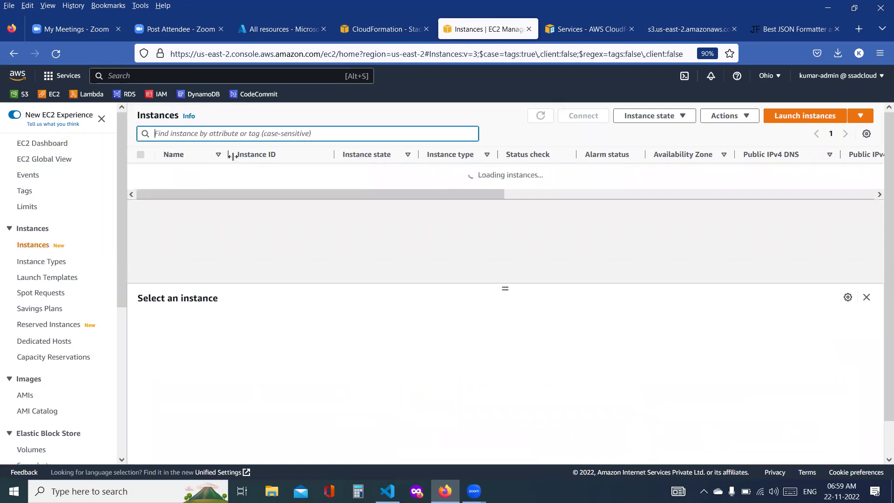
left_click(253, 175)
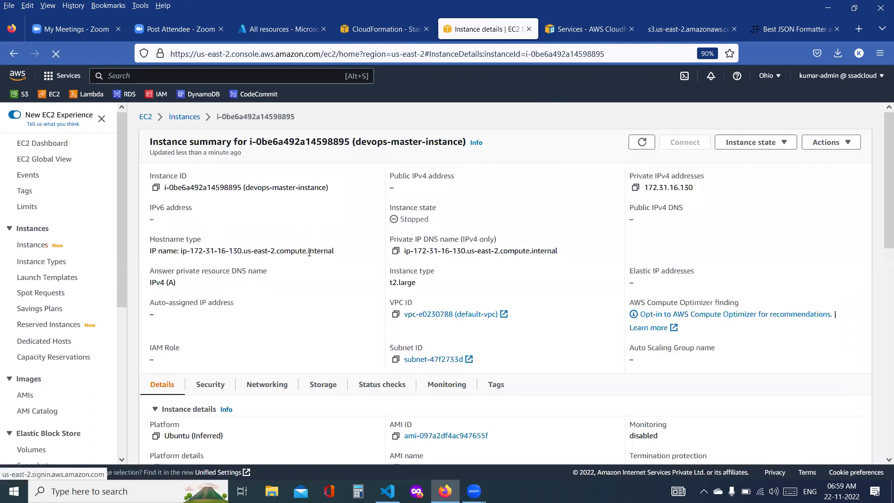
scroll(310, 252, "down", 3)
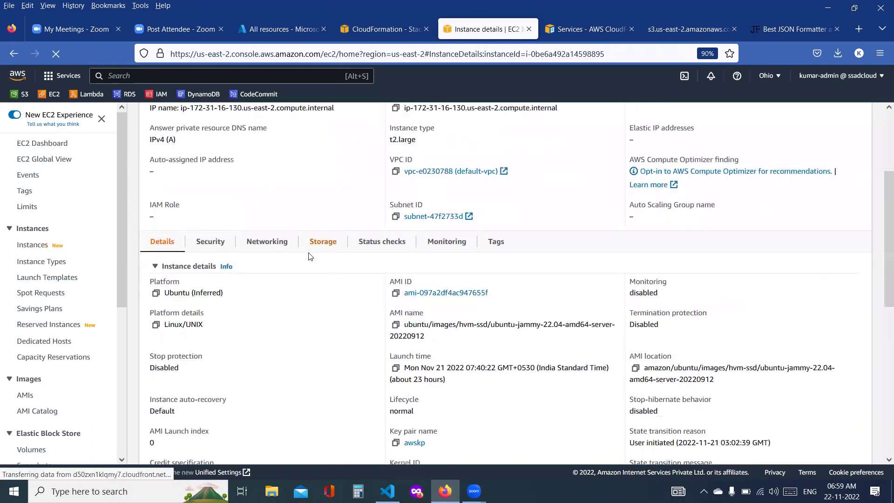
Search the instance page for the copied AMI ID ami-027cab9a7bf0155df and highlight the instance's own AMI ID
key("ctrl+f")
key("ctrl+v")
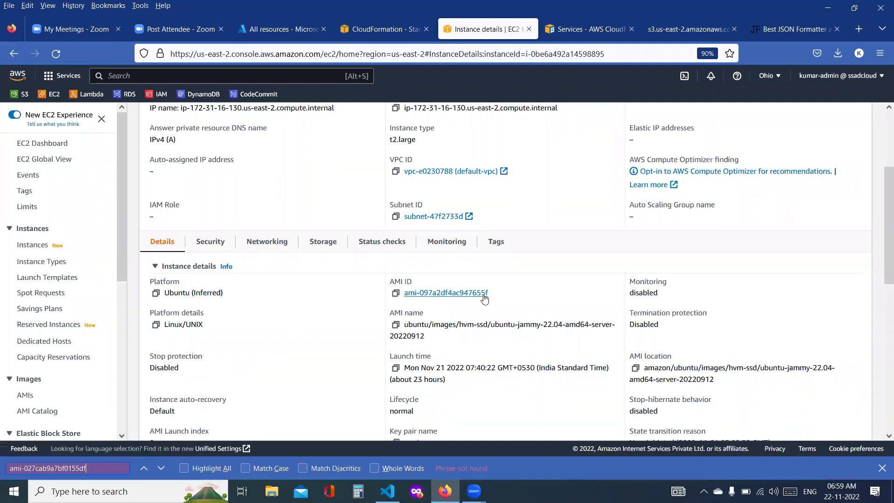
left_click_drag(494, 297, 407, 300)
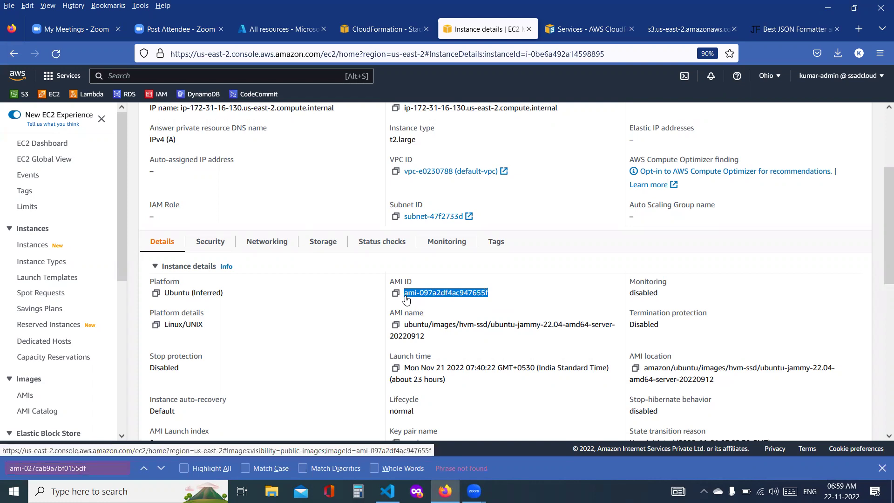
Compare the template's us-east-2 HVM64 AMI ID in Visual Studio Code with the instance's AMI ID in Firefox
key("alt+Tab")
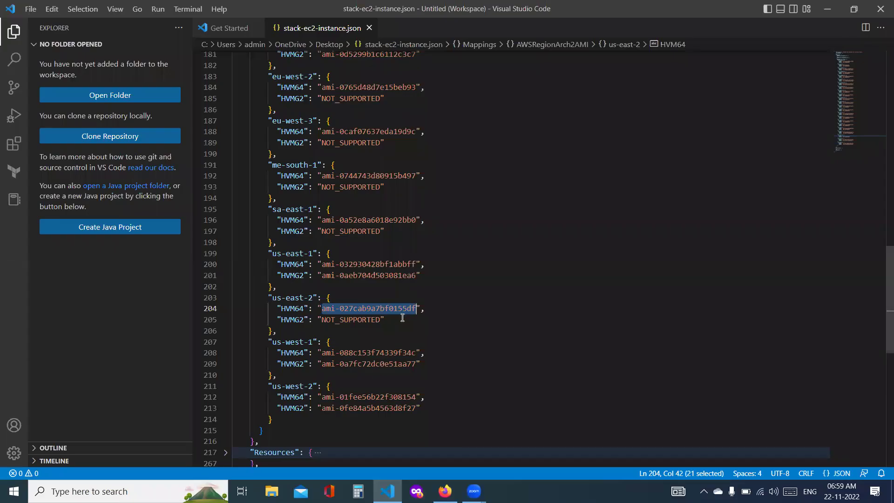
left_click(395, 309)
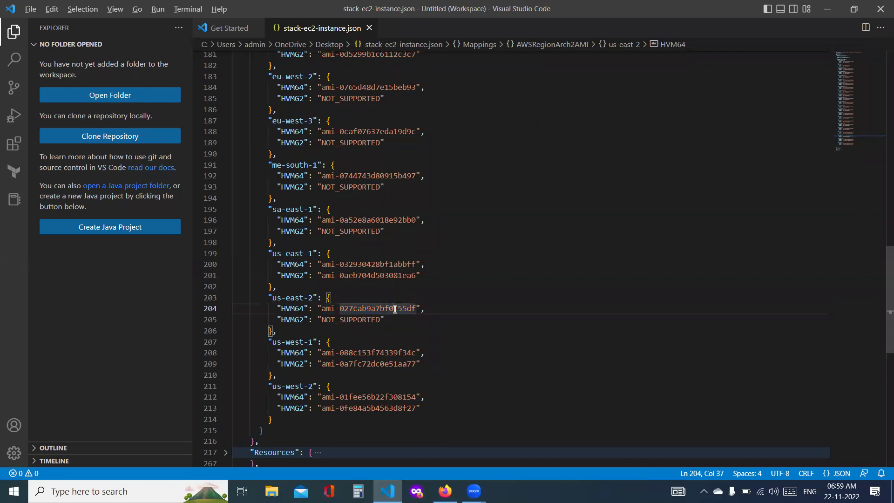
key("alt+Tab")
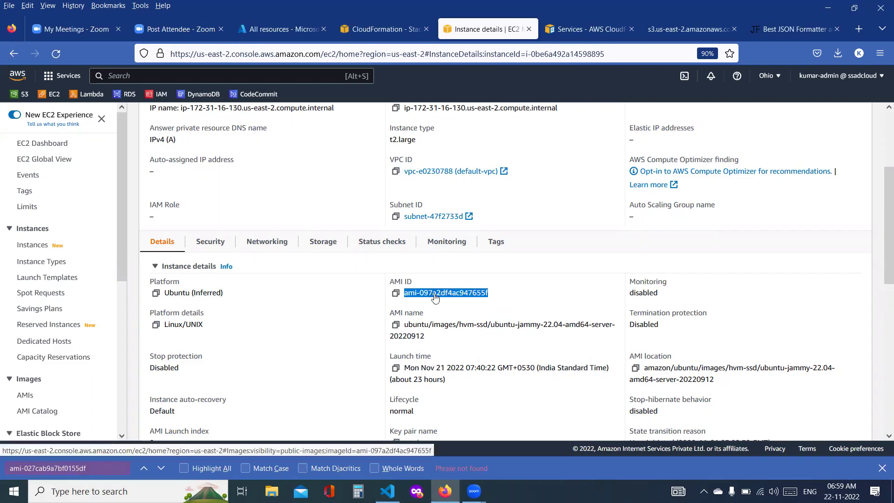
key("alt+Tab")
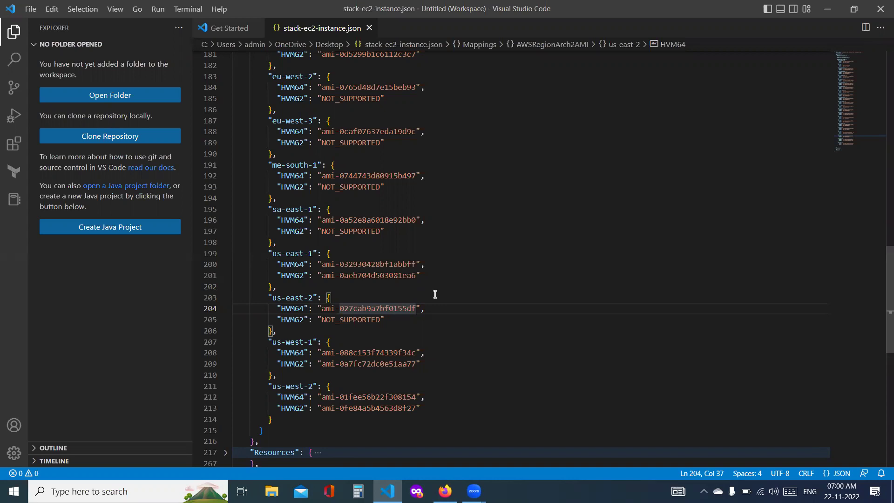
Copy the us-east-2 HVM64 AMI ID ami-027cab9a7bf0155df from the template into a new untitled file
left_click(323, 307)
left_click_drag(323, 307, 416, 308)
key("ctrl+c")
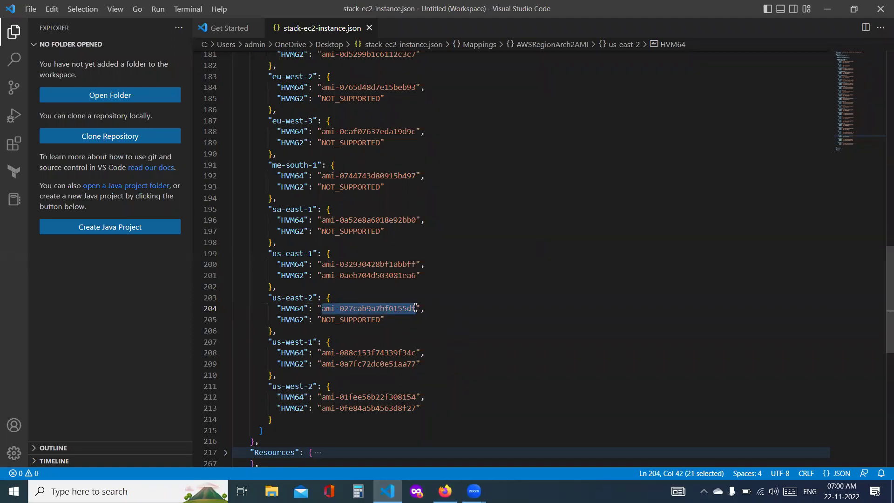
key("ctrl+n")
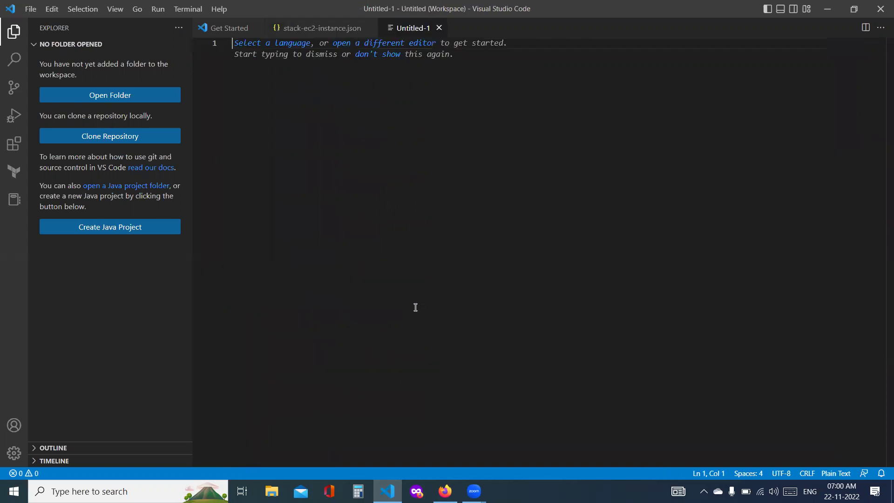
key("ctrl+v")
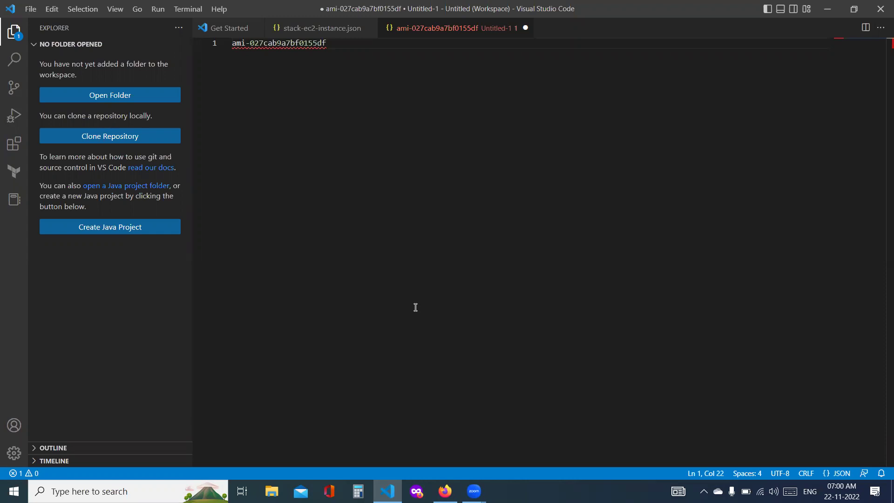
Delete the entire Mappings section from stack-ec2-instance.json, leaving no blank line behind
left_click(339, 32)
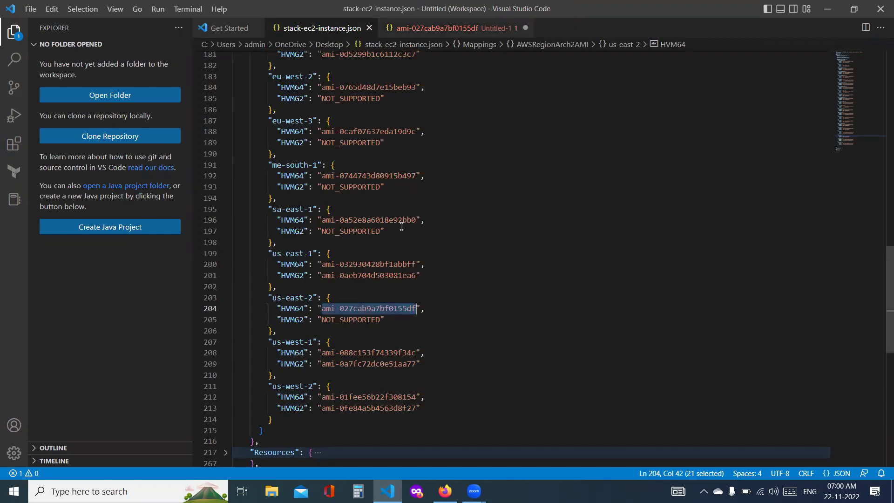
scroll(401, 226, "up", 4)
scroll(402, 226, "up", 18)
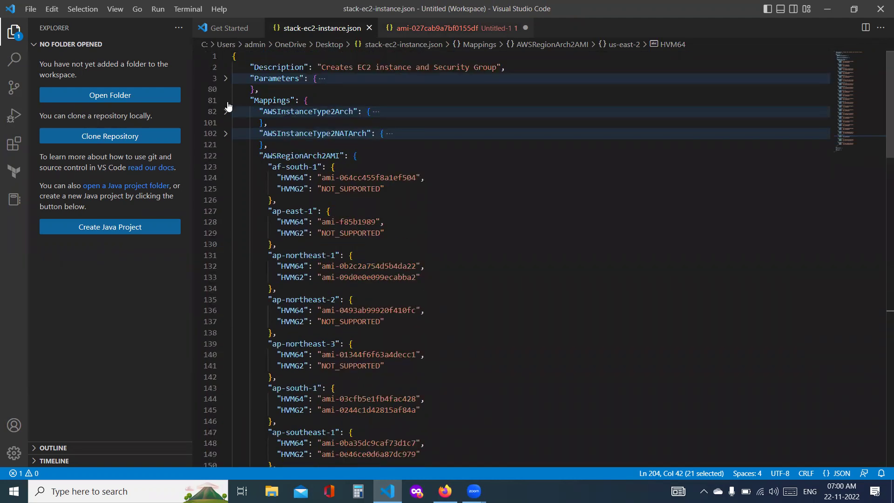
left_click(225, 102)
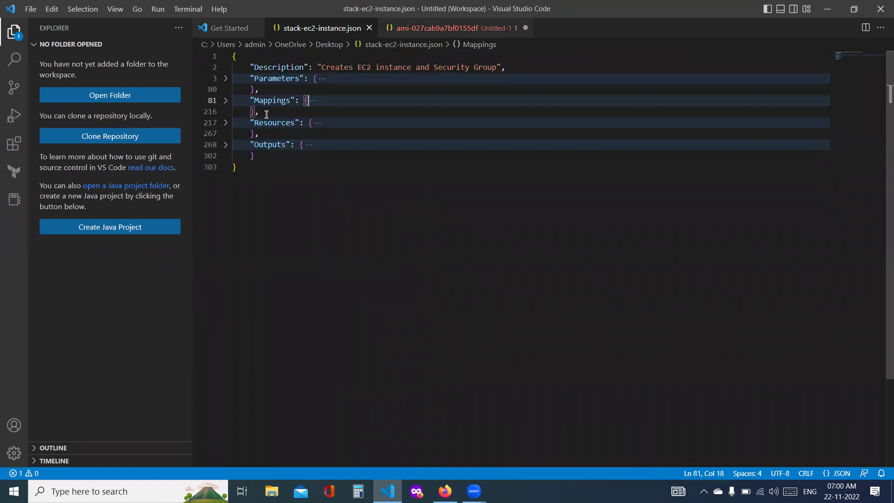
left_click_drag(259, 112, 226, 103)
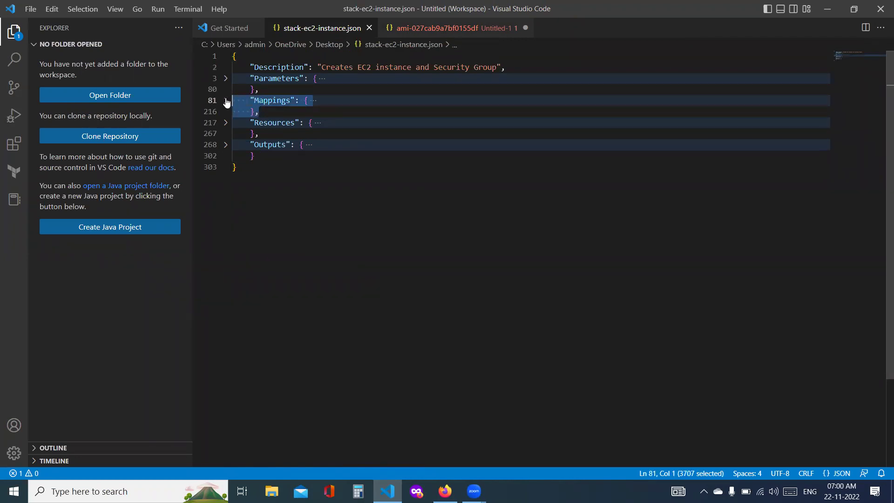
key("BackSpace")
key("BackSpace")
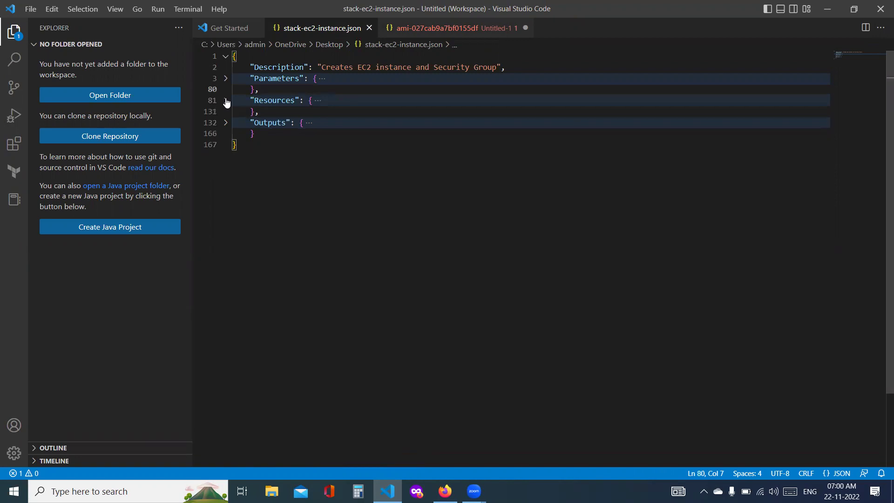
Review the AMI ID kept in the untitled file alongside the shortened template, and return to stack-ec2-instance.json
left_click(443, 28)
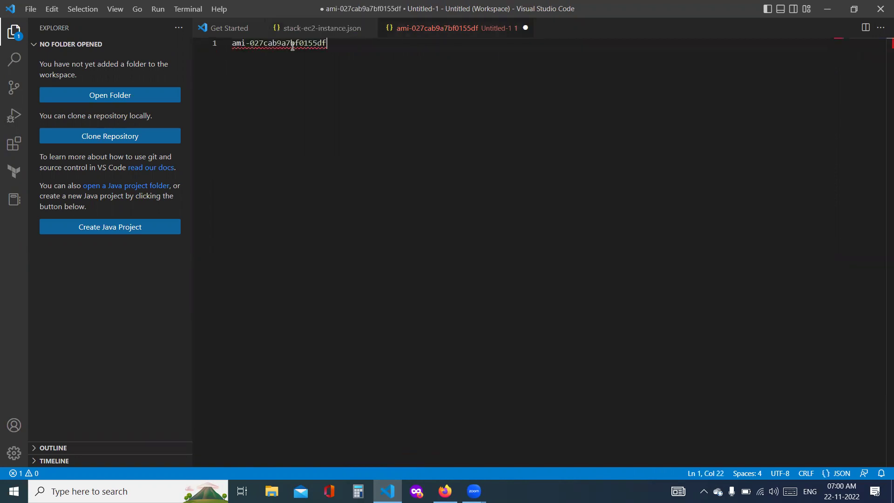
triple_click(322, 44)
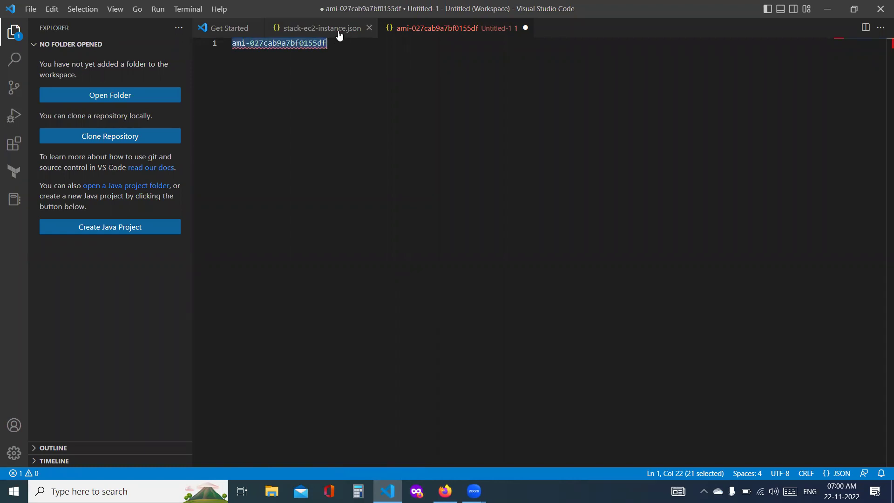
left_click(339, 29)
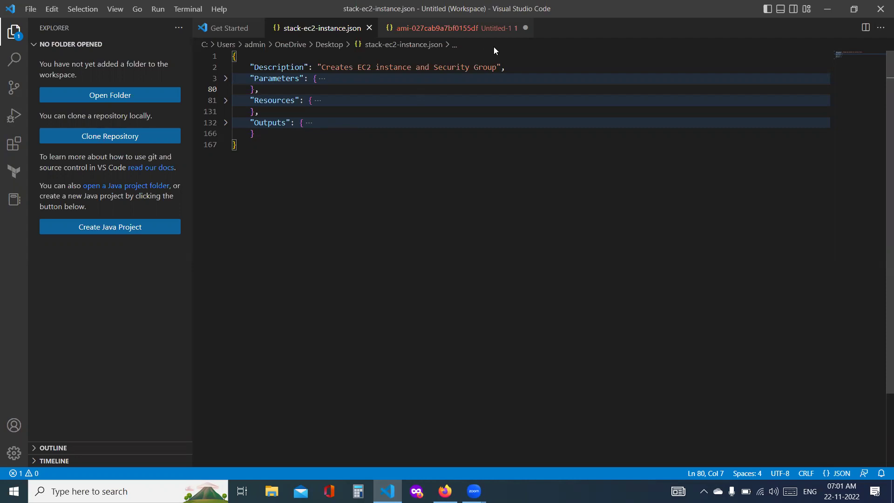
left_click(440, 30)
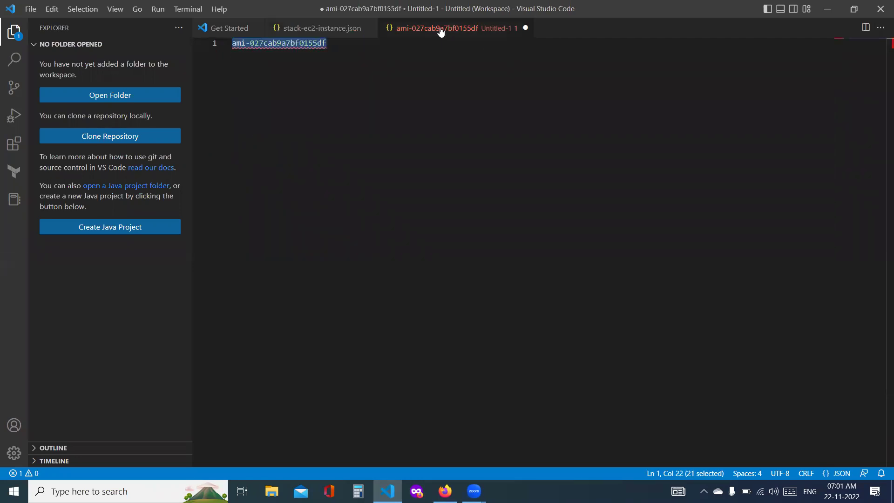
left_click(328, 36)
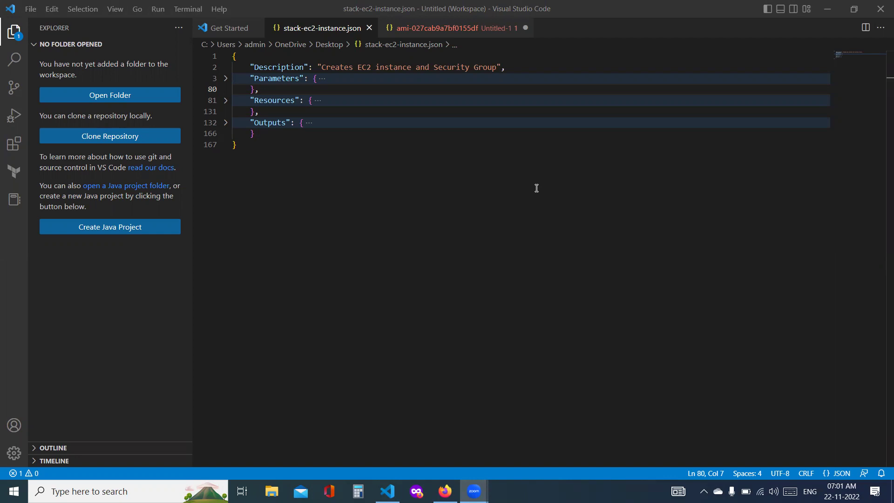
left_click(432, 32)
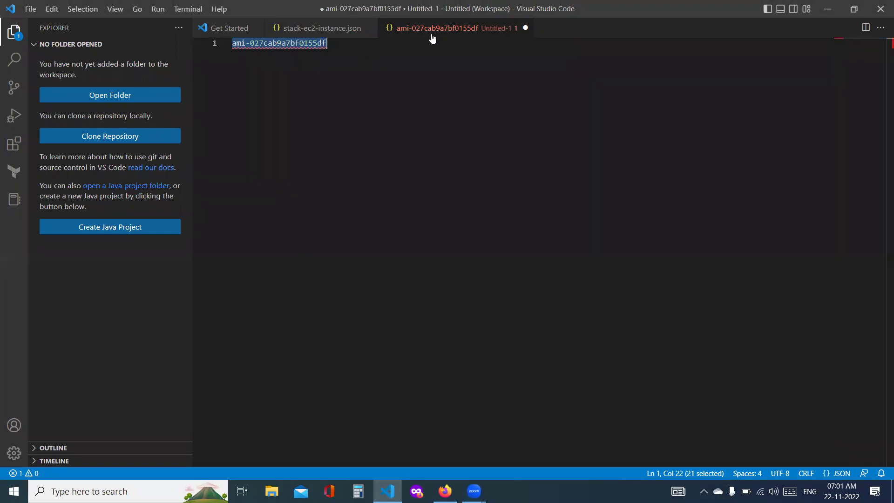
left_click(325, 38)
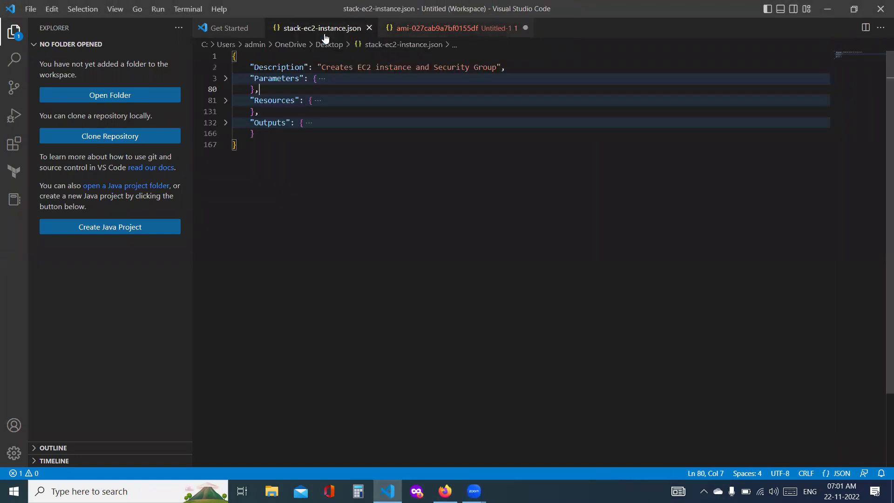
Expand the Resources section and rename EC2Instance to r1 and InstanceSecurityGroup to r2
left_click(226, 101)
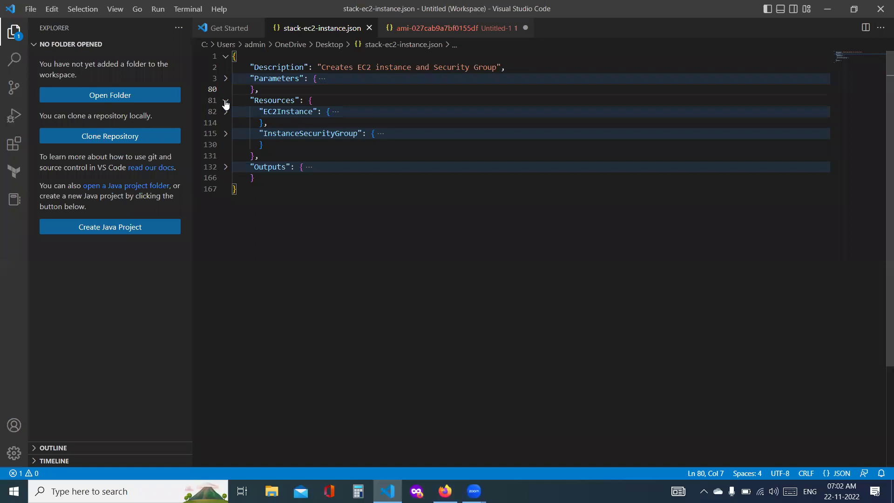
left_click(274, 101)
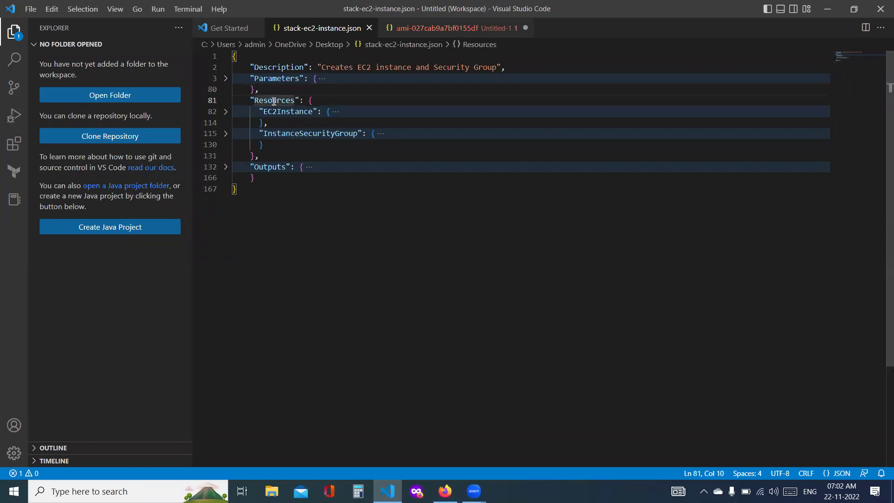
double_click(274, 101)
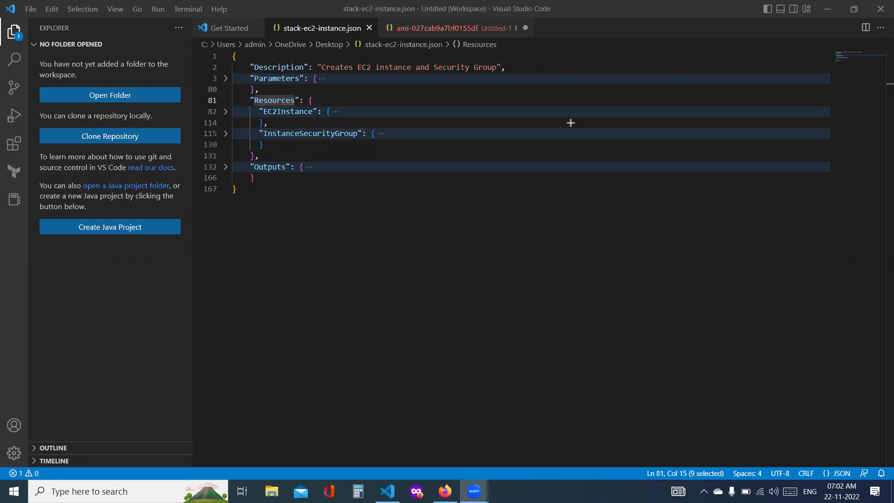
double_click(272, 114)
type("r1")
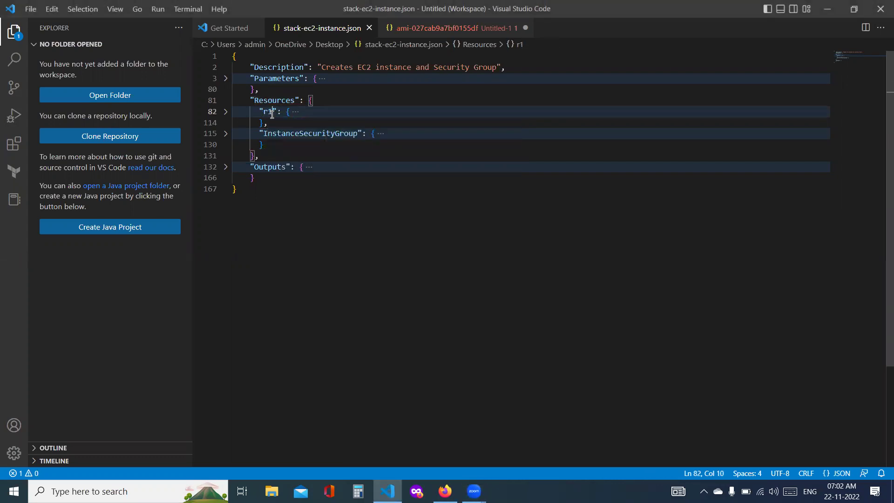
double_click(289, 134)
type("r2")
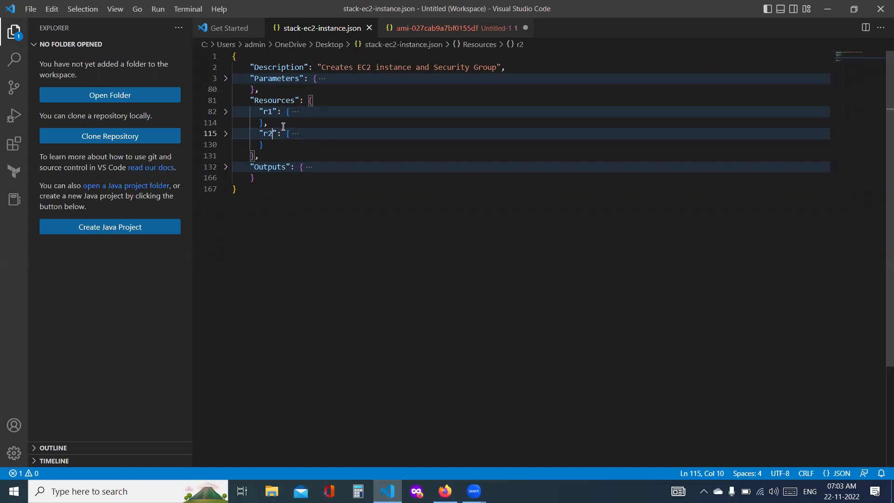
Expand resources r1 and r2 with their Properties blocks collapsed, and examine the Type value of each
left_click(227, 116)
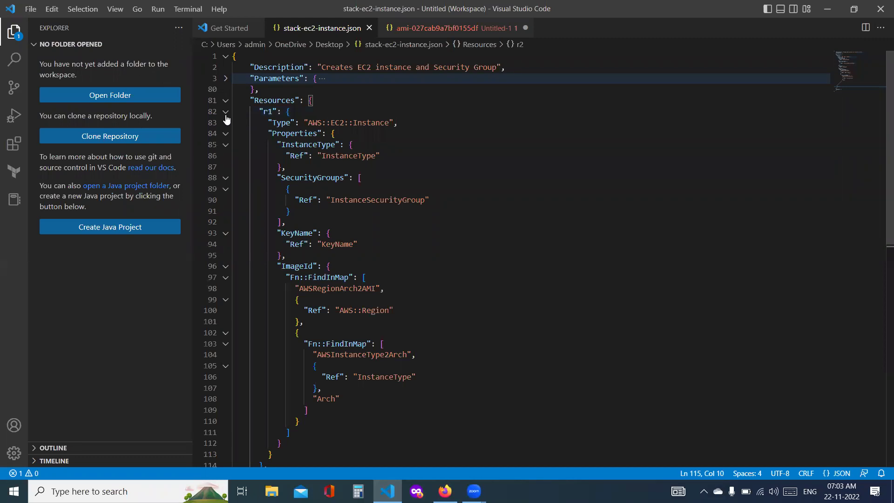
left_click(226, 134)
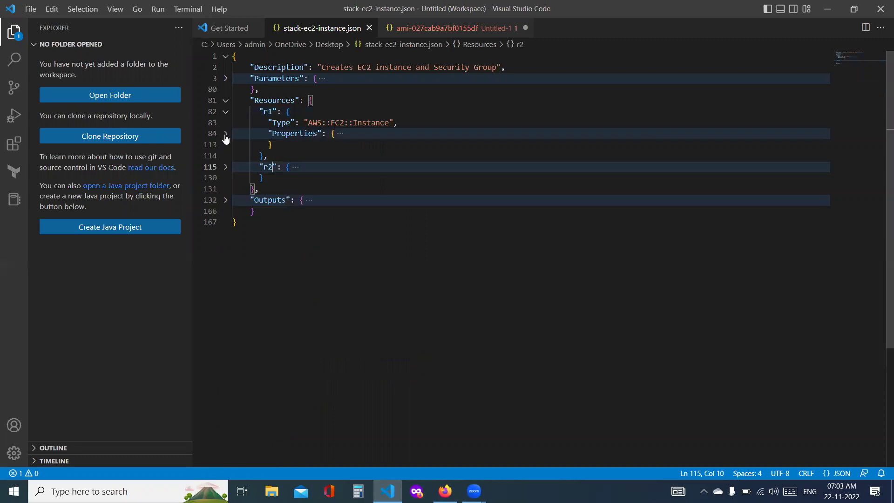
double_click(268, 112)
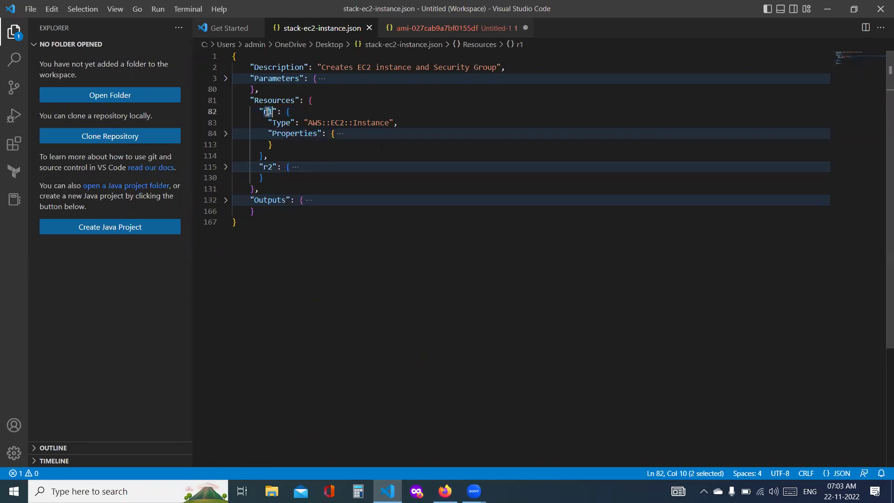
left_click(370, 122)
double_click(370, 122)
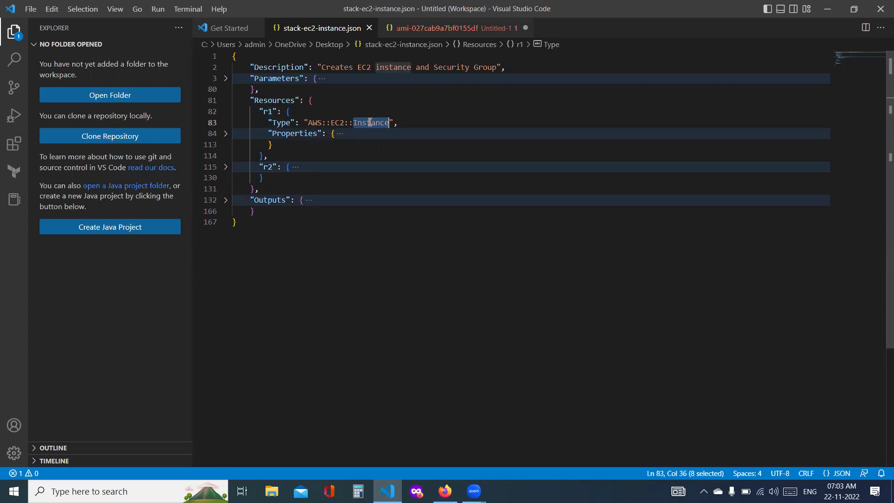
left_click(226, 167)
left_click(226, 193)
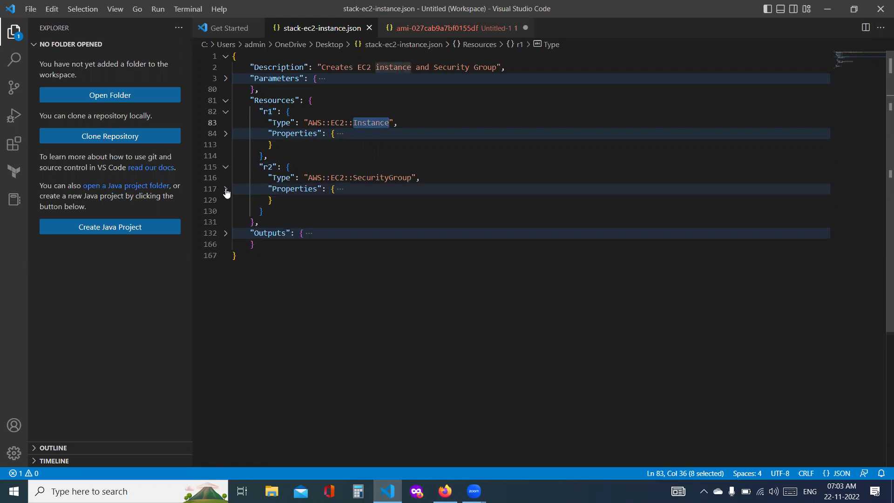
left_click(269, 167)
double_click(269, 166)
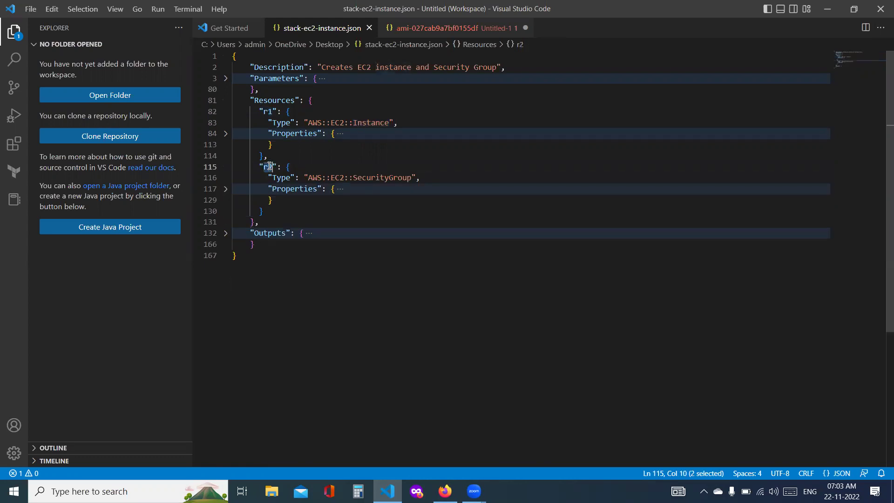
left_click(293, 181)
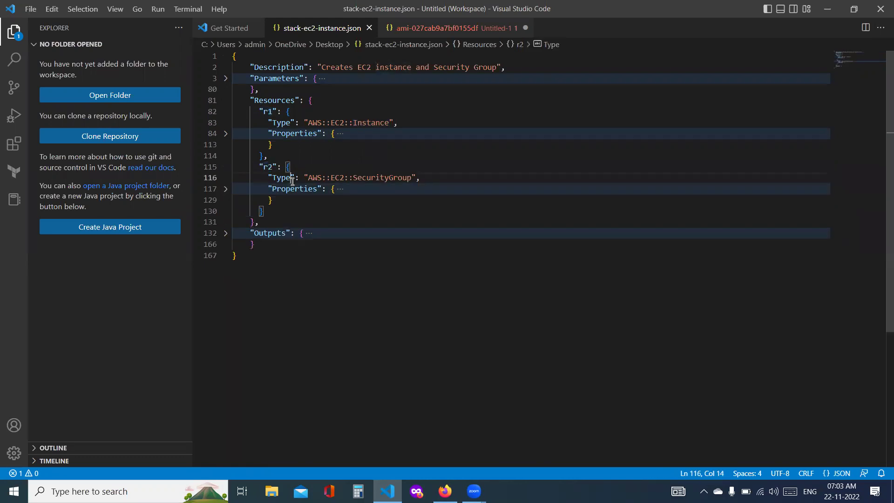
double_click(382, 177)
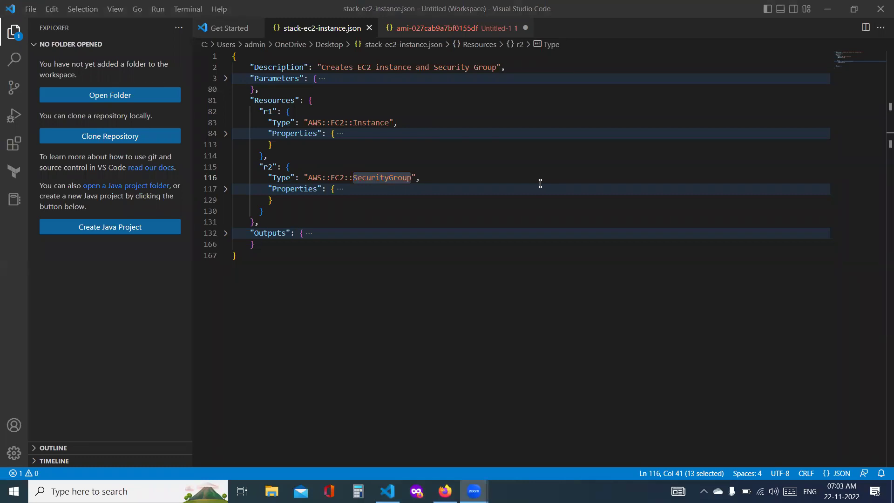
Go over the names and types of r1 and r2 again, collapse r2, and highlight the Type key of r1
double_click(262, 101)
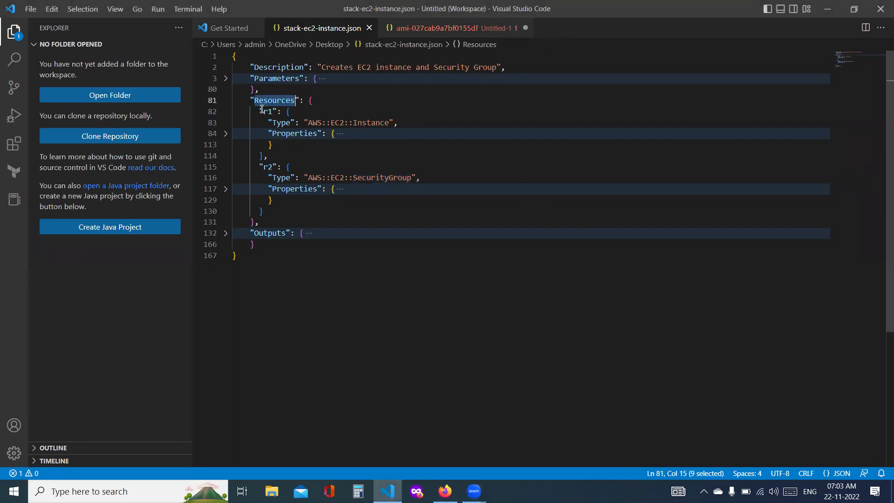
double_click(265, 113)
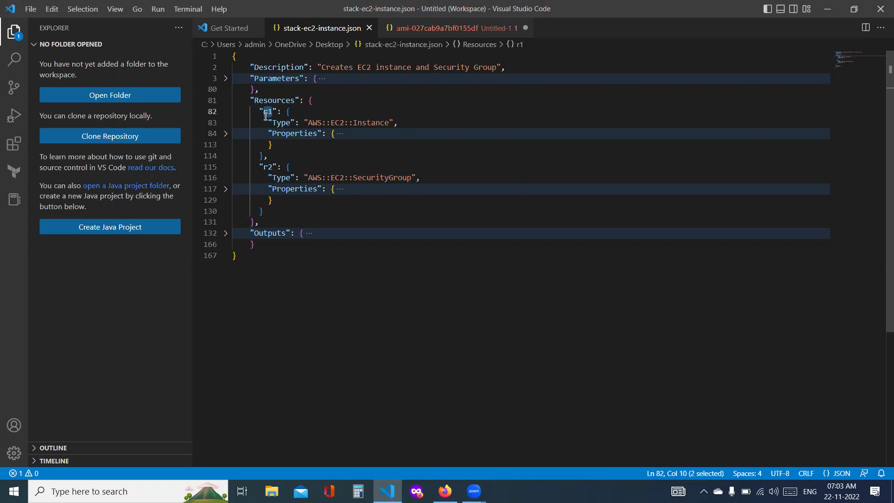
double_click(372, 123)
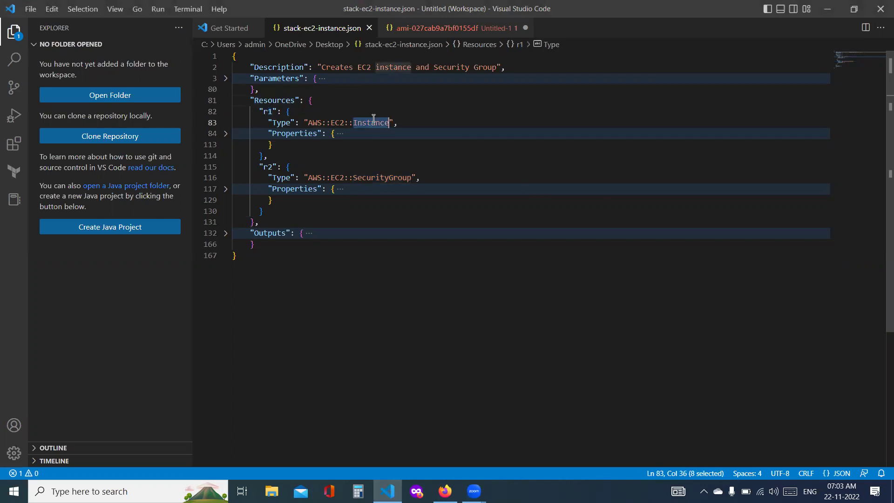
double_click(267, 166)
double_click(388, 180)
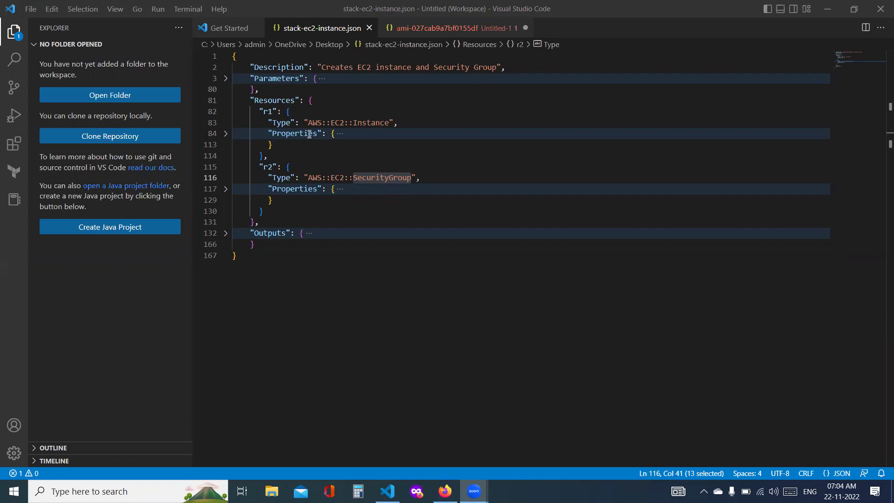
left_click(226, 167)
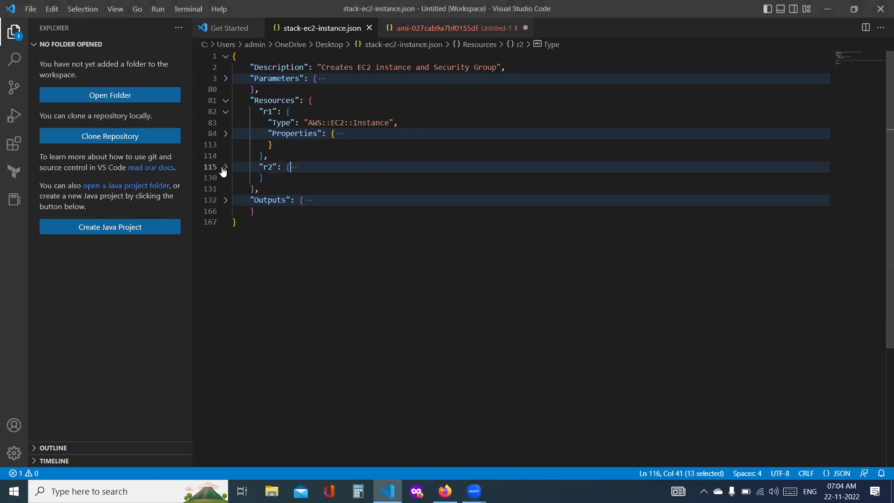
left_click(226, 112)
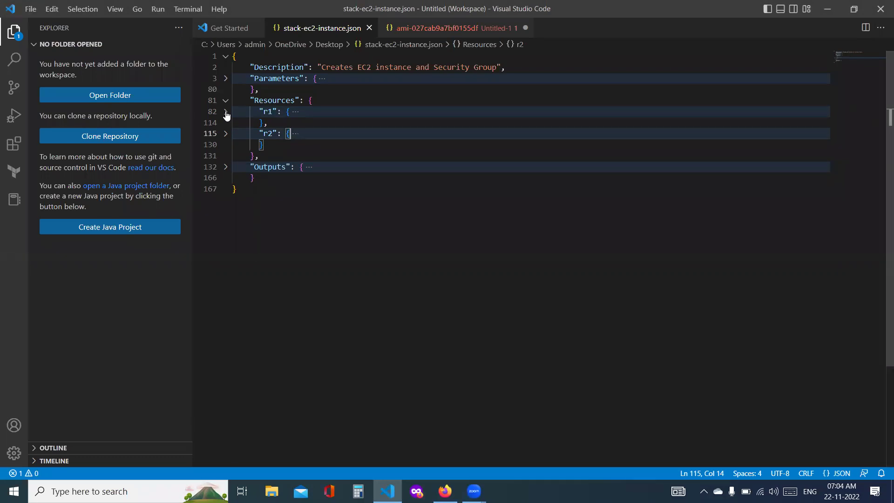
left_click(228, 114)
double_click(282, 123)
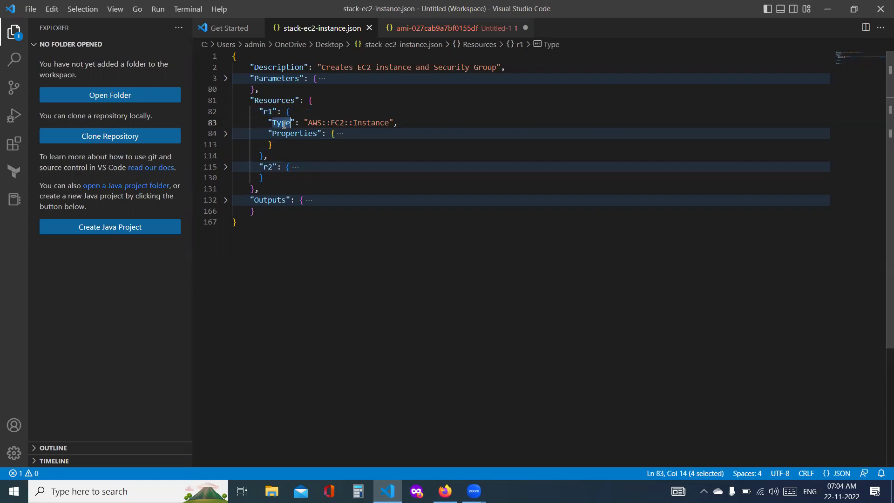
Go over the parts of r1's Type value, AWS::EC2::Instance, and highlight r1's Type and Properties keys
double_click(316, 123)
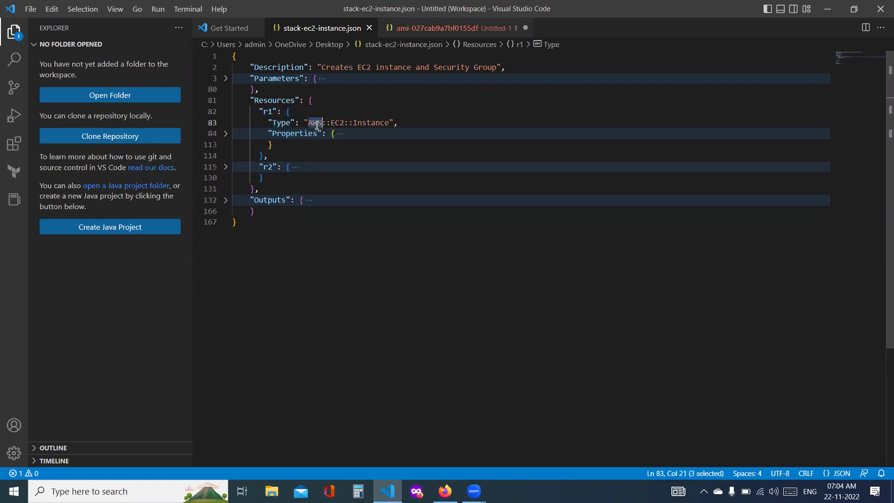
double_click(337, 125)
left_click(370, 127)
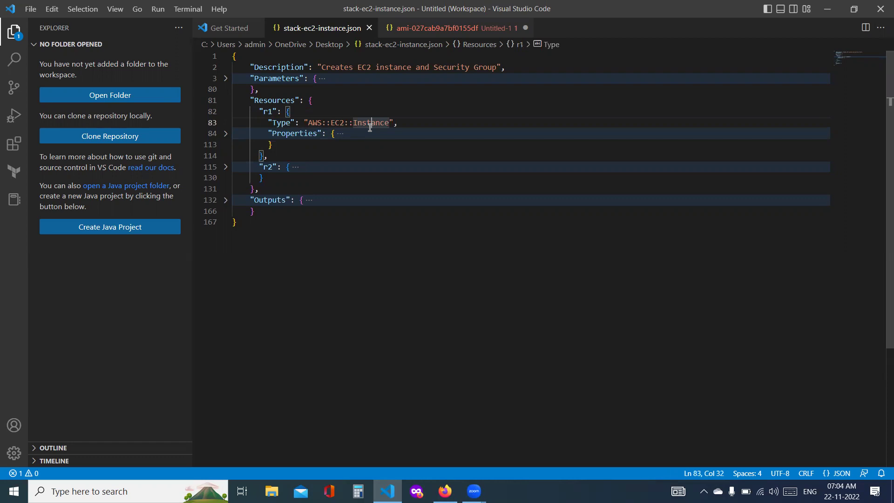
double_click(282, 124)
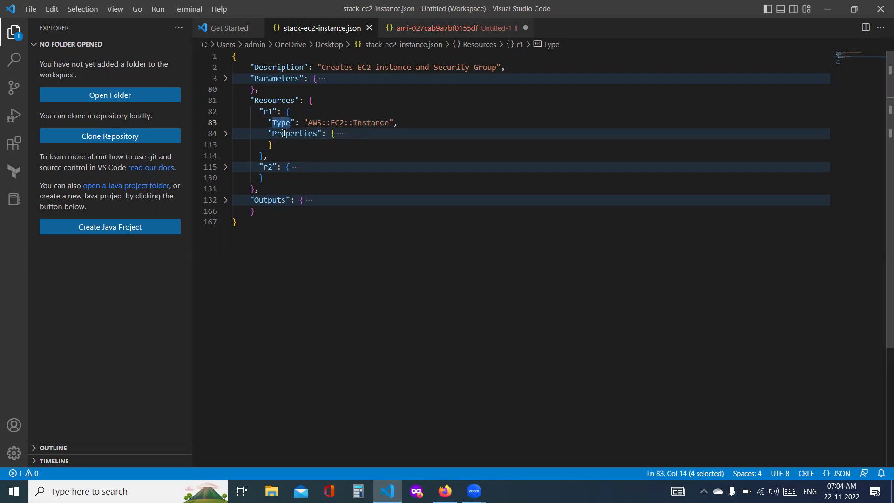
double_click(285, 134)
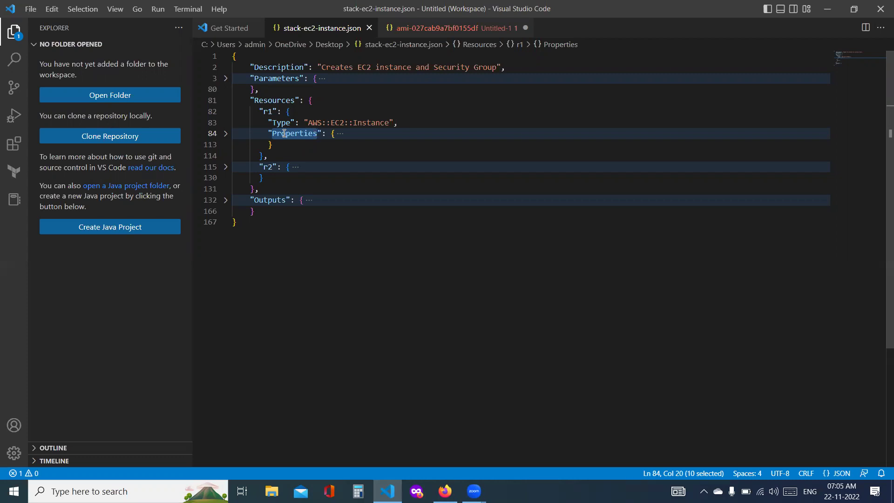
Expand r1's Properties block and collapse its InstanceType, SecurityGroups, KeyName and ImageId entries
left_click(227, 134)
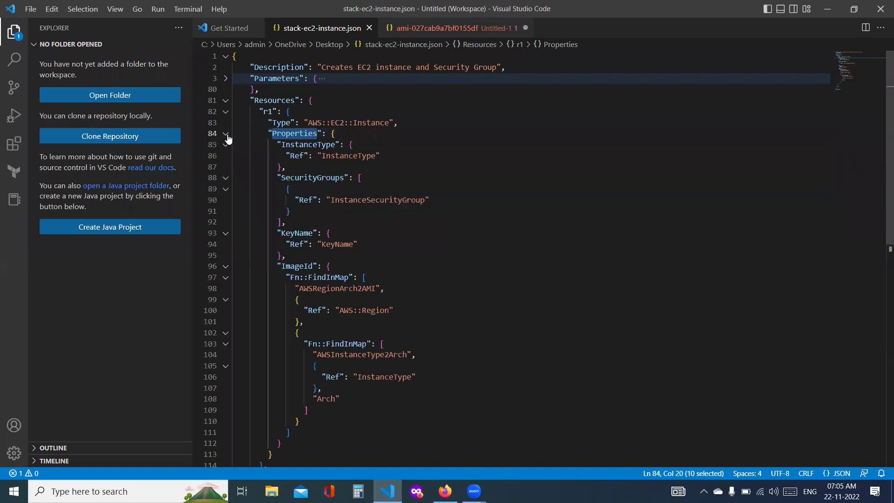
left_click(226, 145)
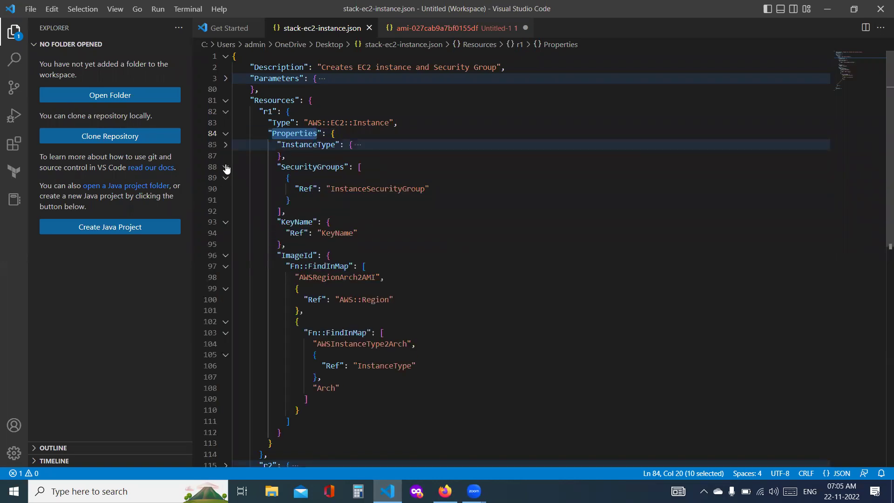
left_click(226, 168)
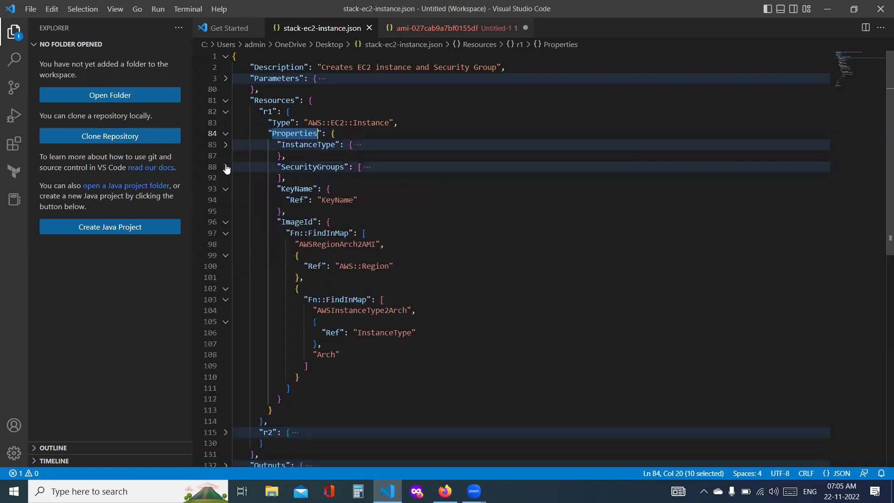
left_click(226, 190)
left_click(227, 211)
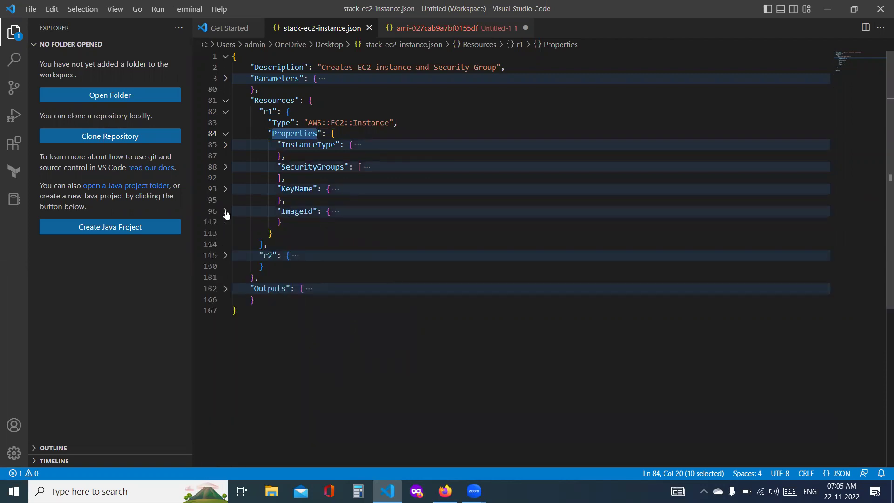
Go over r1's property names ImageId, KeyName, SecurityGroups and InstanceType, ending on ImageId
double_click(305, 212)
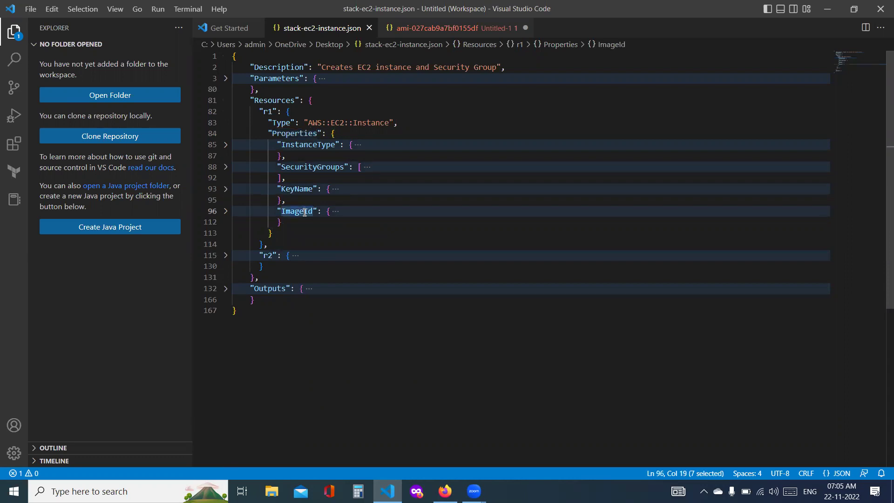
double_click(293, 189)
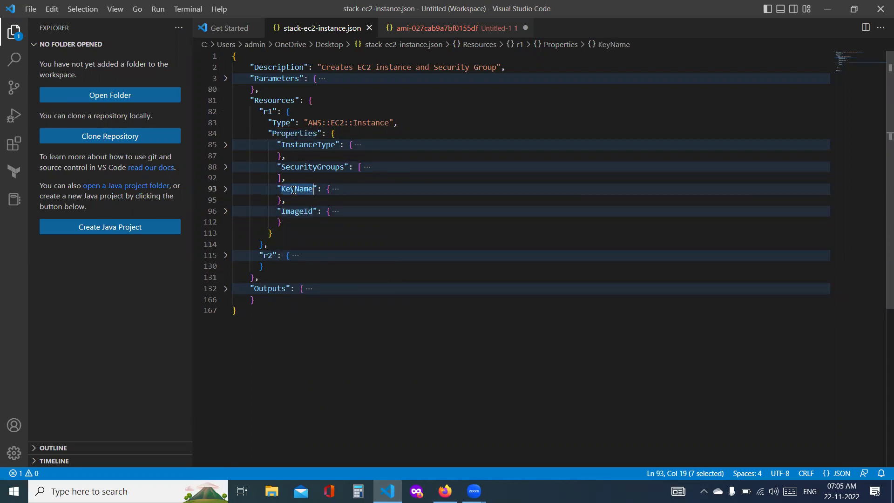
double_click(300, 166)
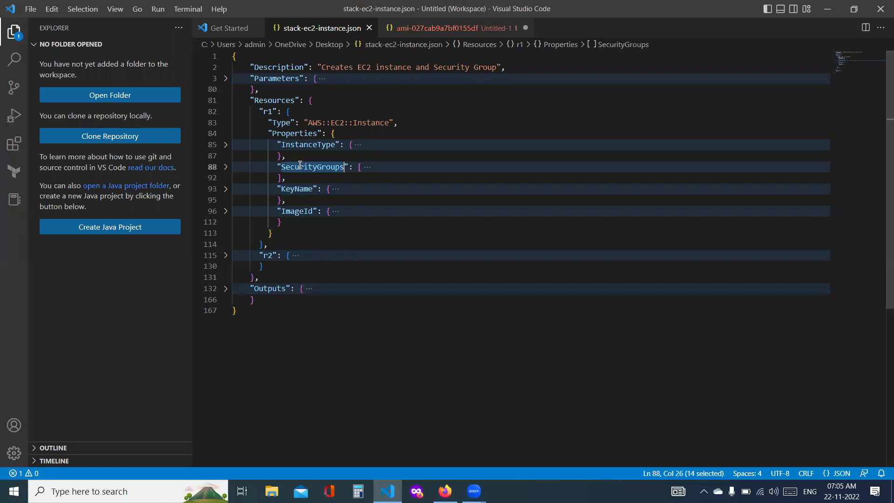
double_click(308, 145)
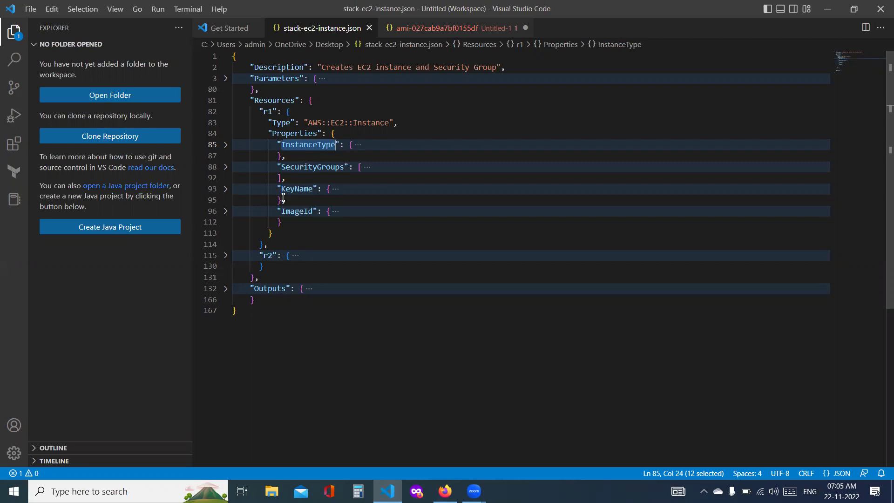
double_click(288, 213)
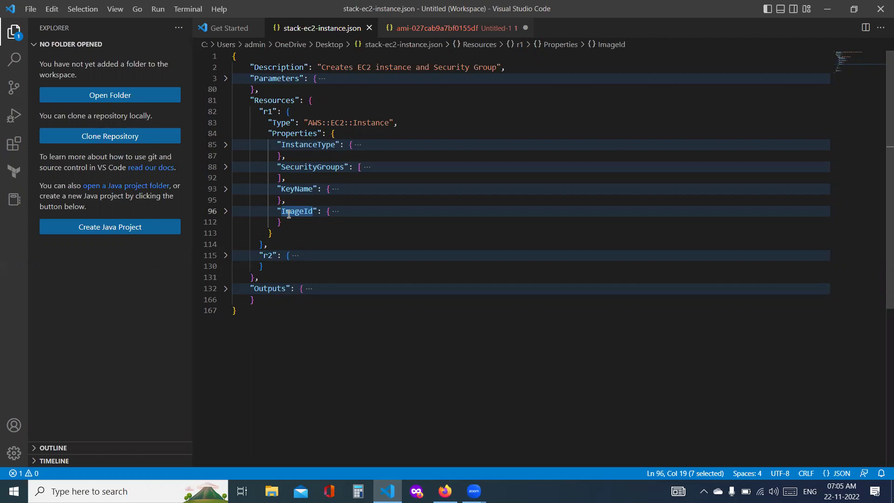
Expand r1's ImageId property and examine its region reference, nested FindInMap lookup and instance type reference
left_click(226, 212)
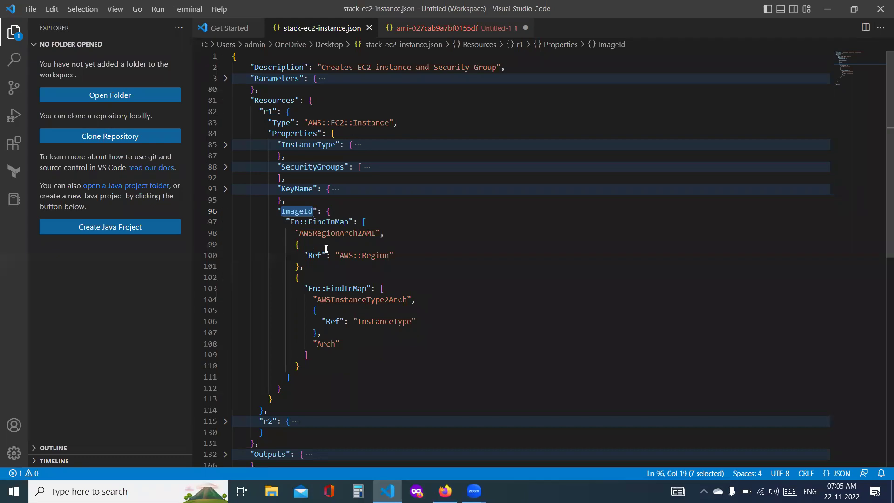
double_click(372, 256)
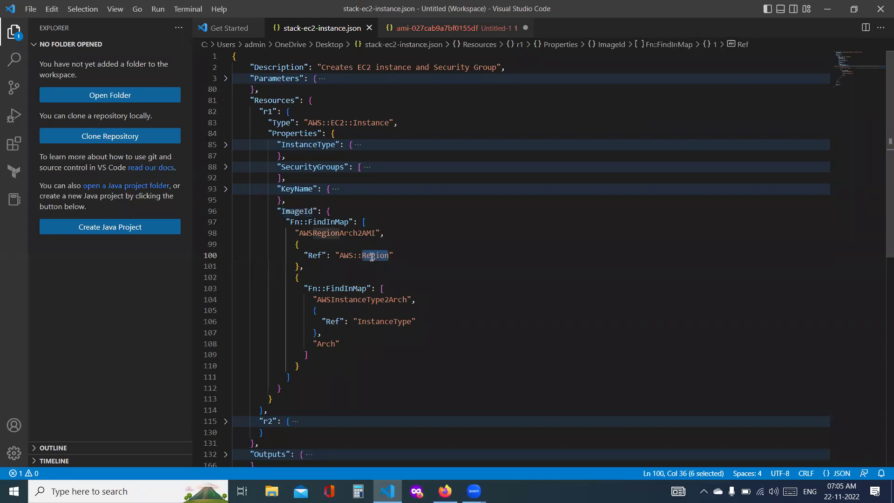
left_click(313, 256)
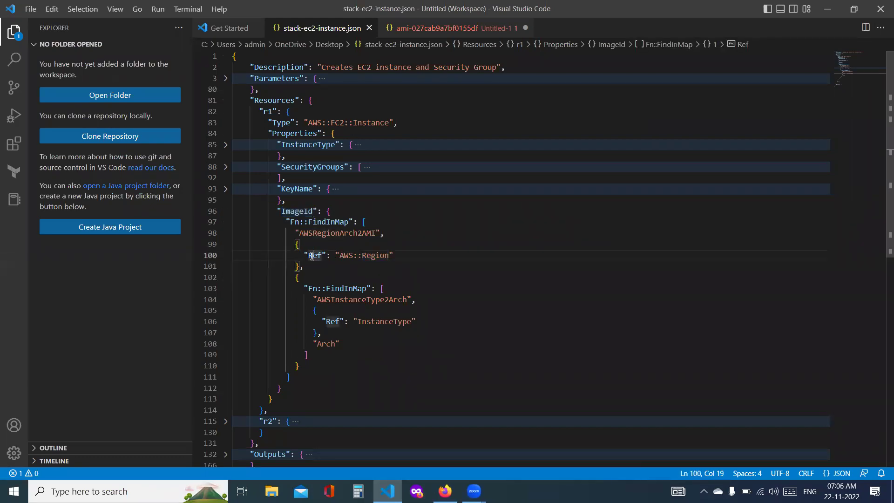
double_click(348, 289)
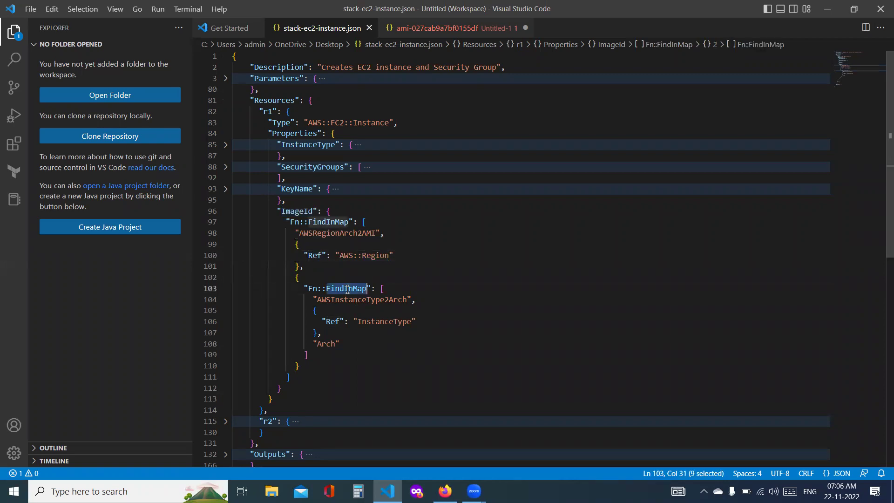
double_click(371, 322)
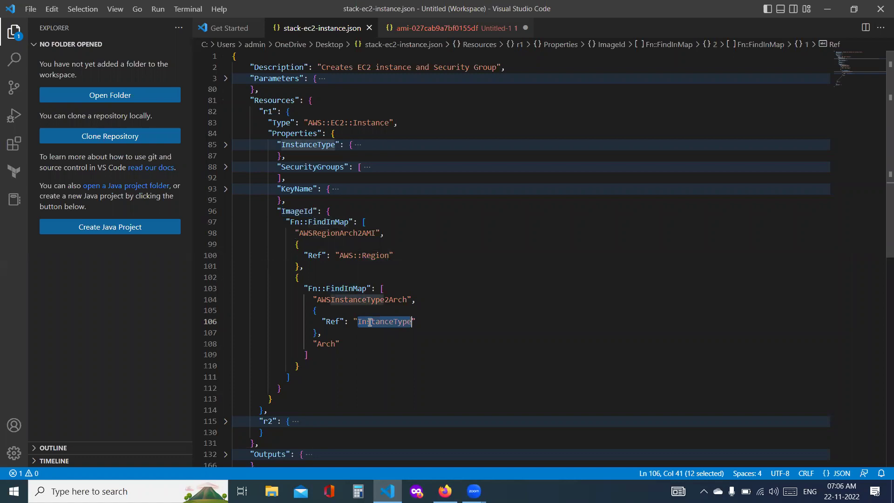
scroll(370, 323, "down", 1)
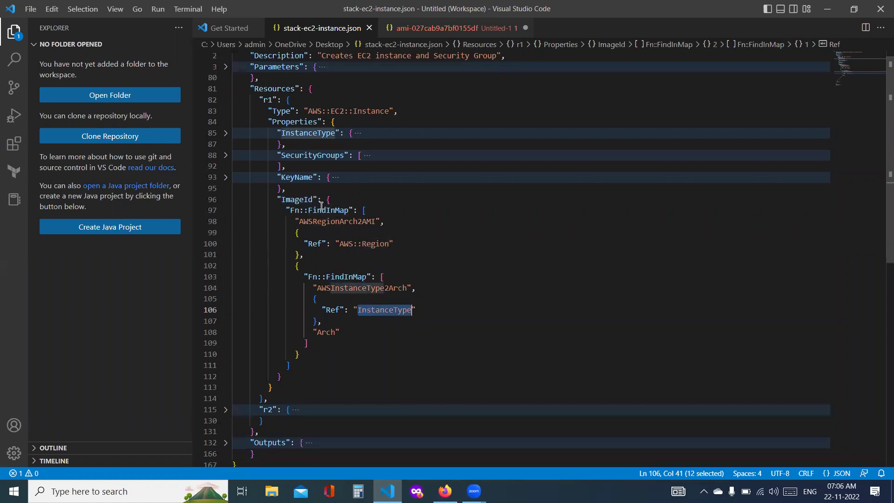
Replace the whole FindInMap block of r1's ImageId with the string "ami-027cab9a7bf0155df" from the untitled file
double_click(302, 200)
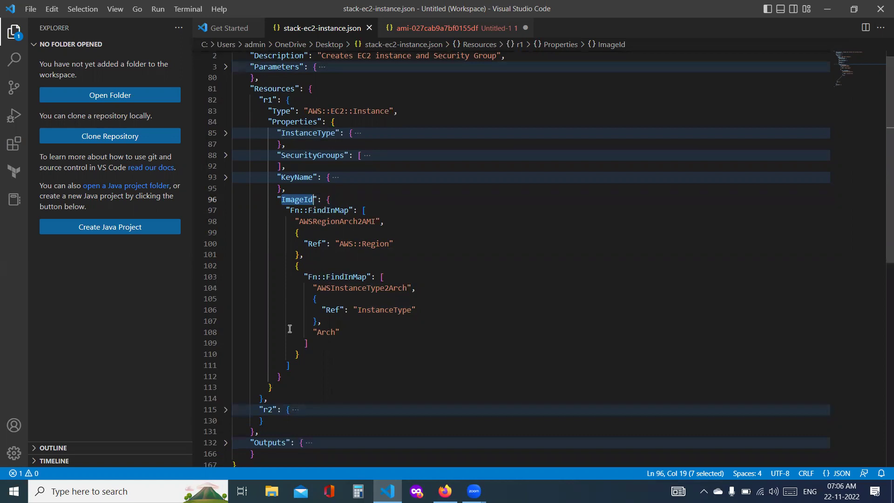
left_click(332, 199)
left_click_drag(283, 377, 326, 201)
type("\"")
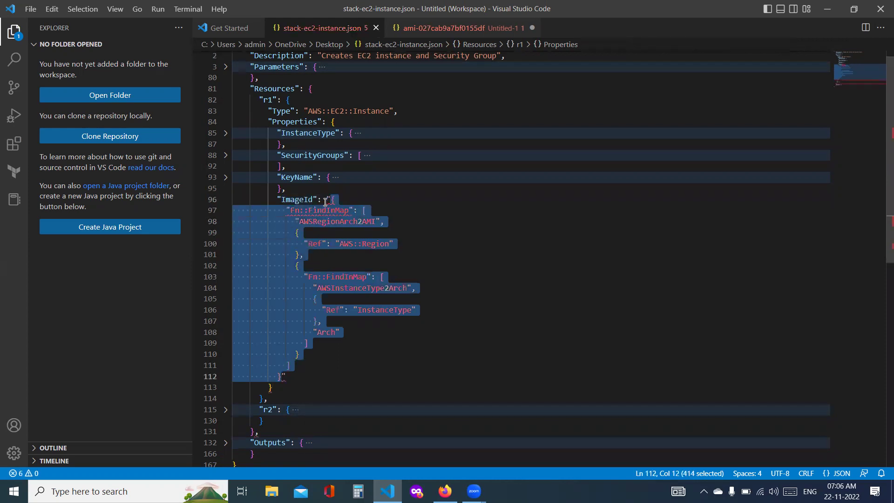
key("BackSpace")
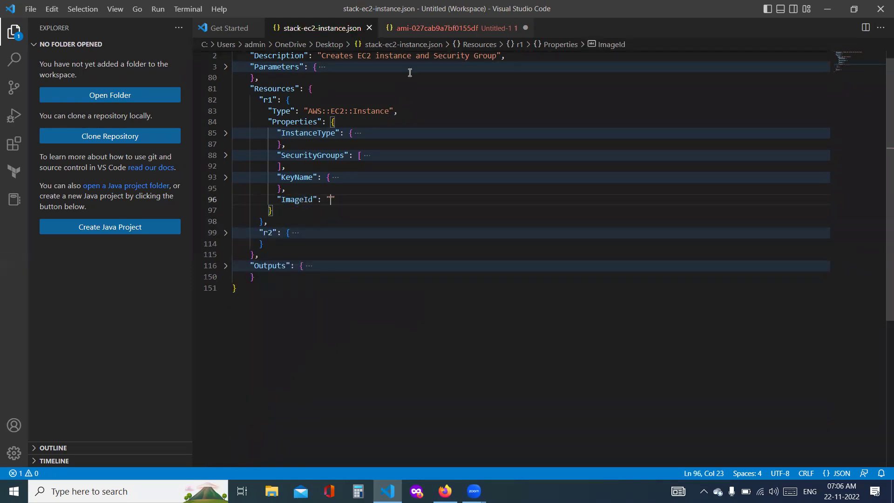
left_click(424, 31)
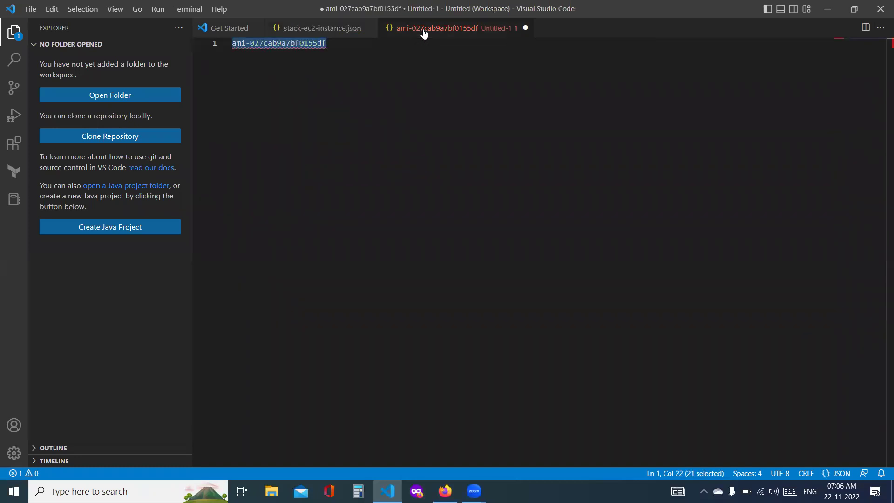
left_click(326, 29)
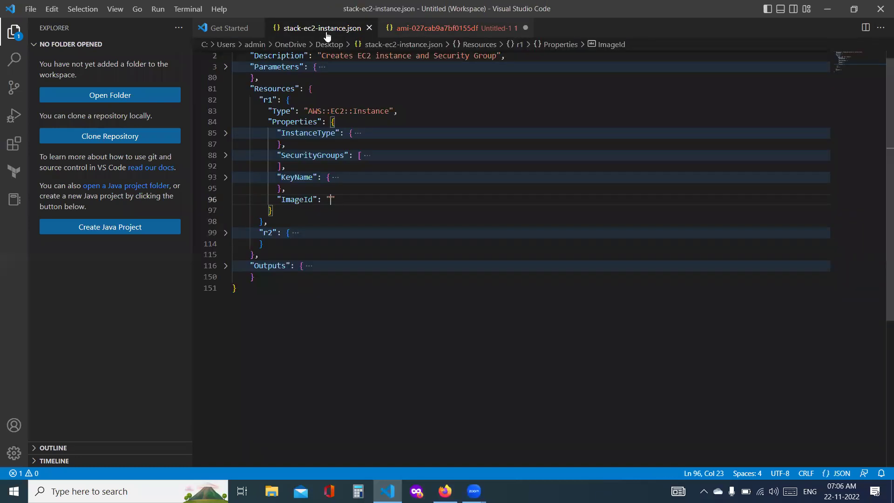
type("ami-027cab9a7bf0155df")
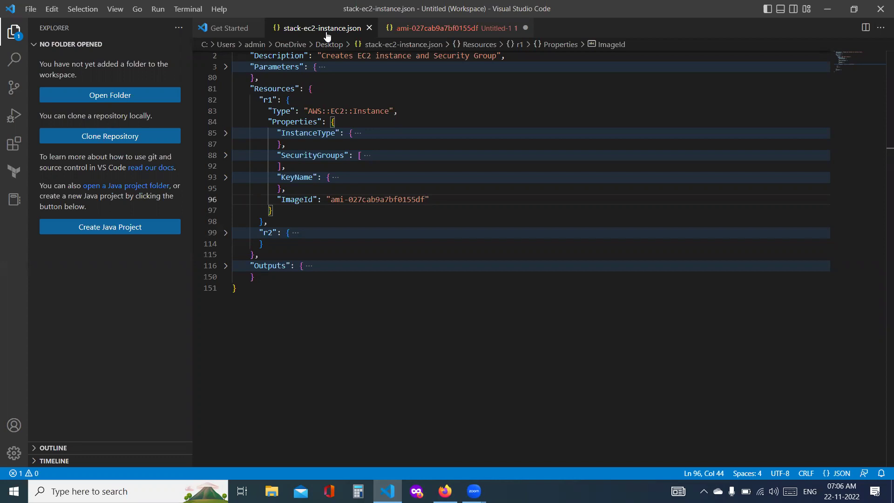
Expand r1's KeyName property, and switch to the EC2 console in Firefox to locate the Key Pairs page
left_click(226, 179)
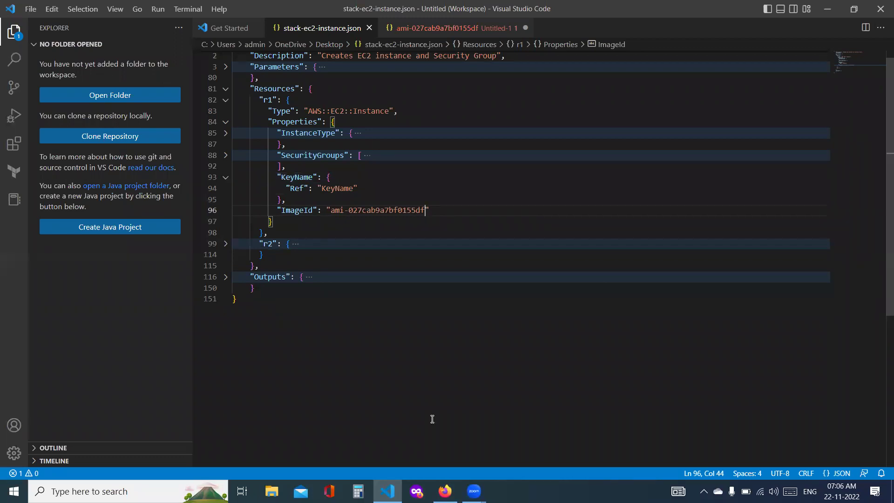
key("alt+Tab")
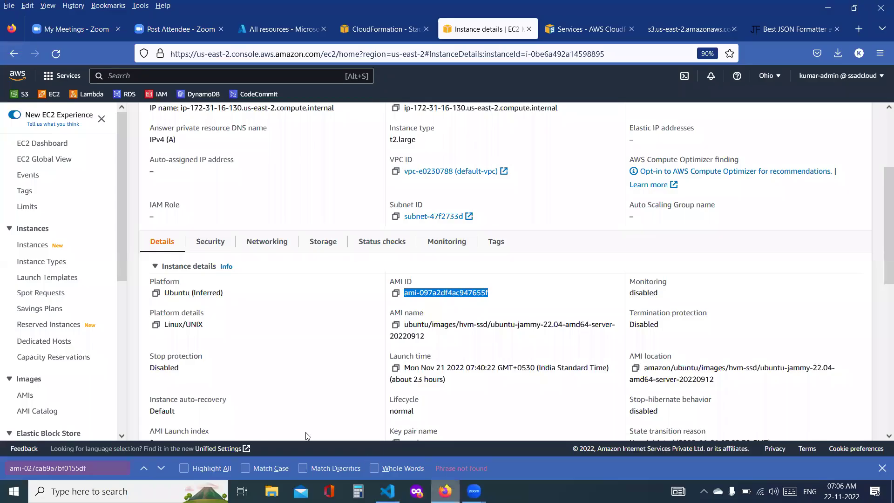
scroll(26, 381, "down", 5)
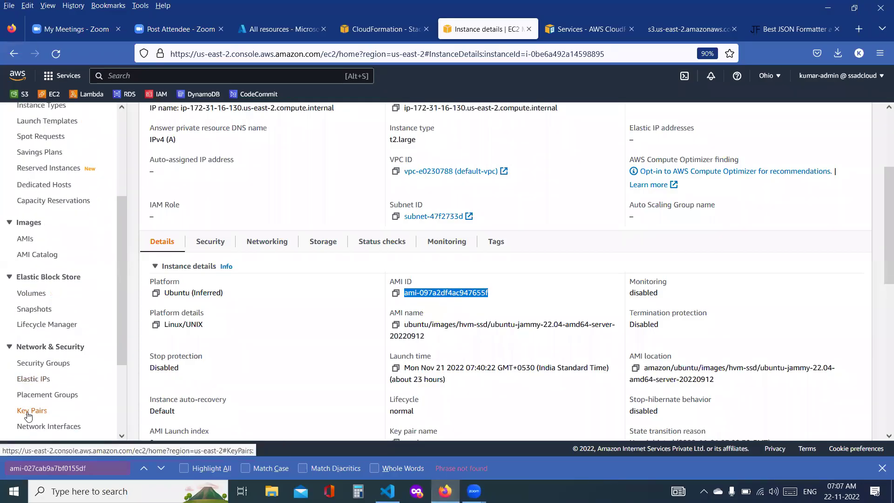
Look up the key pair name in the EC2 console and set r1's KeyName to "awskp" in the Visual Studio Code template
left_click(28, 412)
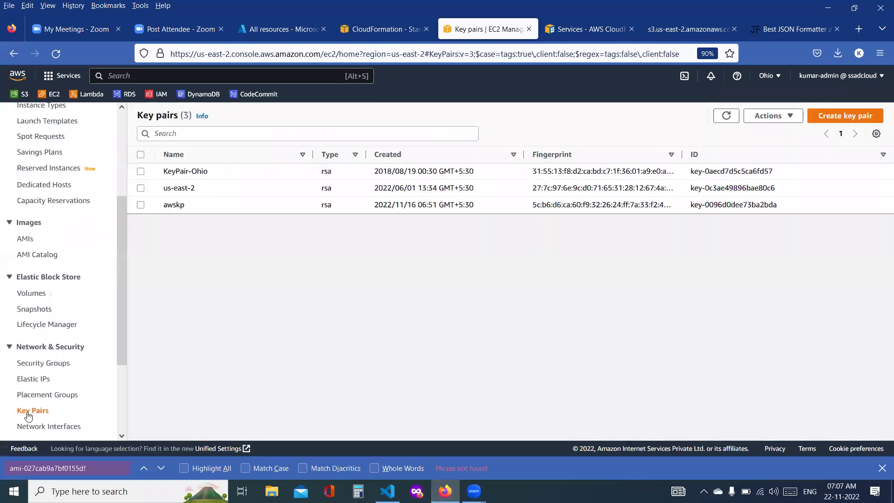
double_click(185, 205)
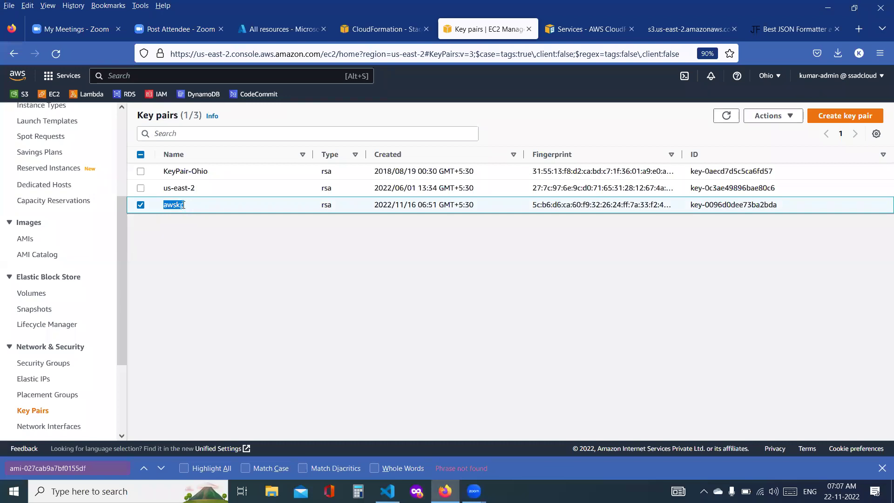
key("alt+Tab")
left_click(334, 189)
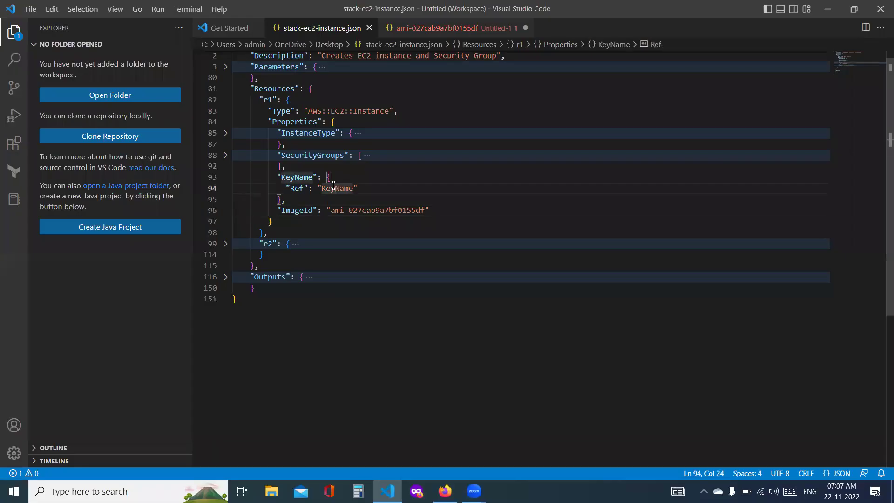
left_click_drag(328, 177, 281, 197)
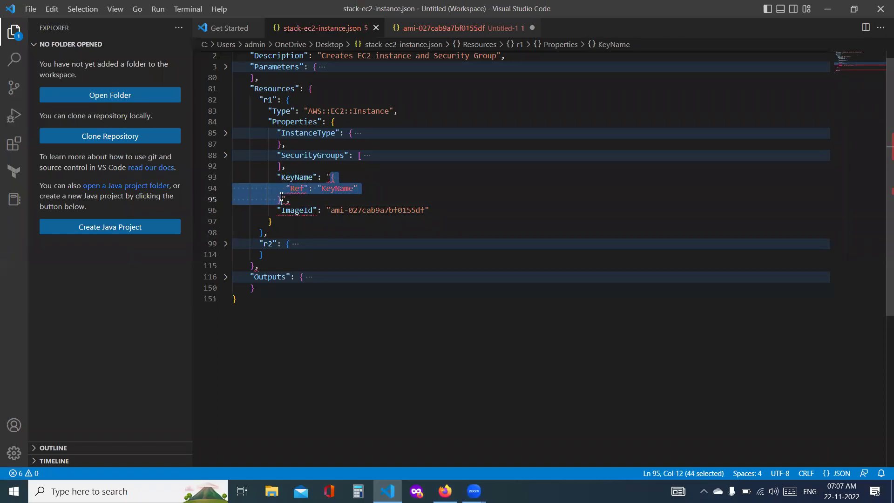
type("\"awskp\",")
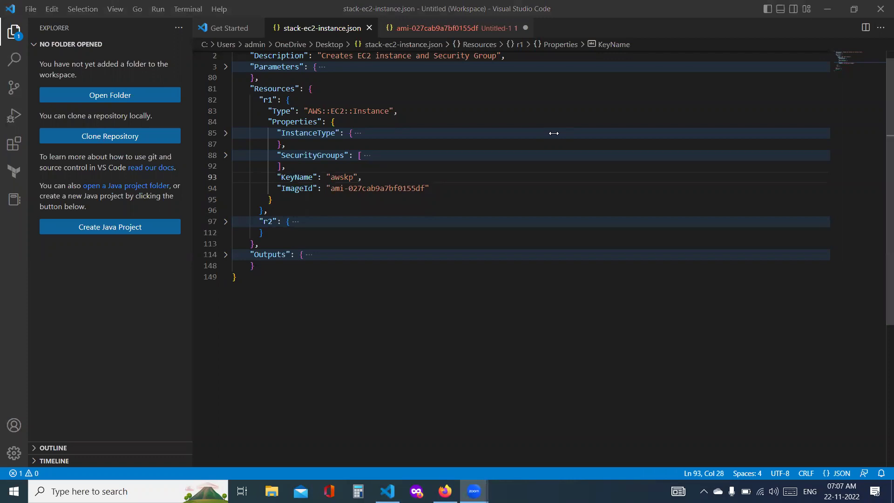
Expand r1's SecurityGroups block and replace its InstanceSecurityGroup reference with "r2"
double_click(312, 155)
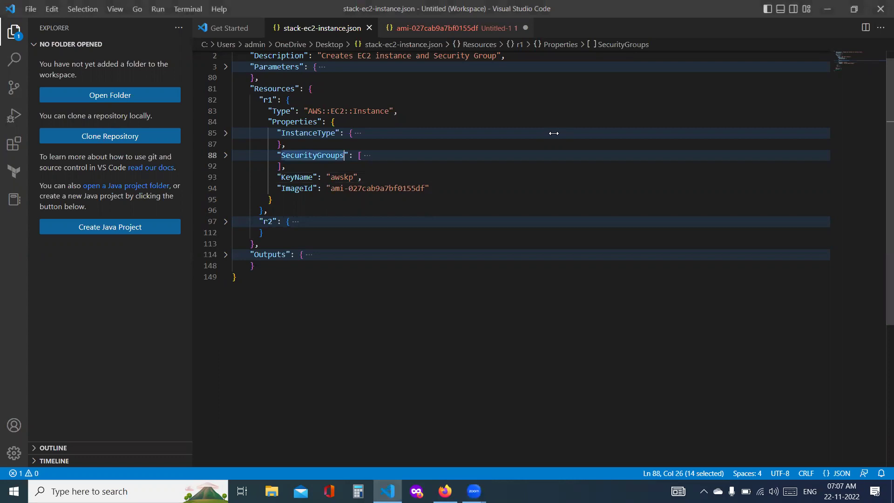
key("End")
key("ctrl+shift+bracketright")
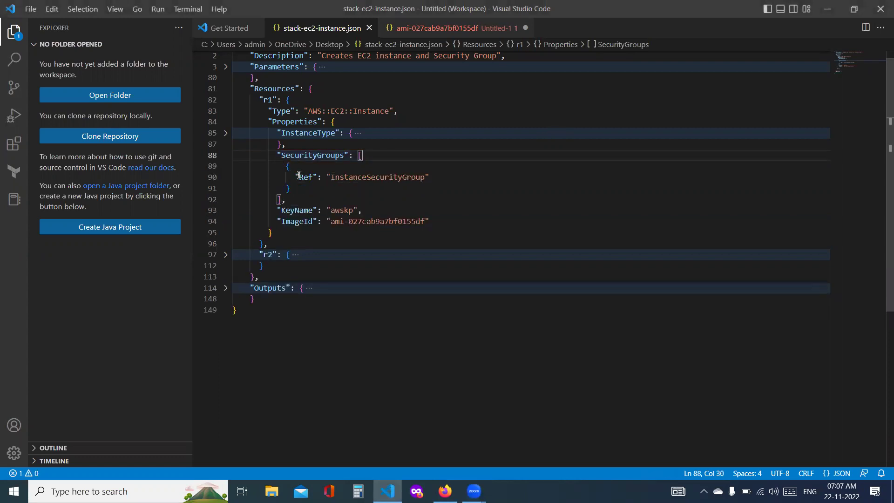
key("Down")
key("Down")
key("ctrl+d")
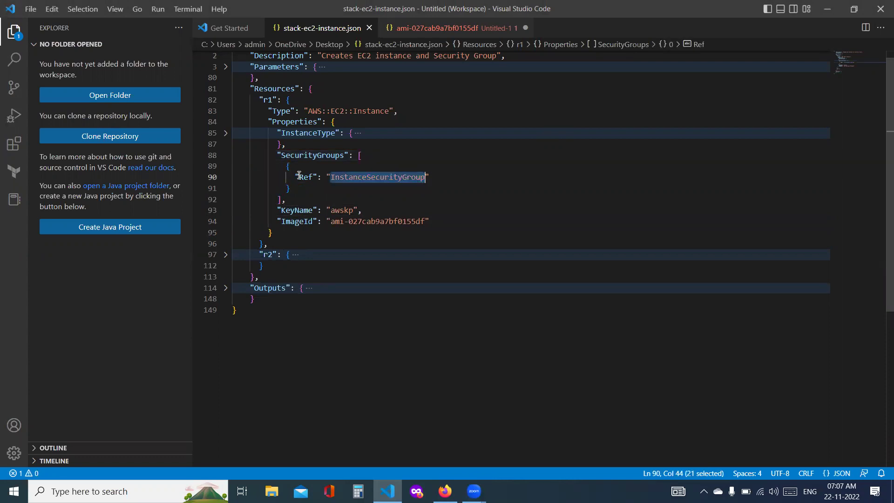
double_click(268, 254)
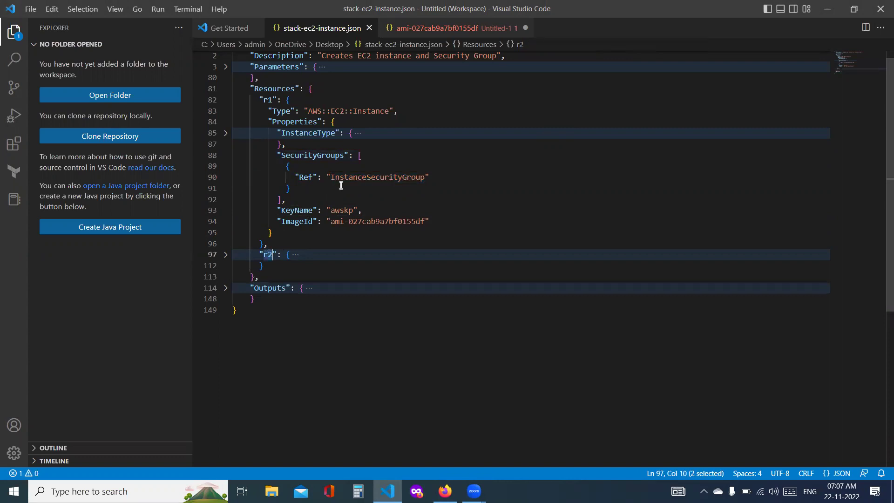
double_click(341, 183)
type("r2")
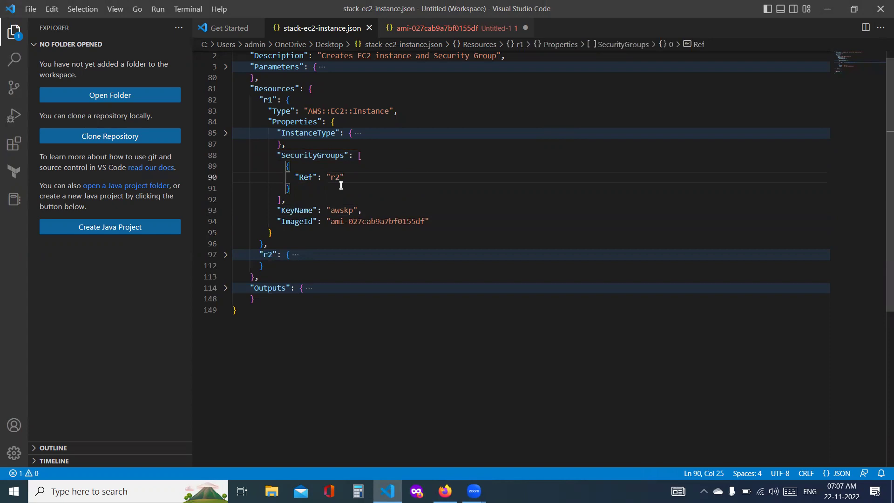
Review how the SecurityGroups Ref points to the r2 resource, and collapse the SecurityGroups block
key("ctrl+Left")
key("ctrl+Left")
key("ctrl+Left")
key("ctrl+shift+Right")
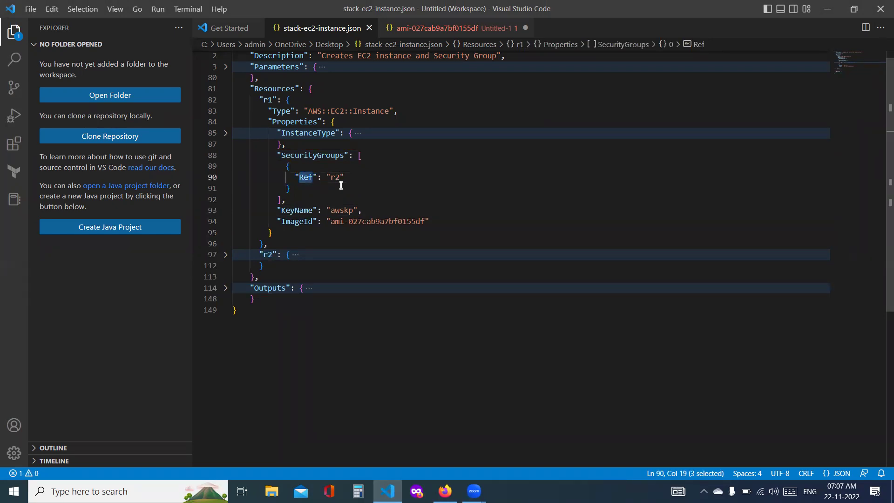
double_click(268, 255)
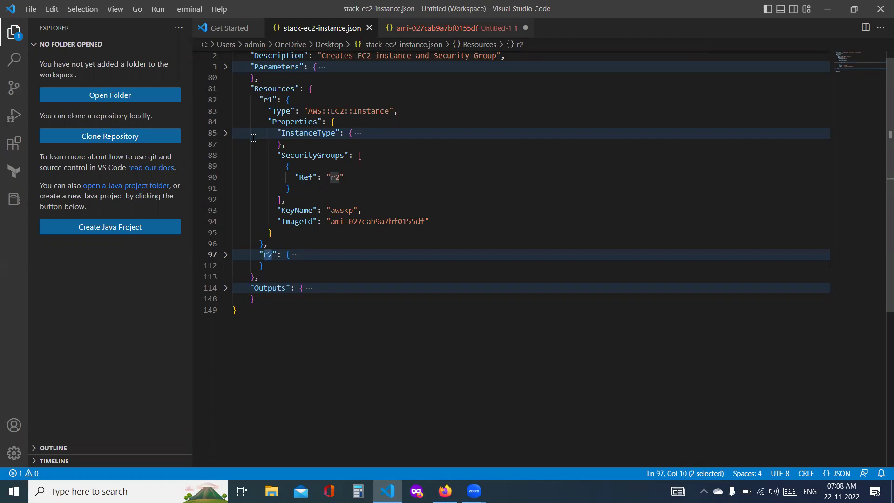
left_click(225, 156)
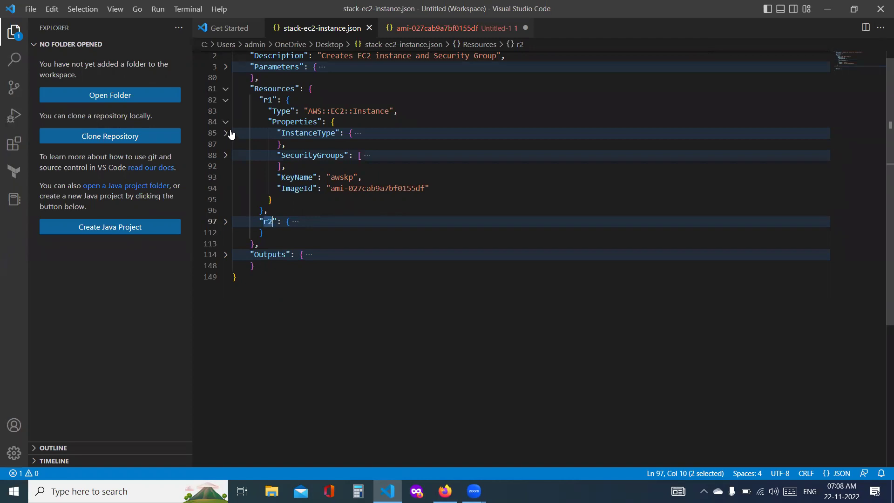
Examine r1's InstanceType reference and the allowed values of the InstanceType parameter, and collapse the InstanceType and KeyName parameters
left_click(230, 133)
double_click(349, 144)
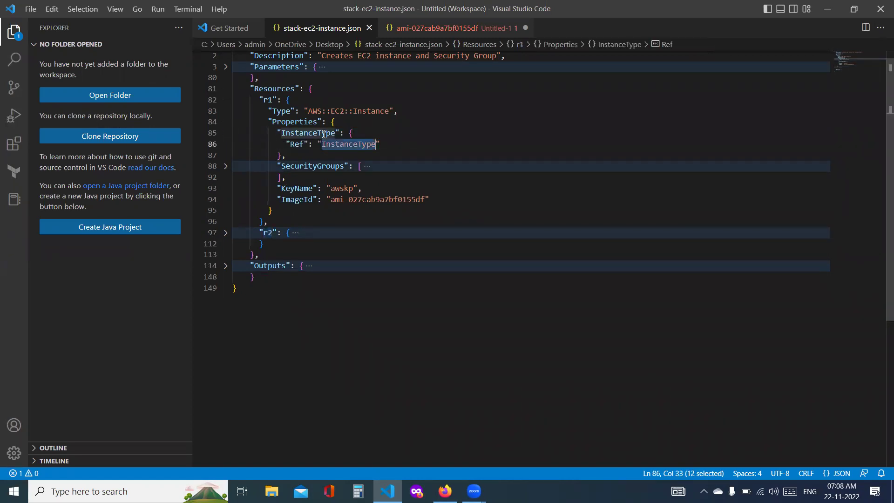
left_click(226, 67)
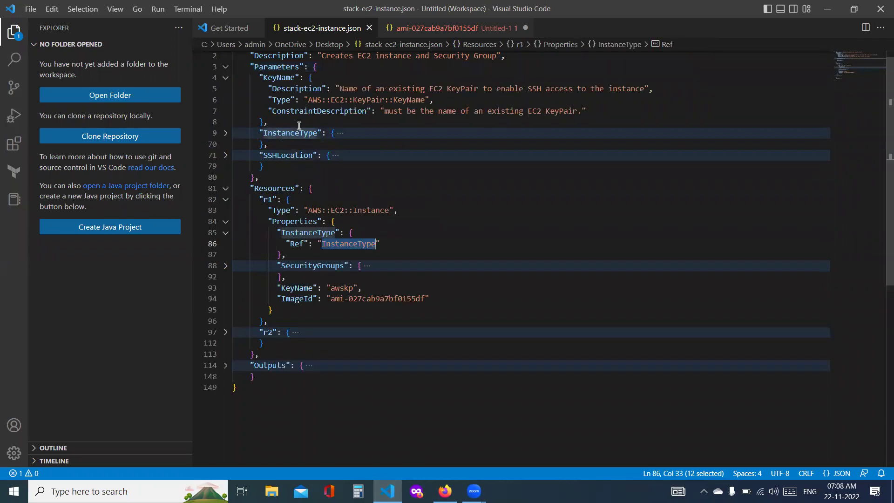
left_click(226, 133)
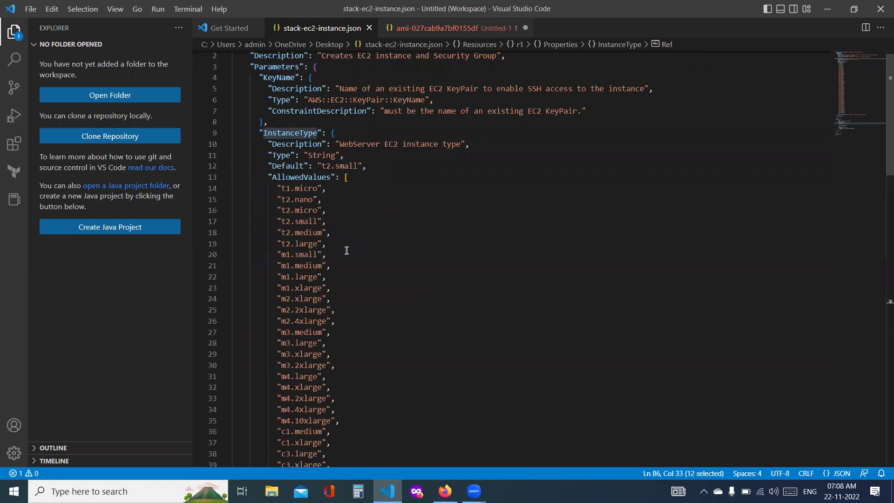
scroll(347, 251, "down", 4)
scroll(346, 251, "down", 9)
scroll(346, 251, "up", 12)
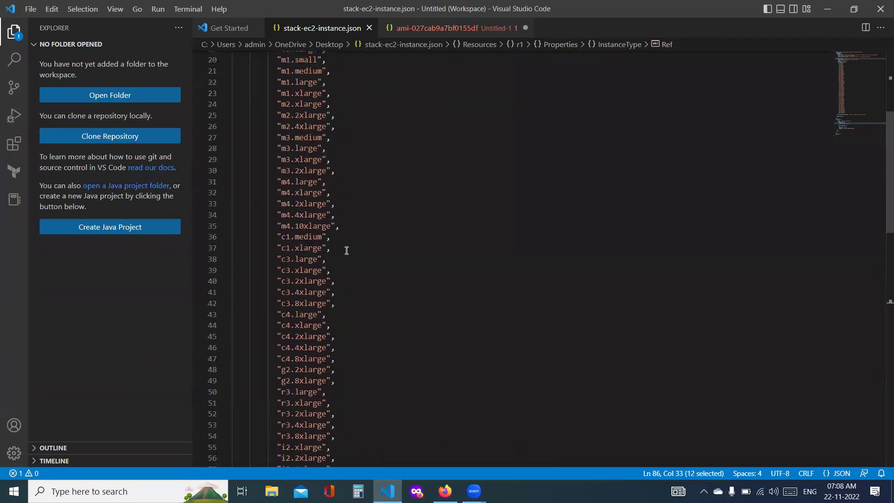
scroll(347, 251, "up", 1)
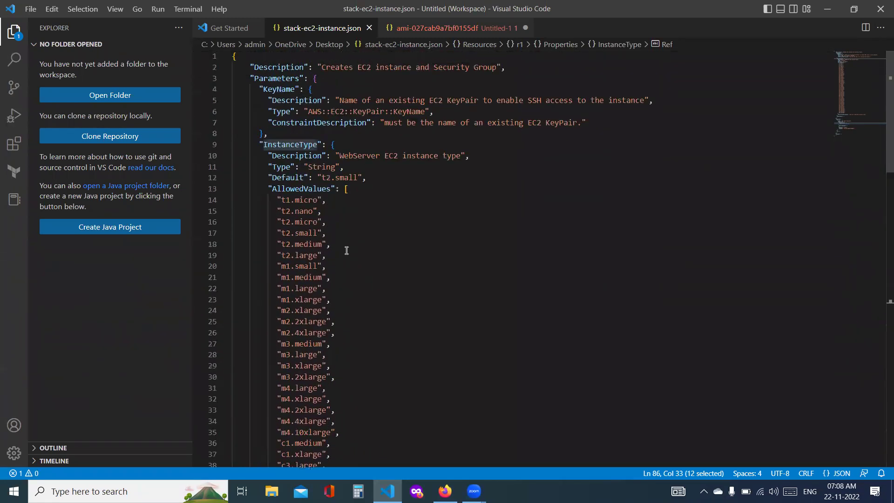
left_click(228, 148)
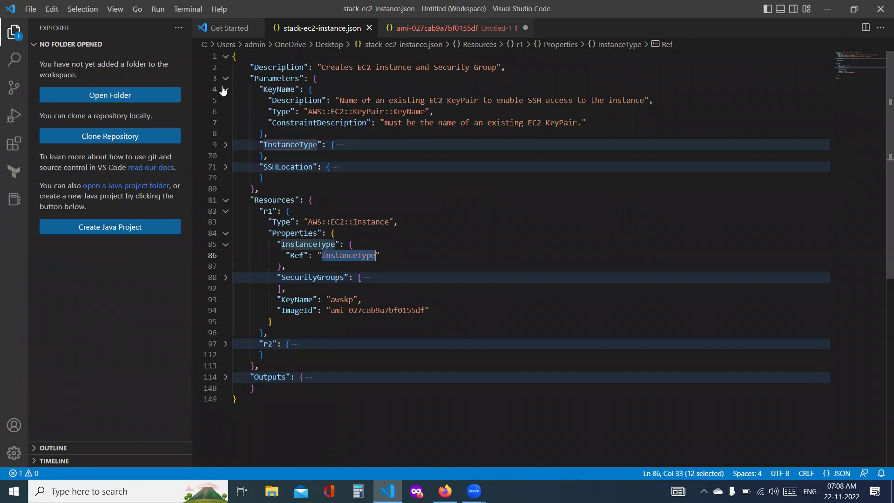
left_click(226, 89)
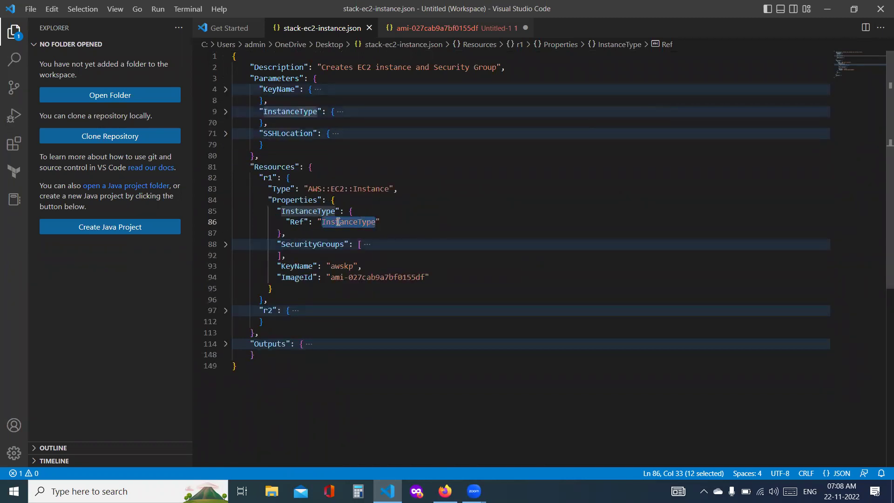
Replace the InstanceType reference block in r1's properties with the fixed value "t2.micro"
left_click_drag(351, 212, 281, 233)
type("\"")
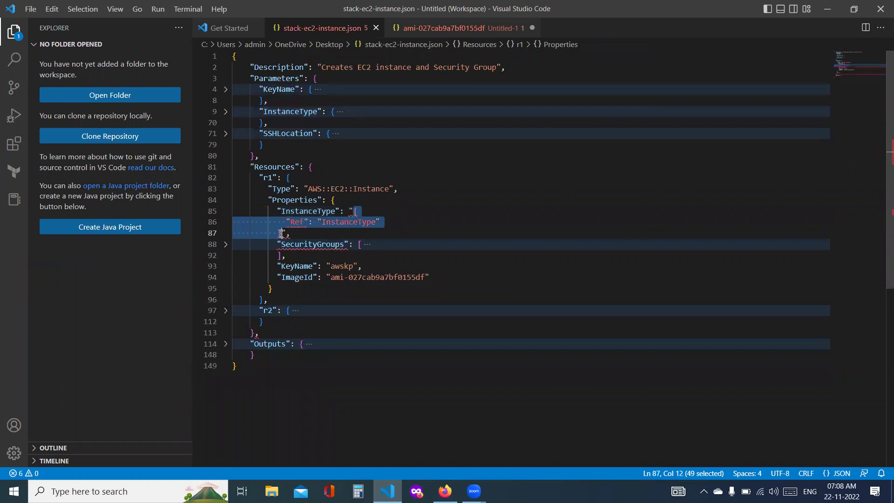
type("t2.")
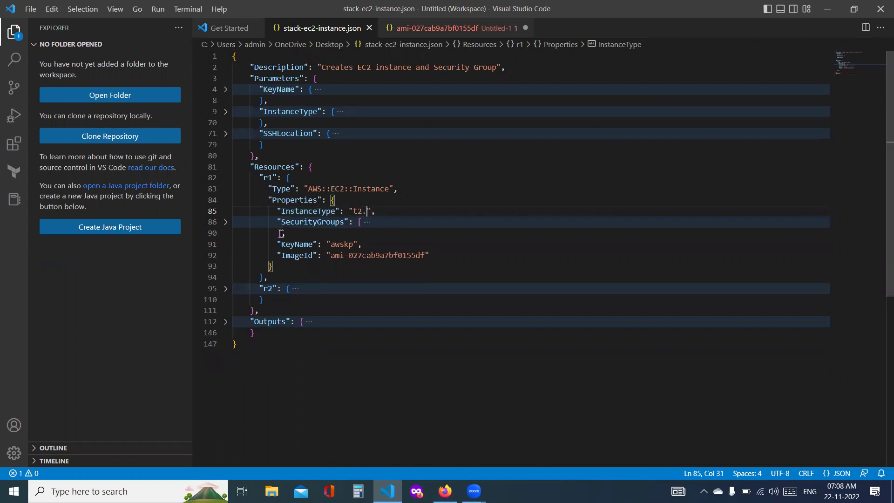
type("micro")
Collapse the r1 resource and expand r2 with its Properties to examine the security group's type and ingress rules
left_click(226, 178)
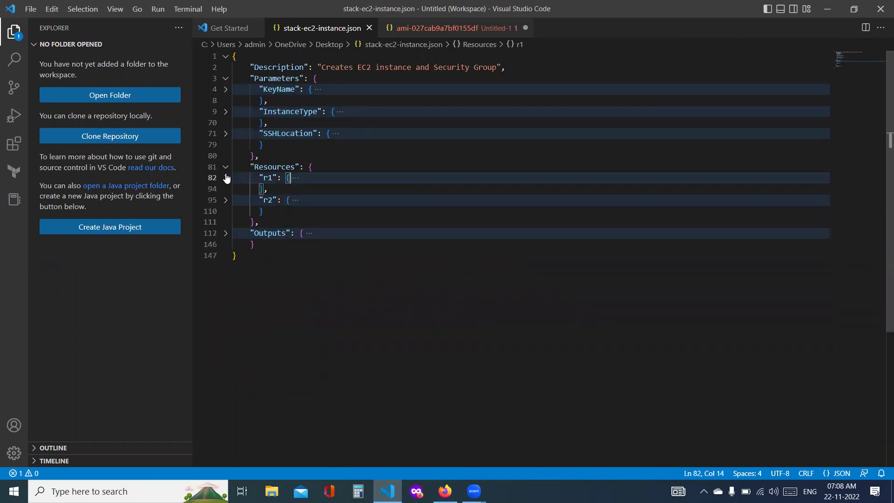
left_click(227, 202)
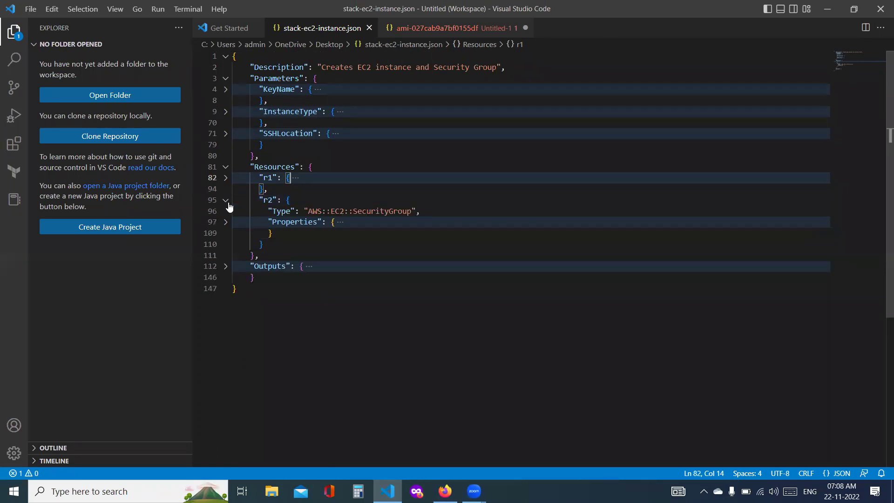
double_click(387, 213)
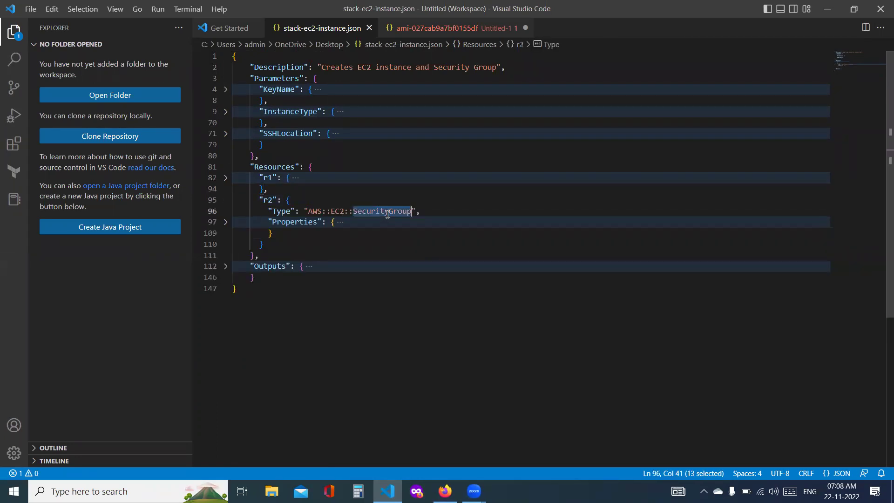
left_click(226, 223)
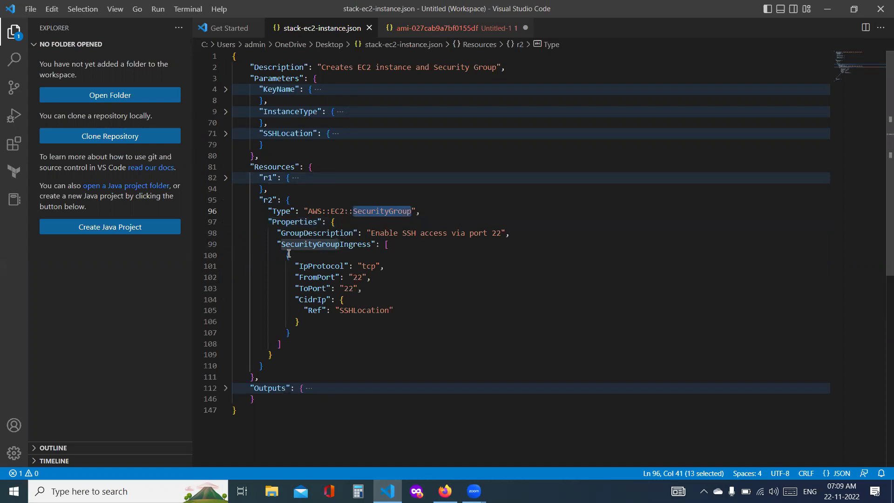
left_click(393, 246)
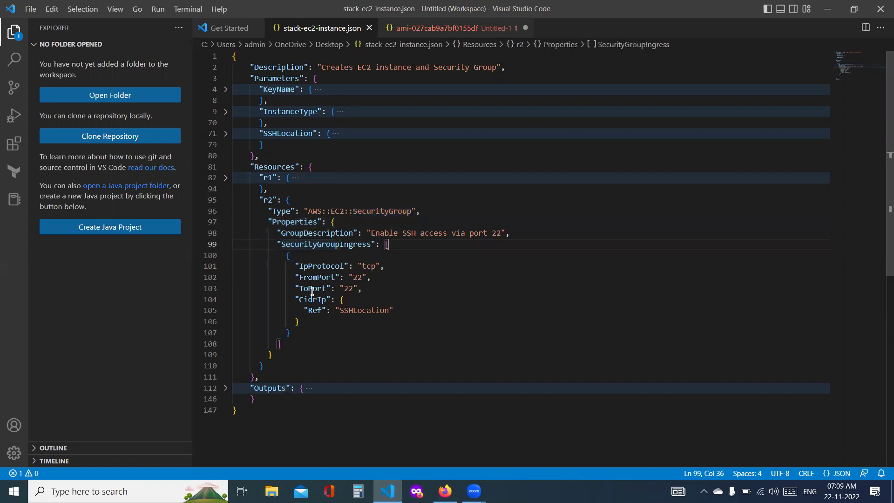
Duplicate the port 22 rule as a second, comma-separated entry in r2's SecurityGroupIngress list
left_click_drag(292, 334, 254, 258)
key("ctrl+c")
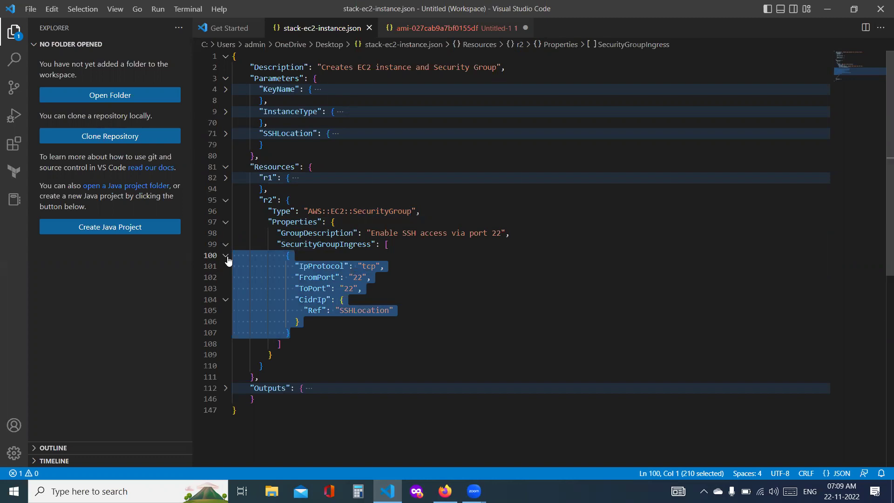
left_click(295, 333)
type(",")
key("Return")
key("ctrl+v")
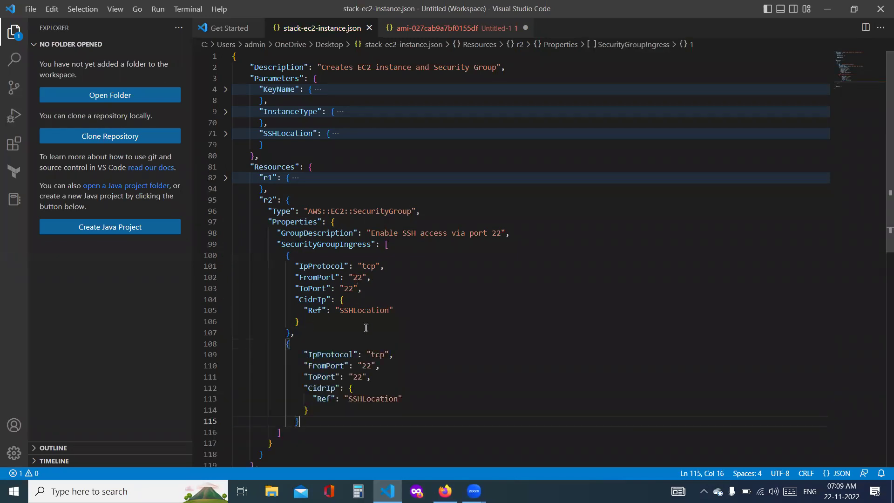
Set both FromPort and ToPort of the second ingress rule to "80"
double_click(368, 365)
type("80")
double_click(357, 375)
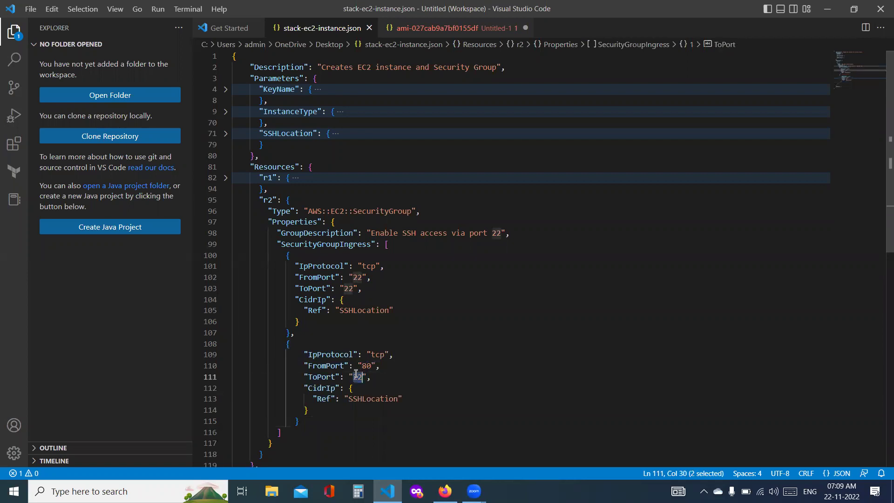
type("80")
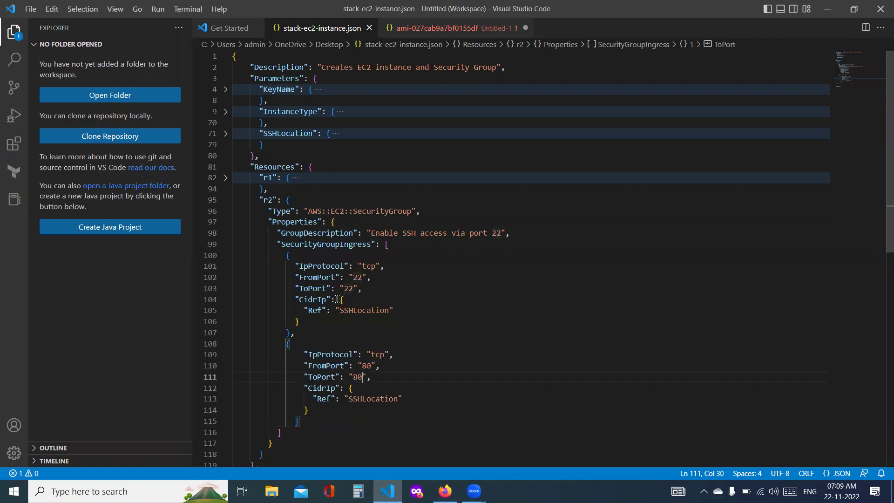
Trace the port 22 rule's CidrIp reference to the SSHLocation parameter and expand that parameter to examine its default value
double_click(329, 268)
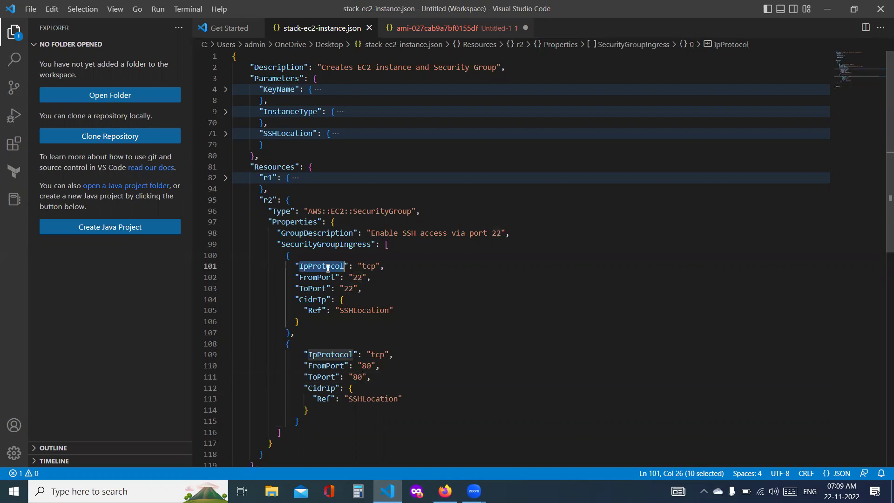
double_click(312, 300)
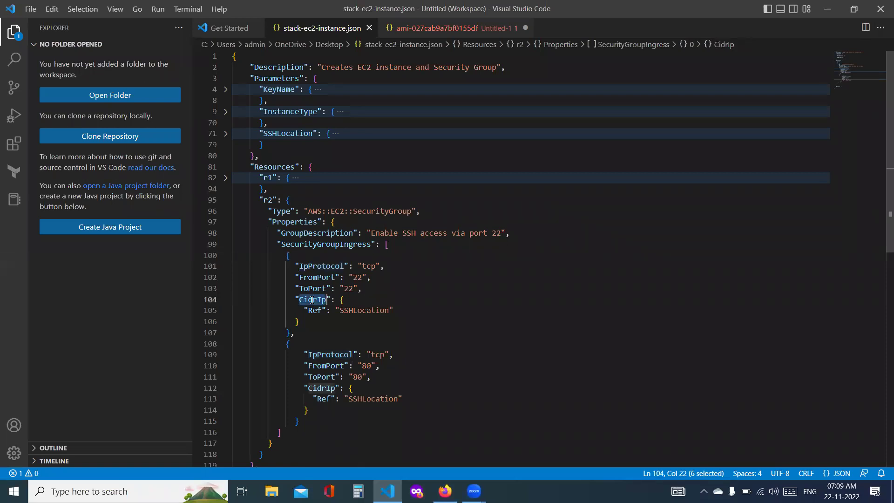
double_click(341, 300)
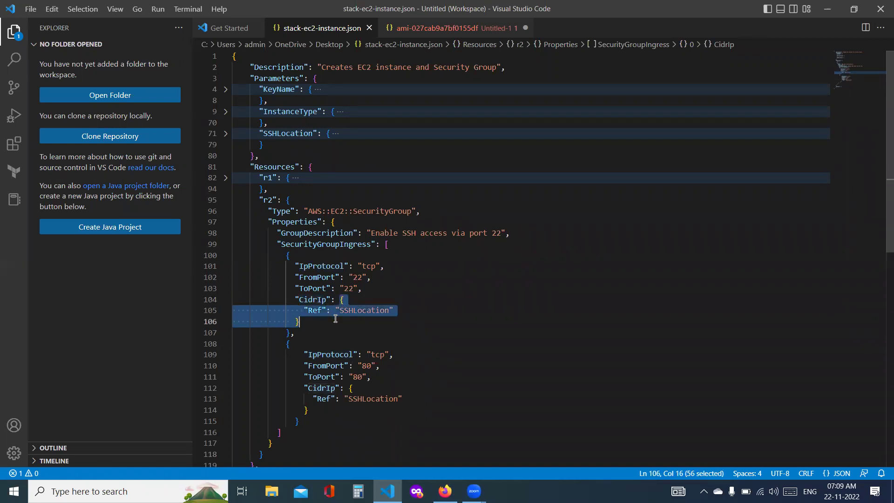
double_click(354, 311)
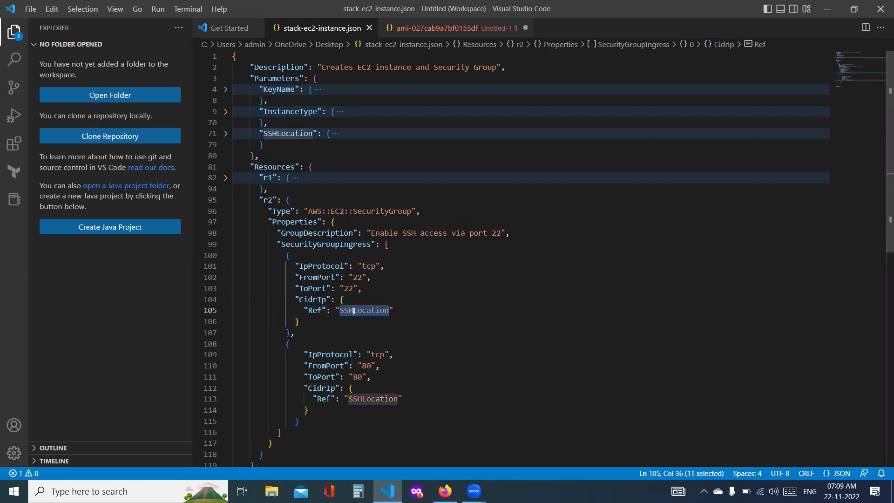
double_click(279, 133)
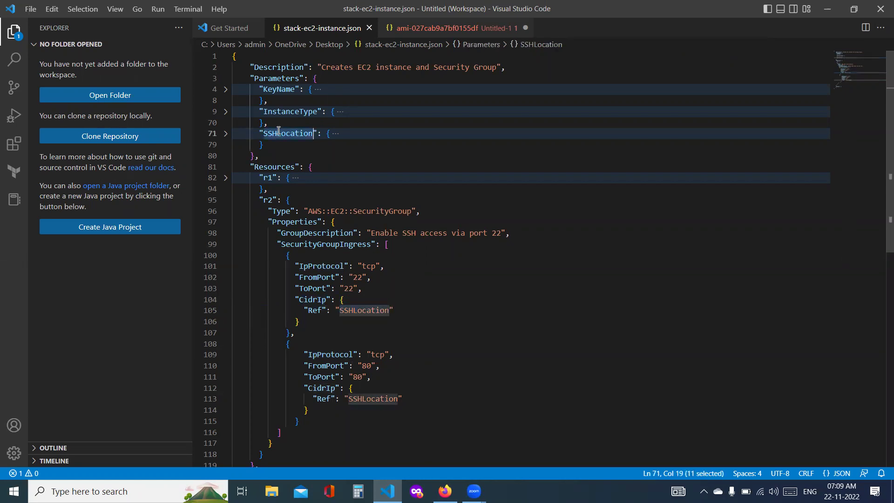
left_click(226, 133)
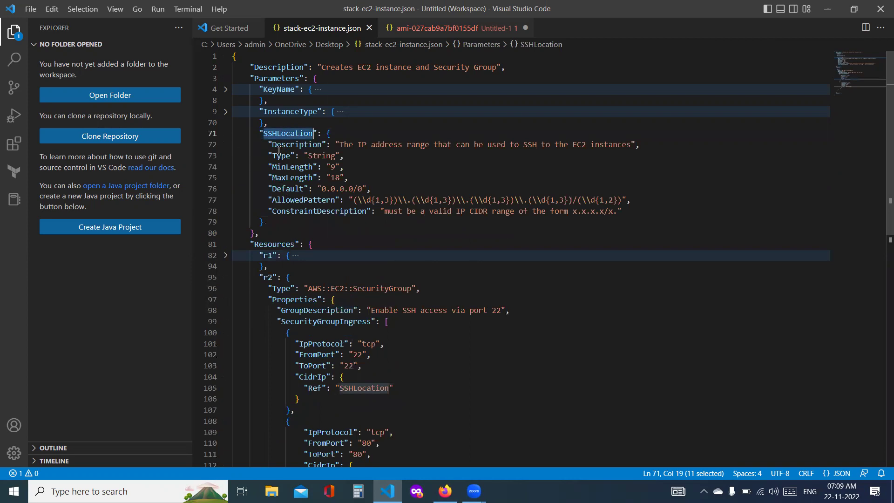
double_click(284, 190)
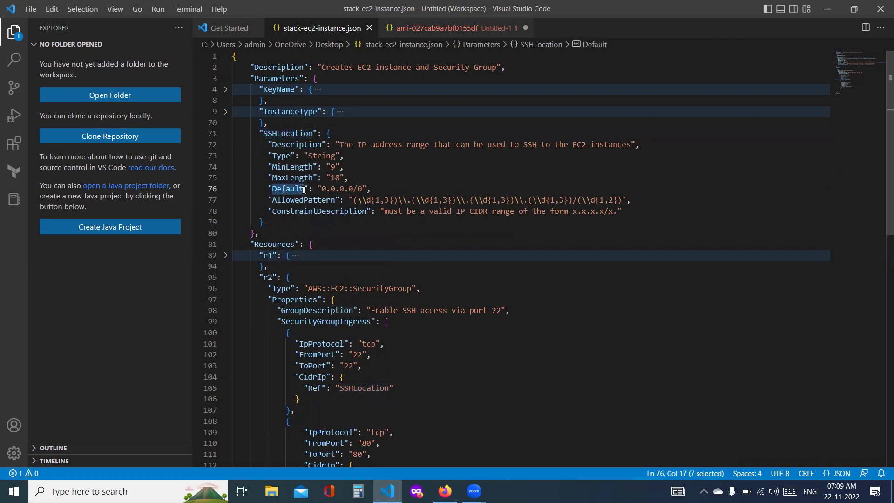
left_click_drag(321, 189, 353, 187)
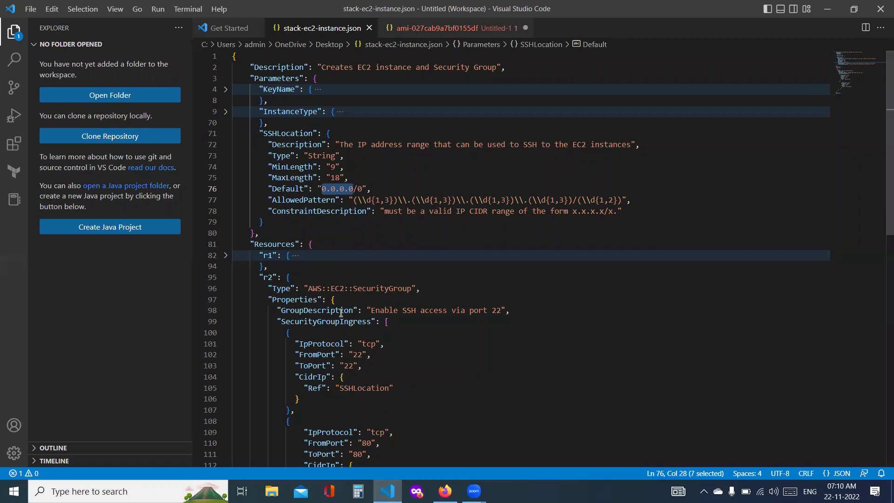
Replace the SSHLocation reference block in the port 22 rule's CidrIp with the fixed value "0.0.0.0/0"
scroll(341, 313, "down", 2)
left_click_drag(339, 322, 337, 345)
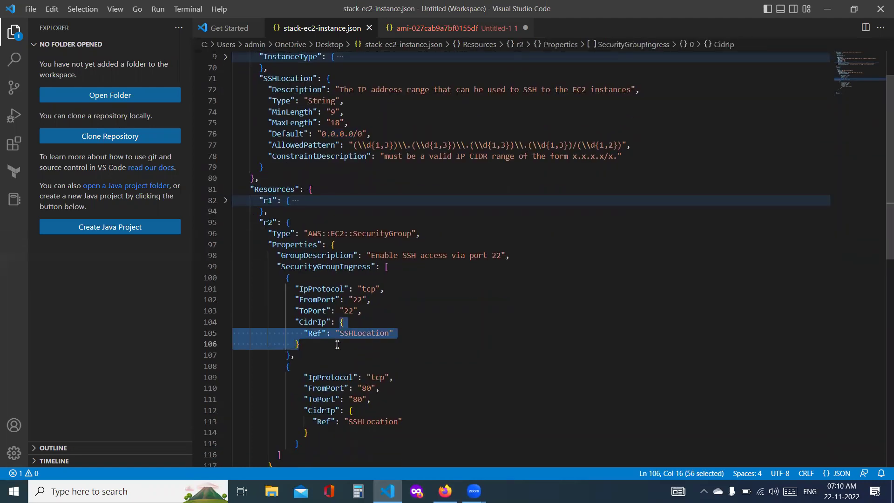
key("BackSpace")
type("\"0.0.0")
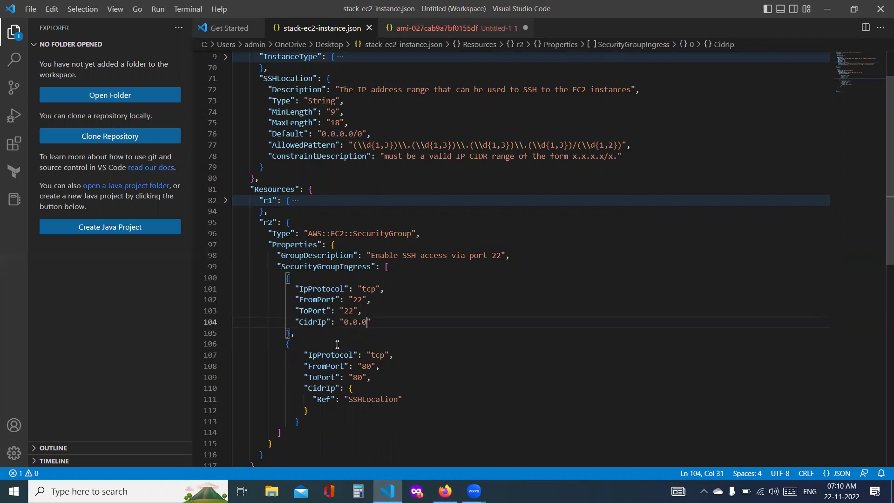
type(".0/0")
Replace the CidrIp reference block in the port 80 rule with the fixed value "0.0.0.0/0"
left_click_drag(348, 388, 347, 409)
type("\"")
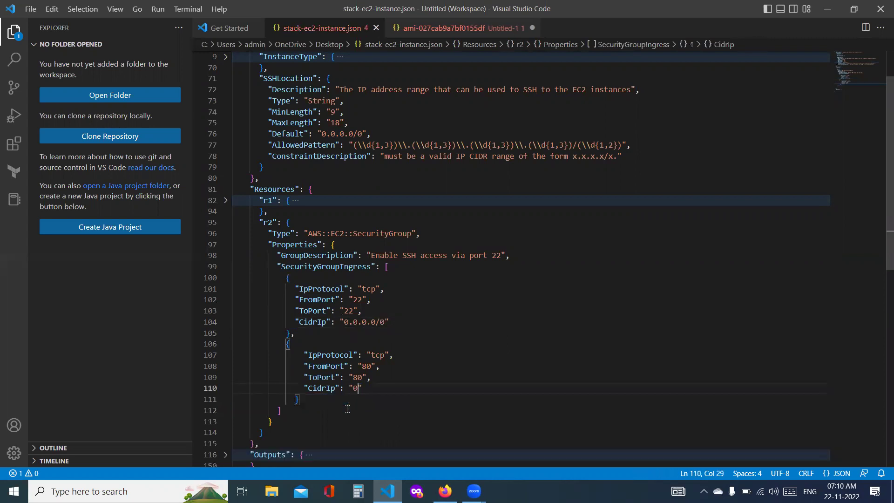
type("0.0.0.0/")
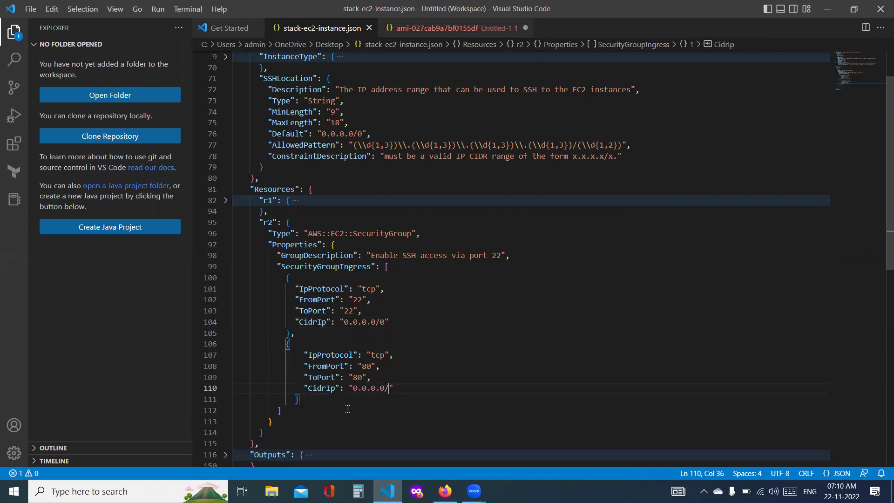
type("0")
Delete the whole Parameters section from the template, including KeyName, InstanceType and SSHLocation, leaving no blank line behind
scroll(347, 408, "up", 1)
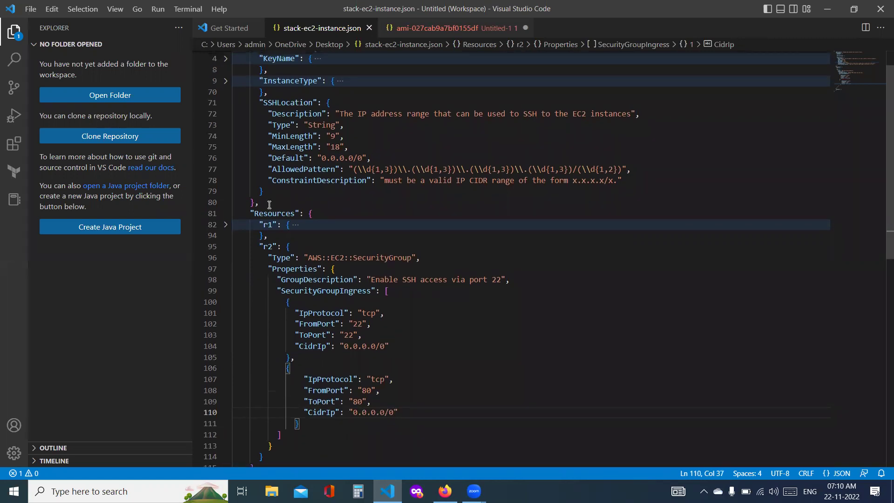
left_click_drag(276, 192, 225, 61)
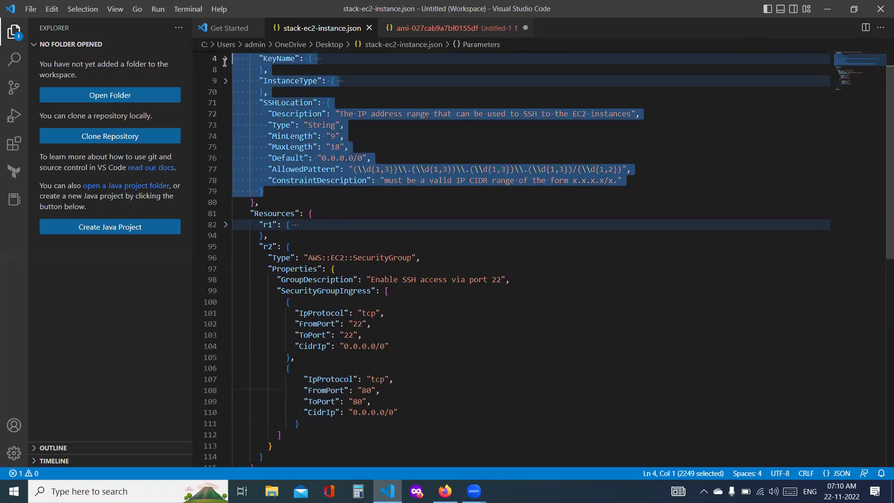
key("Delete")
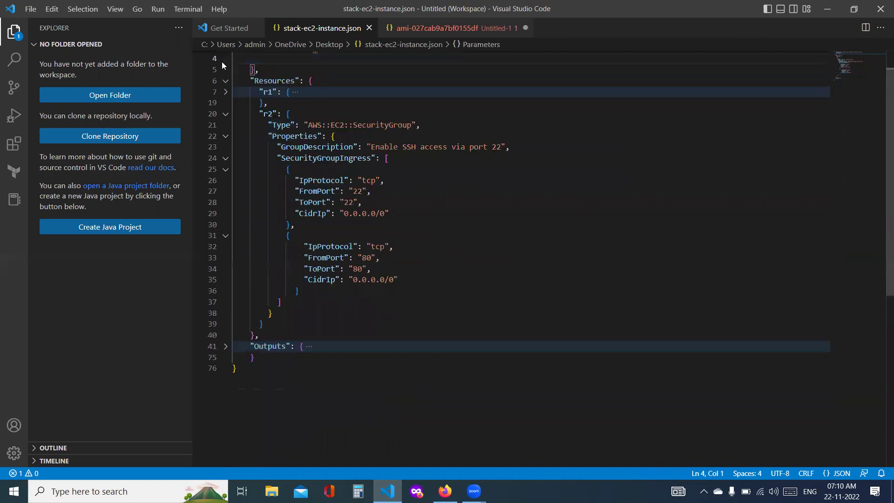
scroll(221, 62, "up", 1)
left_click_drag(259, 101, 230, 82)
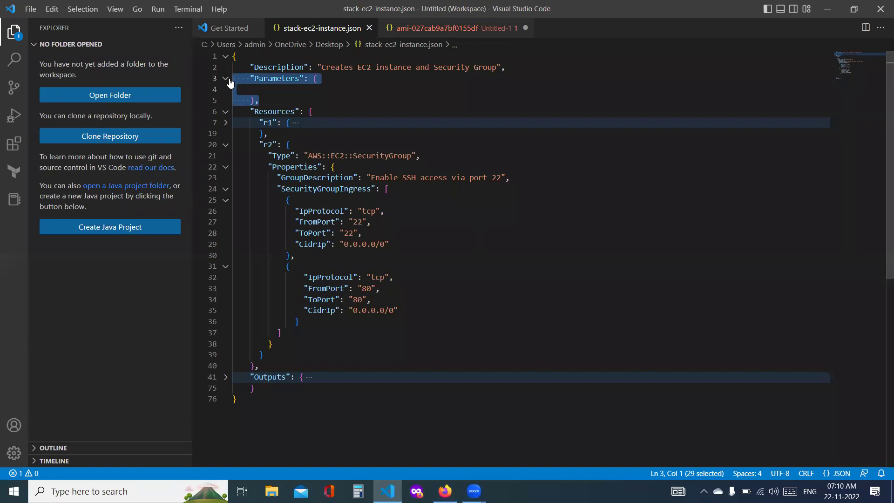
key("Delete")
key("Delete")
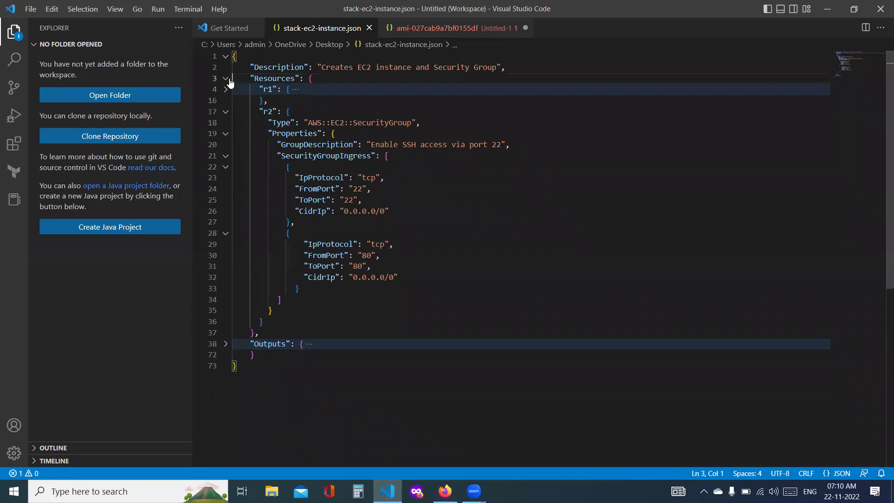
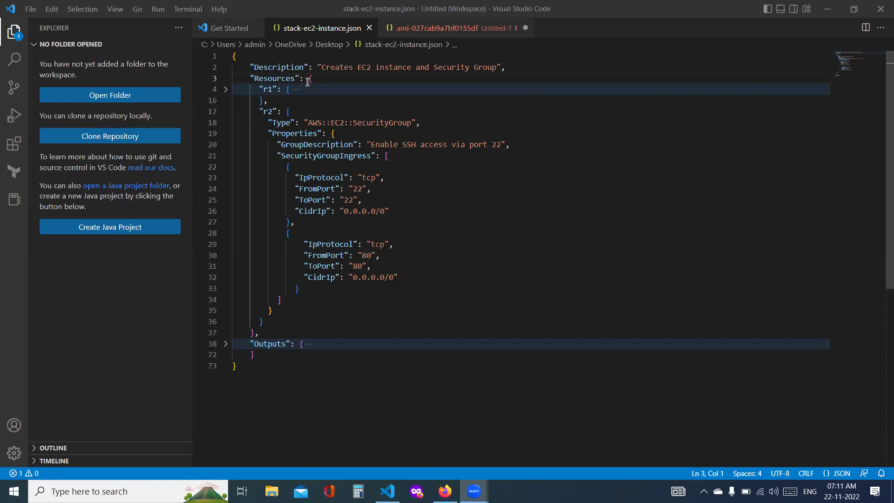
Collapse r2 and expand r1 under Resources to examine the instance resource's type declaration
left_click(225, 79)
left_click(226, 79)
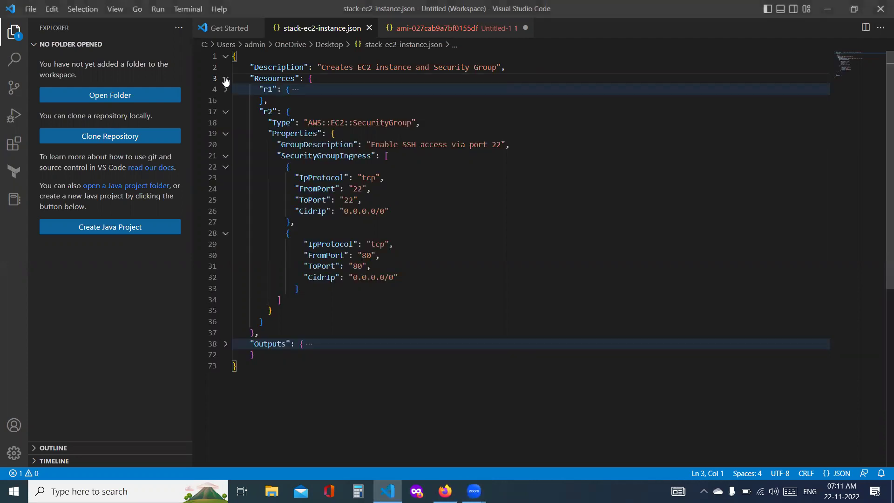
left_click(226, 89)
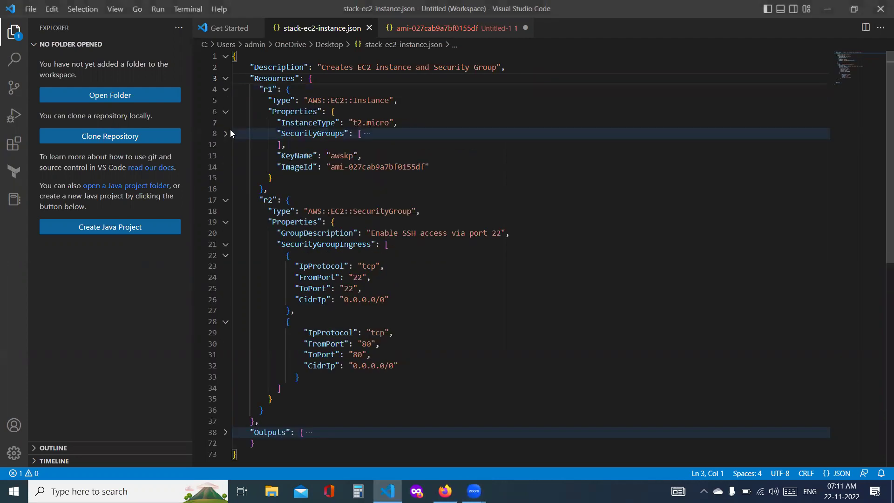
left_click(225, 200)
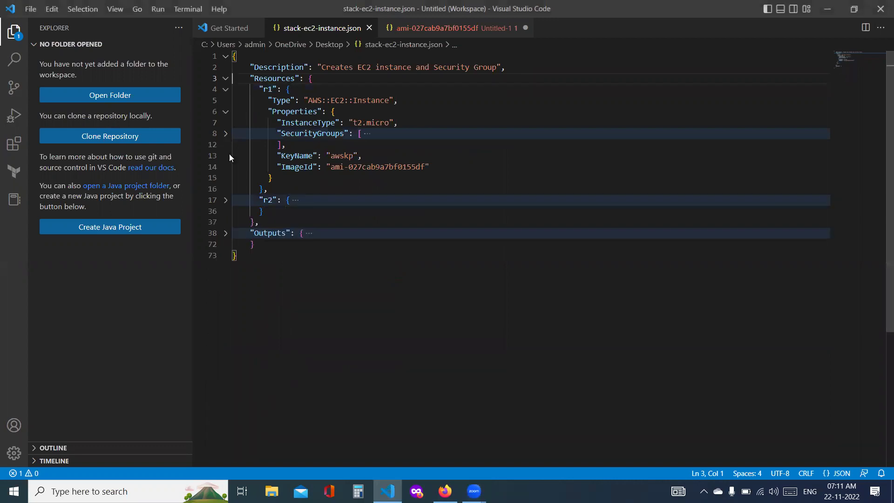
left_click(225, 90)
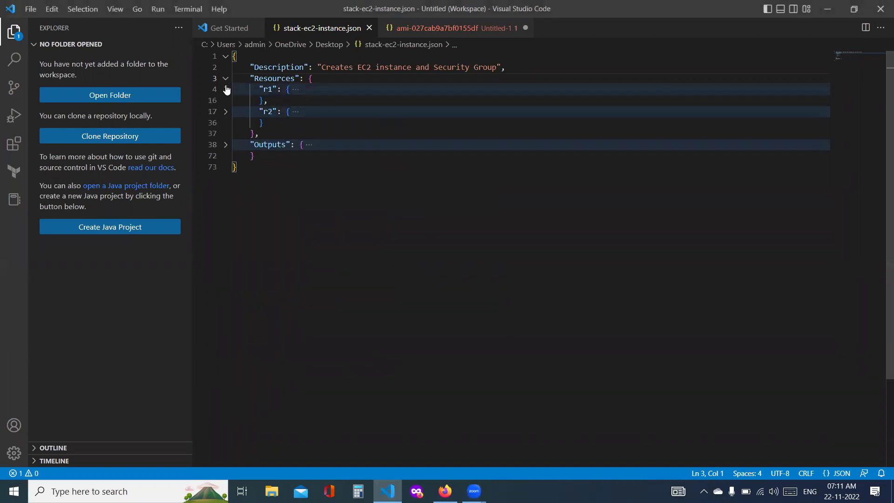
left_click(226, 89)
double_click(368, 101)
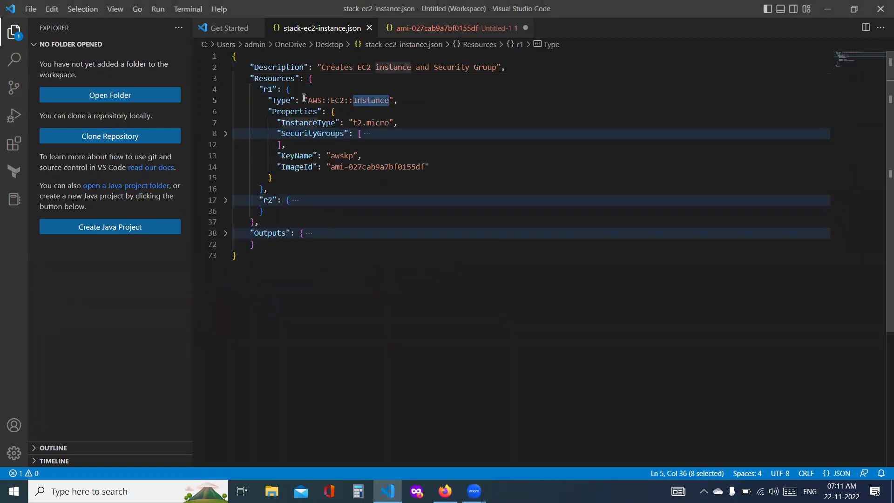
double_click(282, 100)
double_click(377, 100)
Collapse the Properties blocks of r1 and r2, with both resources expanded, to compare their names and types
left_click(226, 112)
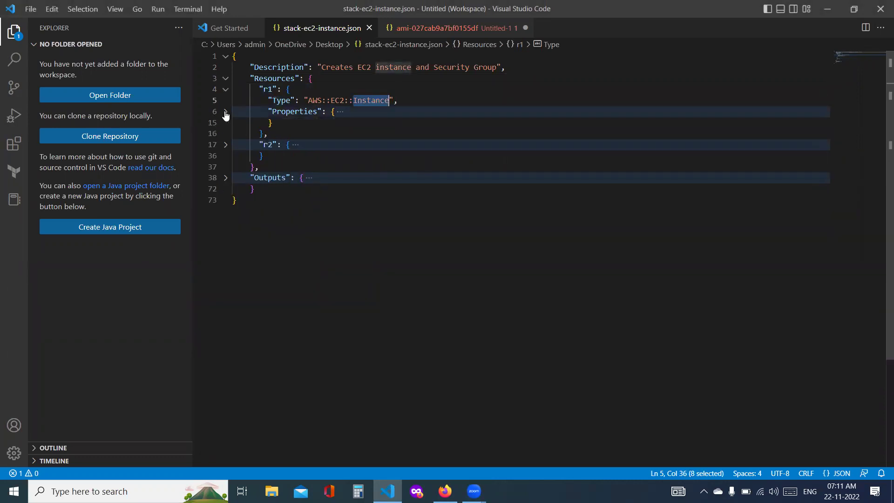
left_click(226, 145)
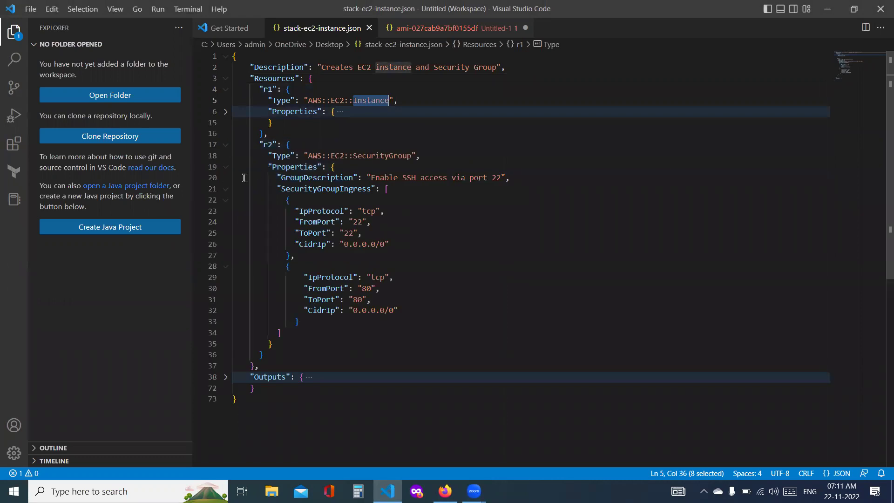
left_click(225, 167)
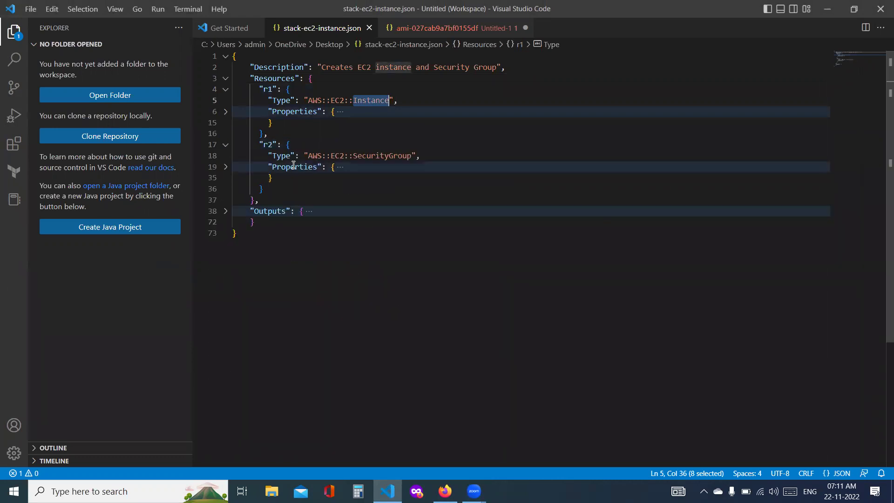
key("Down")
key("Down")
key("Down")
key("Down")
key("Down")
key("ctrl+d")
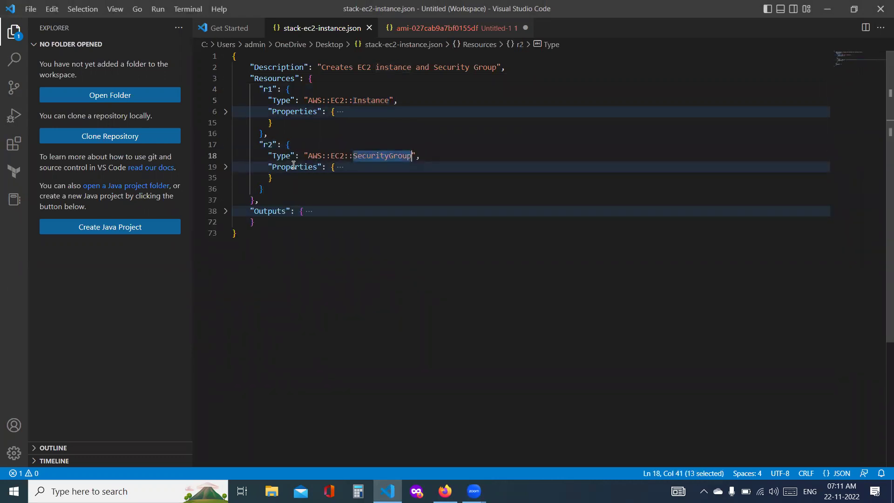
double_click(270, 87)
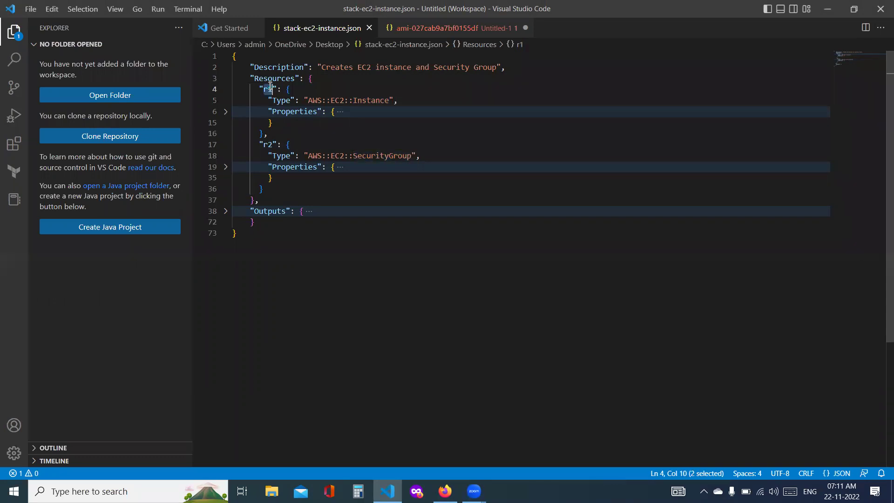
key("ctrl+u")
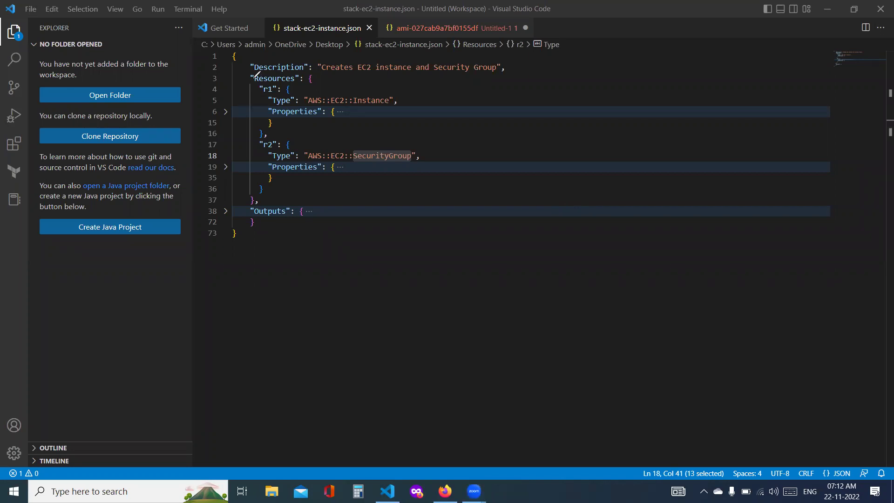
Annotate in red the links from Resources to r1 and r2 and from each resource to its Type and Properties
mouse_move(252, 79)
left_mouse_down()
mouse_move(261, 90)
mouse_move(252, 145)
mouse_move(260, 148)
left_mouse_up()
left_click_drag(273, 91, 371, 93)
left_click_drag(267, 150, 270, 151)
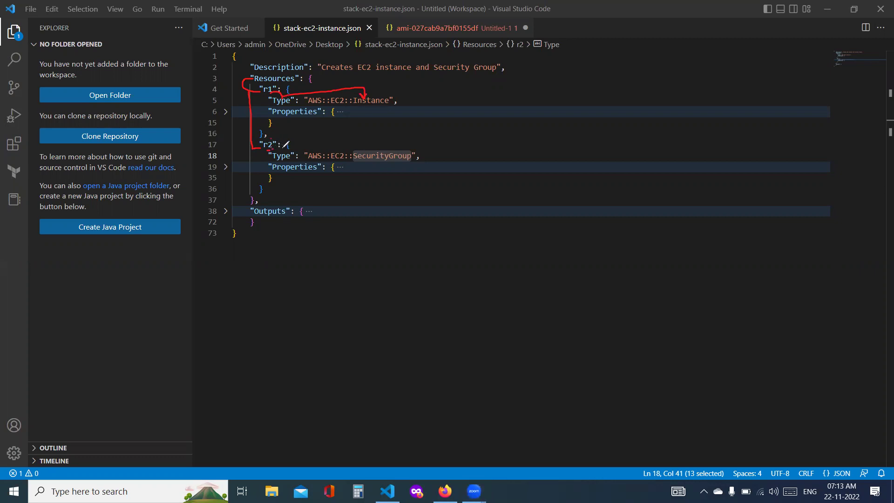
left_click_drag(274, 150, 368, 153)
left_click_drag(285, 94, 263, 113)
mouse_move(280, 150)
left_mouse_down()
mouse_move(266, 159)
mouse_move(272, 166)
left_mouse_up()
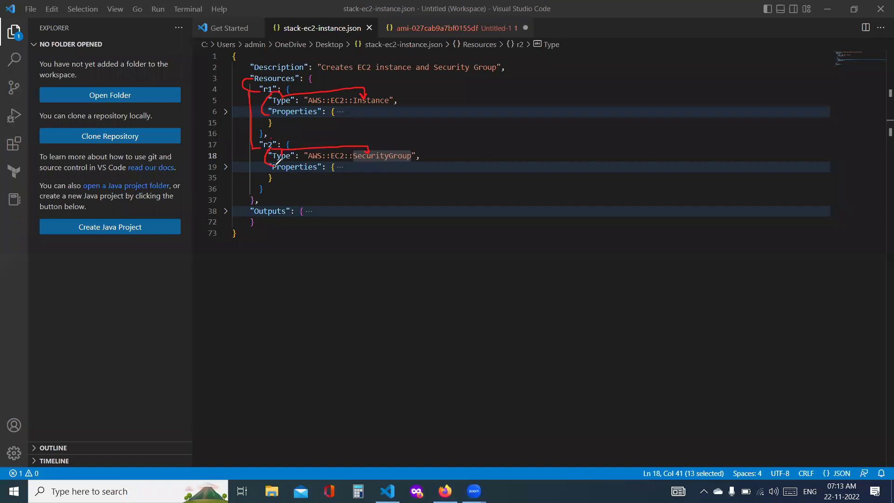
left_click_drag(273, 117, 296, 115)
Expand r1's Properties to examine the ImageId and KeyName entries
left_click(226, 112)
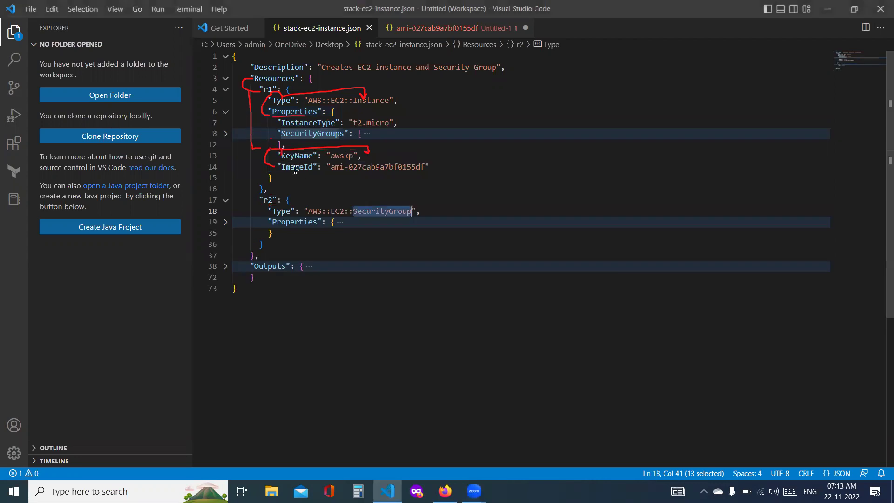
double_click(297, 167)
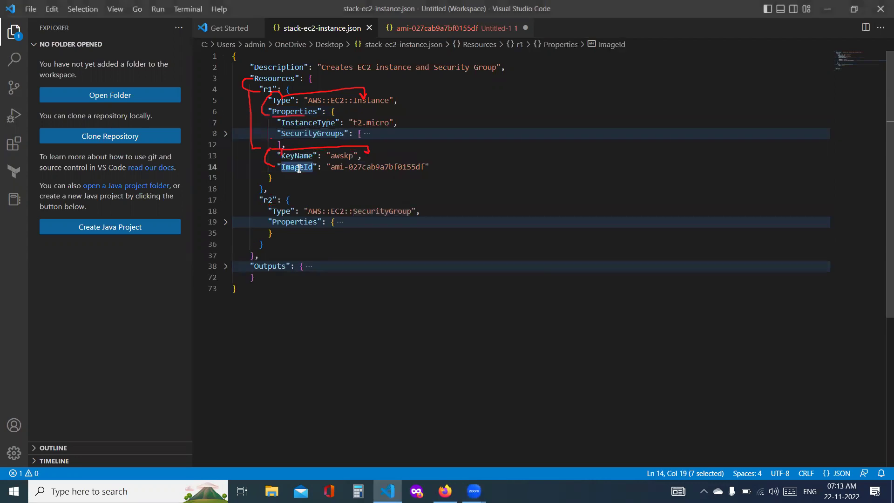
double_click(355, 167)
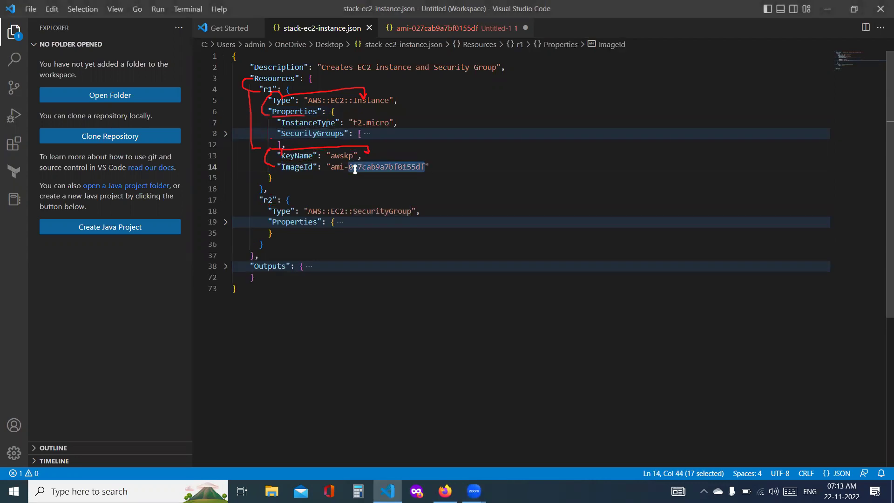
double_click(344, 156)
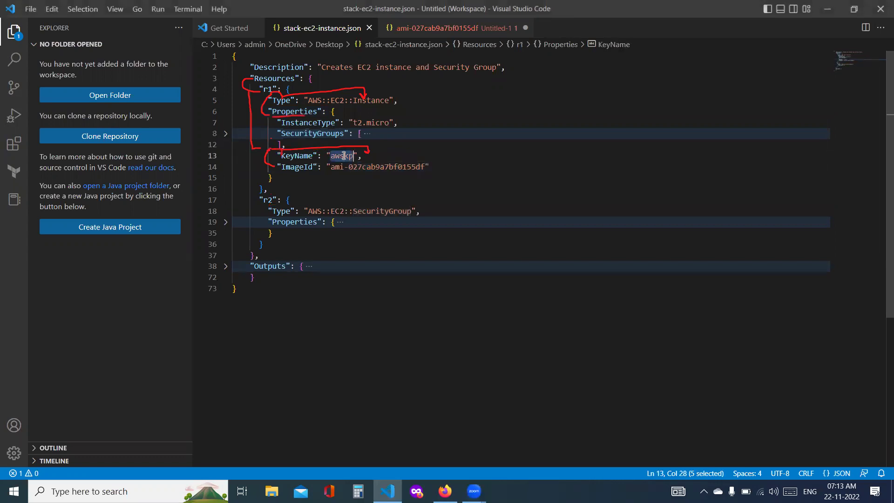
Expand r2's Properties to examine its ingress rules, and clear the red annotations from the template
double_click(325, 134)
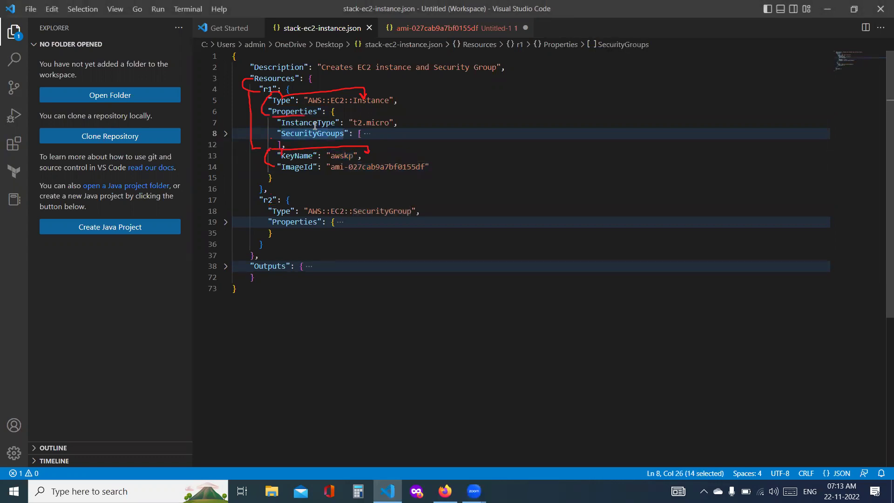
double_click(316, 124)
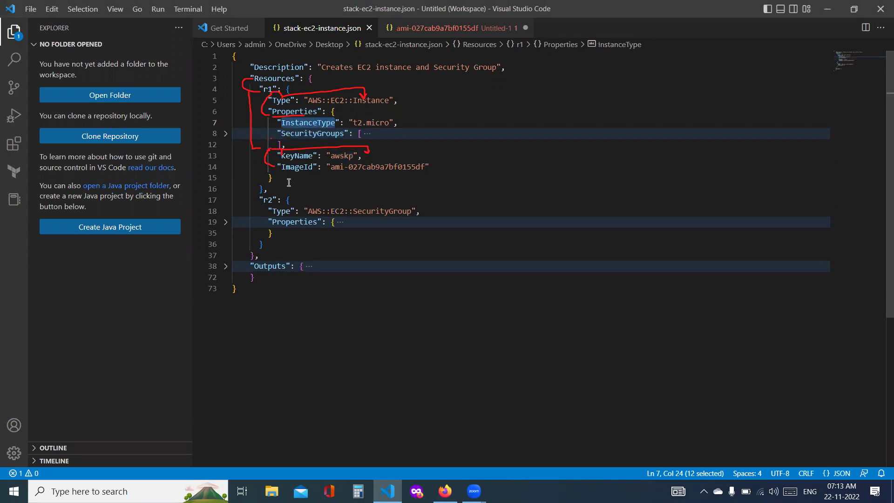
left_click(225, 222)
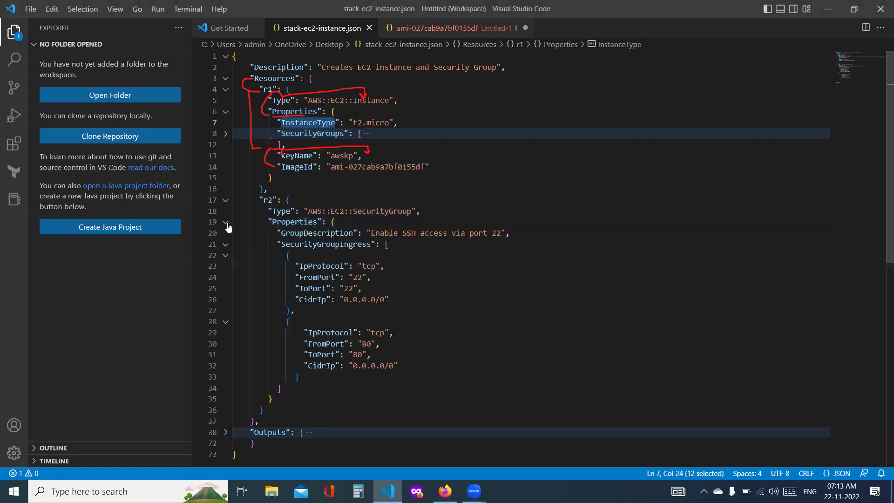
scroll(228, 227, "down", 2)
scroll(227, 222, "down", 1)
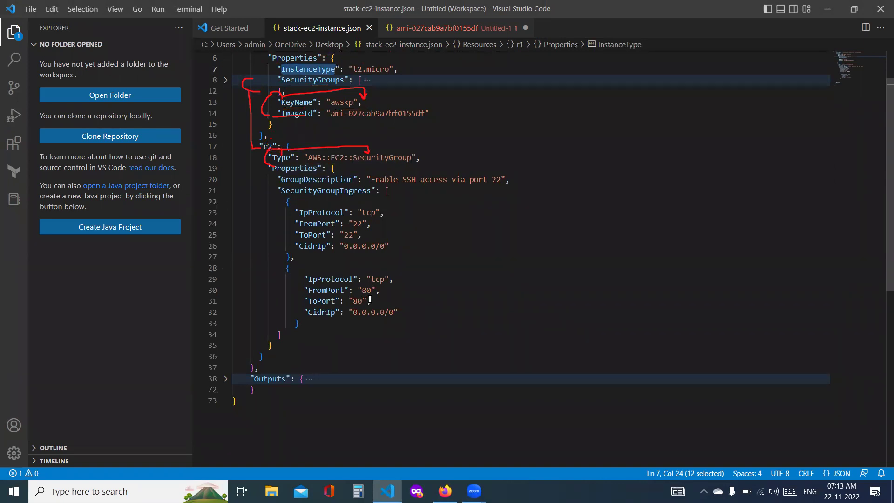
key("Escape")
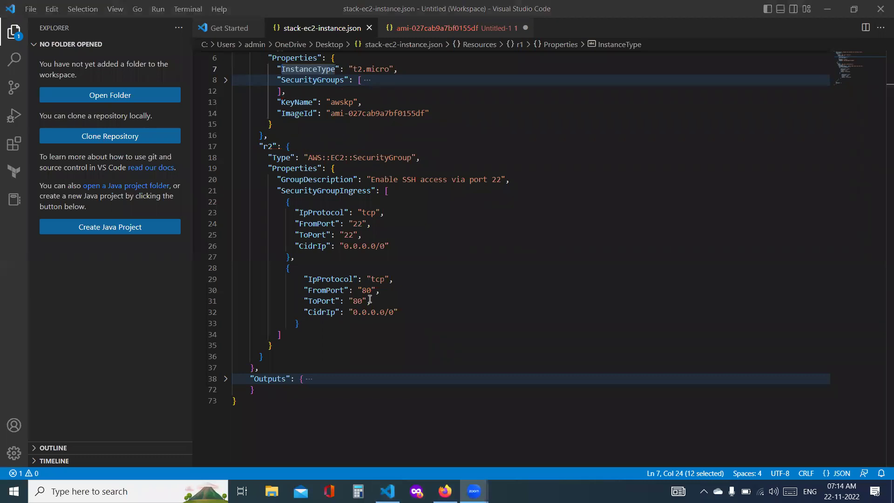
scroll(424, 137, "up", 2)
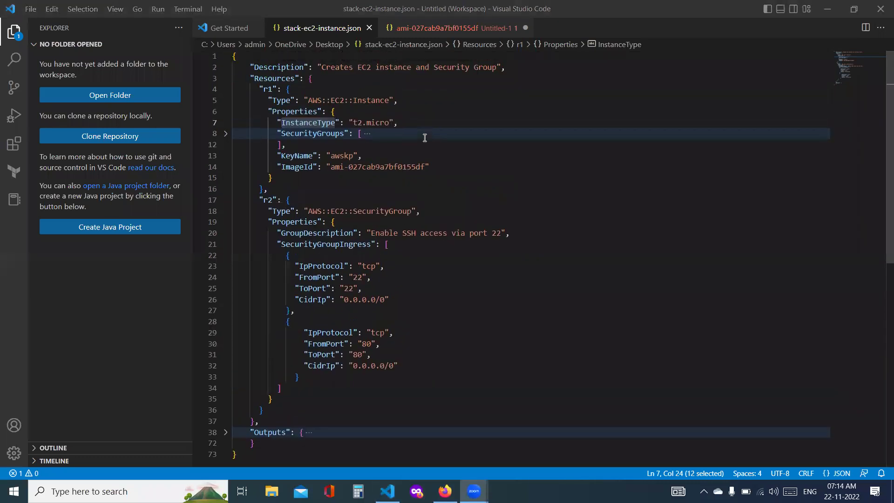
Collapse Resources, expand Outputs, and set the InstanceId output's Ref value to r1
left_click(224, 79)
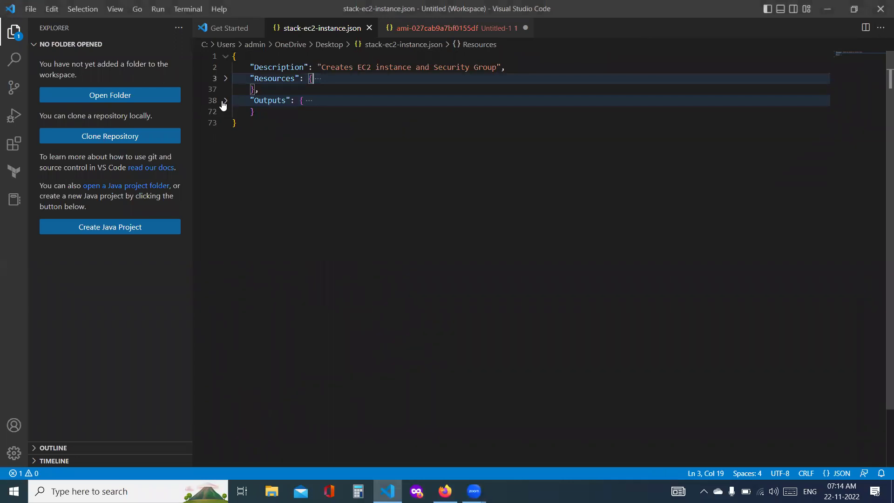
left_click(224, 101)
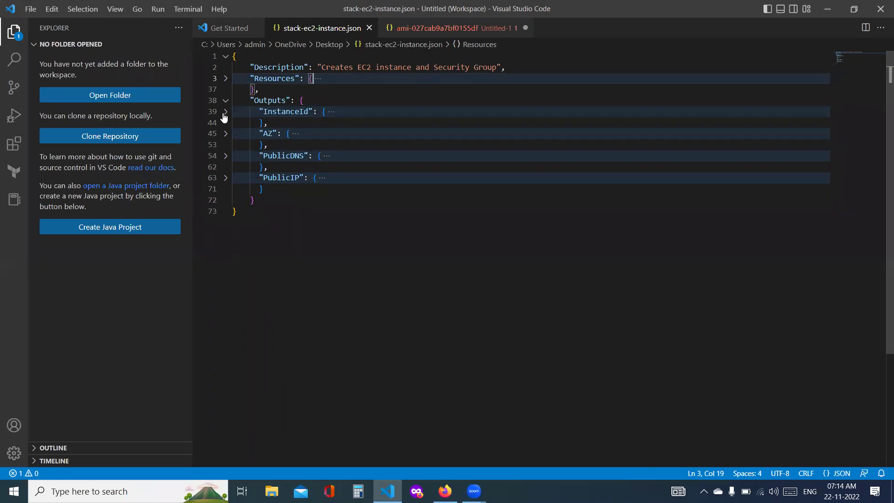
left_click(224, 113)
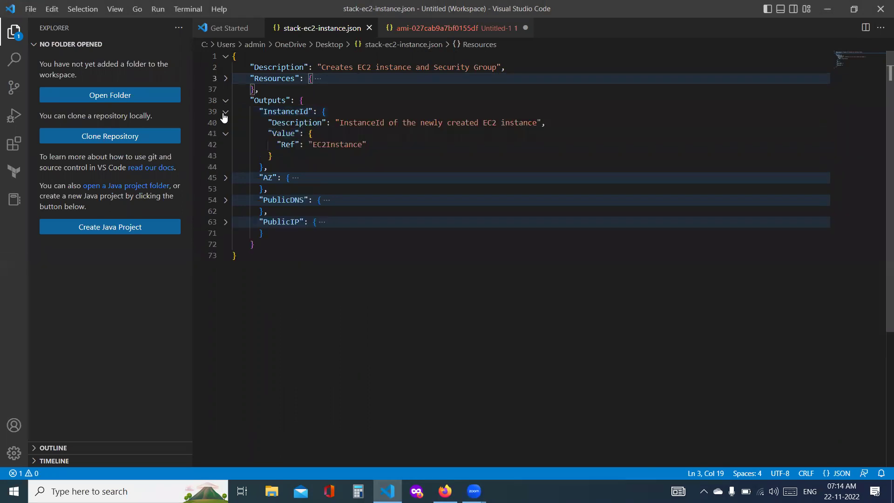
double_click(335, 146)
type("r1")
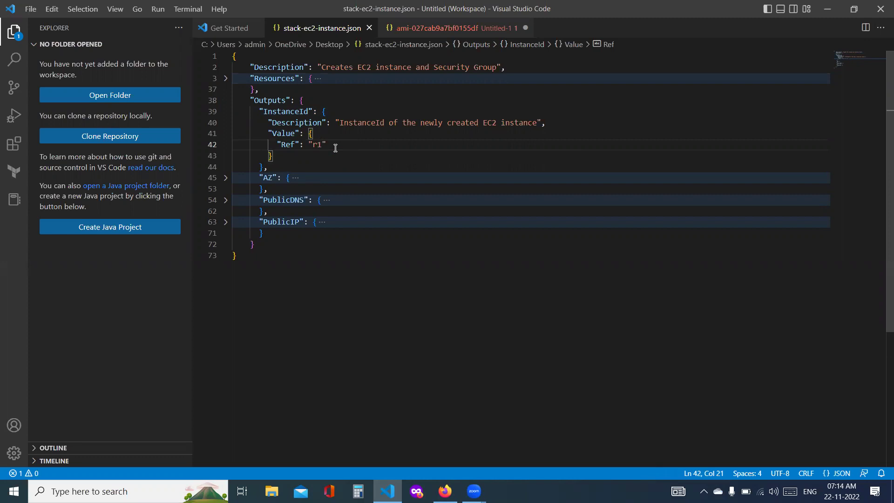
left_click(225, 113)
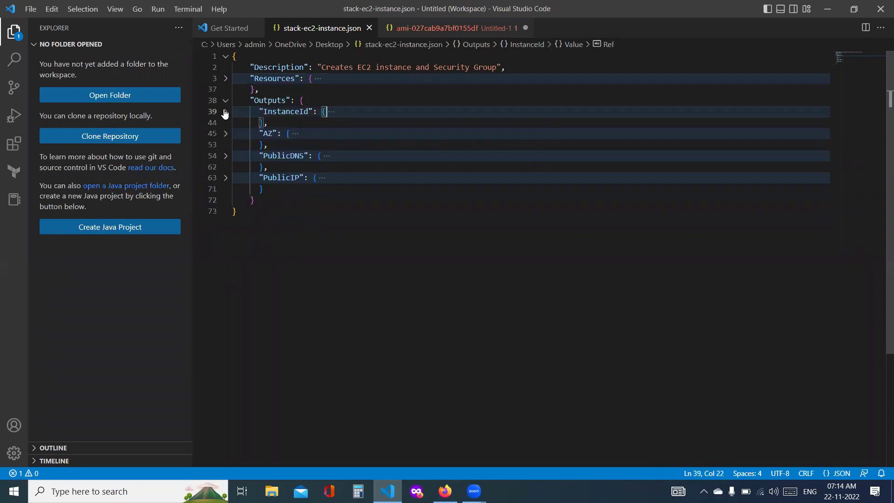
Replace EC2Instance with r1 in the AZ output's Fn::GetAtt list and collapse the AZ block
left_click(226, 135)
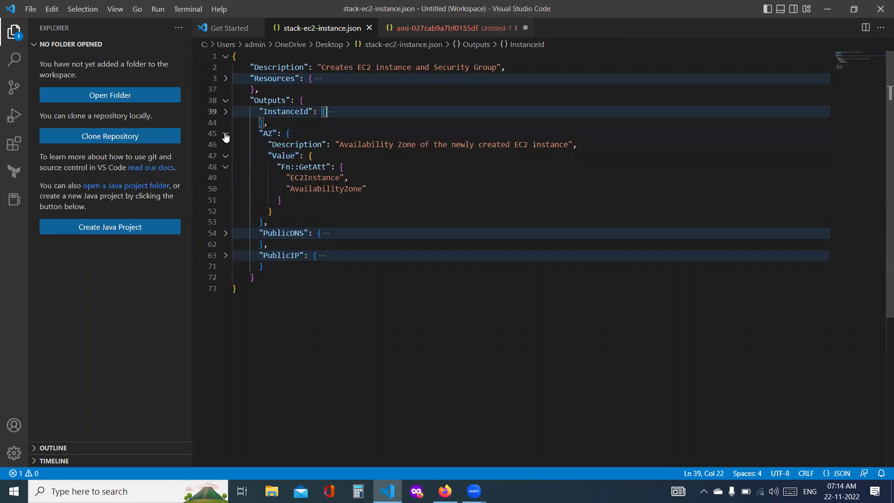
double_click(307, 179)
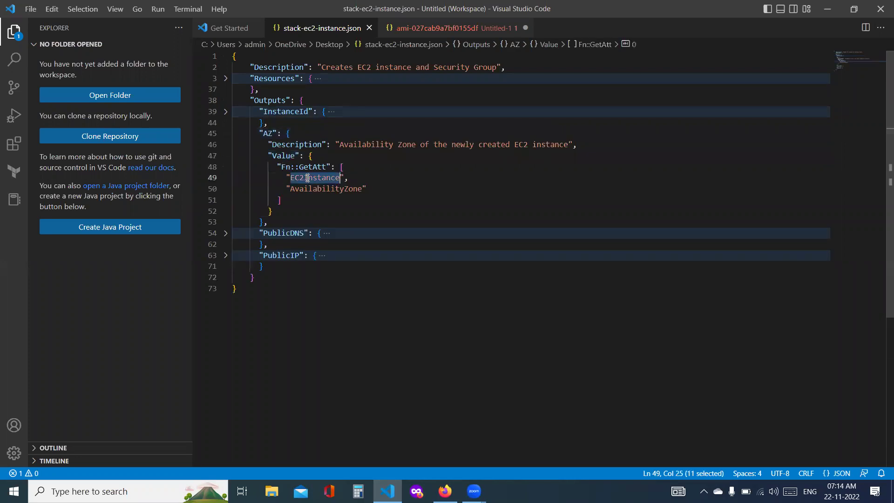
double_click(283, 167)
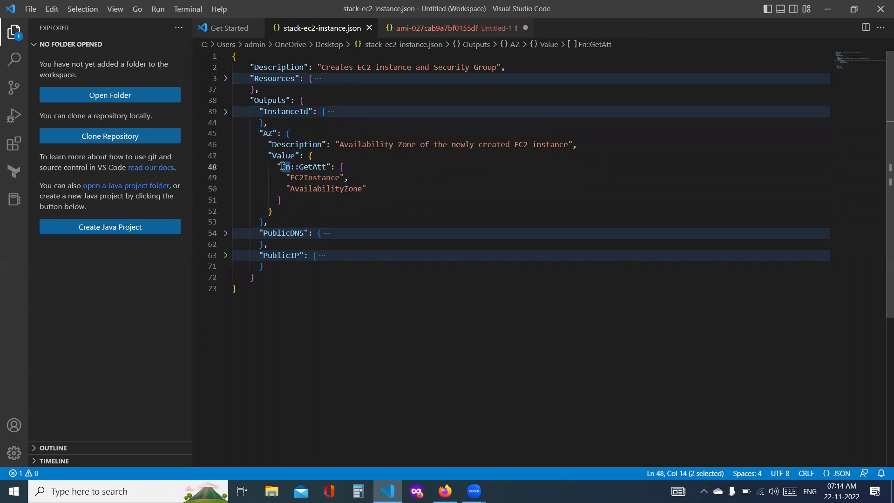
left_click(317, 167)
double_click(317, 167)
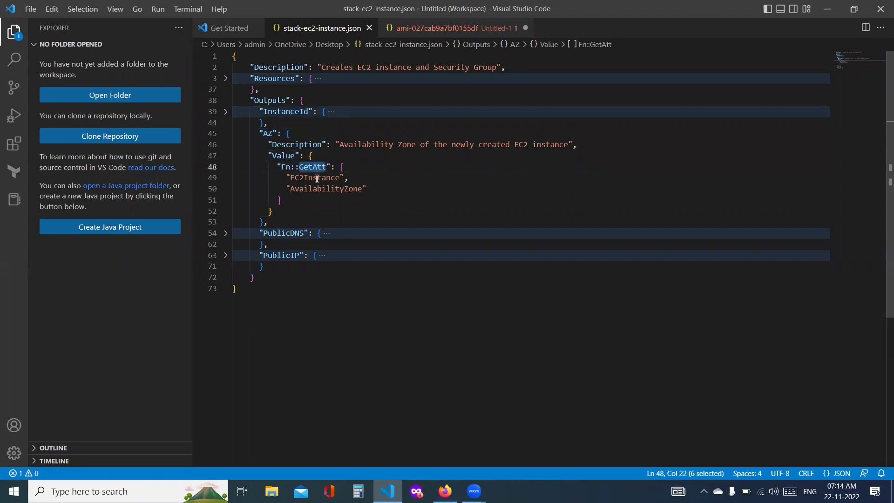
double_click(317, 180)
type("r1")
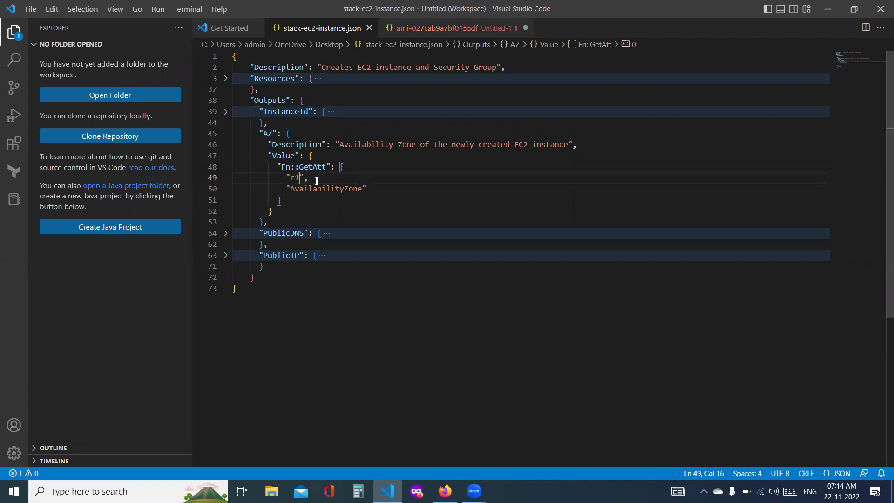
double_click(317, 189)
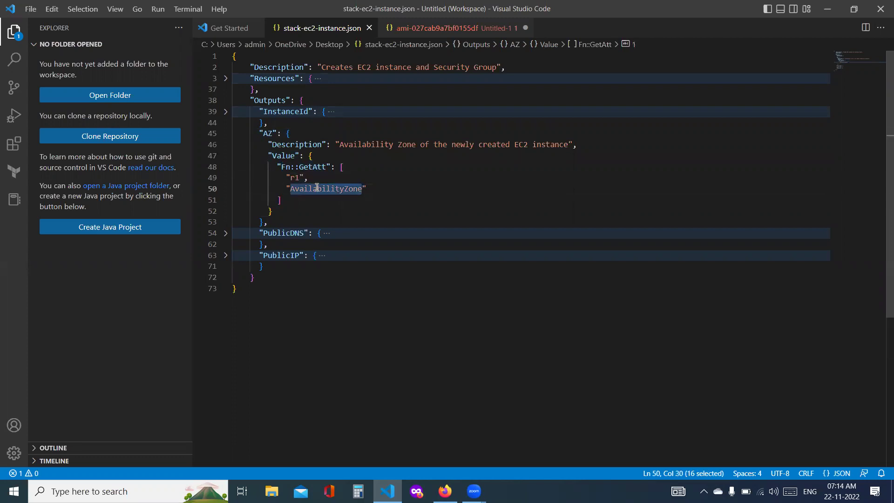
left_click(225, 134)
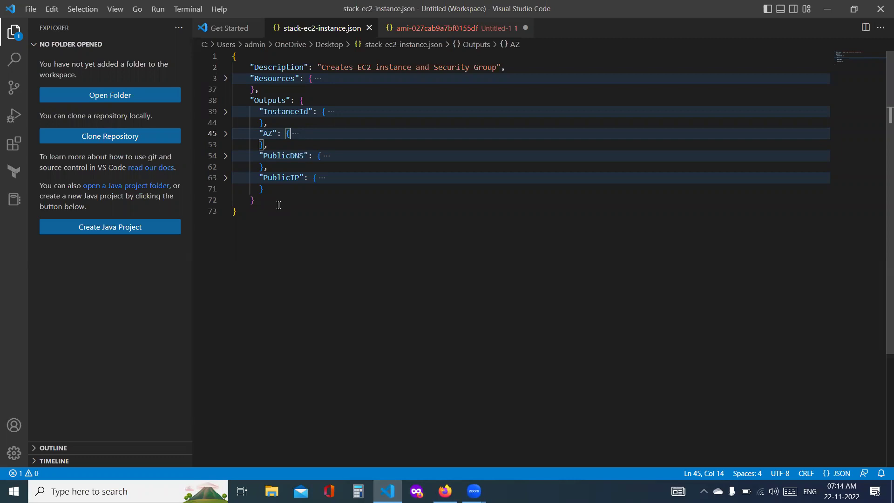
Delete the InstanceId, AZ and PublicIP entries from Outputs, removing the leftover blank line and trailing comma
double_click(266, 101)
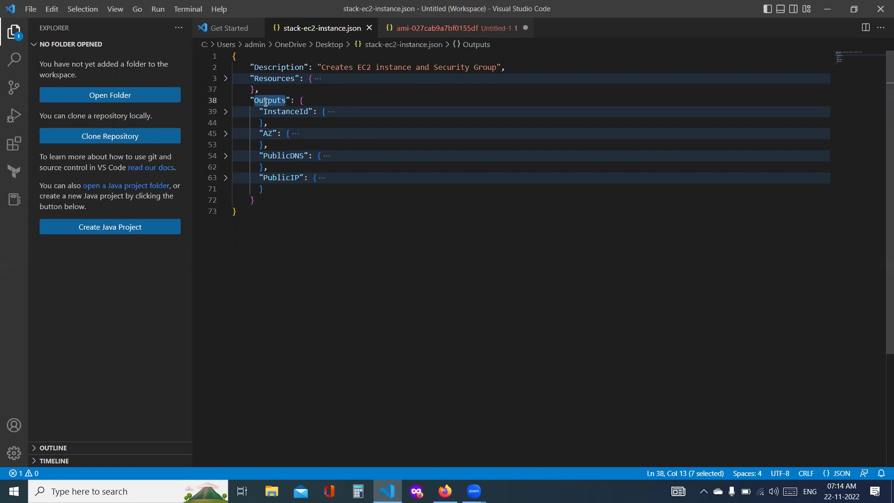
left_click(271, 146)
left_click_drag(271, 146, 237, 113)
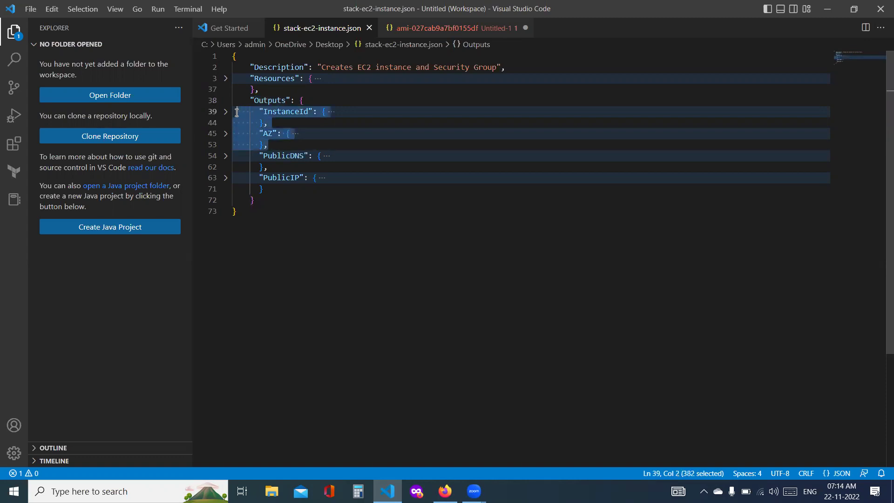
key("BackSpace")
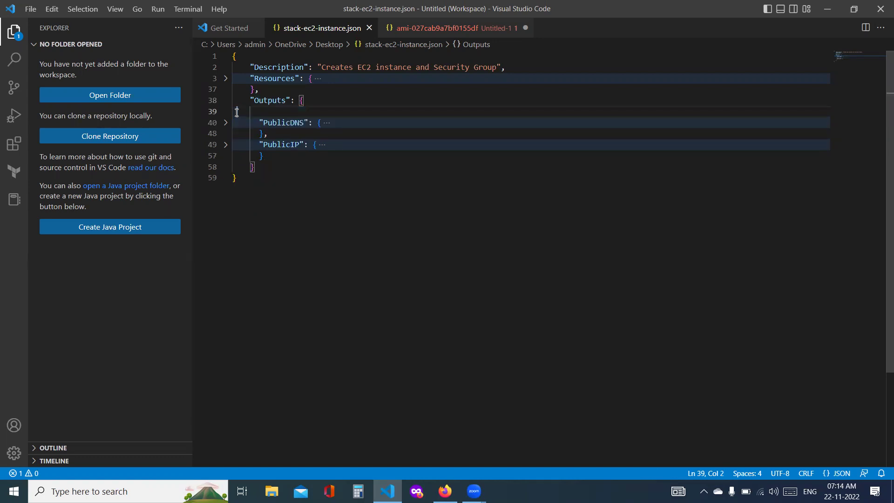
left_click(273, 151)
left_click_drag(273, 149, 265, 138)
key("BackSpace")
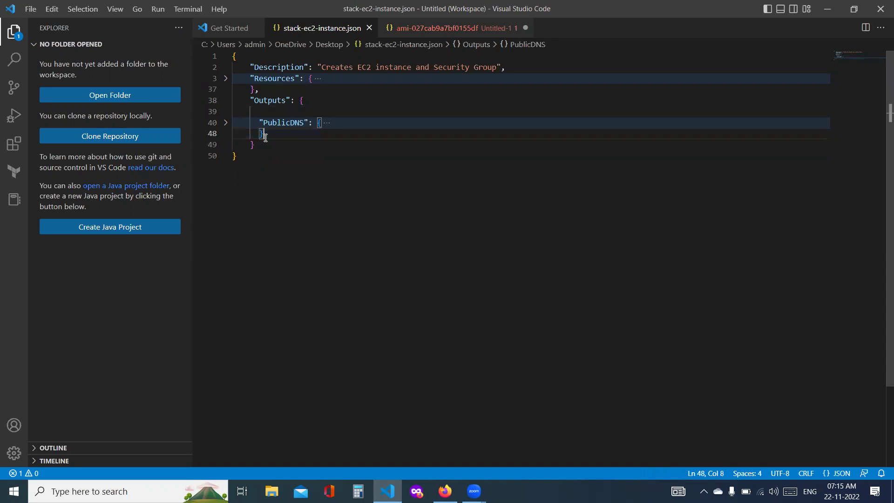
left_click(262, 112)
key("Delete")
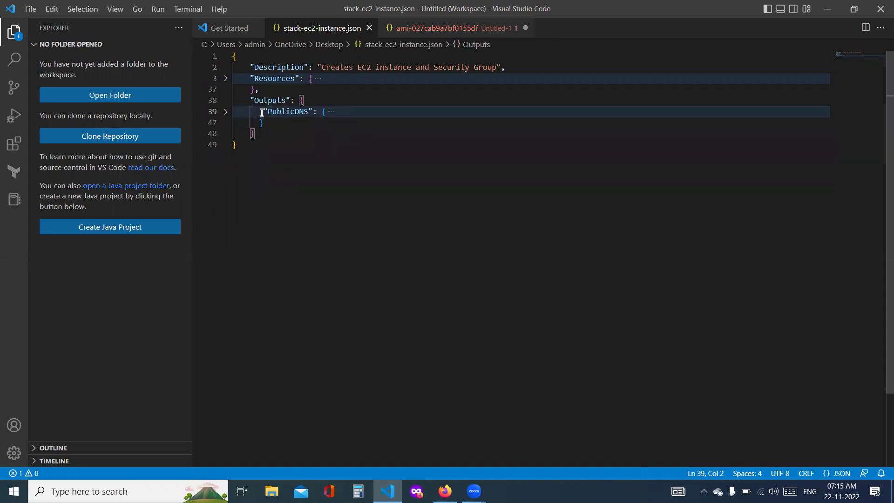
Expand the PublicDNS output and replace EC2Instance with r1 in its Fn::GetAtt list
left_click(225, 112)
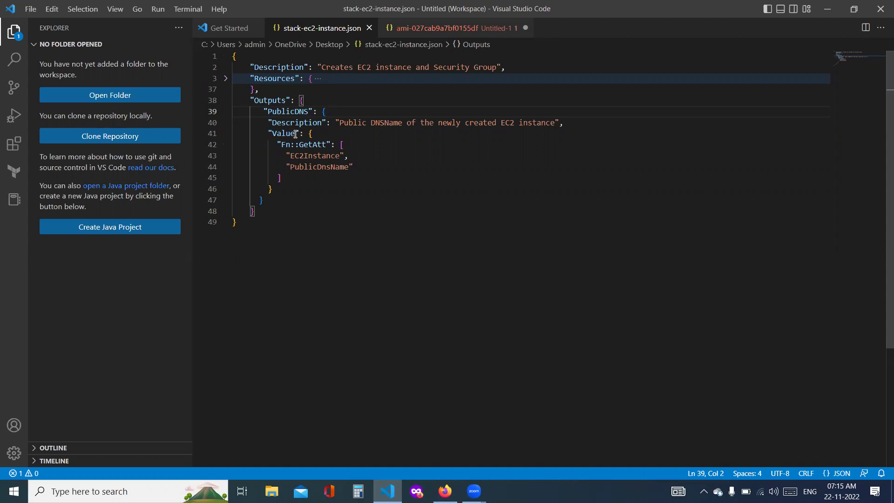
double_click(330, 157)
type("r1")
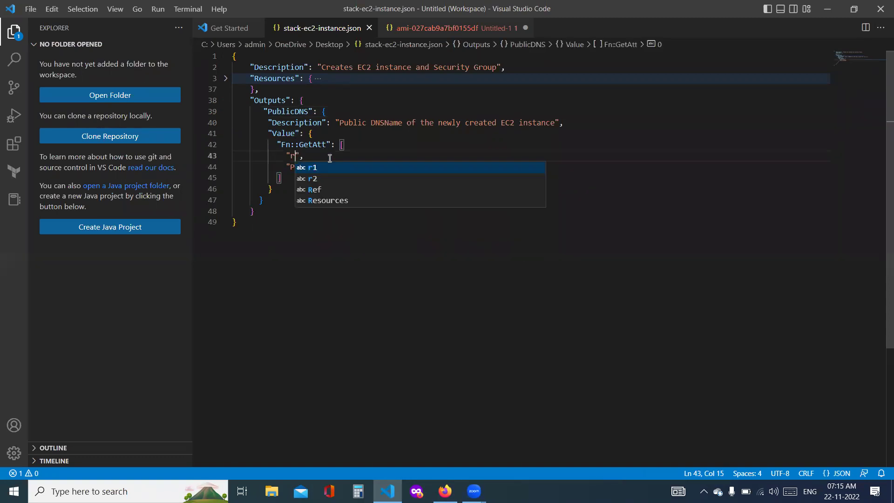
left_click(319, 167)
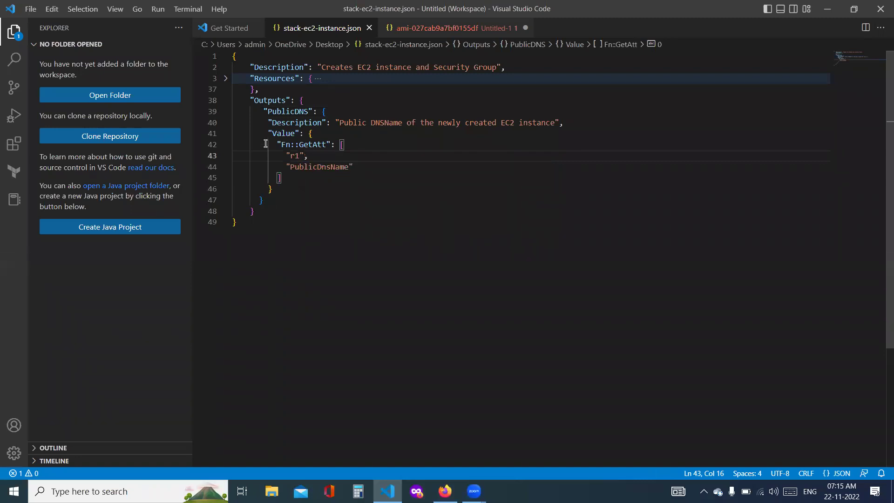
Delete the entire Outputs section together with the comma that follows the Resources block
left_click(265, 206)
left_click_drag(265, 207, 255, 92)
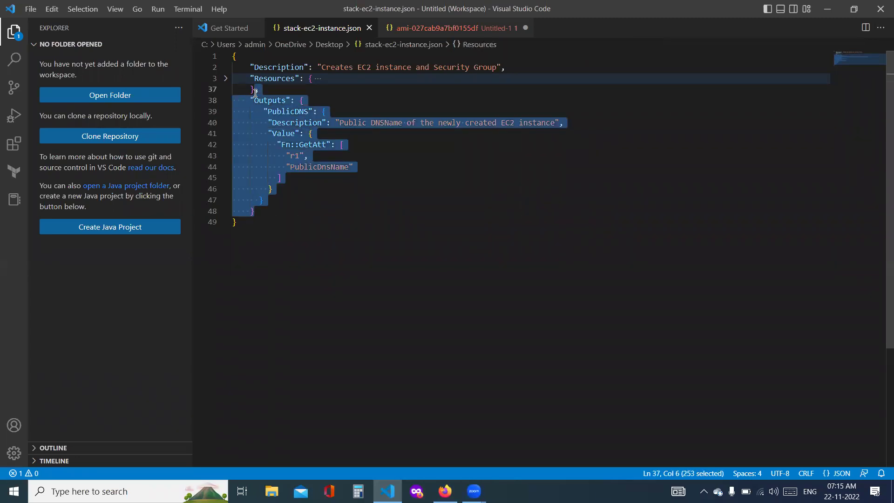
key("Delete")
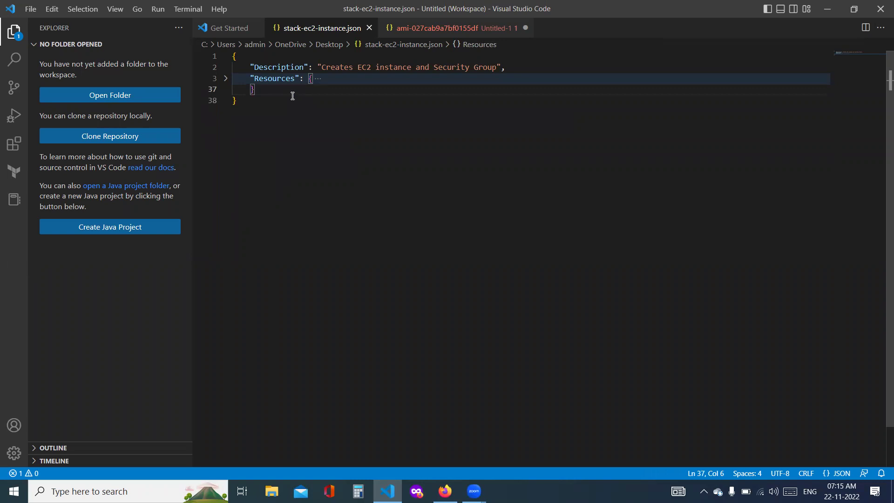
Expand the Resources section and copy the entire simplified template
left_click(225, 78)
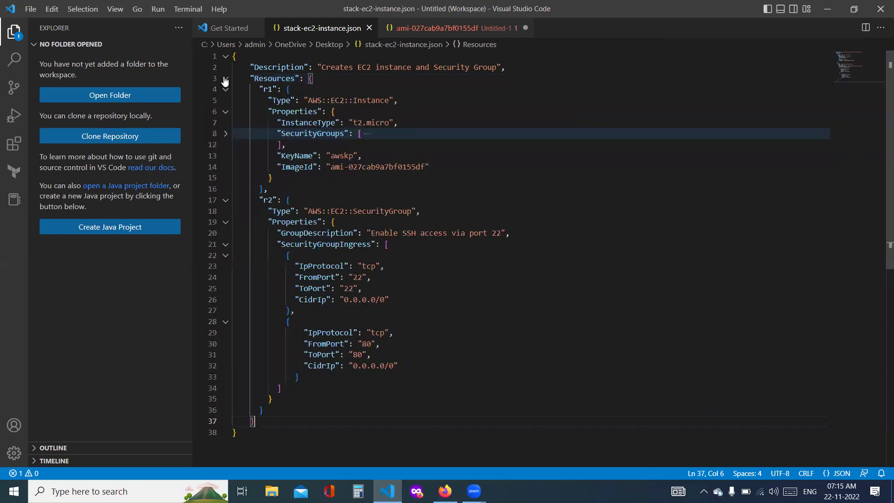
left_click(313, 322)
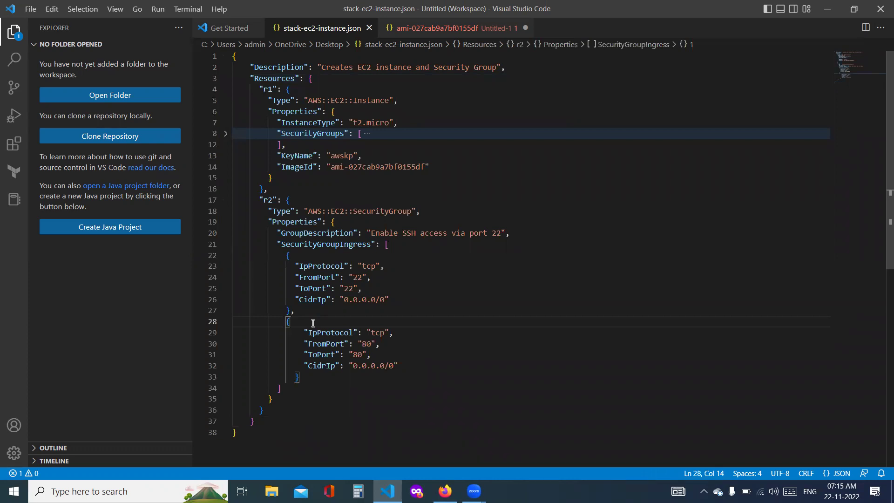
left_click(289, 446)
key("ctrl+a")
key("ctrl+c")
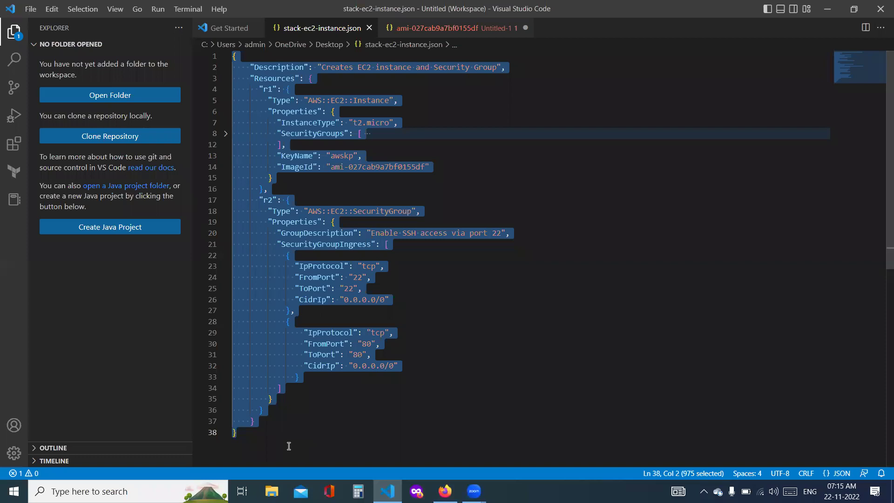
left_click(288, 446)
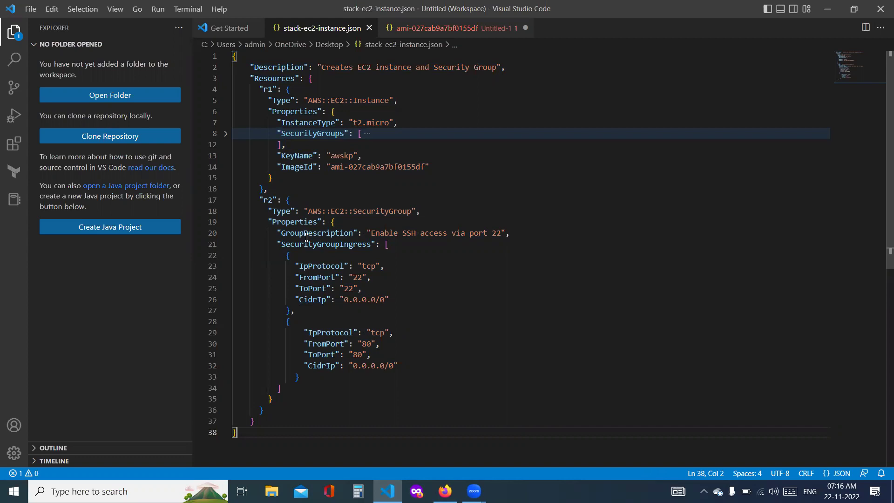
key("ctrl+a")
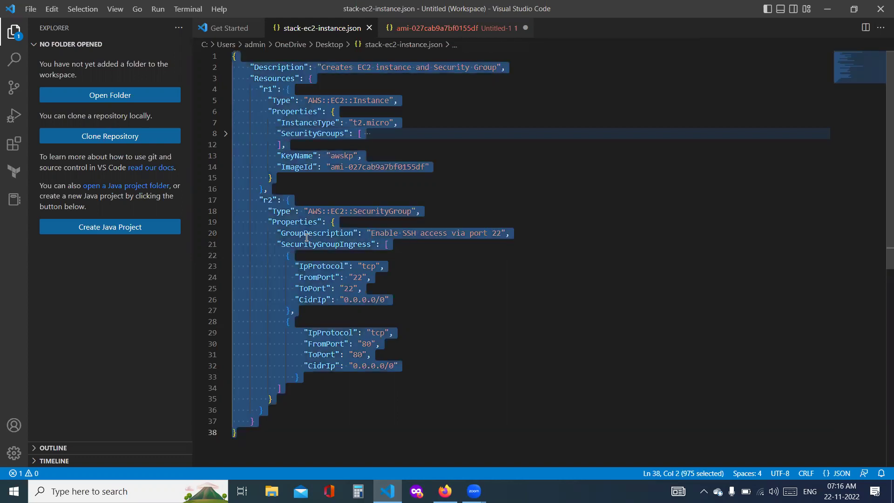
Switch to the browser's JSON formatter page, replace its input with the copied template, and beautify it with 2 Tab Space
left_click(445, 491)
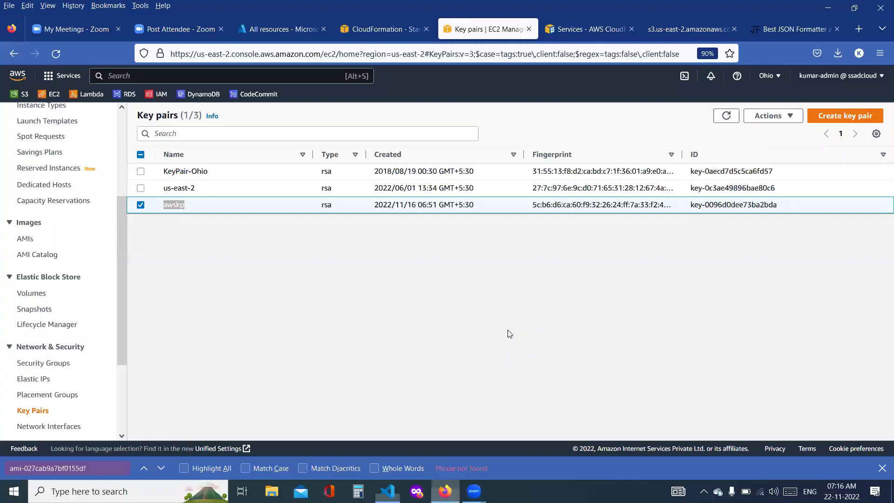
left_click(786, 31)
left_click(219, 378)
key("ctrl+a")
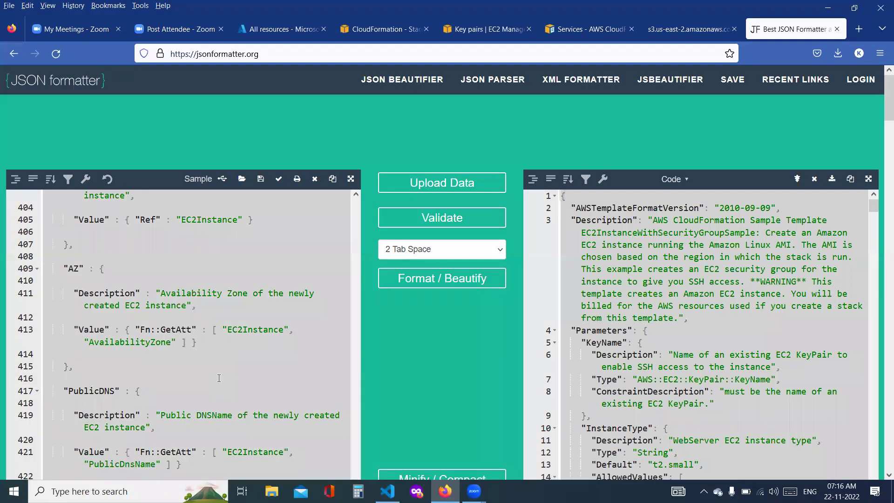
key("ctrl+v")
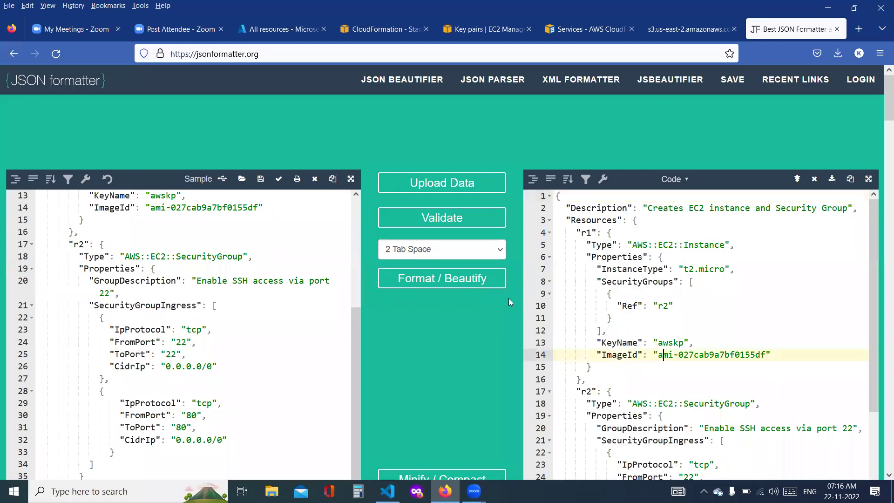
left_click(463, 281)
Copy the entire formatted JSON and replace the contents of stack-ec2-instance.json in Visual Studio Code with it
left_click(655, 339)
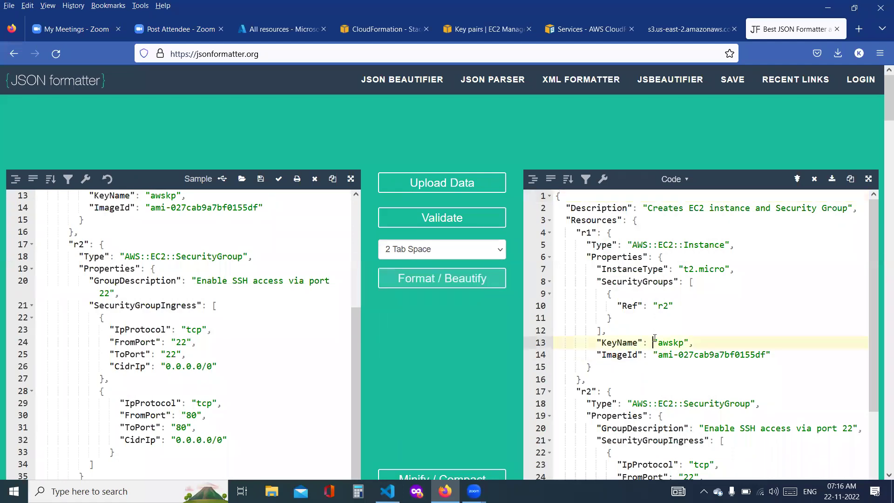
key("ctrl+a")
key("ctrl+c")
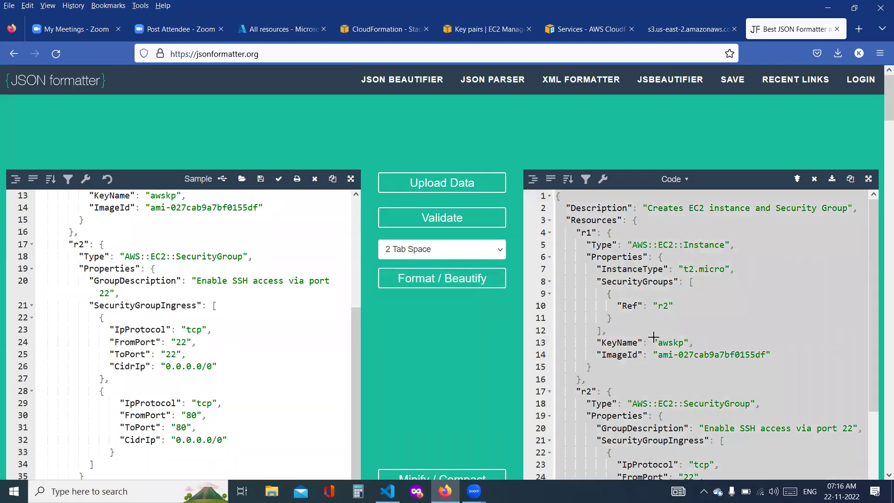
key("alt+Tab")
key("ctrl+v")
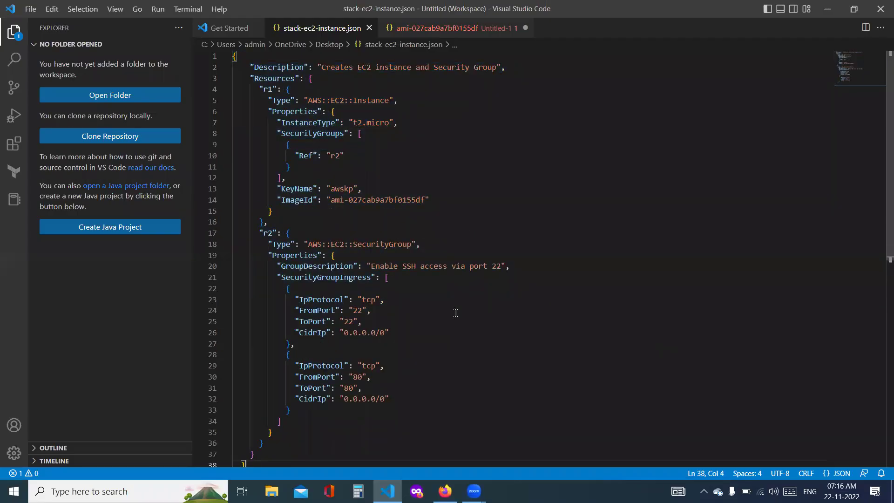
scroll(456, 313, "down", 4)
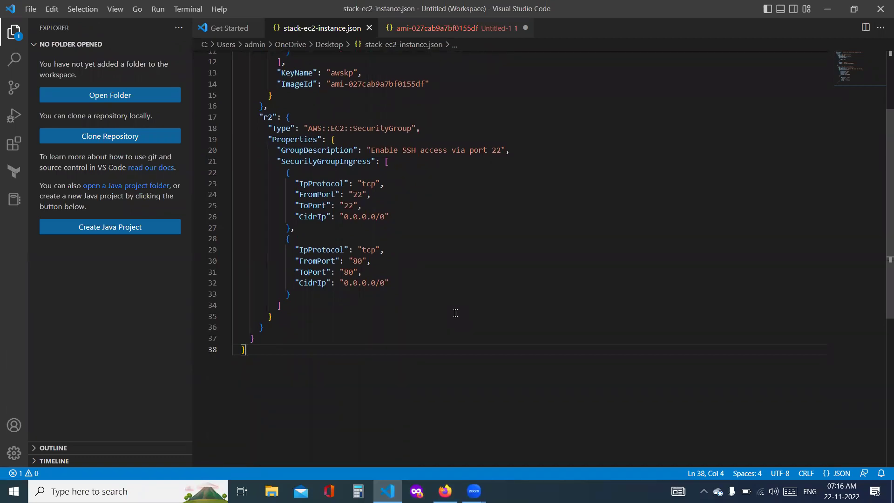
In the browser's CloudFormation Create stack page, upload stack-ec2-instance.json from the Desktop as the template file and continue to the stack details
left_click(444, 491)
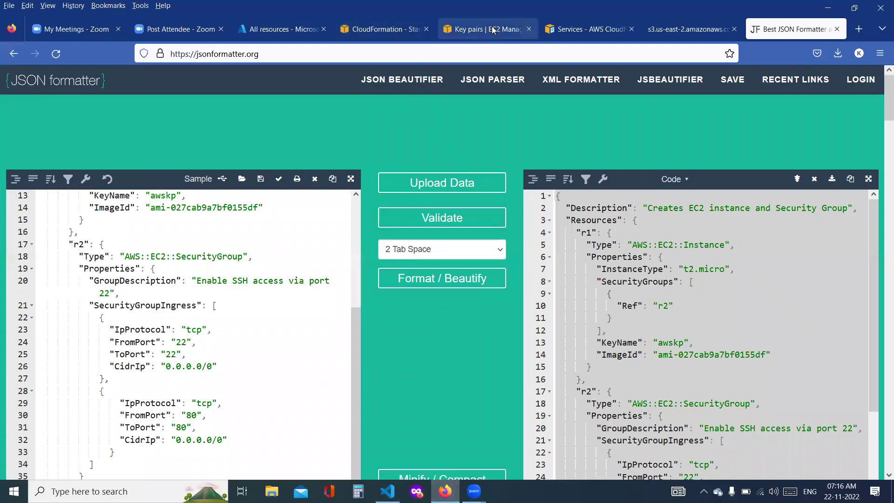
left_click(369, 34)
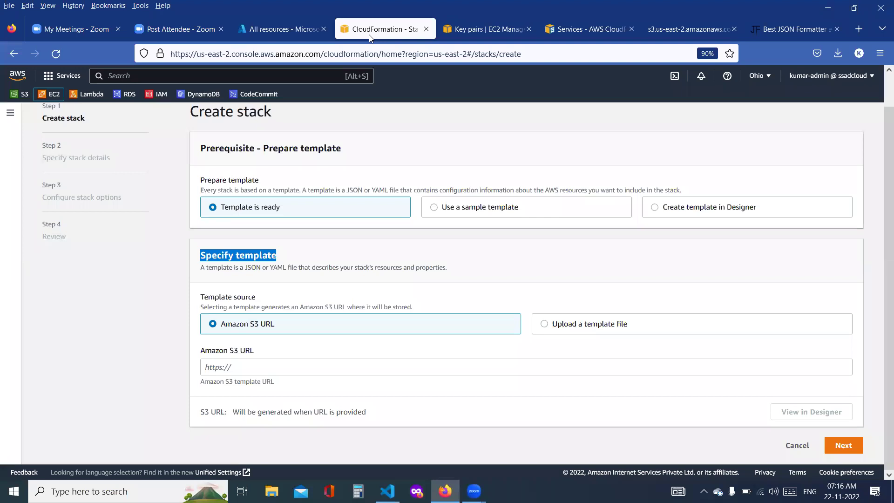
left_click(228, 241)
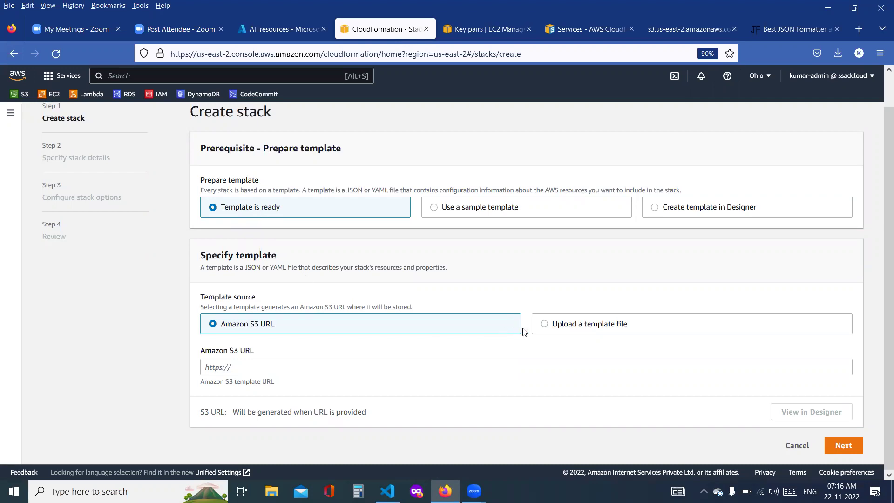
left_click(548, 331)
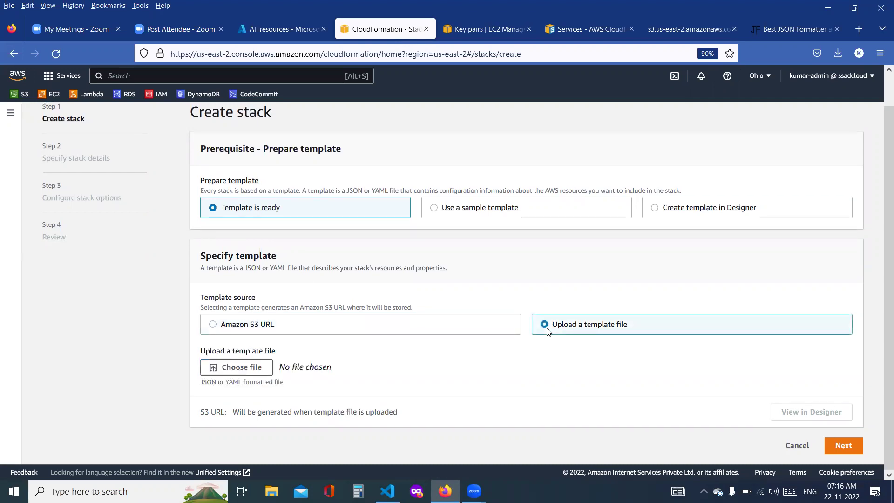
left_click(242, 368)
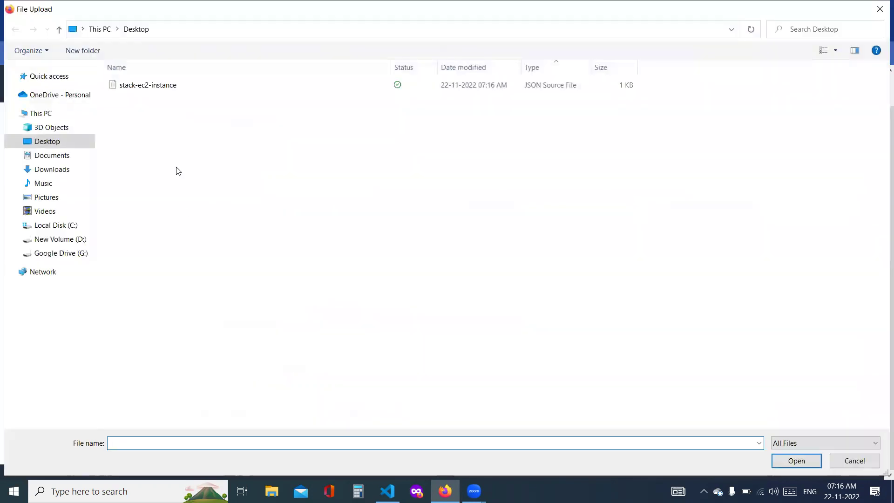
double_click(151, 87)
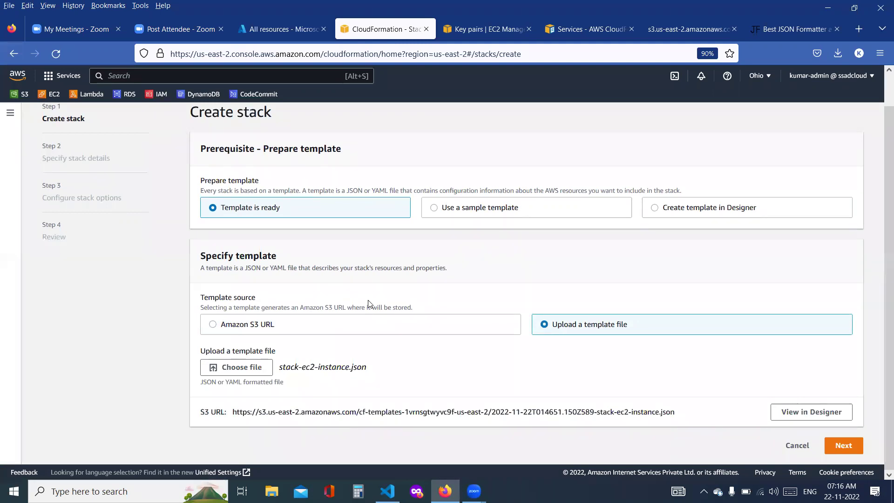
left_click(837, 448)
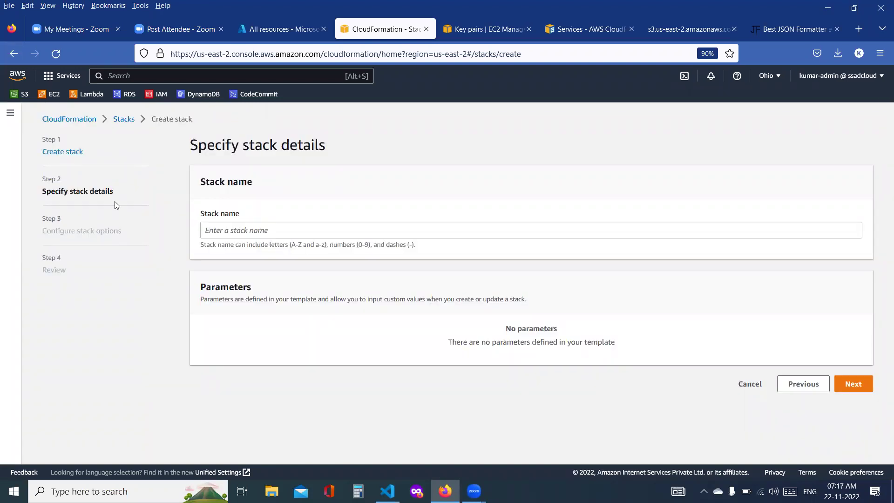
Name the stack stack-ec2-instance and continue with the default stack options to the review page
triple_click(50, 178)
left_click(206, 231)
type("s")
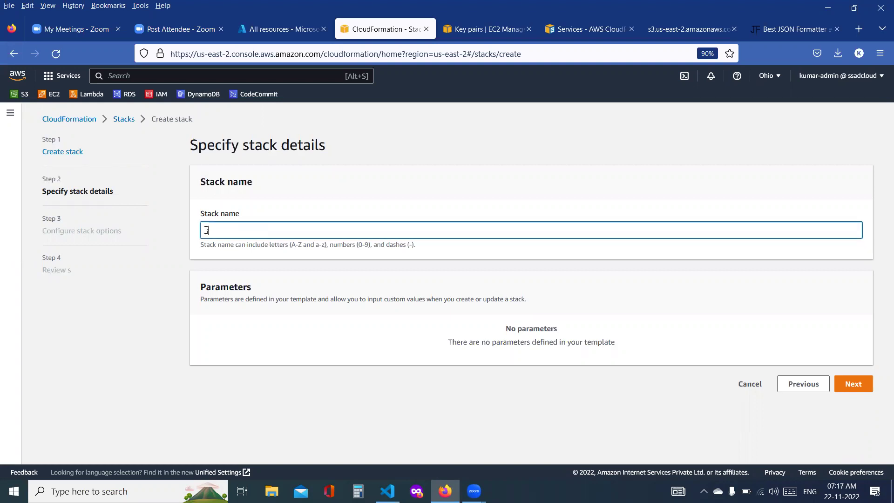
type("tack-ec2-instance")
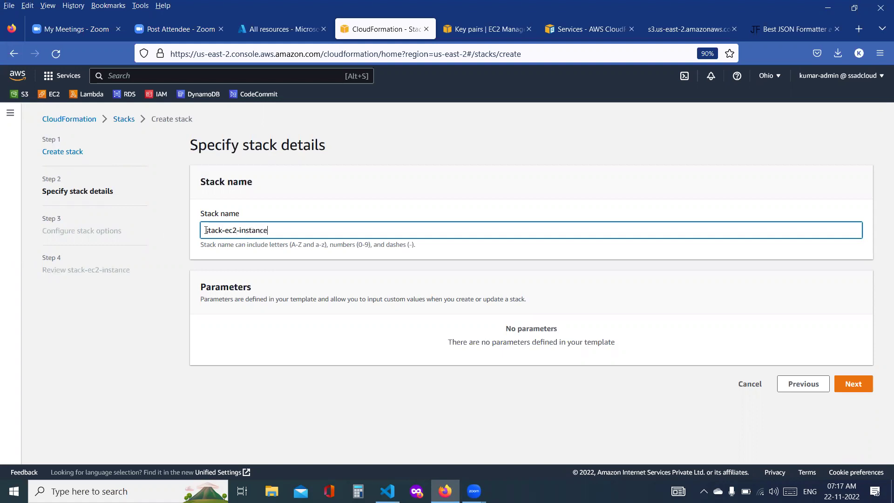
double_click(227, 288)
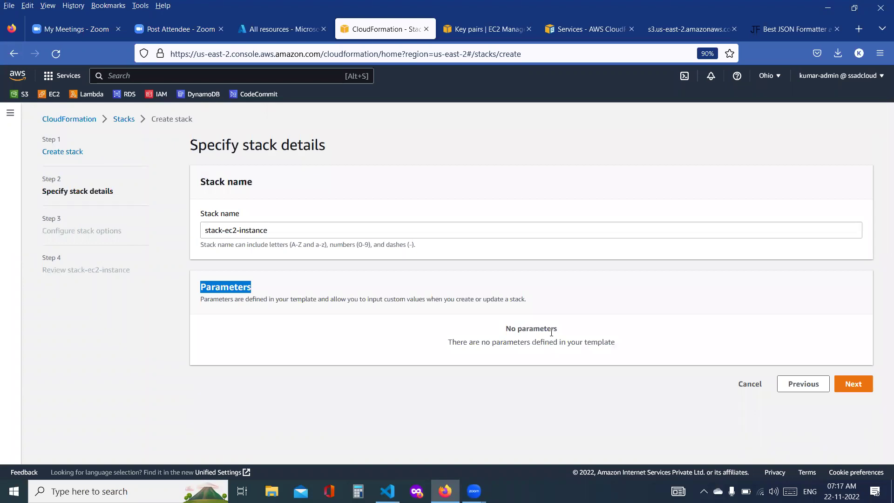
left_click(859, 380)
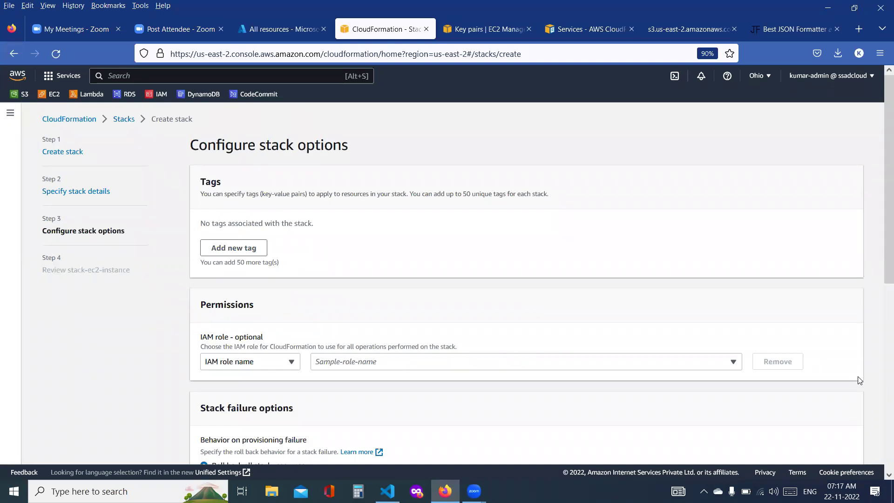
scroll(860, 380, "down", 7)
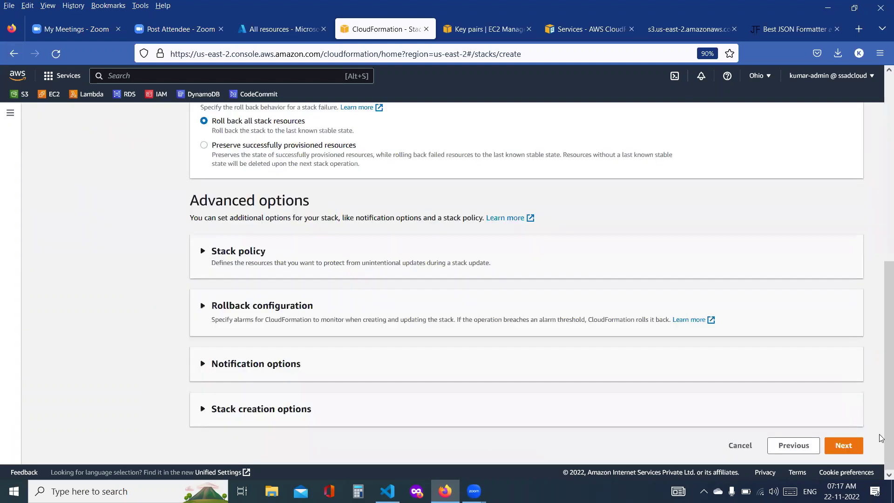
left_click(841, 447)
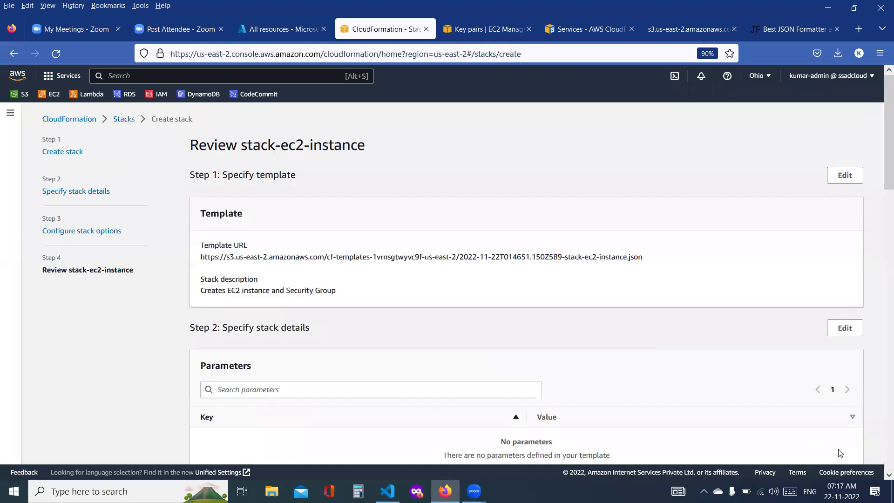
Review the template URL, stack description and configured options, and submit the stack for creation
scroll(707, 410, "down", 15)
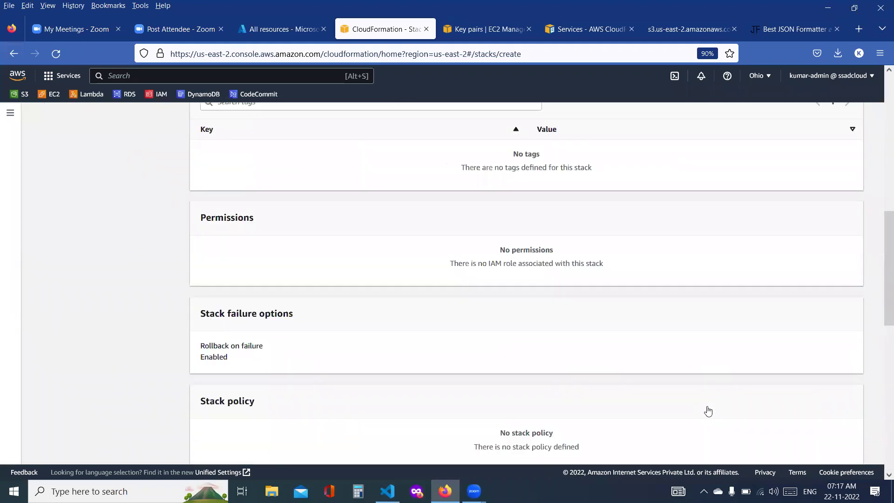
scroll(709, 412, "down", 3)
scroll(708, 410, "up", 18)
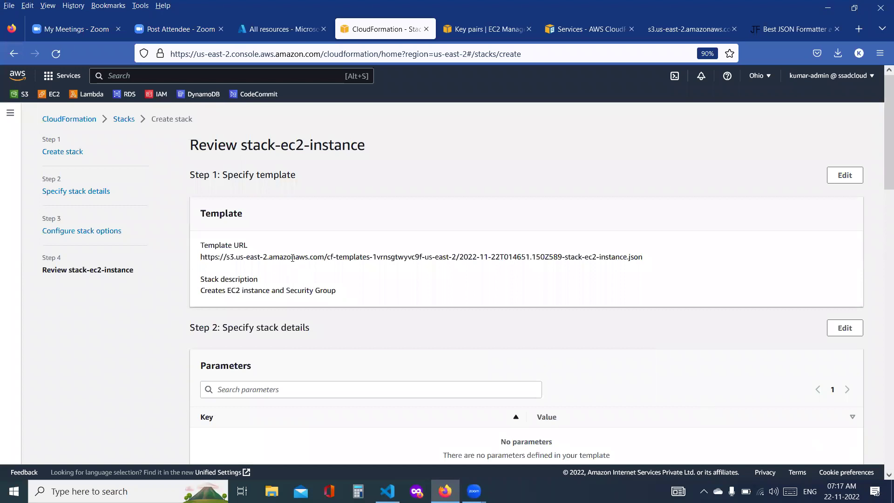
triple_click(223, 251)
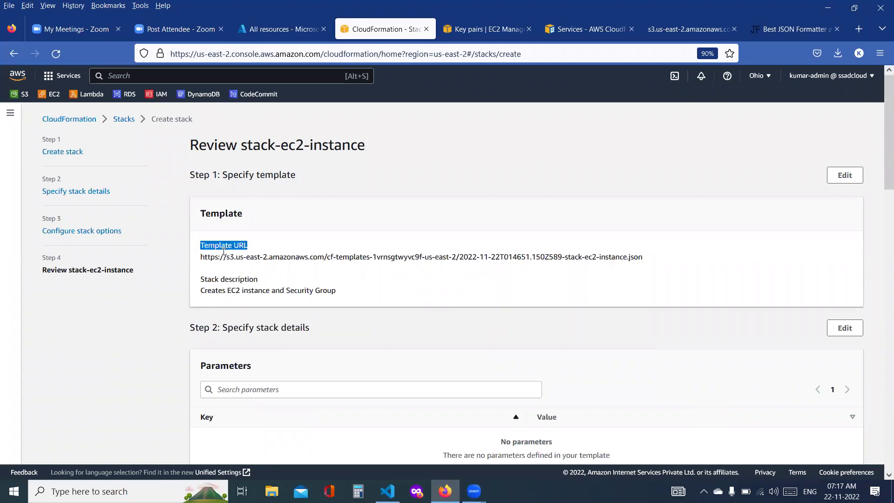
triple_click(222, 279)
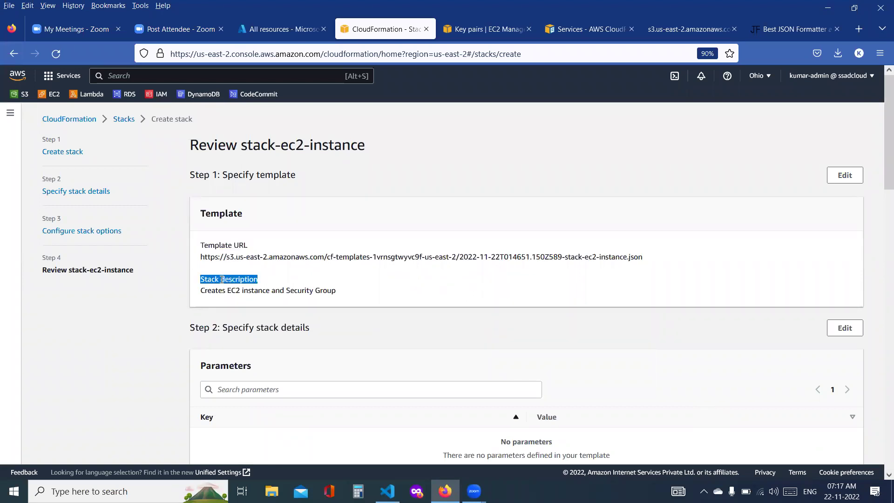
scroll(222, 279, "down", 3)
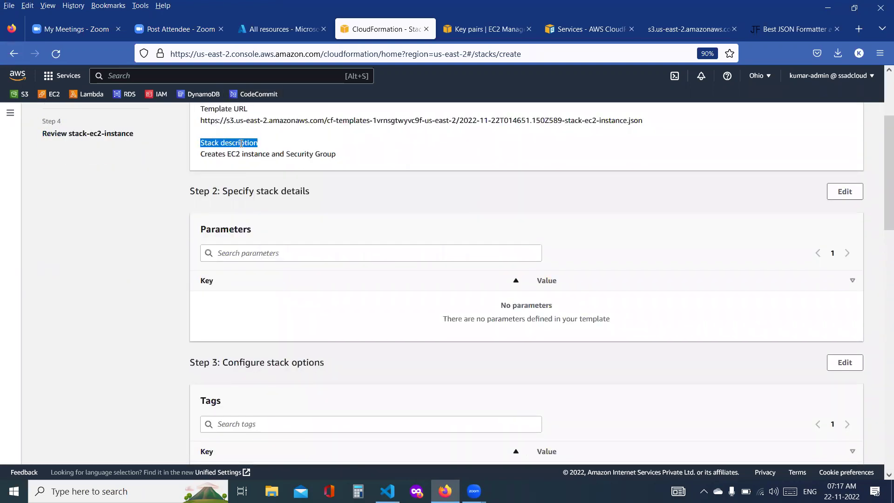
triple_click(218, 154)
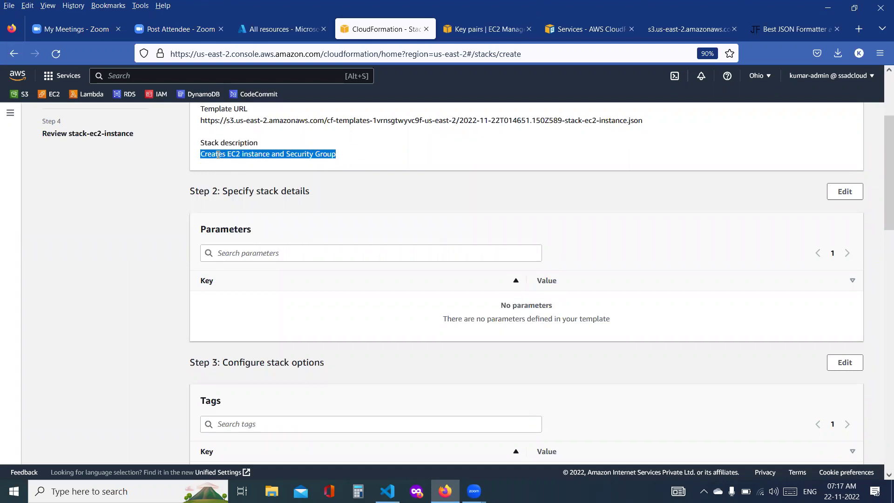
scroll(241, 231, "down", 3)
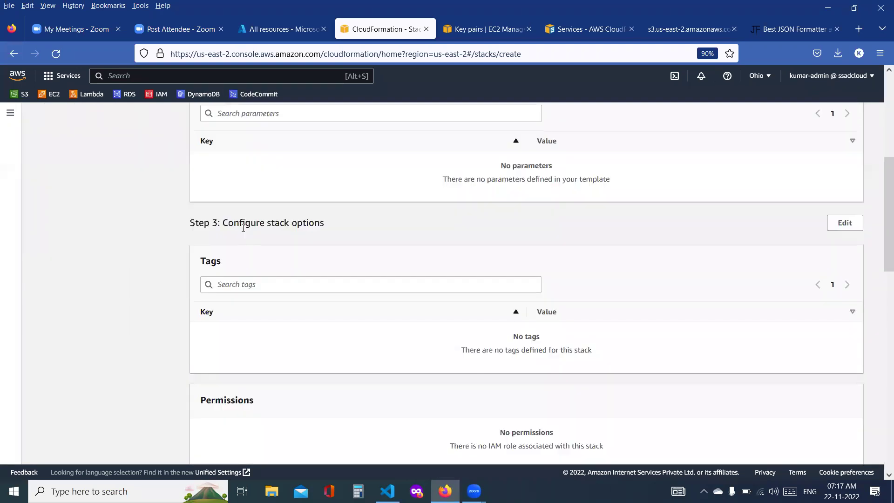
scroll(265, 311, "down", 15)
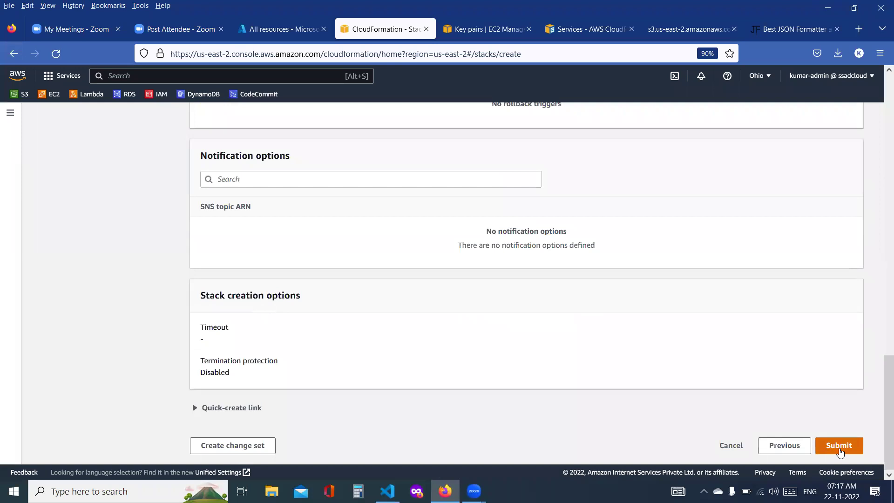
left_click(840, 452)
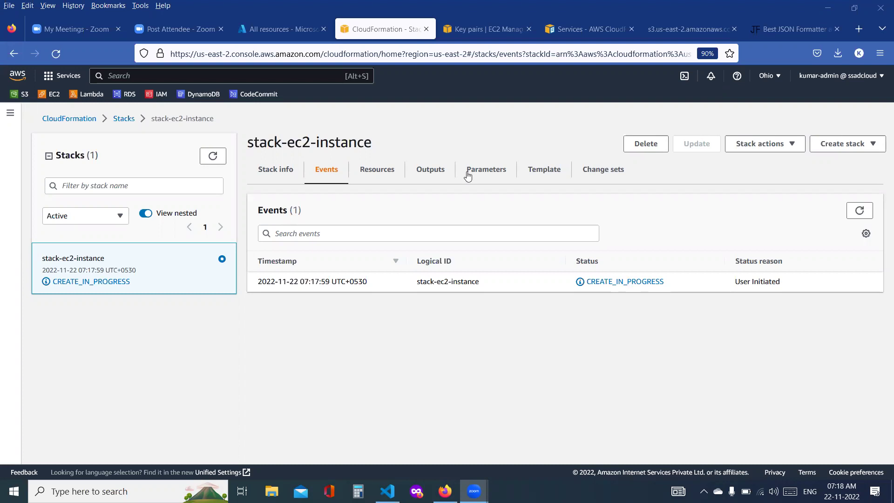
Refresh the stack's events and check the r1 entry in its list of created resources
left_click(859, 211)
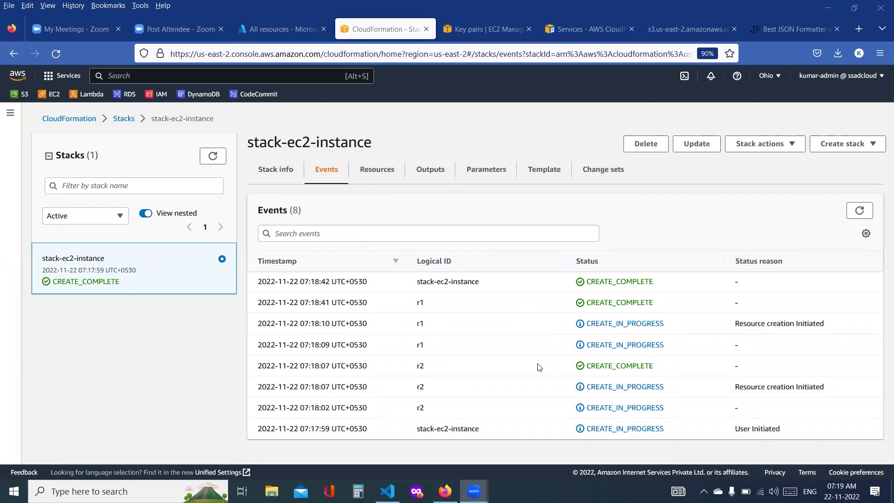
left_click(378, 172)
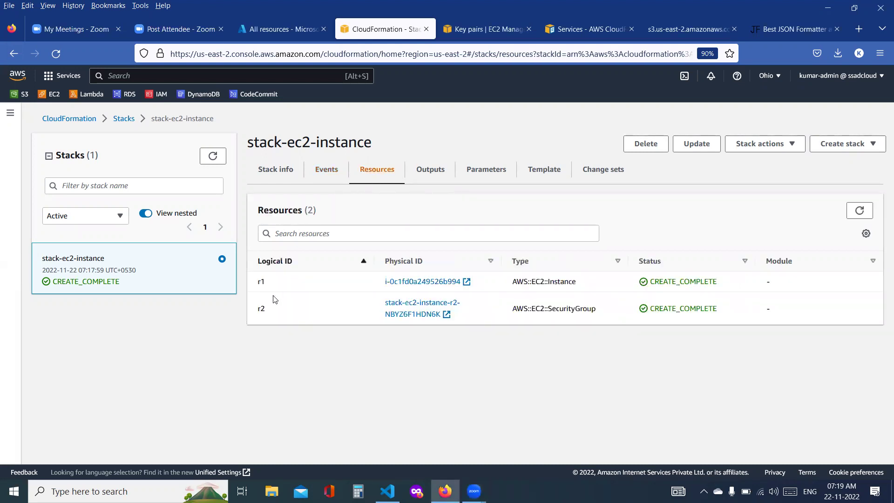
double_click(264, 284)
Open the r1 EC2 instance from the stack resources, clear the instance ID filter, and examine the new t2.micro instance's details
left_click(446, 282)
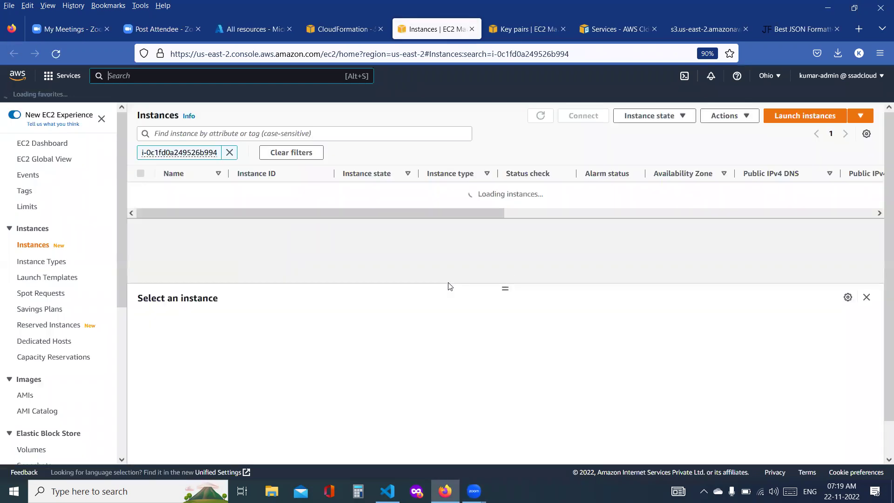
left_click(230, 152)
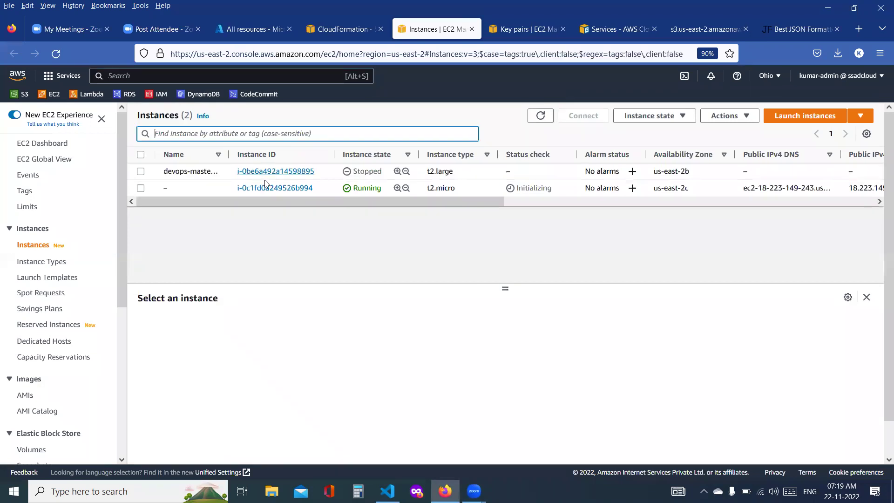
left_click(302, 191)
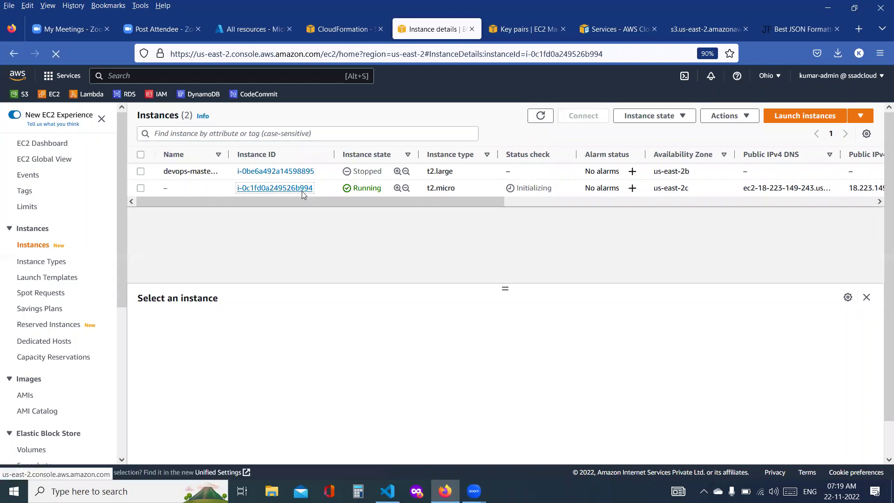
scroll(302, 194, "down", 5)
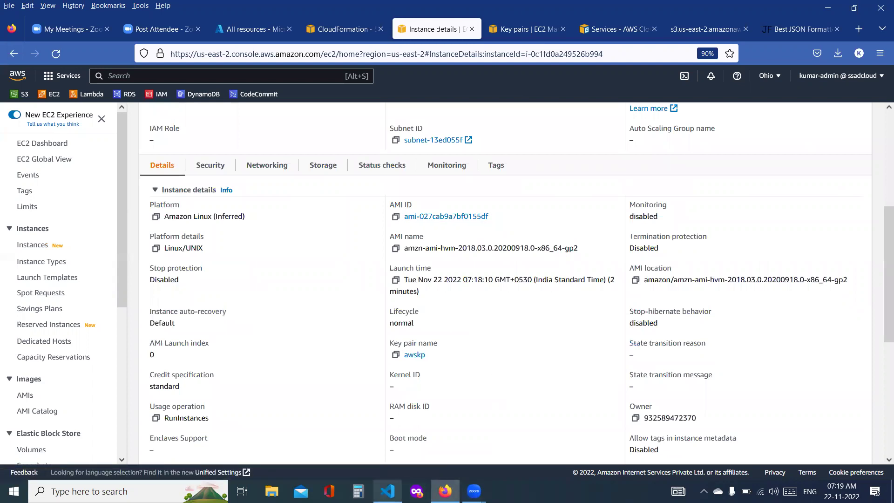
Compare the ImageId line of stack-ec2-instance.json in Visual Studio Code with the AMI ID in the EC2 instance details in Firefox
left_click(387, 491)
scroll(381, 152, "up", 1)
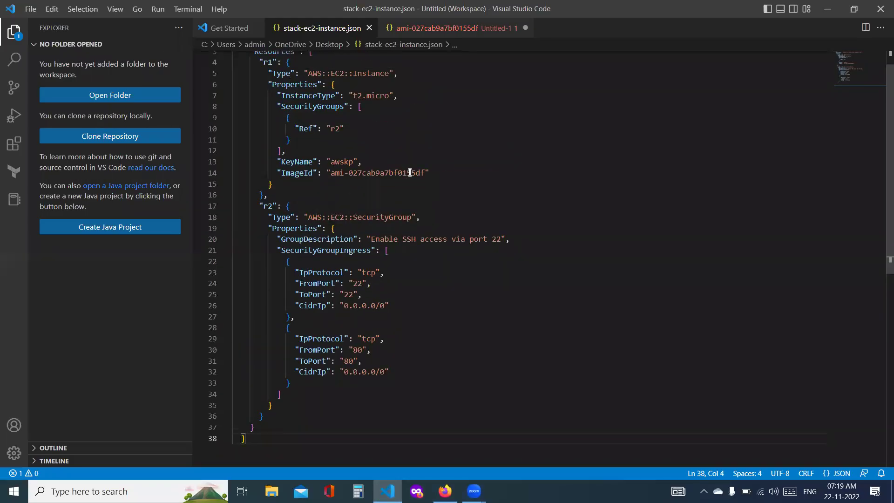
triple_click(410, 173)
left_click(445, 491)
scroll(427, 334, "down", 2)
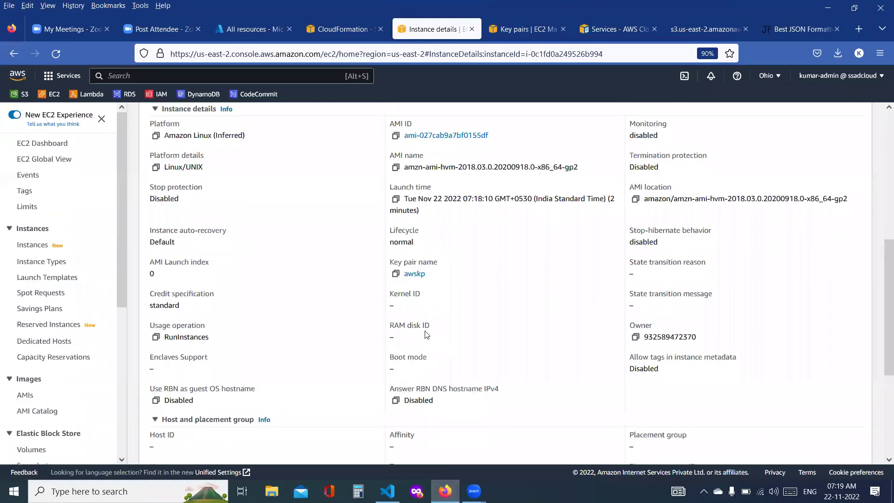
scroll(427, 334, "up", 2)
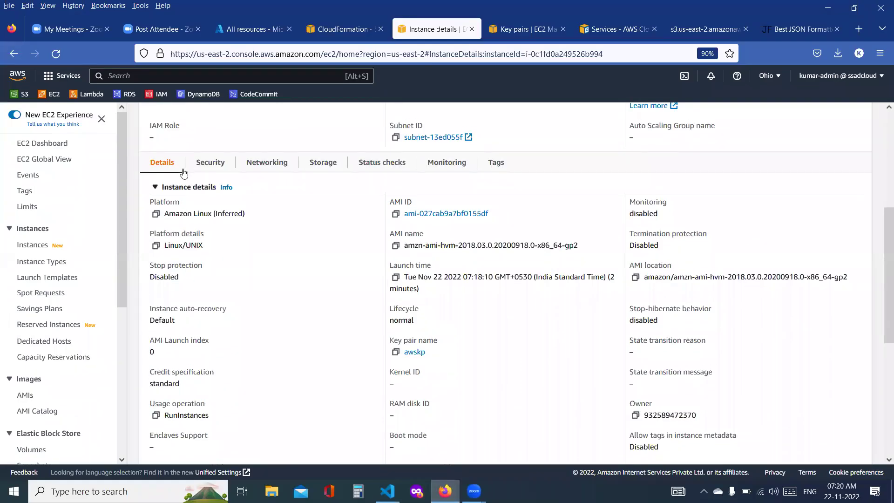
Show the instance's security details and check the ports of its inbound security group rules
left_click(201, 164)
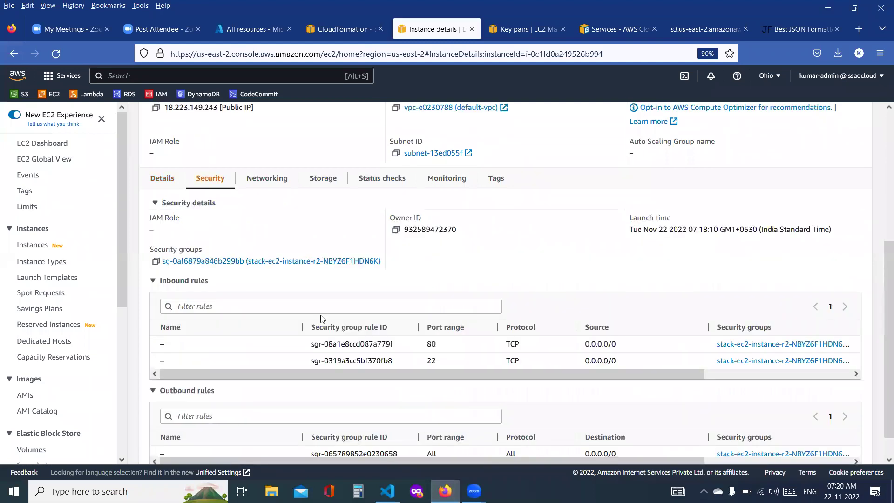
scroll(323, 320, "down", 1)
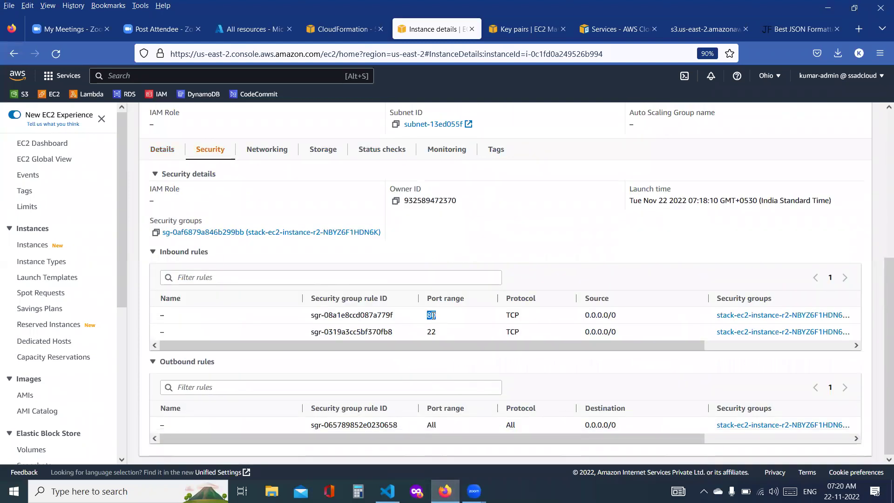
double_click(432, 331)
double_click(431, 315)
left_click(432, 332)
double_click(433, 332)
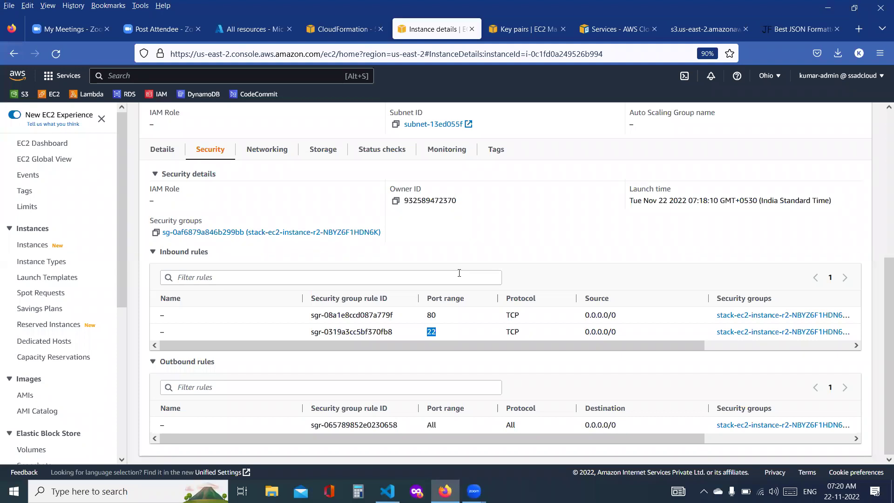
Return to the stack-ec2-instance stack in CloudFormation and read through the template it was created from
left_click(350, 29)
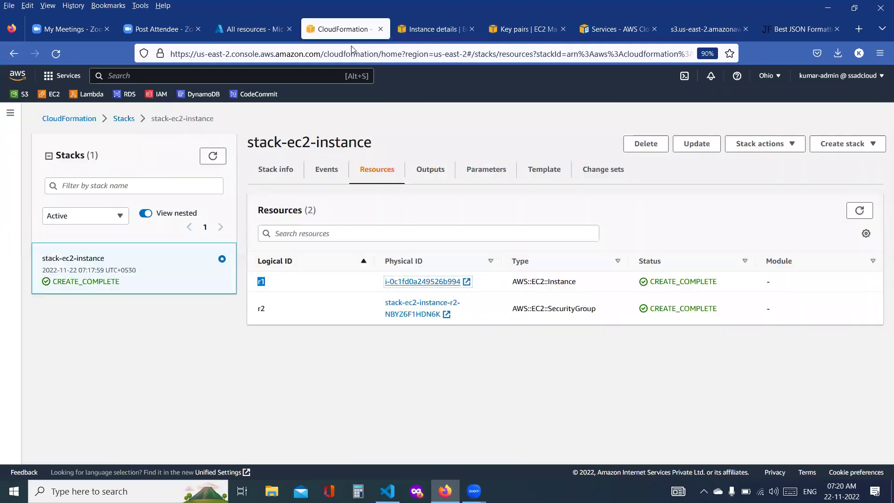
triple_click(326, 143)
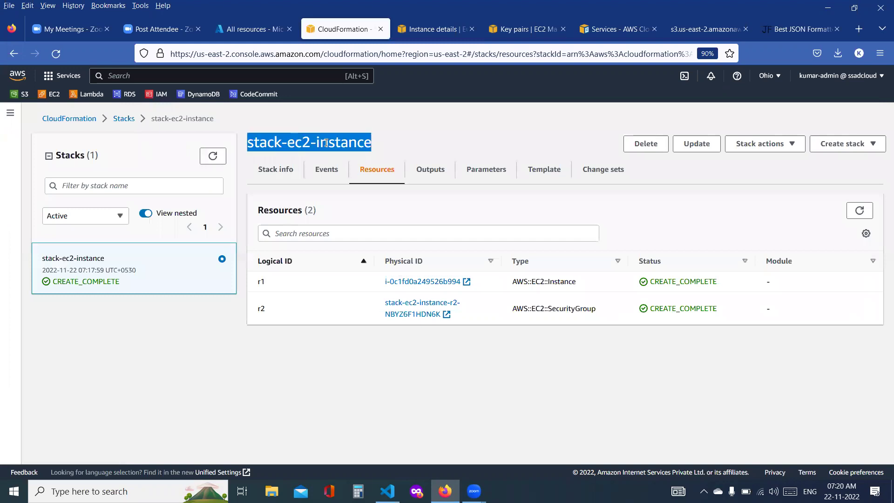
left_click(559, 175)
scroll(345, 291, "down", 1)
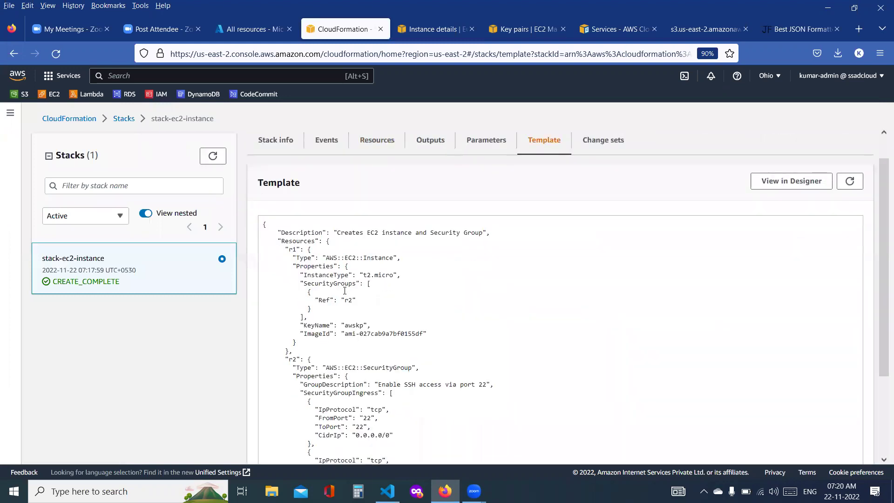
scroll(344, 291, "down", 2)
scroll(344, 291, "up", 3)
scroll(345, 291, "down", 1)
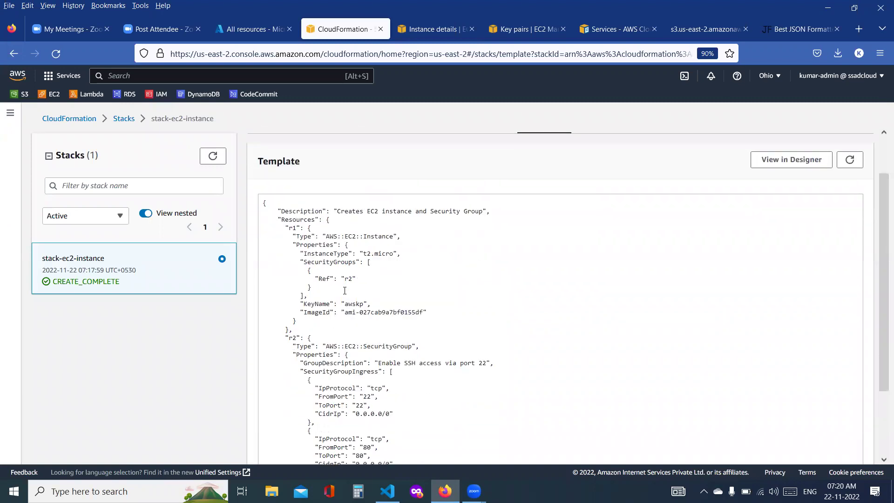
scroll(345, 291, "down", 3)
scroll(345, 291, "up", 4)
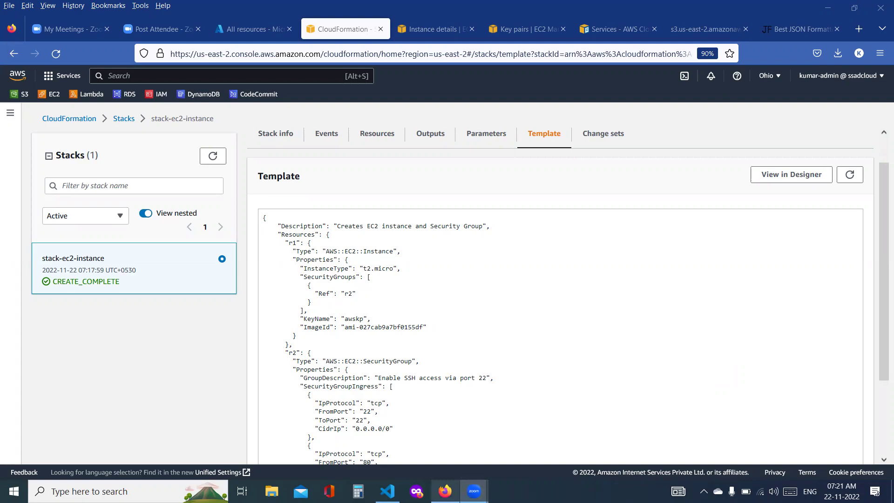
Review stack-ec2-instance.json in Visual Studio Code from its description to the closing brackets, and select the entire template
left_click(387, 491)
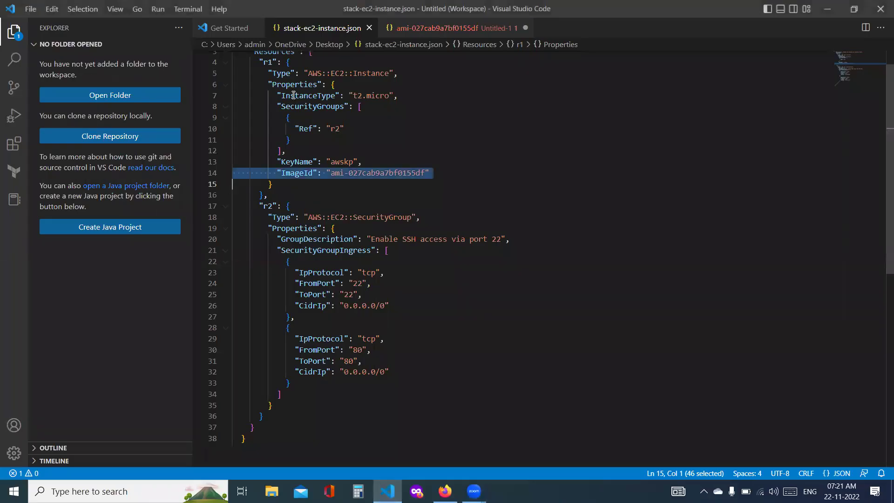
scroll(294, 95, "up", 1)
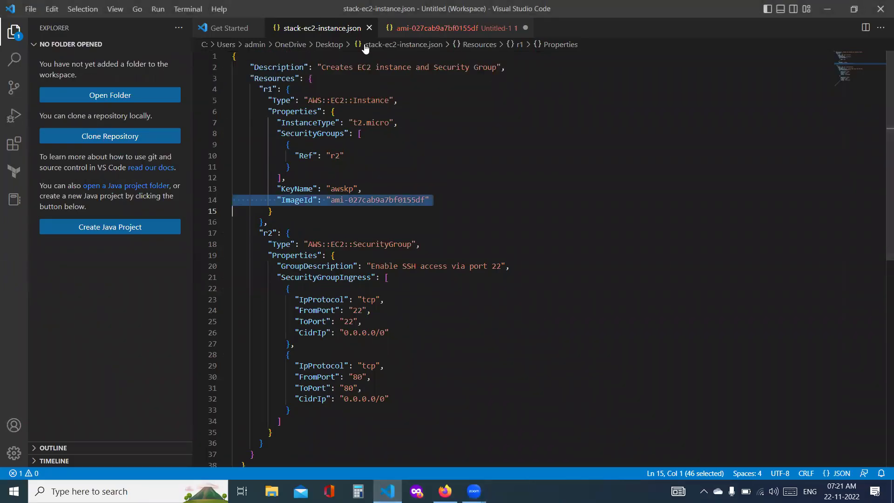
triple_click(374, 71)
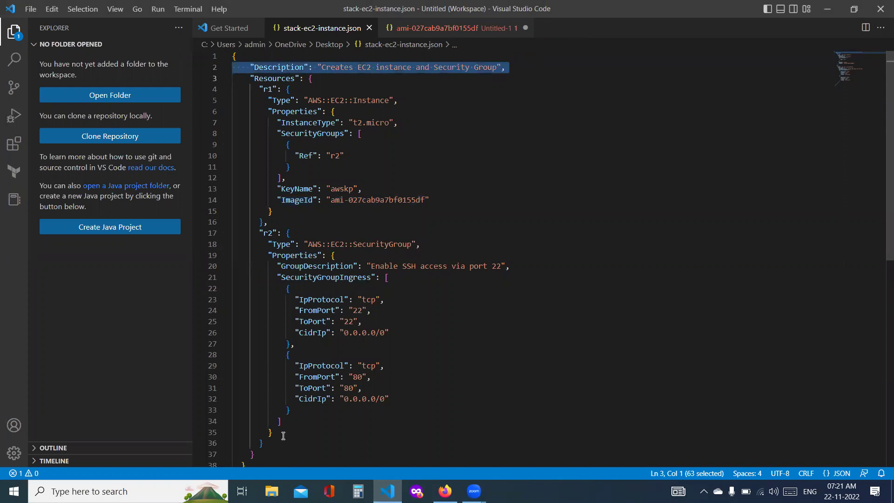
scroll(283, 435, "down", 3)
left_click(279, 367)
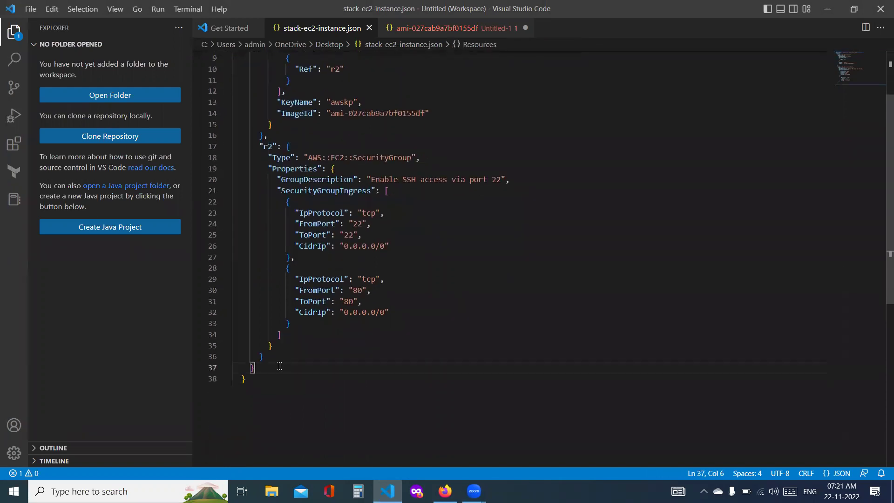
key("ctrl+a")
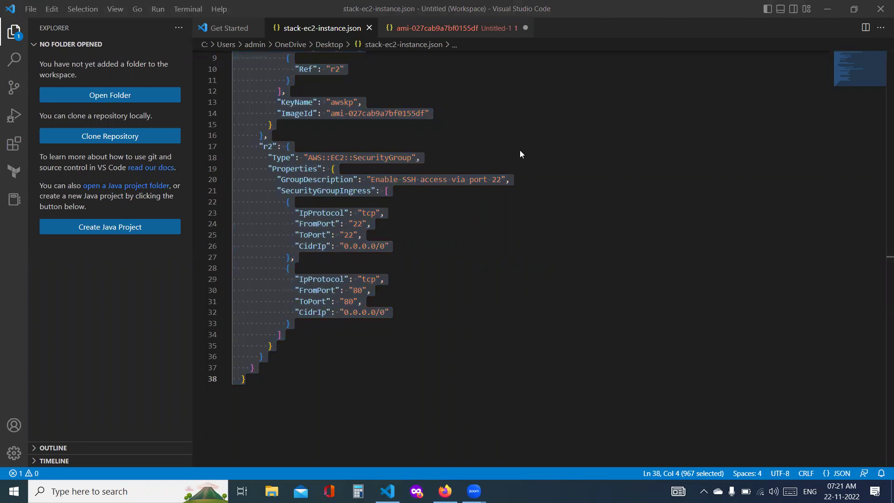
mouse_move(564, 140)
left_mouse_down()
mouse_move(529, 119)
mouse_move(551, 105)
left_mouse_up()
mouse_move(477, 135)
left_mouse_down()
mouse_move(427, 285)
mouse_move(403, 173)
left_mouse_up()
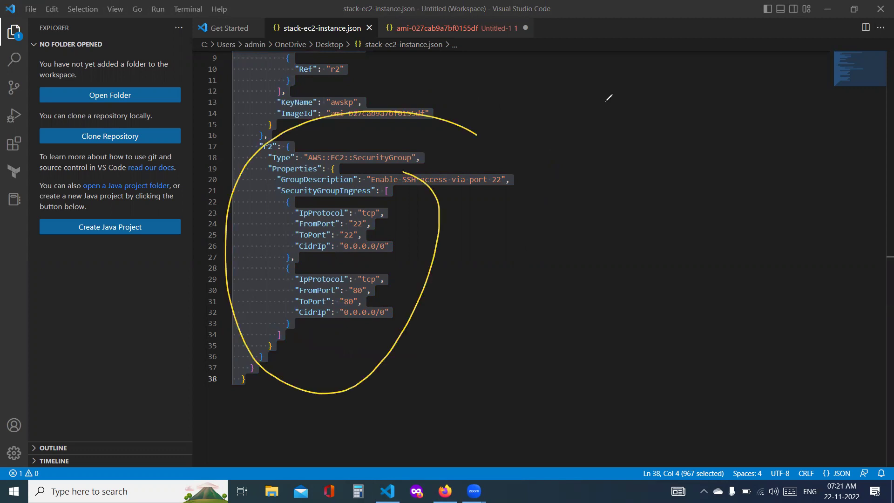
mouse_move(676, 51)
left_mouse_down()
mouse_move(698, 107)
mouse_move(720, 86)
mouse_move(766, 122)
mouse_move(787, 70)
left_mouse_up()
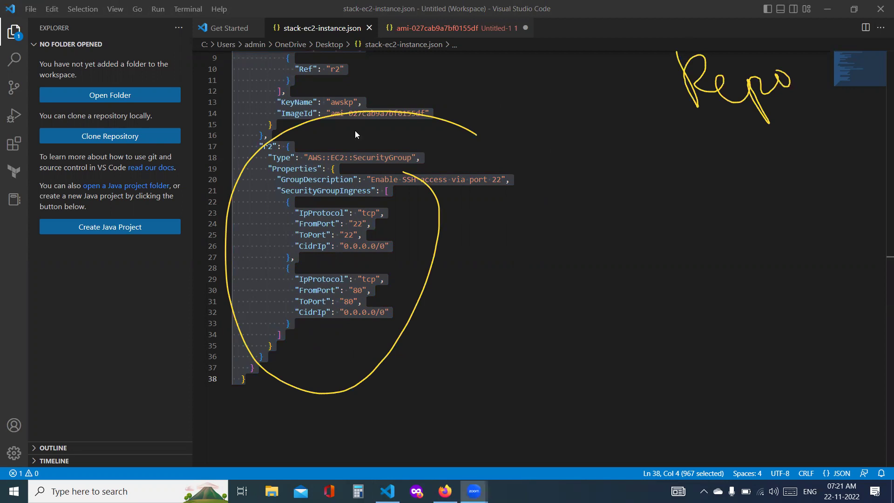
mouse_move(754, 110)
left_mouse_down()
mouse_move(676, 262)
mouse_move(687, 272)
left_mouse_up()
mouse_move(613, 316)
left_mouse_down()
mouse_move(601, 361)
mouse_move(668, 333)
mouse_move(676, 343)
mouse_move(694, 340)
left_mouse_up()
left_click_drag(620, 384, 700, 345)
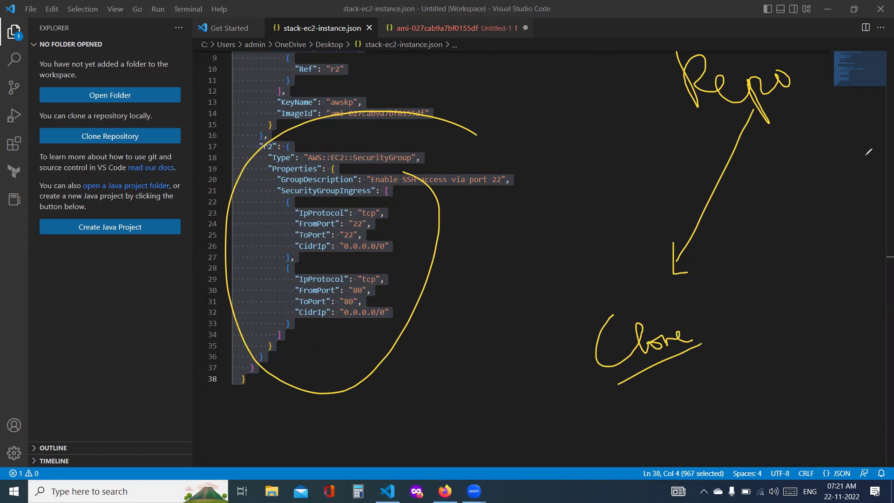
mouse_move(862, 154)
left_mouse_down()
mouse_move(854, 193)
mouse_move(865, 227)
mouse_move(875, 229)
mouse_move(790, 164)
mouse_move(778, 140)
left_mouse_up()
mouse_move(774, 156)
left_mouse_down()
mouse_move(777, 139)
mouse_move(797, 145)
left_mouse_up()
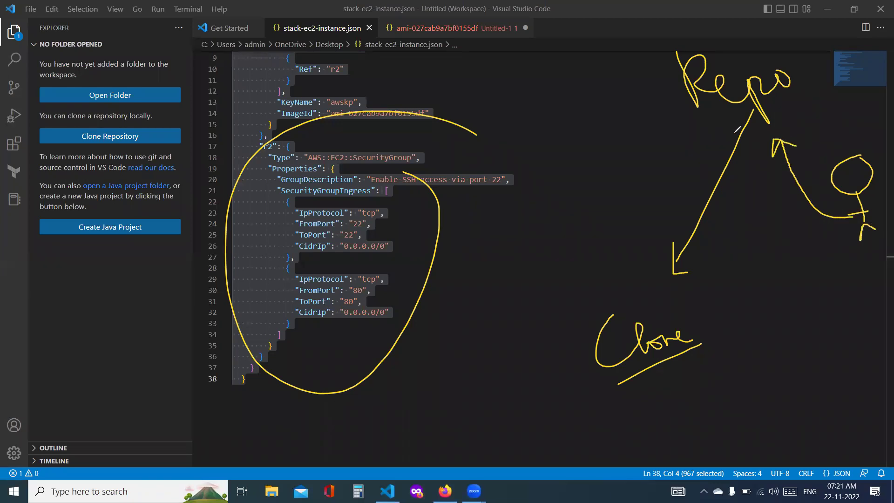
mouse_move(695, 138)
left_mouse_down()
mouse_move(681, 164)
mouse_move(698, 148)
mouse_move(718, 153)
left_mouse_up()
mouse_move(670, 414)
left_mouse_down()
mouse_move(658, 384)
mouse_move(709, 368)
left_mouse_up()
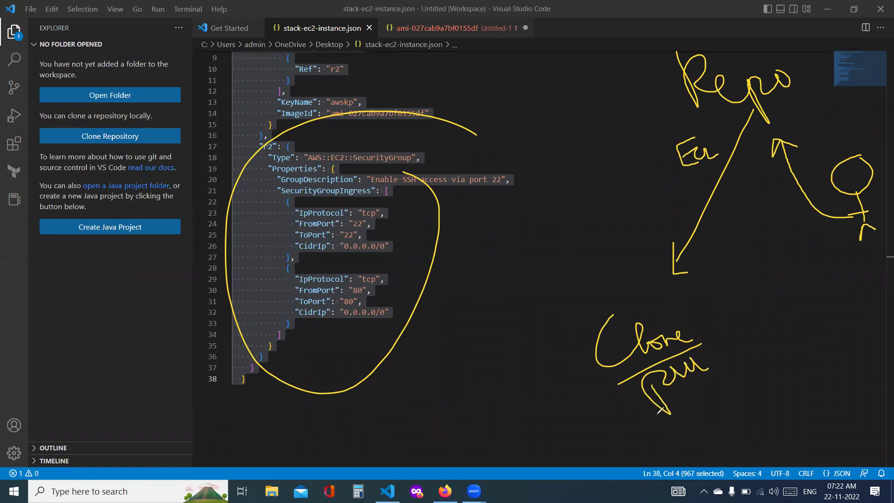
left_click_drag(656, 413, 755, 365)
mouse_move(688, 416)
left_mouse_down()
mouse_move(701, 444)
mouse_move(736, 410)
left_mouse_up()
left_click_drag(699, 459, 748, 424)
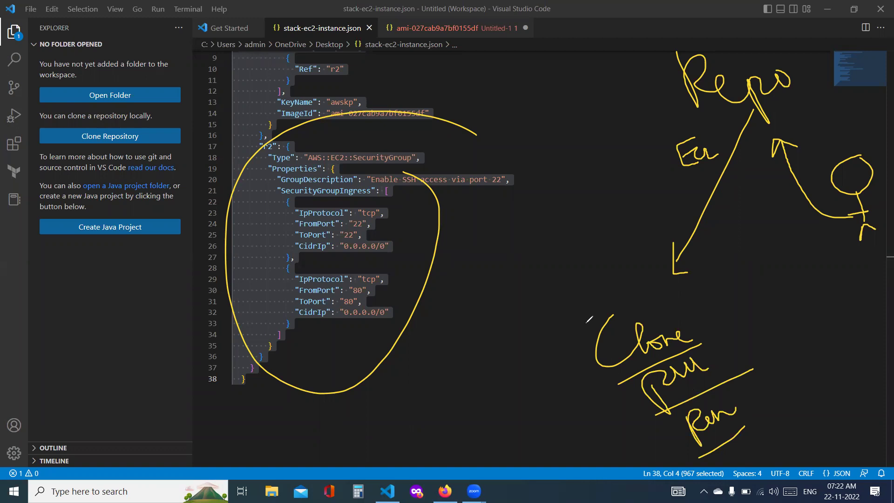
mouse_move(684, 301)
left_mouse_down()
mouse_move(638, 305)
mouse_move(604, 404)
mouse_move(759, 440)
mouse_move(691, 301)
mouse_move(683, 303)
left_mouse_up()
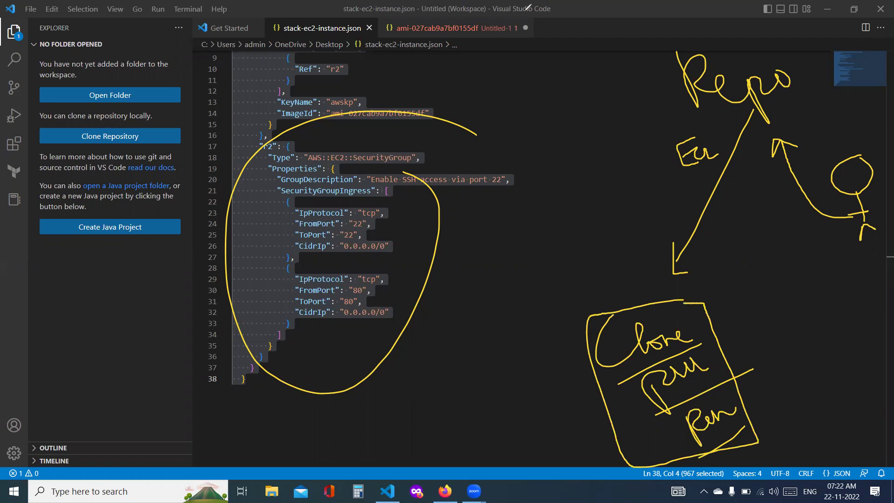
mouse_move(515, 239)
left_mouse_down()
mouse_move(545, 236)
mouse_move(585, 251)
mouse_move(500, 232)
mouse_move(529, 293)
mouse_move(594, 229)
mouse_move(578, 222)
left_mouse_up()
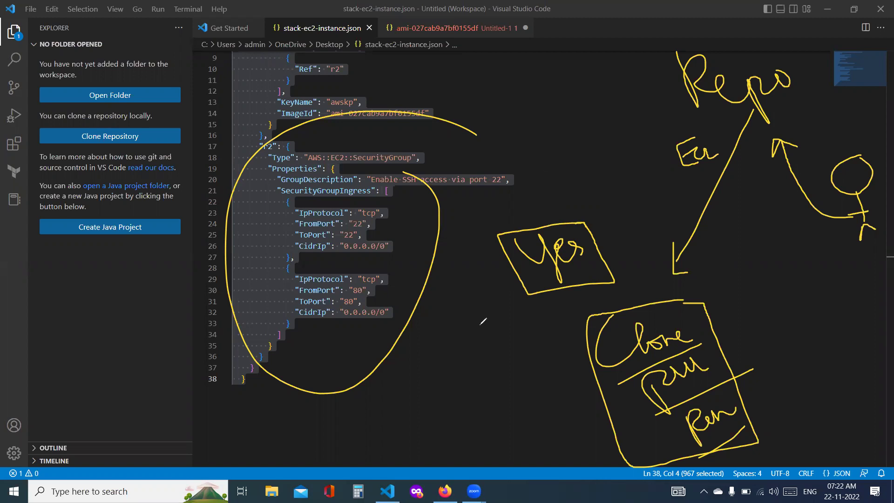
left_click_drag(470, 342, 643, 82)
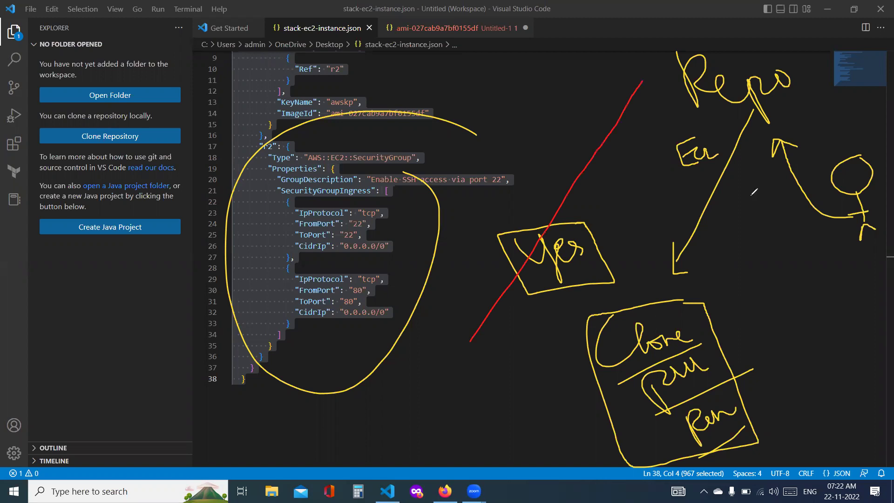
left_click_drag(699, 120, 791, 95)
mouse_move(731, 345)
left_mouse_down()
mouse_move(742, 354)
mouse_move(761, 276)
left_mouse_up()
left_click_drag(534, 301, 620, 275)
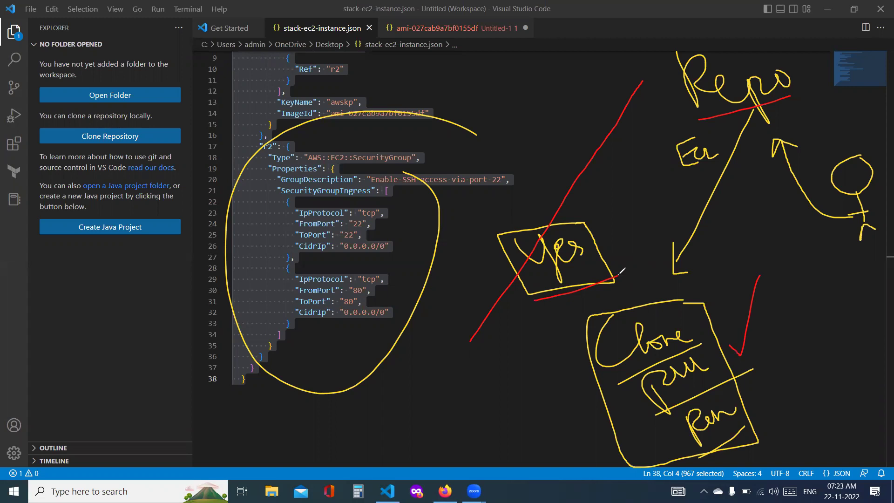
mouse_move(416, 413)
left_mouse_down()
mouse_move(435, 424)
mouse_move(459, 394)
mouse_move(462, 412)
left_mouse_up()
mouse_move(444, 449)
left_mouse_down()
mouse_move(487, 422)
mouse_move(476, 428)
left_mouse_up()
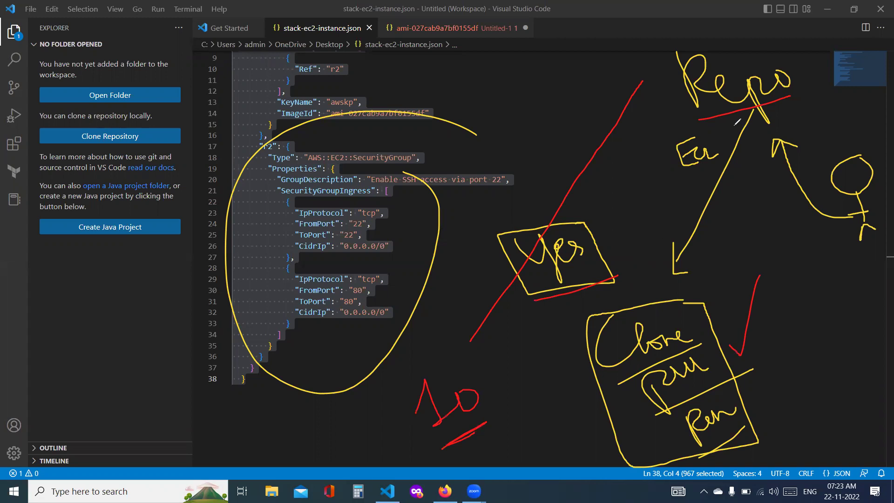
left_click_drag(709, 125, 795, 95)
left_click(486, 395)
mouse_move(486, 395)
left_mouse_down()
mouse_move(512, 385)
mouse_move(513, 400)
left_mouse_up()
mouse_move(518, 344)
left_mouse_down()
mouse_move(527, 366)
mouse_move(549, 354)
left_mouse_up()
mouse_move(554, 323)
left_mouse_down()
mouse_move(554, 339)
mouse_move(597, 311)
left_mouse_up()
left_click_drag(548, 357, 626, 310)
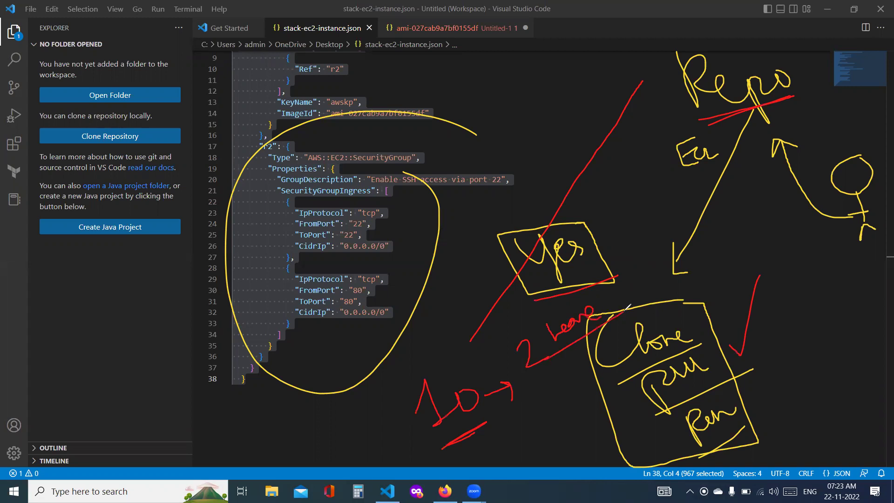
mouse_move(502, 430)
left_mouse_down()
mouse_move(504, 419)
mouse_move(522, 444)
left_mouse_up()
left_click_drag(520, 412, 531, 434)
mouse_move(541, 399)
left_mouse_down()
mouse_move(490, 406)
mouse_move(530, 440)
mouse_move(543, 401)
left_mouse_up()
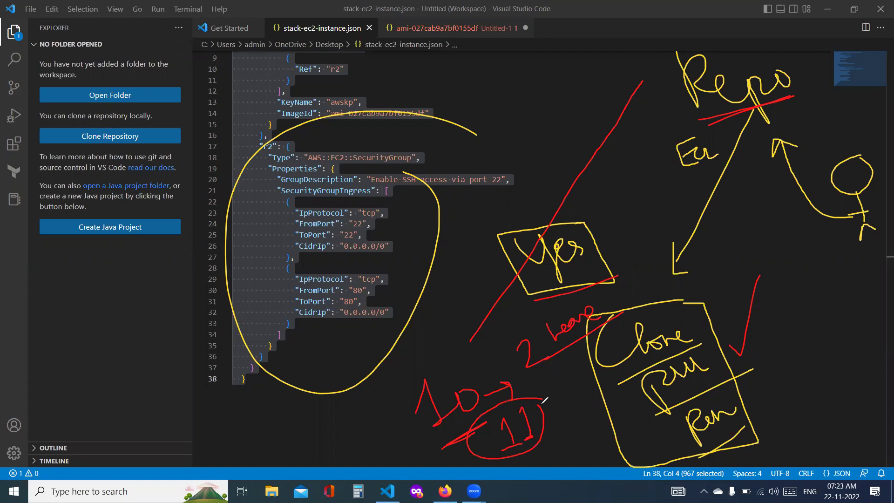
left_click_drag(538, 373, 572, 355)
mouse_move(540, 404)
left_mouse_down()
mouse_move(574, 410)
mouse_move(726, 122)
mouse_move(741, 137)
left_mouse_up()
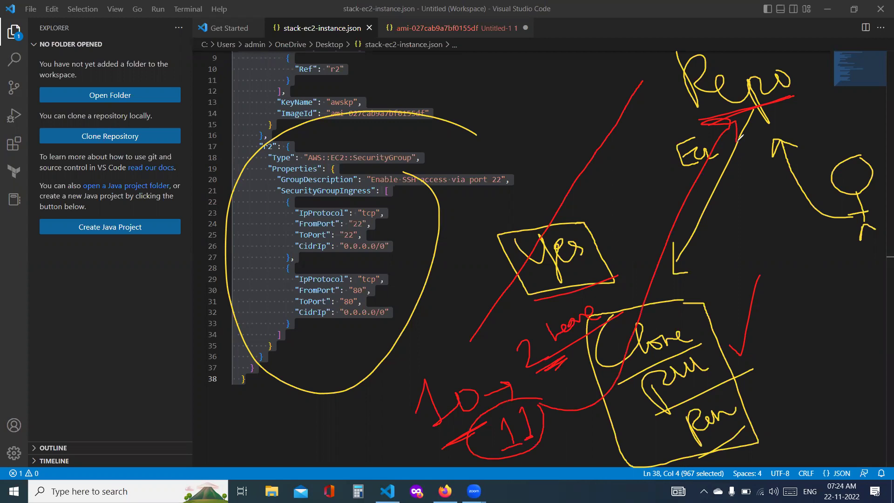
mouse_move(694, 124)
left_mouse_down()
mouse_move(794, 108)
mouse_move(662, 54)
mouse_move(694, 134)
mouse_move(736, 117)
left_mouse_up()
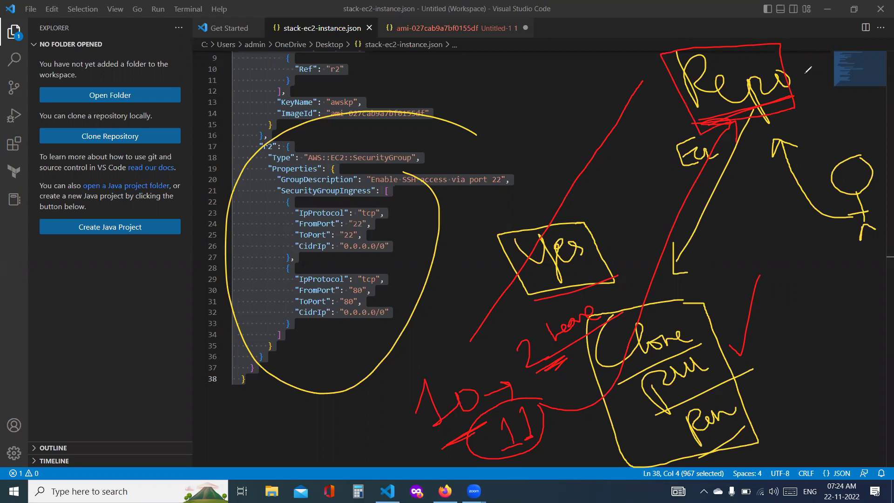
mouse_move(798, 67)
left_mouse_down()
mouse_move(804, 80)
mouse_move(822, 44)
left_mouse_up()
left_click_drag(802, 78, 799, 67)
left_click_drag(446, 453, 500, 390)
left_click_drag(655, 115, 704, 78)
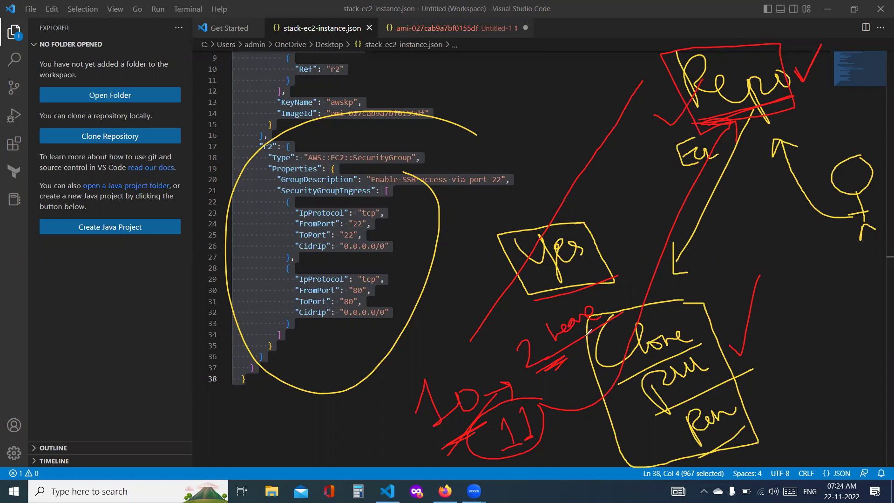
left_click_drag(544, 368, 594, 335)
mouse_move(813, 21)
left_mouse_down()
mouse_move(690, 35)
mouse_move(708, 142)
mouse_move(784, 23)
left_mouse_up()
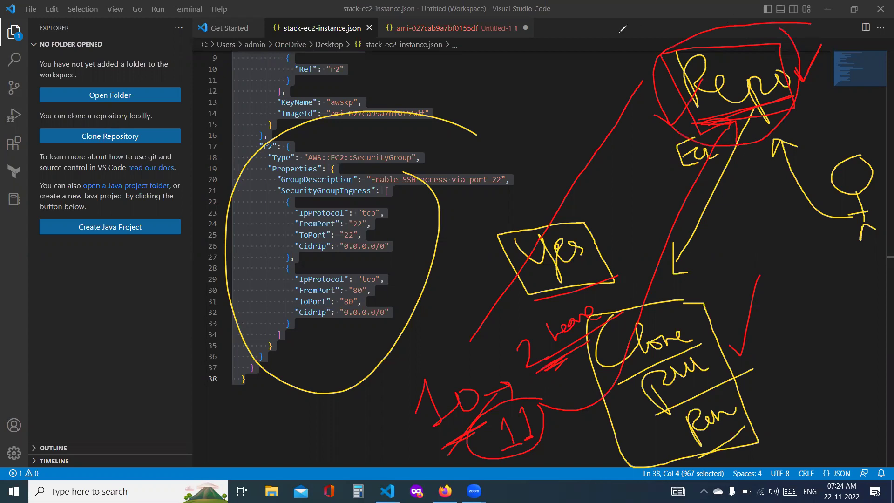
key("e")
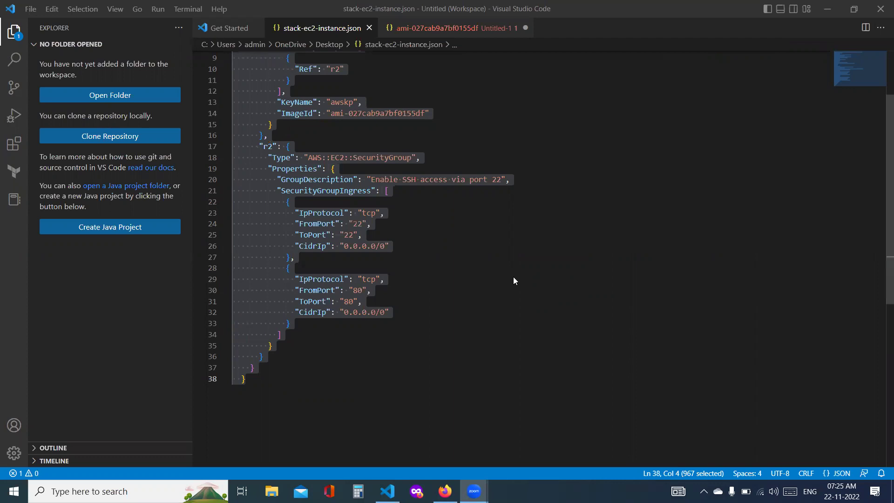
Switch to the JSON Formatter page in Firefox and show its conversion options below the loaded template
key("alt+Tab")
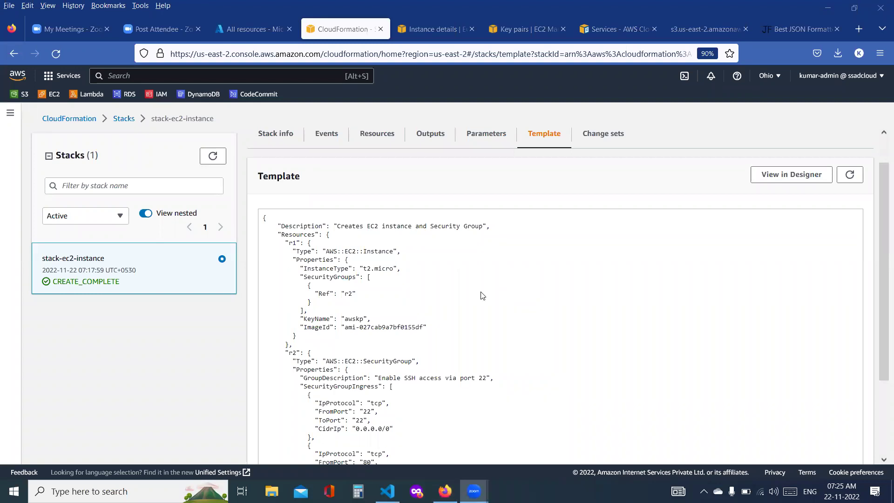
key("alt+Tab")
key("alt+Tab")
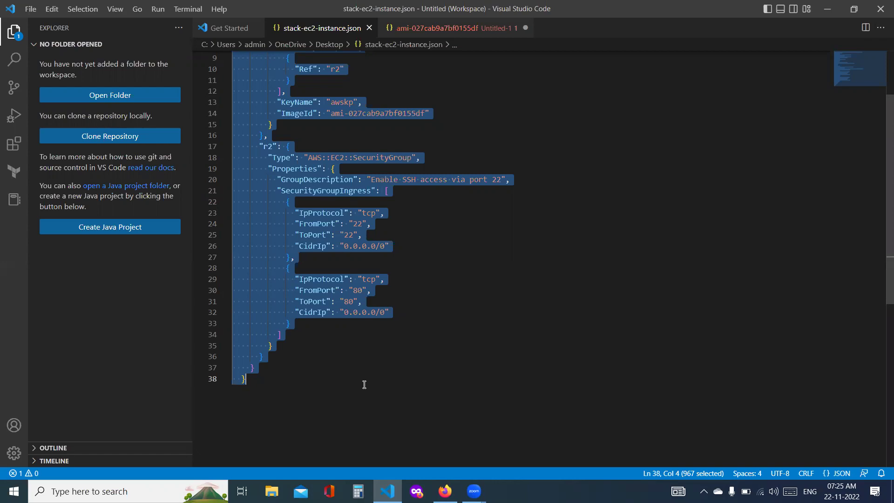
left_click(445, 491)
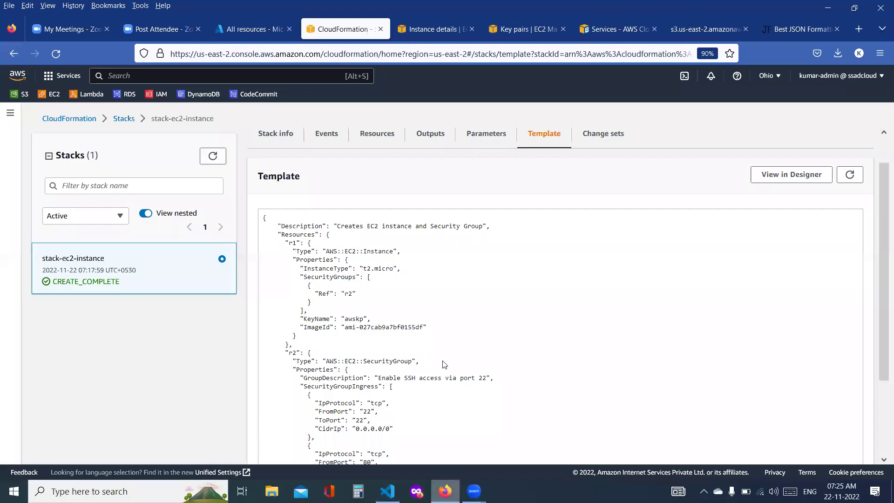
left_click(815, 30)
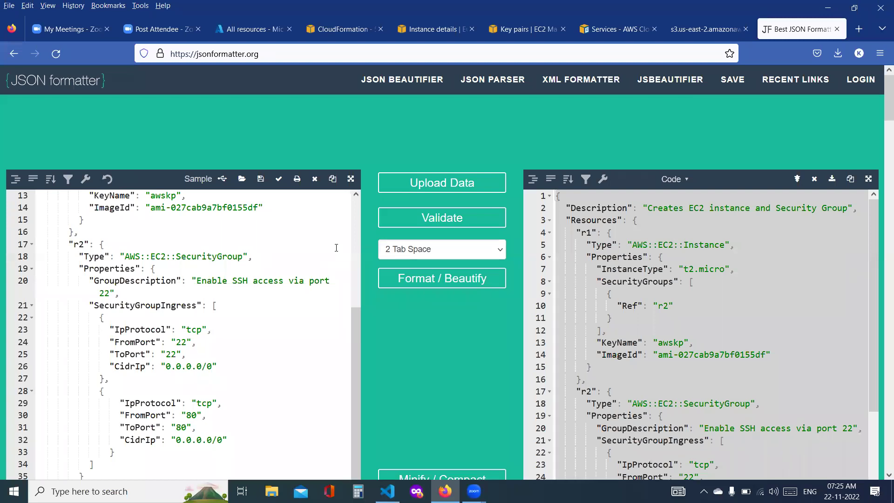
scroll(336, 248, "down", 3)
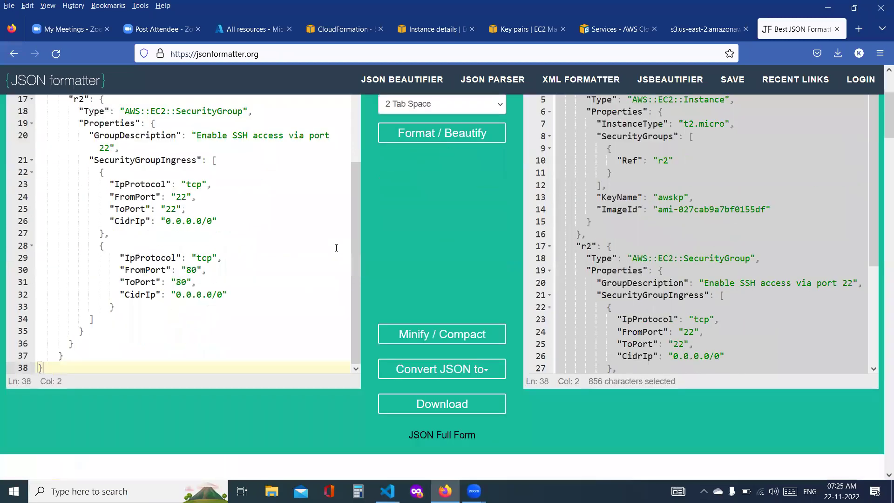
Try to convert the template's JSON to YAML and check the output on the JSON Formatter page
left_click(480, 378)
left_click(461, 437)
left_click(471, 373)
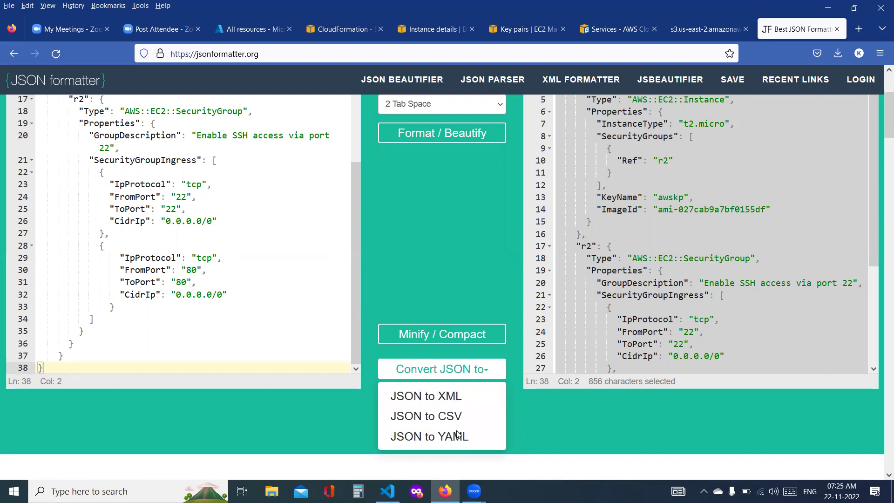
left_click(458, 435)
left_click(457, 369)
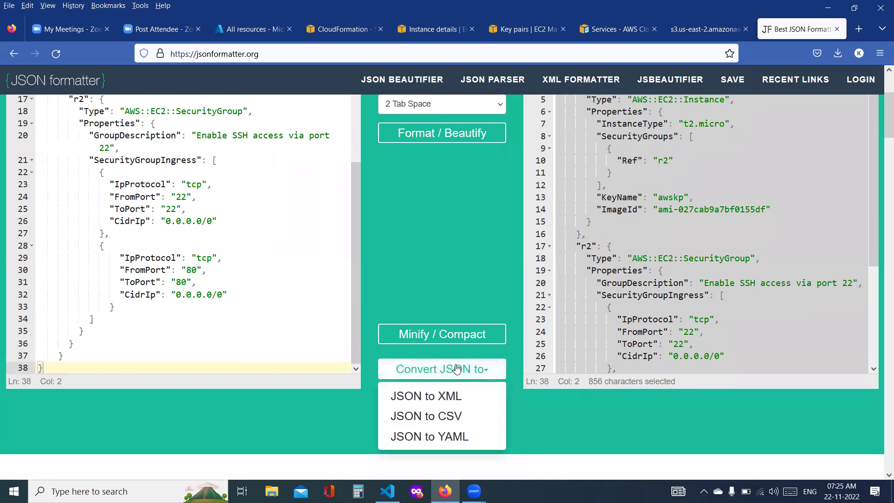
left_click(449, 438)
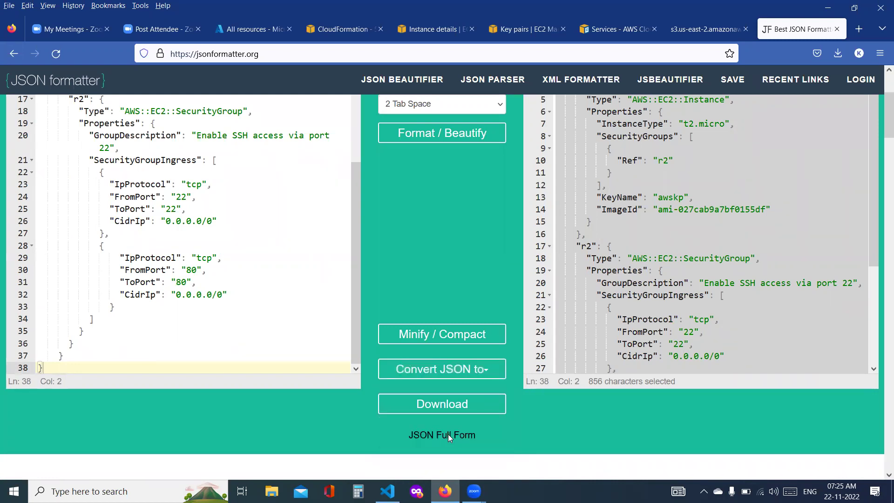
scroll(708, 324, "up", 5)
scroll(708, 324, "down", 3)
scroll(708, 324, "down", 10)
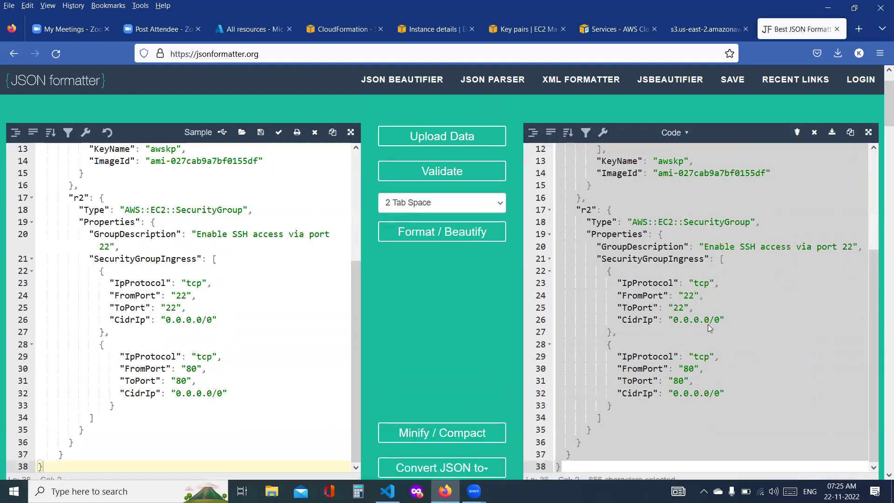
scroll(709, 326, "down", 10)
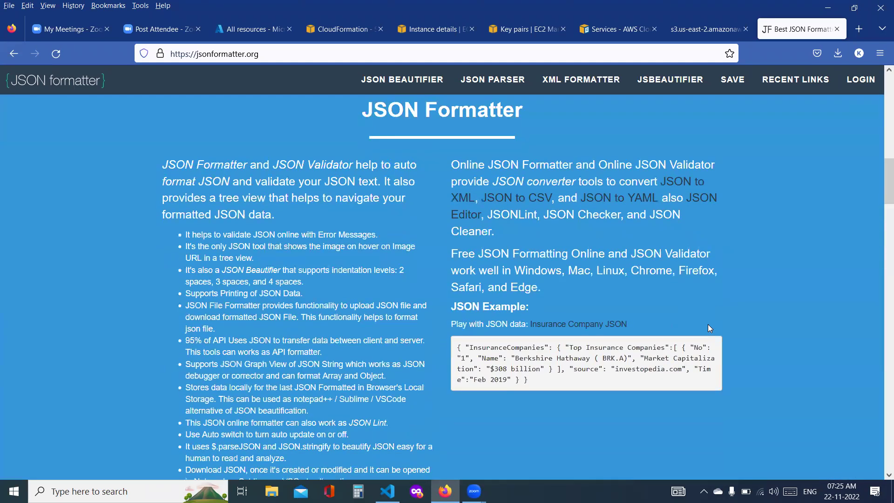
scroll(708, 324, "up", 20)
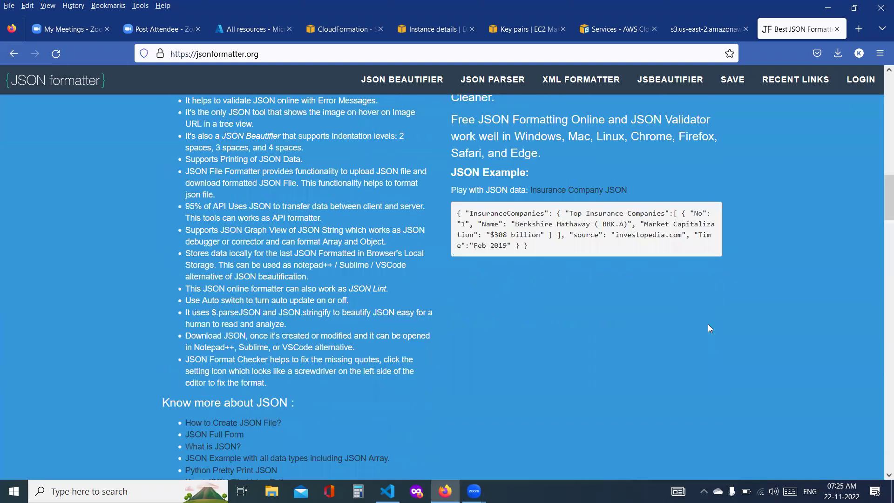
left_click(465, 338)
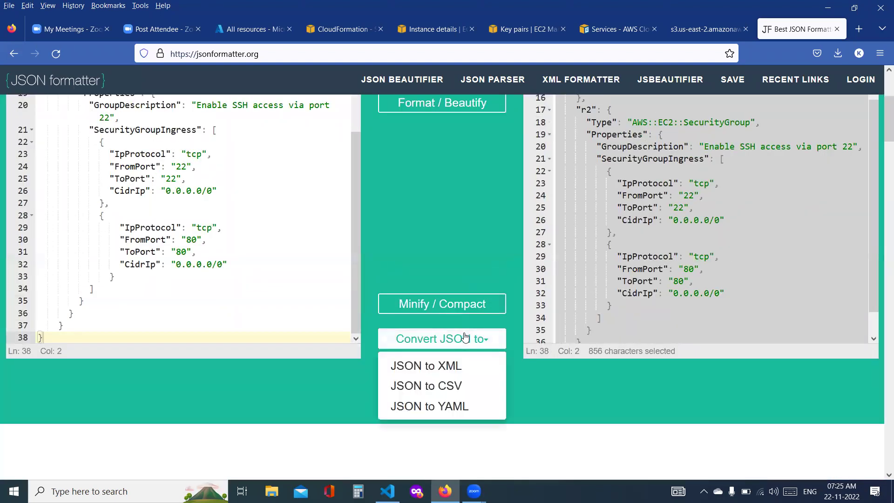
left_click(280, 285)
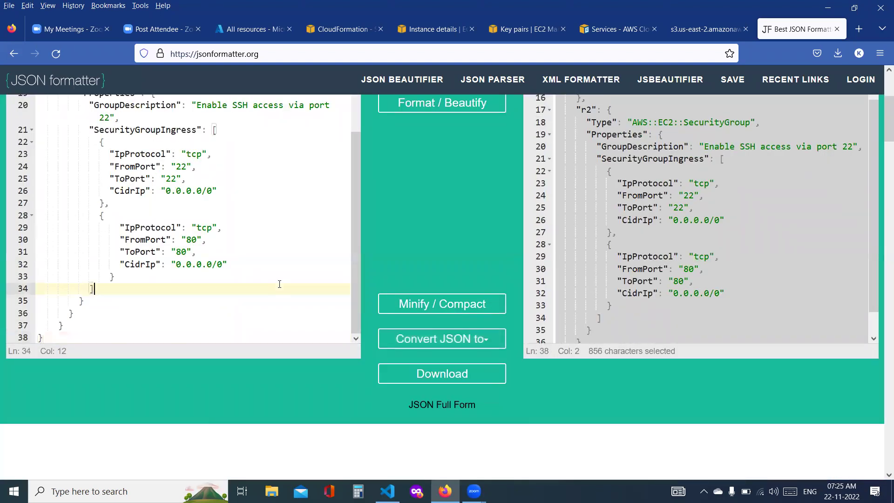
Convert the template's JSON to YAML and copy the entire converted output
left_click(438, 340)
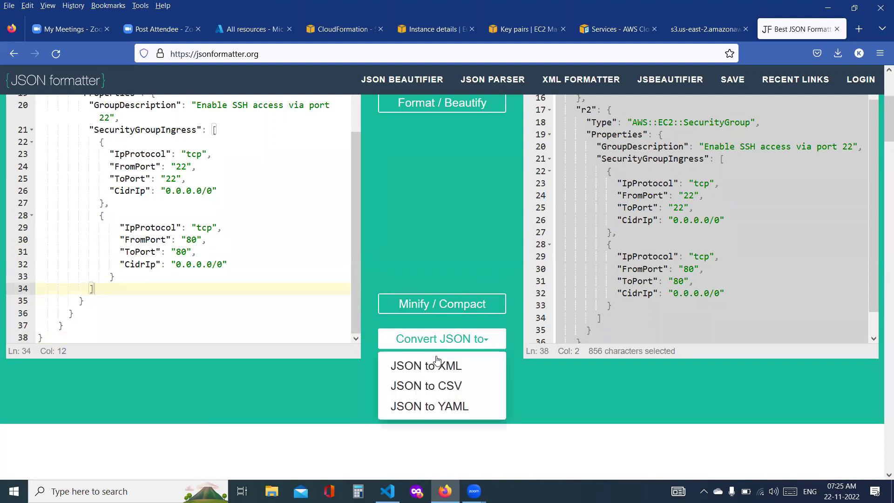
left_click(443, 405)
left_click(679, 417)
key("ctrl+a")
key("ctrl+c")
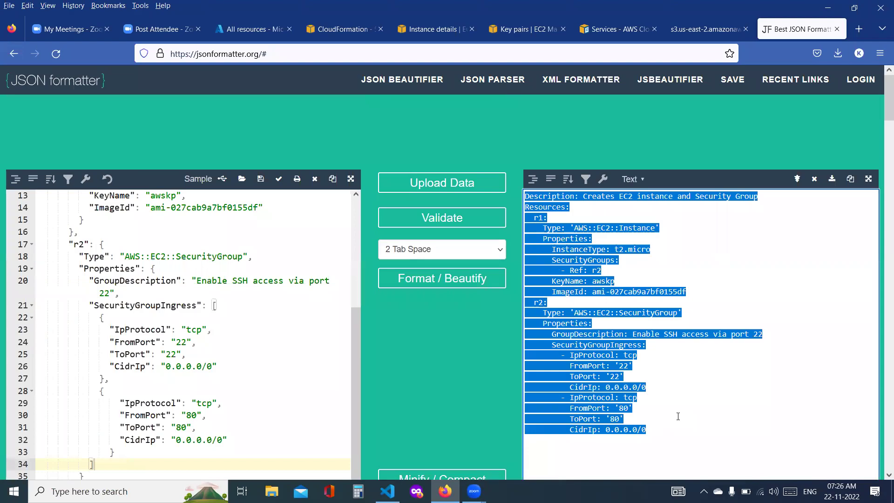
Switch to Visual Studio Code and paste the copied YAML template into a new text file
key("super+d")
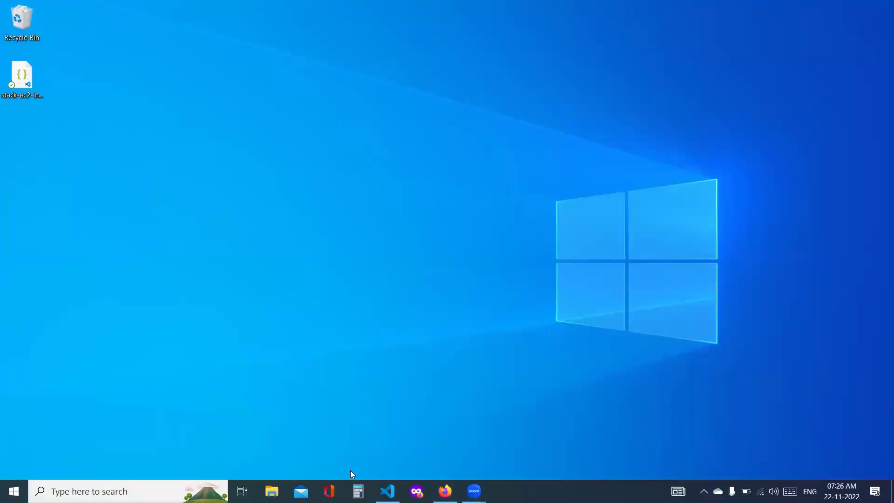
left_click(388, 492)
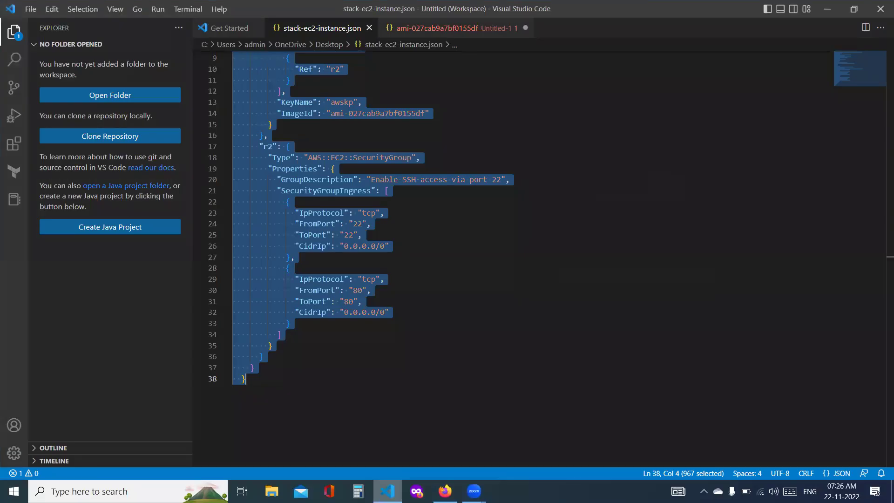
key("ctrl+n")
key("ctrl+v")
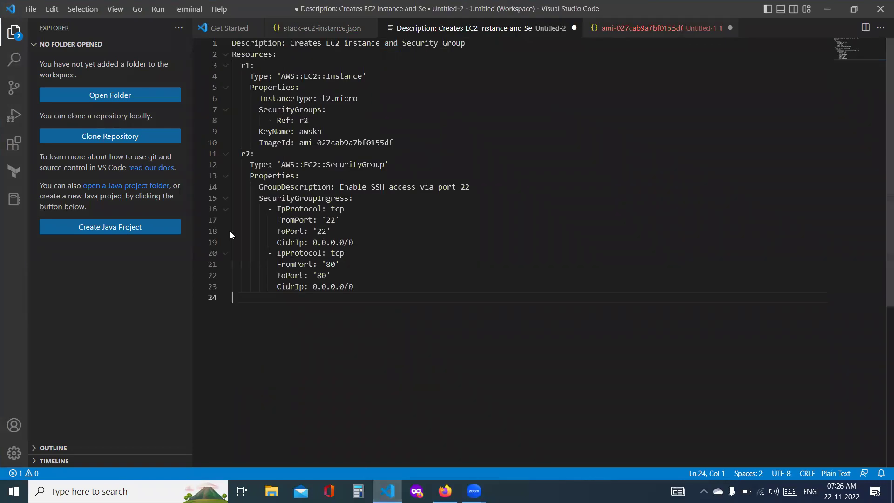
Save the new YAML template on the Desktop as "stack-ec2-instancey.yaml"
left_click(29, 10)
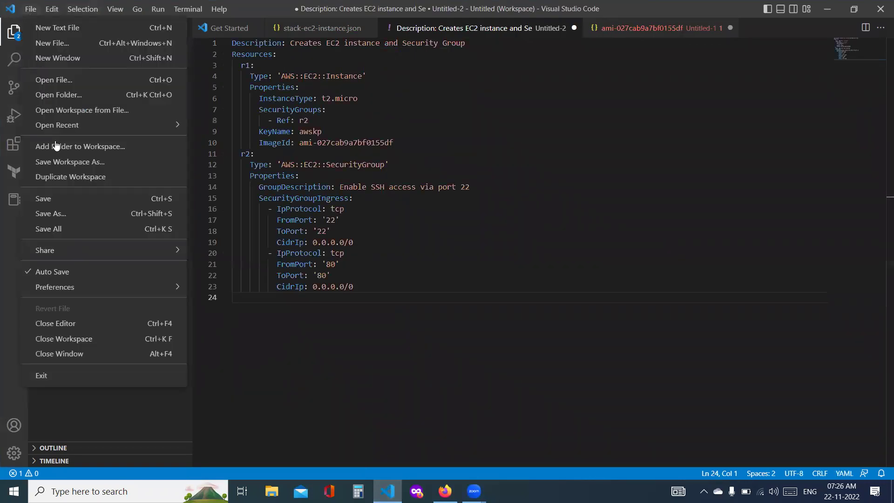
left_click(69, 214)
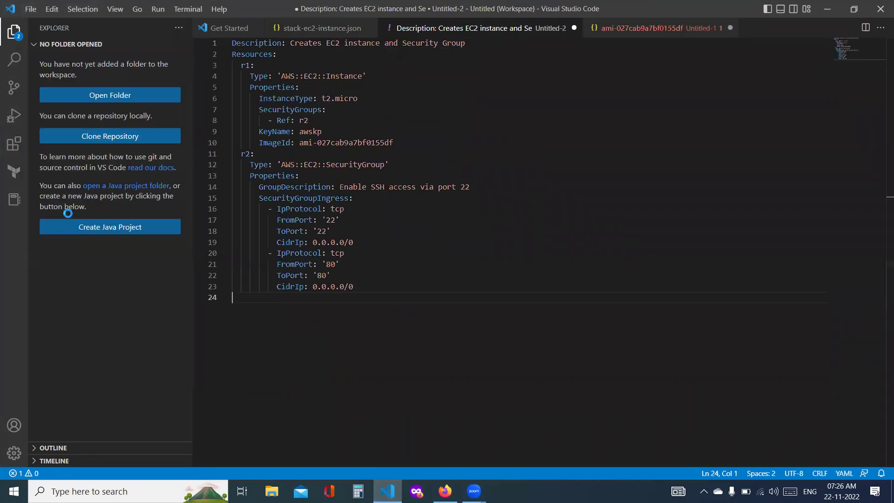
type("\"stack")
type("-ecr")
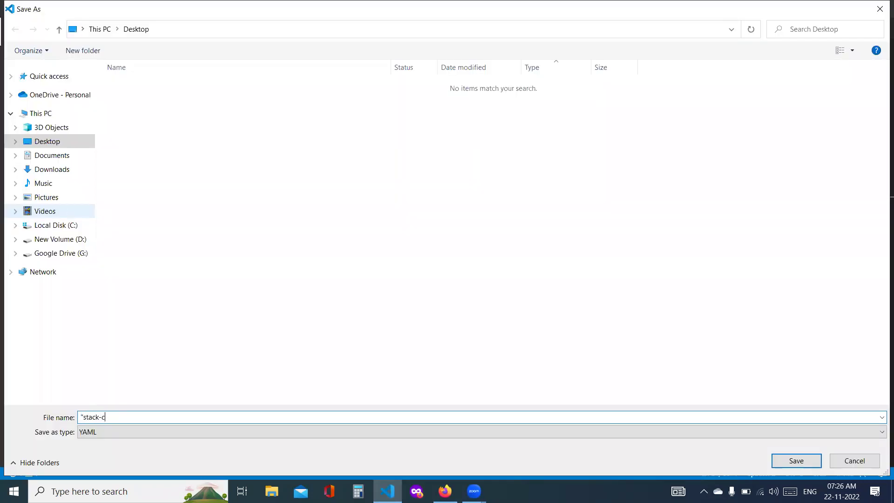
key("BackSpace")
key("BackSpace")
type("c2-insta")
type("nce.")
type("y")
type("yaml")
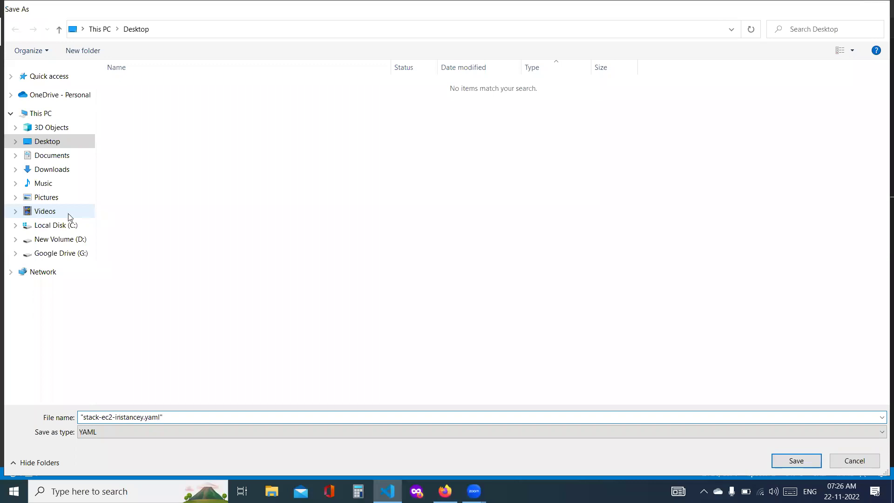
key("Return")
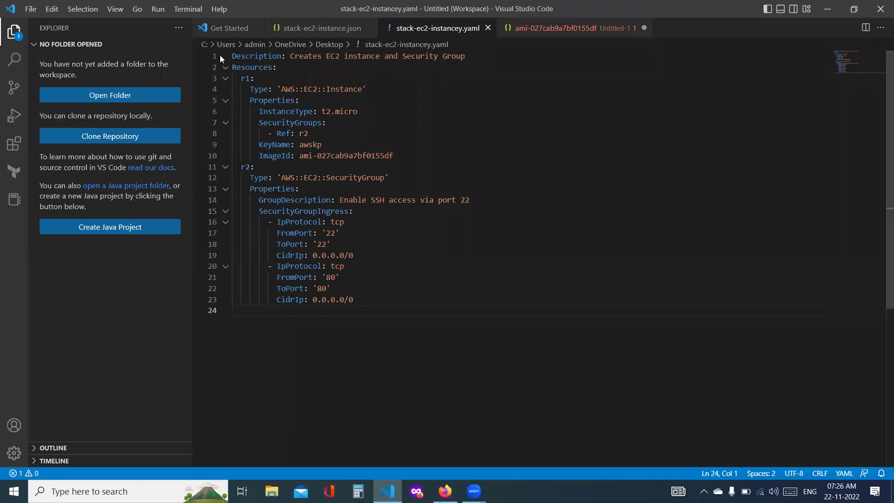
Collapse and expand the Resources, r1 and r2 blocks of stack-ec2-instancey.yaml to examine its structure
left_click(226, 68)
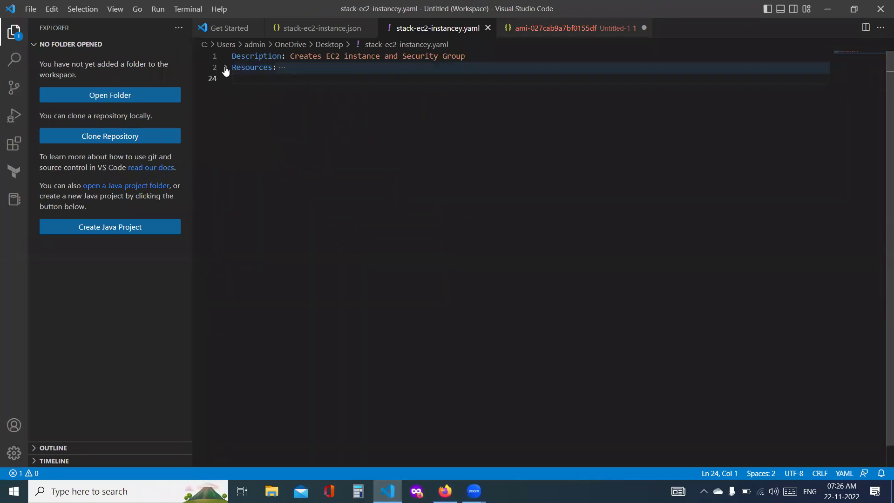
left_click(225, 68)
left_click(226, 79)
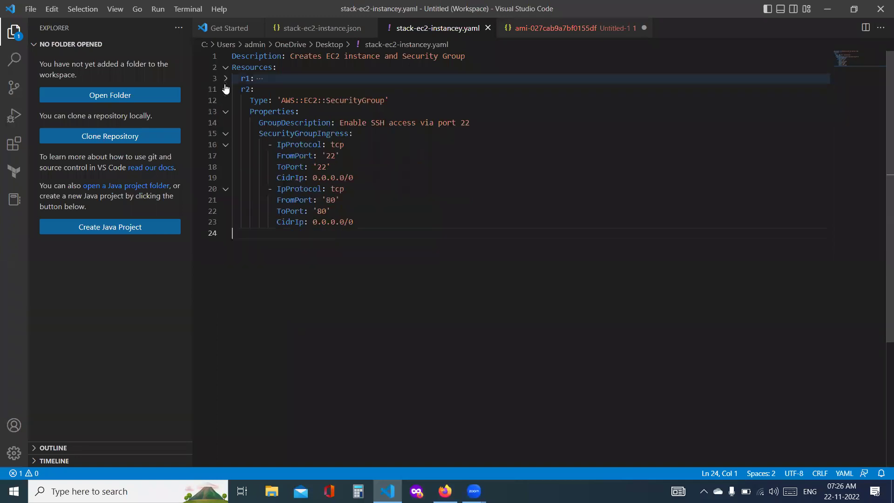
left_click(225, 89)
left_click(225, 78)
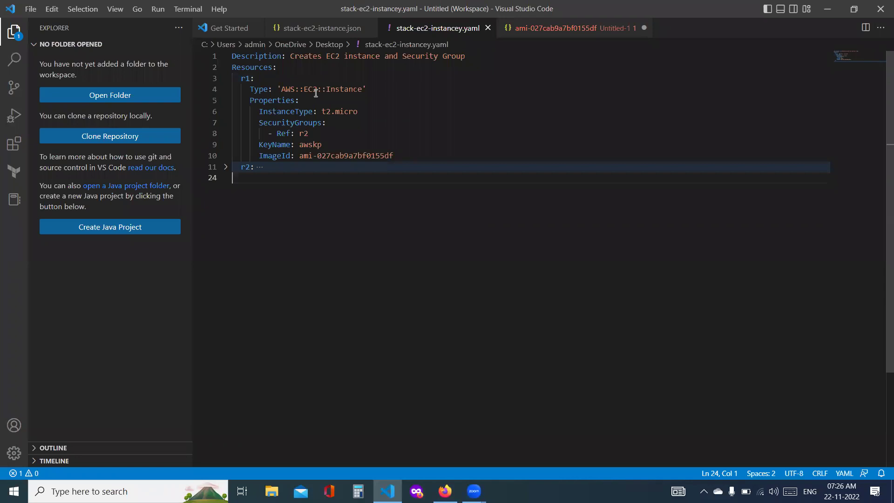
left_click(225, 167)
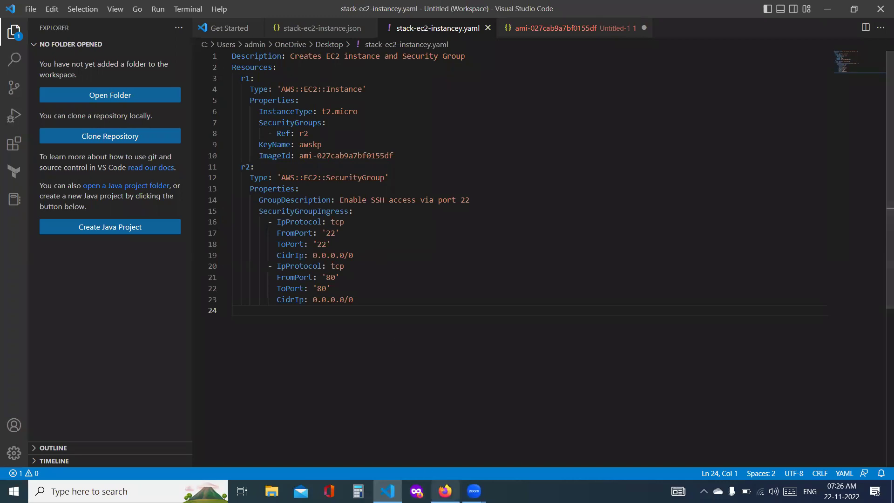
Return to the CloudFormation stacks list in Firefox and start creating a stack with new resources (standard)
left_click(445, 491)
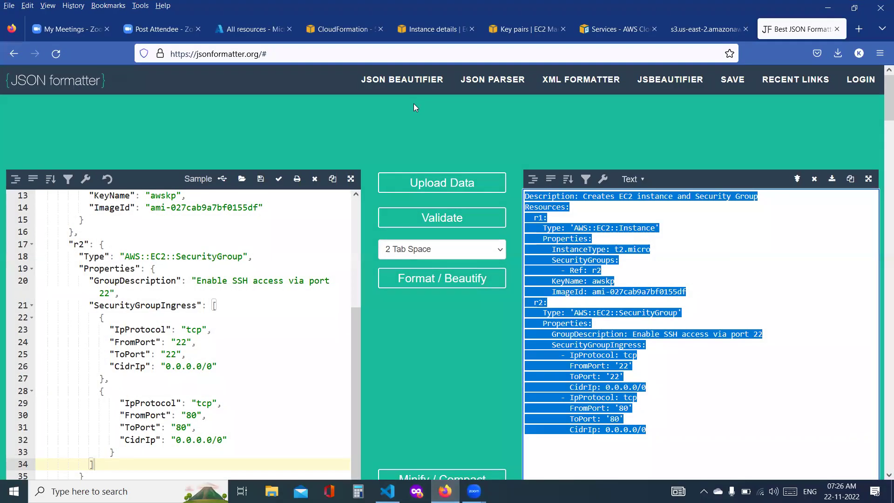
left_click(346, 33)
left_click(124, 119)
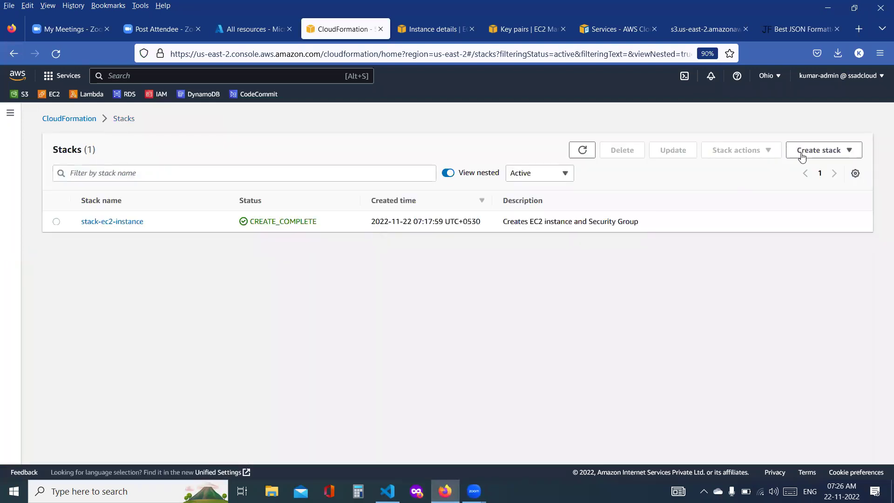
left_click(802, 156)
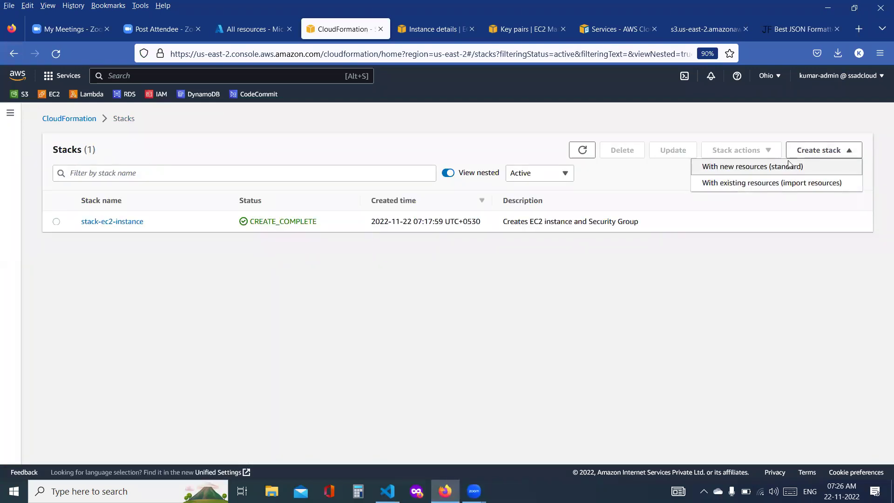
left_click(789, 164)
Upload stack-ec2-instancey.yaml from the Desktop as the stack's template file and continue to the stack details
scroll(289, 351, "down", 1)
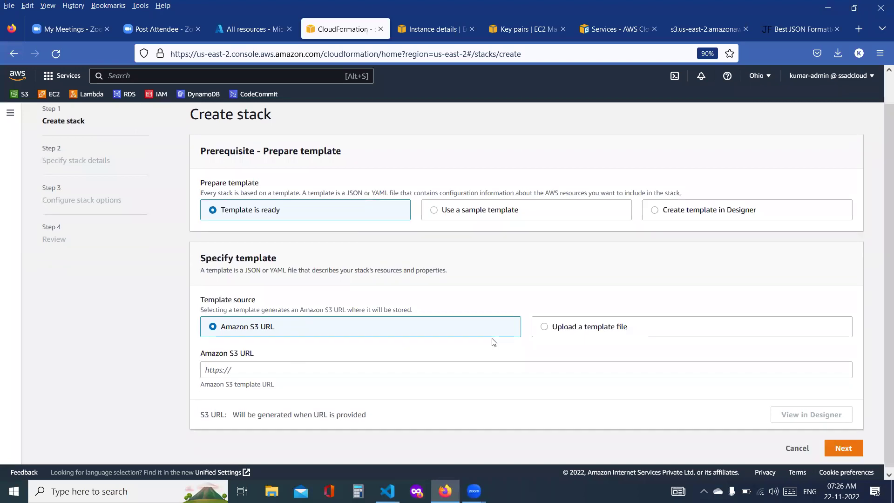
left_click(545, 328)
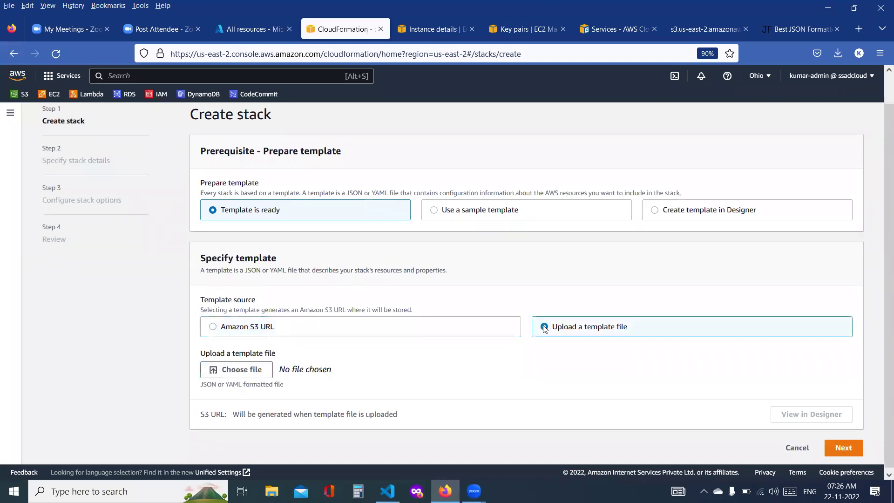
left_click(217, 370)
left_click(165, 99)
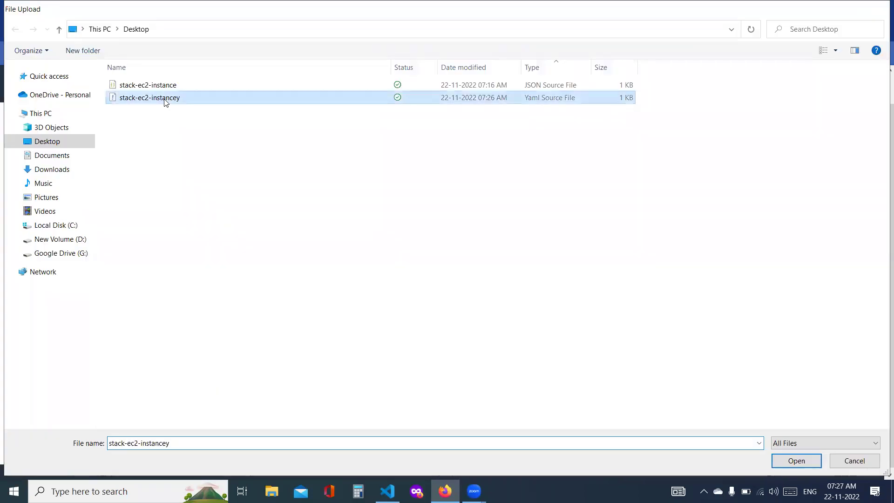
double_click(165, 99)
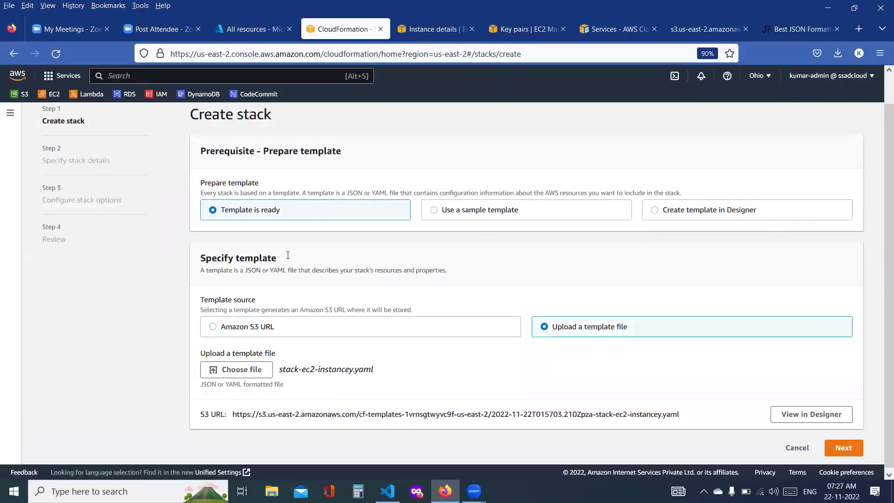
left_click(854, 449)
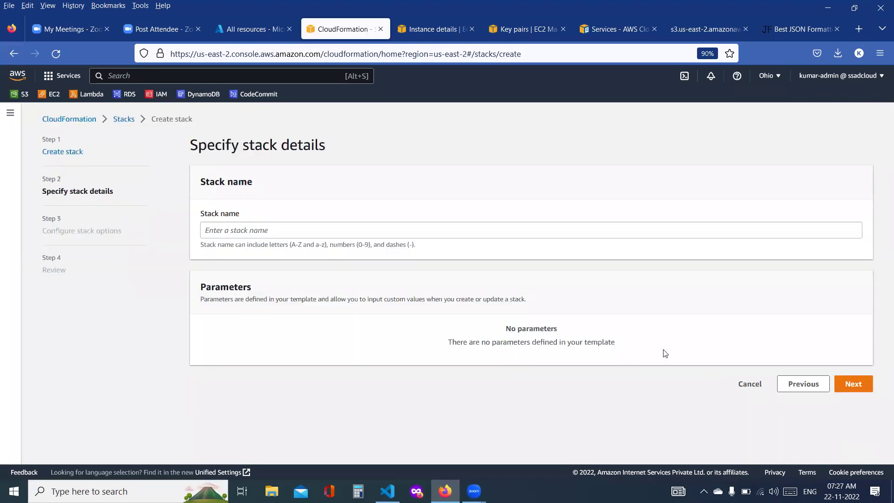
Name the stack "yaml-template-stack-ec2-instance" and continue to the stack options
left_click(324, 231)
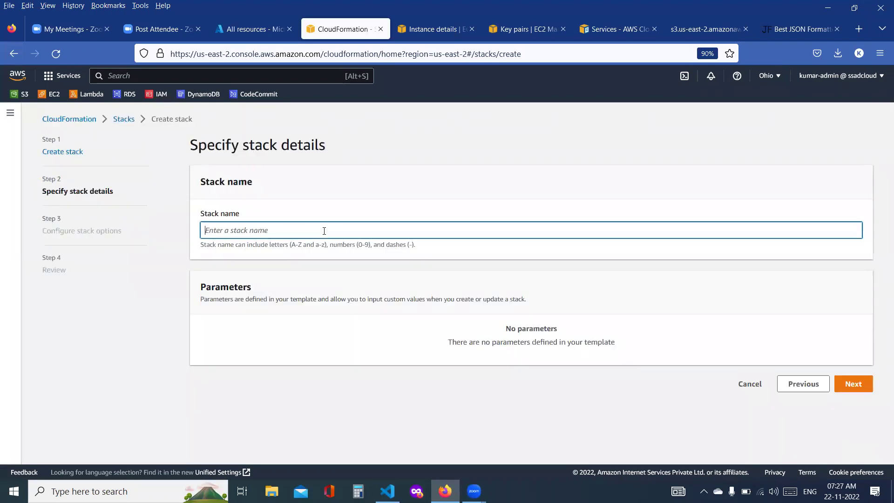
type("yaml-template-cstack-t")
key("BackSpace")
type("ec2-")
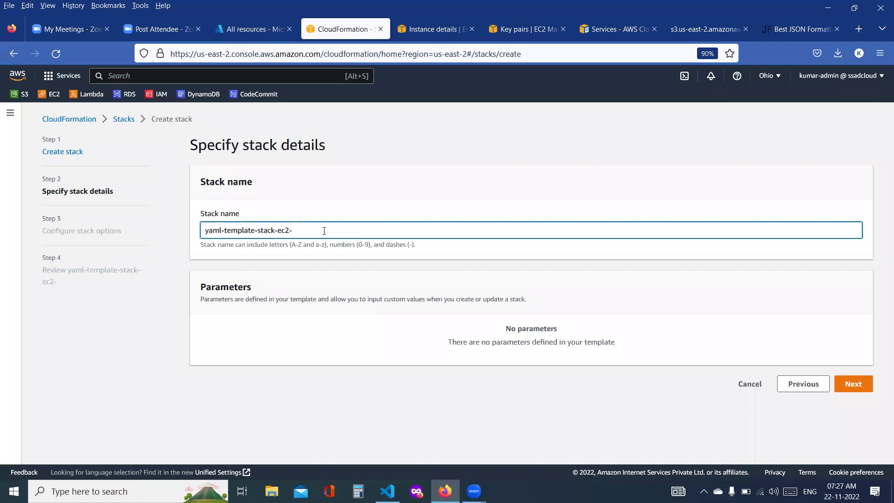
type("instance")
left_click(852, 387)
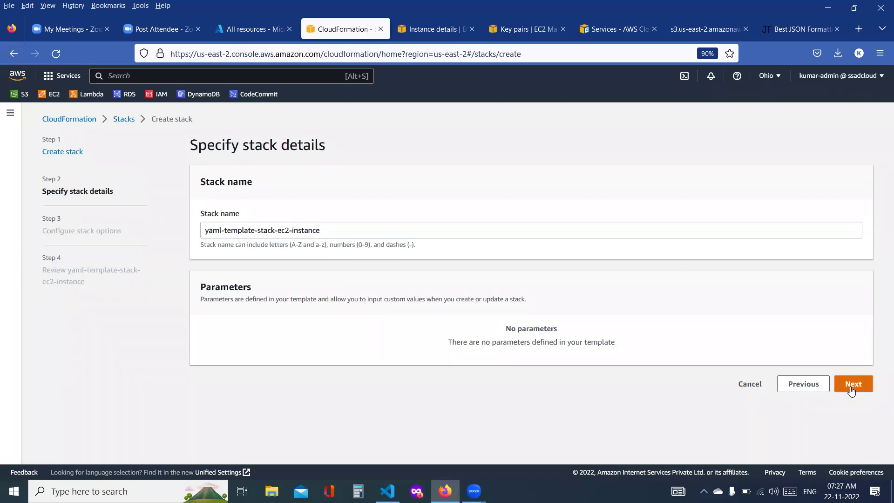
Keep the default stack options and submit the stack for creation from the review page
scroll(851, 388, "down", 7)
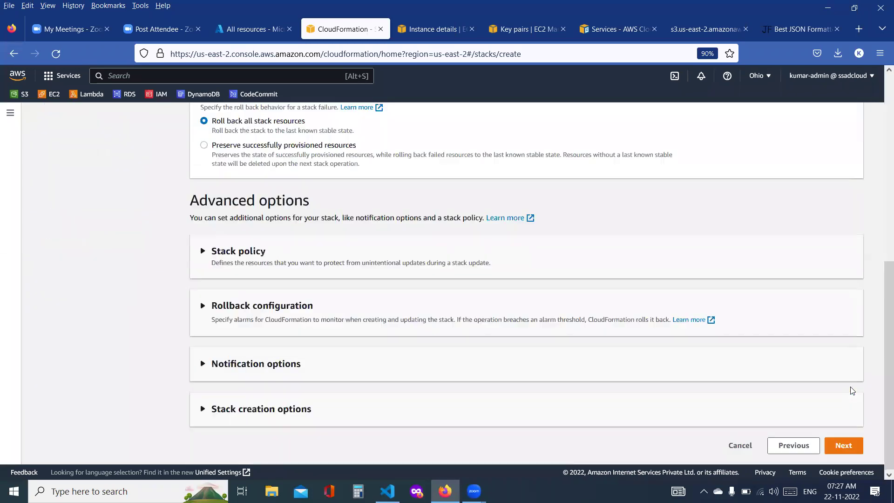
left_click(833, 452)
scroll(804, 447, "down", 15)
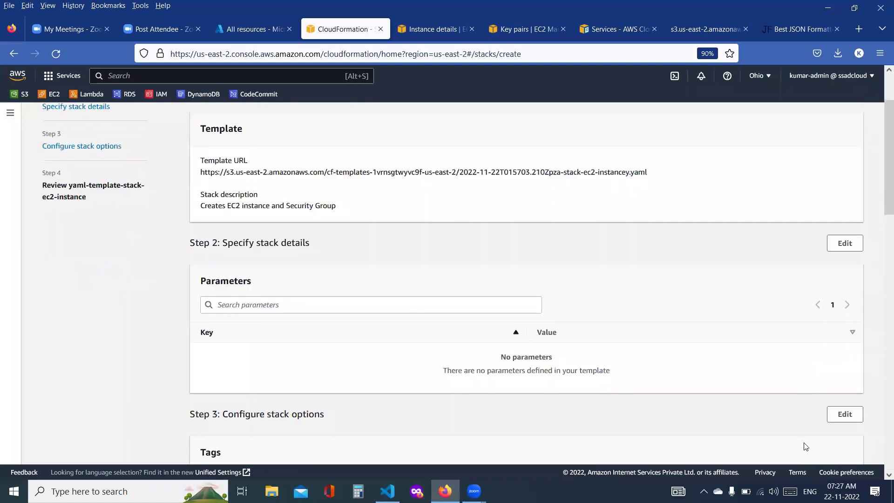
left_click(839, 446)
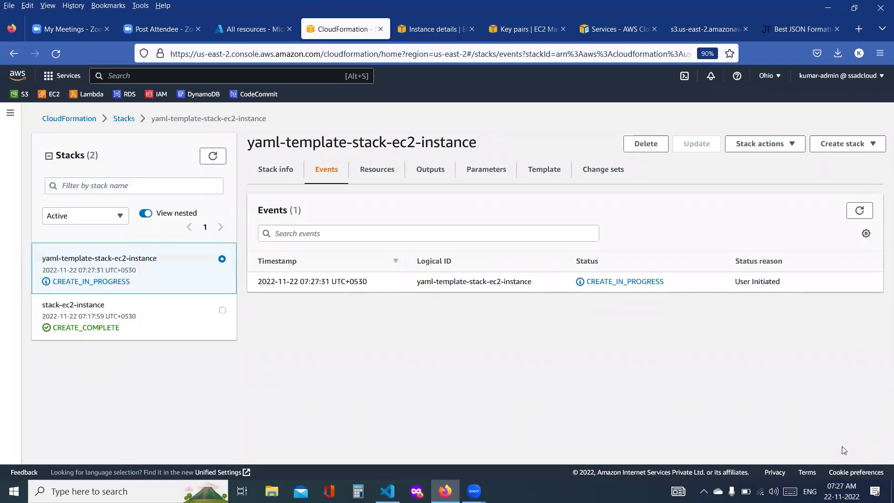
Review the YAML stack's events, template and resources, and open its r1 EC2 instance in the EC2 console
left_click(150, 325)
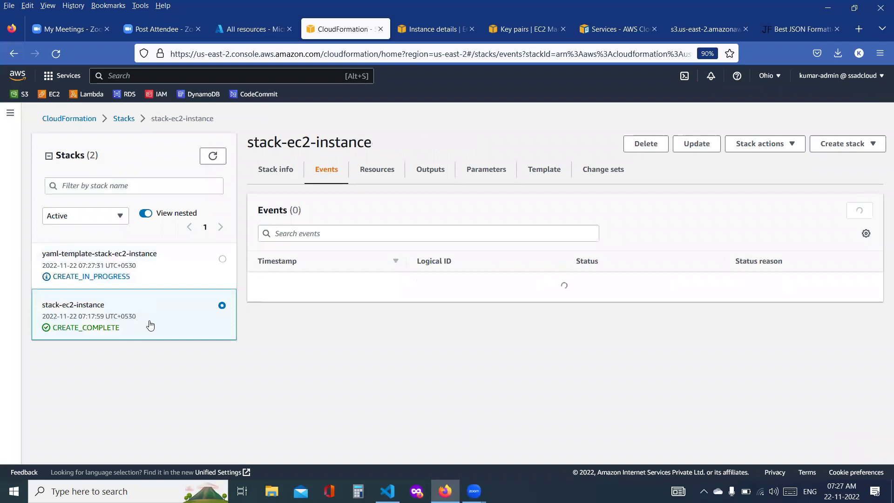
left_click(155, 281)
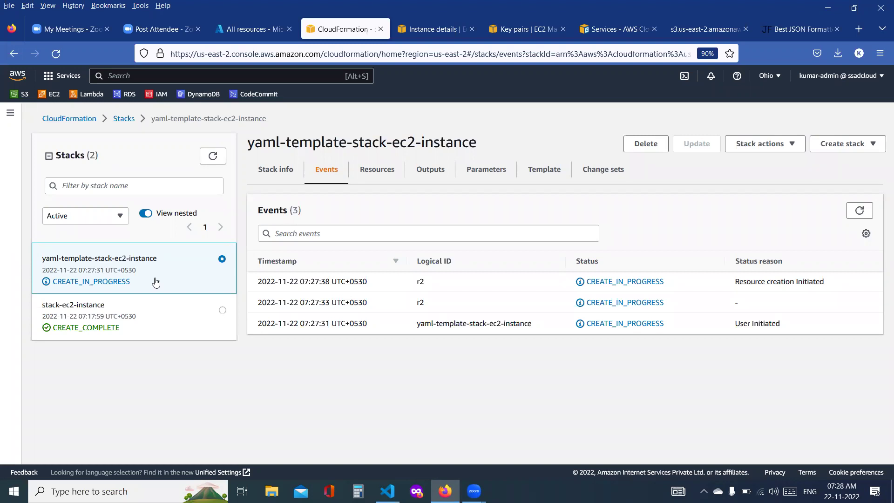
left_click(546, 180)
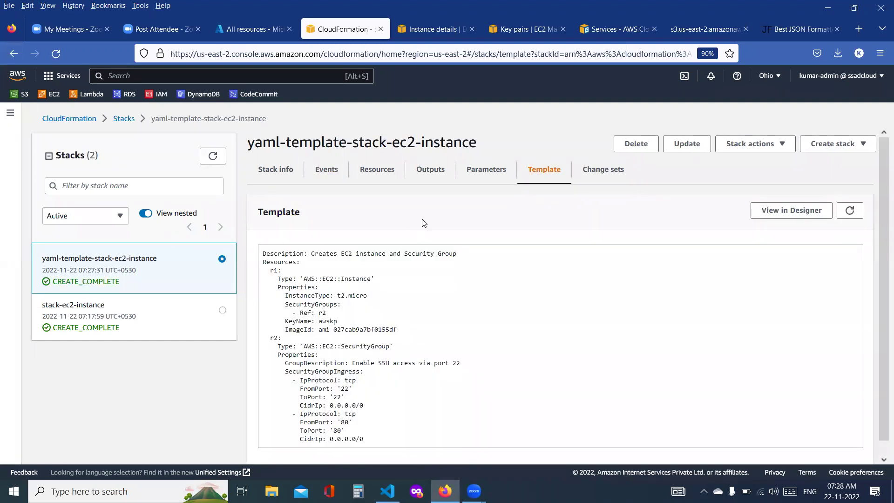
left_click(371, 179)
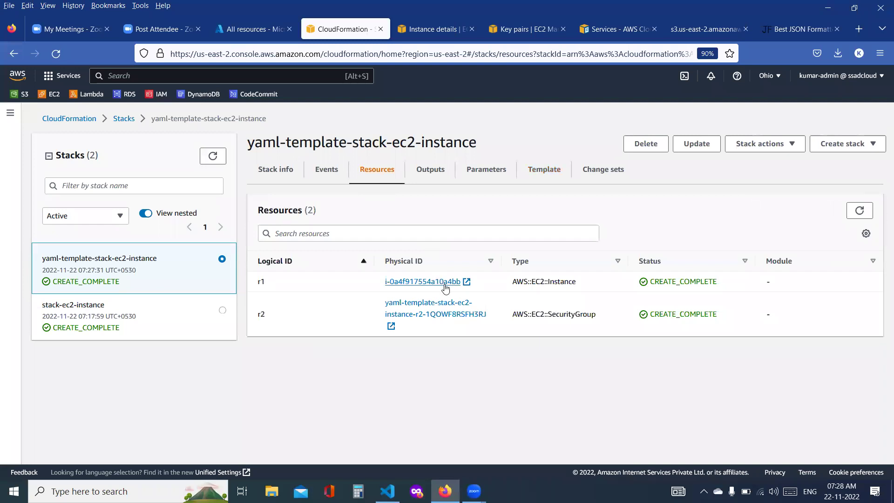
left_click(445, 287)
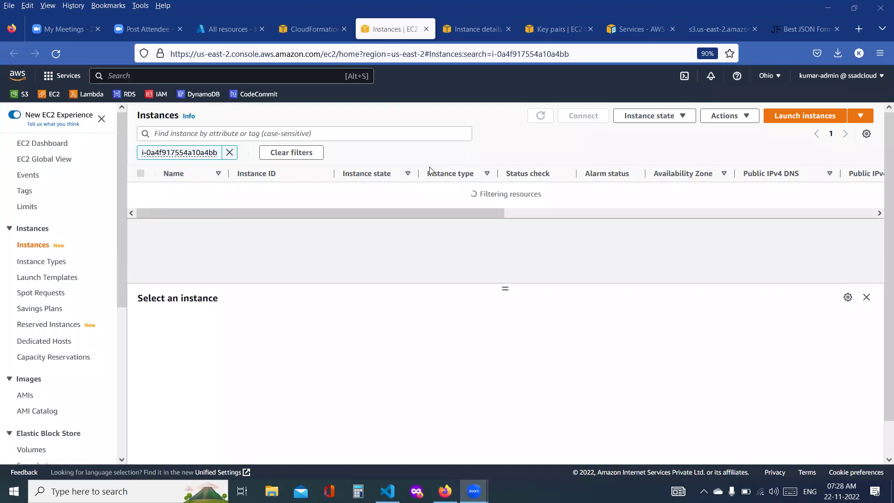
Return to the YAML stack's template and compare it with stack-ec2-instancey.yaml and stack-ec2-instance.json in Visual Studio Code
left_click(313, 29)
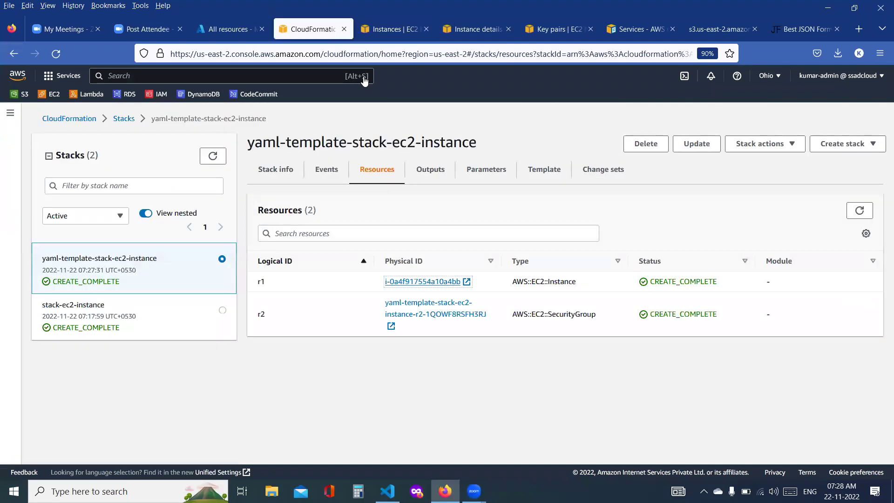
left_click(545, 170)
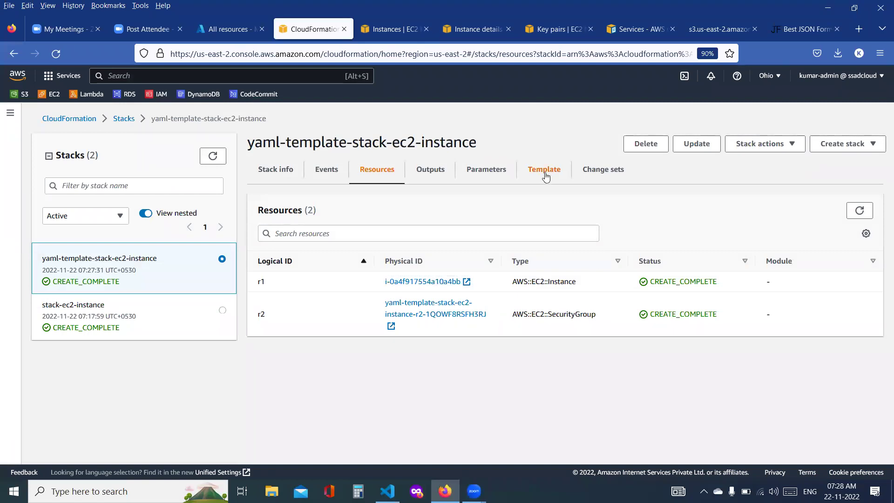
key("alt+Tab")
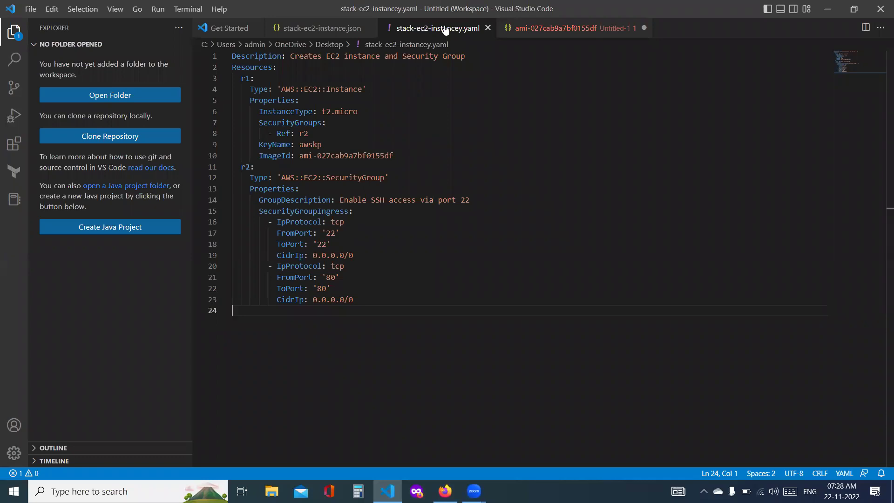
left_click(339, 25)
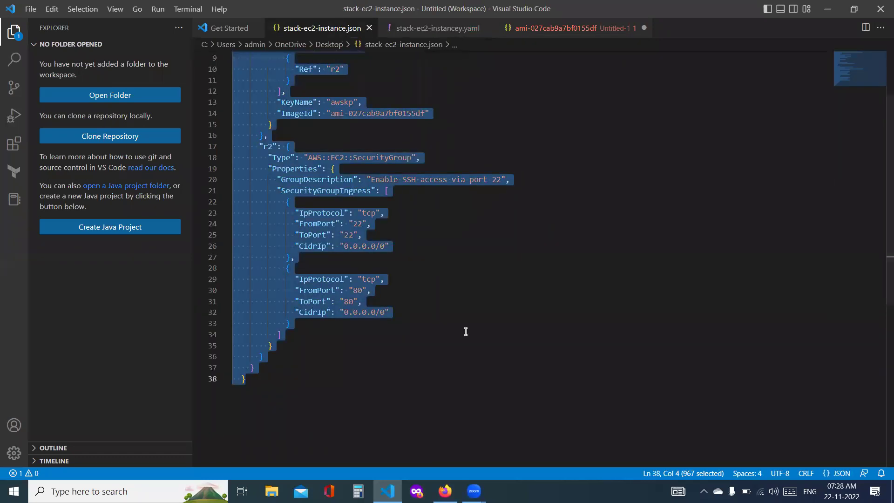
left_click(462, 396)
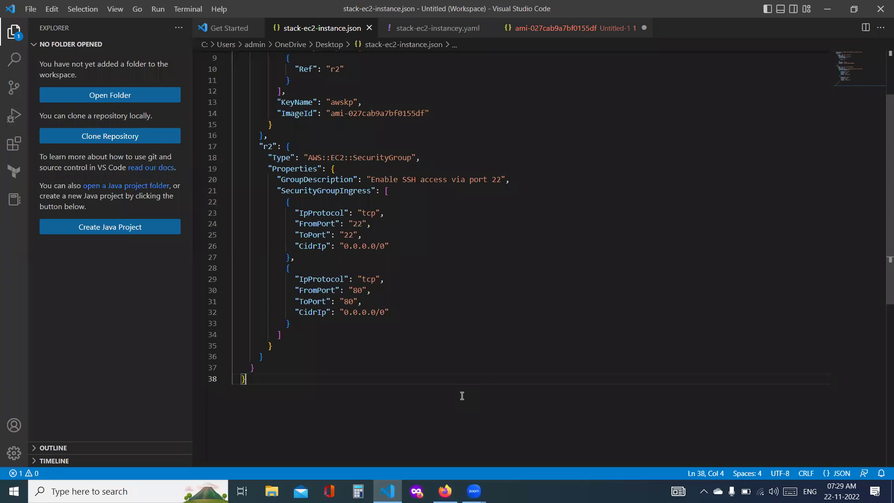
Switch back to CloudFormation in Firefox and delete the yaml-template-stack-ec2-instance stack
key("alt+Tab")
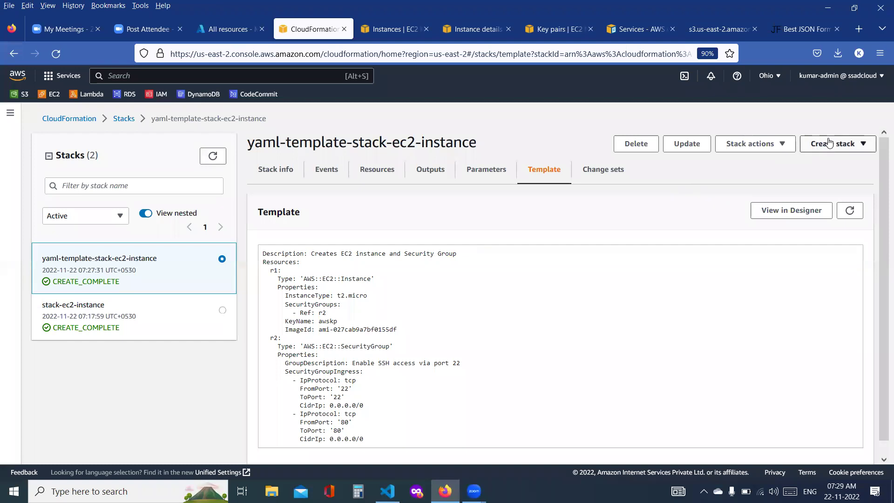
left_click(827, 144)
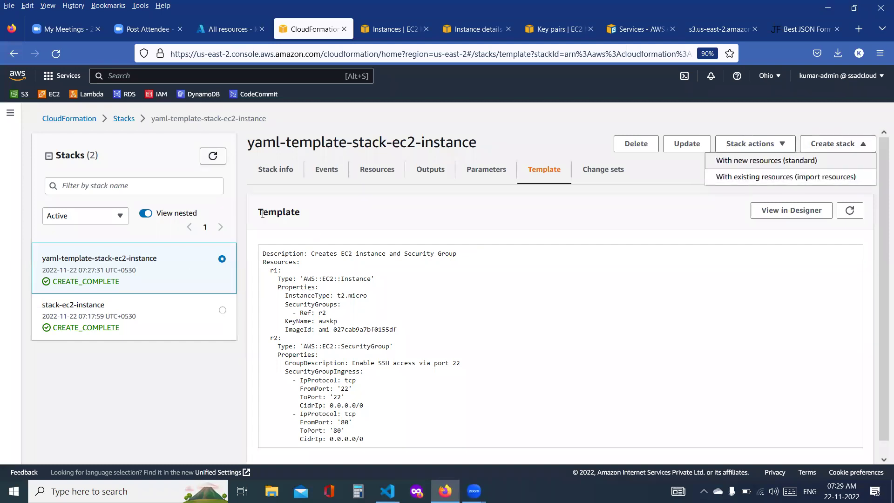
left_click(636, 144)
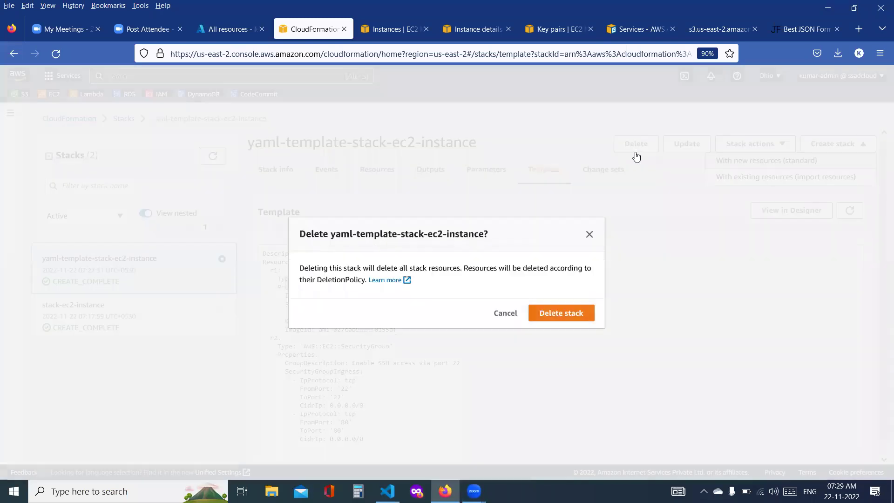
left_click(567, 317)
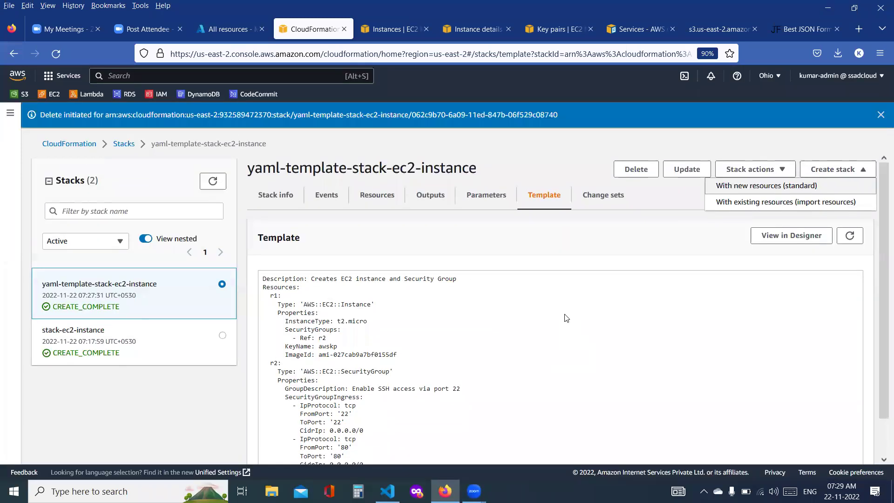
Select the stack-ec2-instance stack and delete it together with its resources
left_click(222, 337)
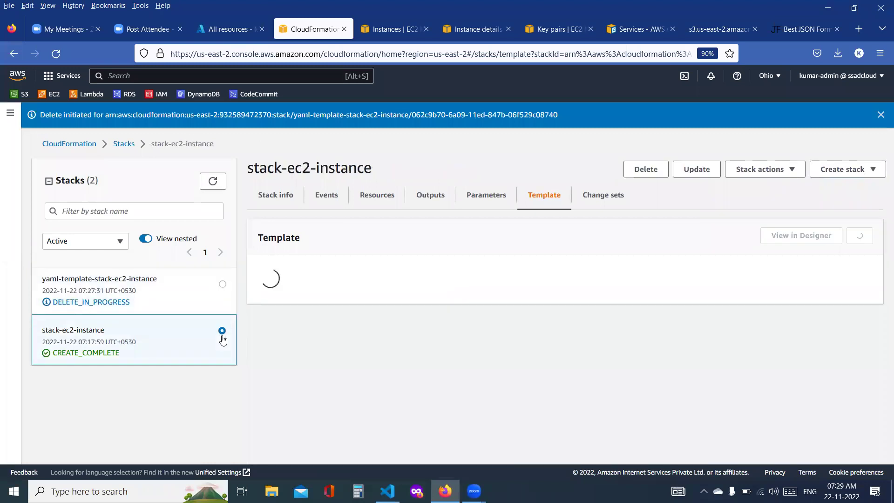
left_click(627, 176)
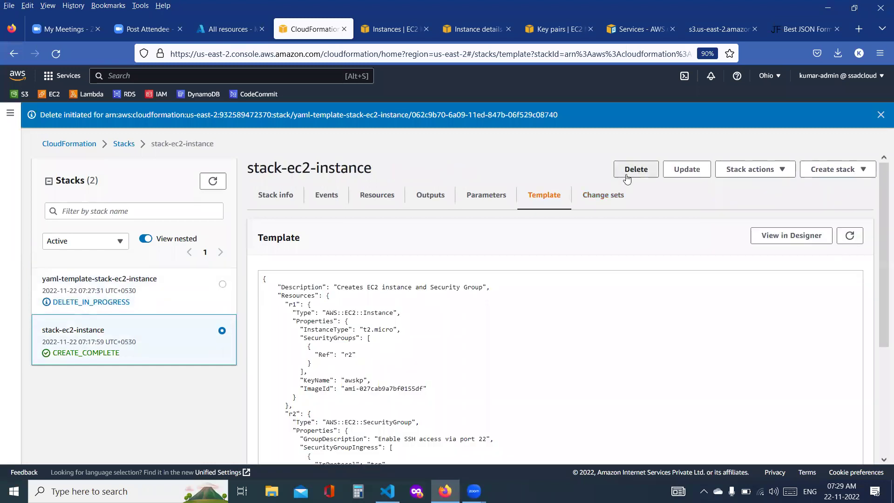
left_click(572, 314)
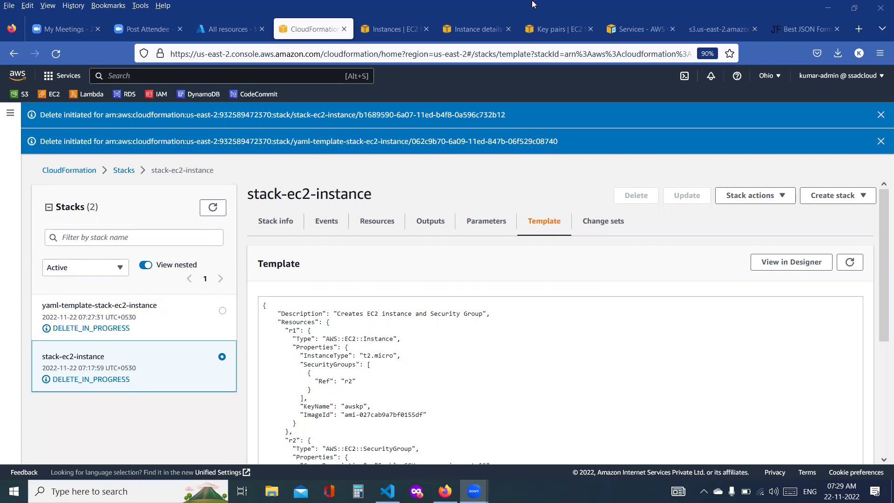
Remove the instance ID filter from the EC2 Instances list and refresh it to check the instance states
key("ctrl+Tab")
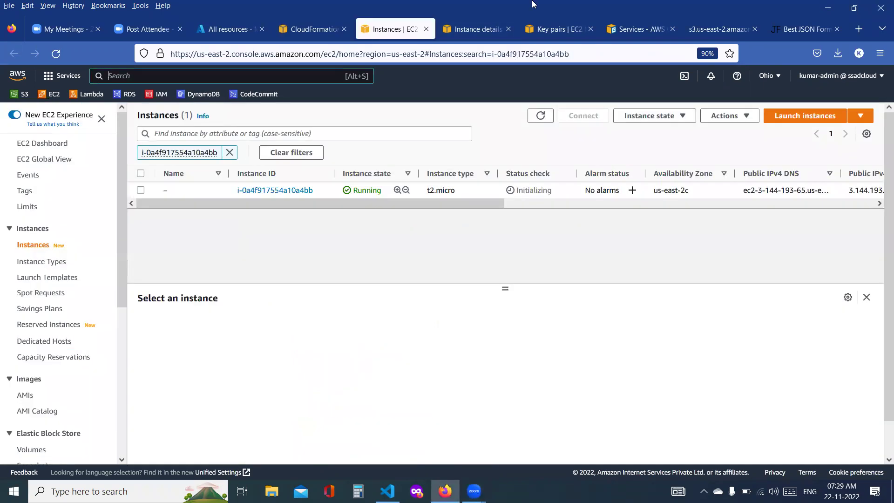
left_click(229, 152)
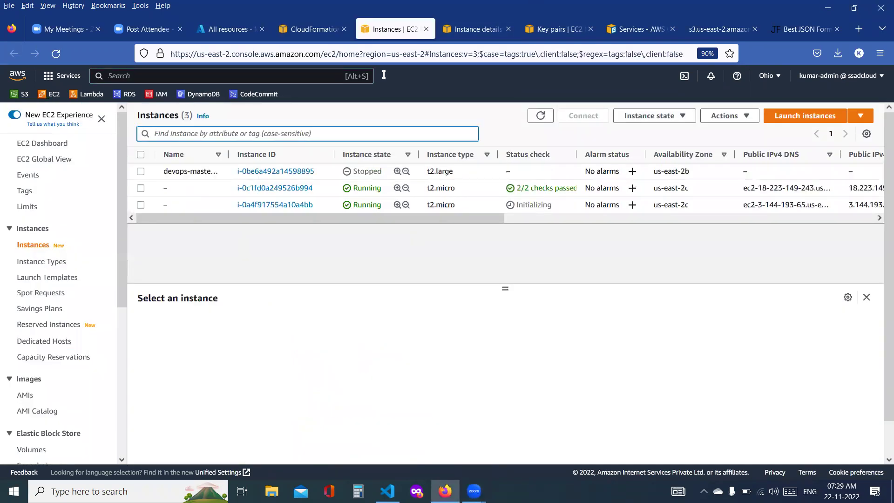
left_click(543, 114)
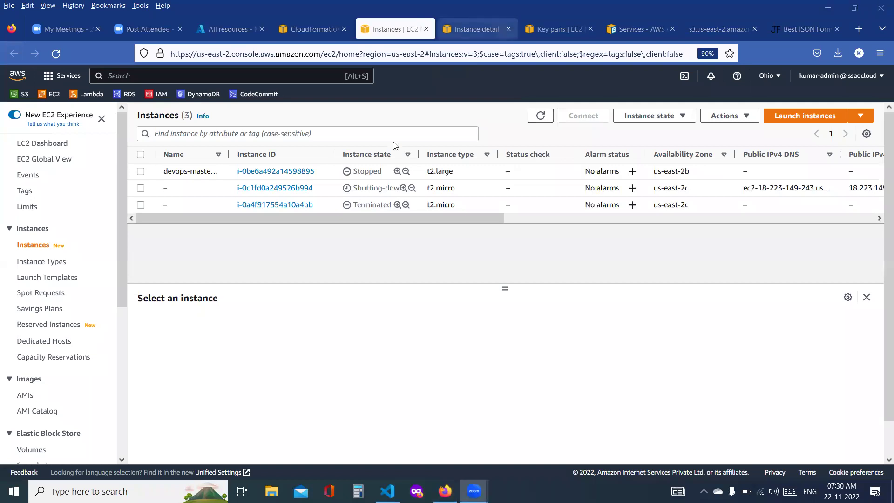
Close the EC2 Instances, instance details, key pairs and AWS Services browser tabs
key("ctrl+w")
key("ctrl+w")
key("ctrl+w")
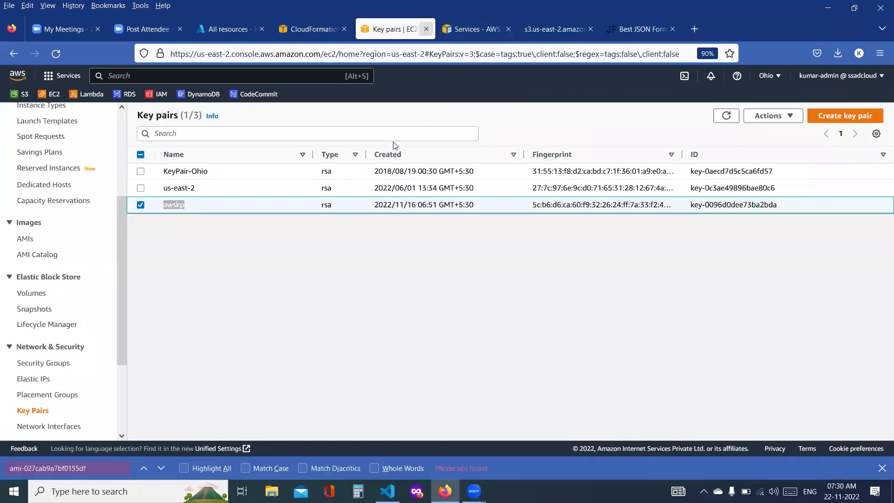
key("ctrl+w")
key("ctrl+w")
key("ctrl+w")
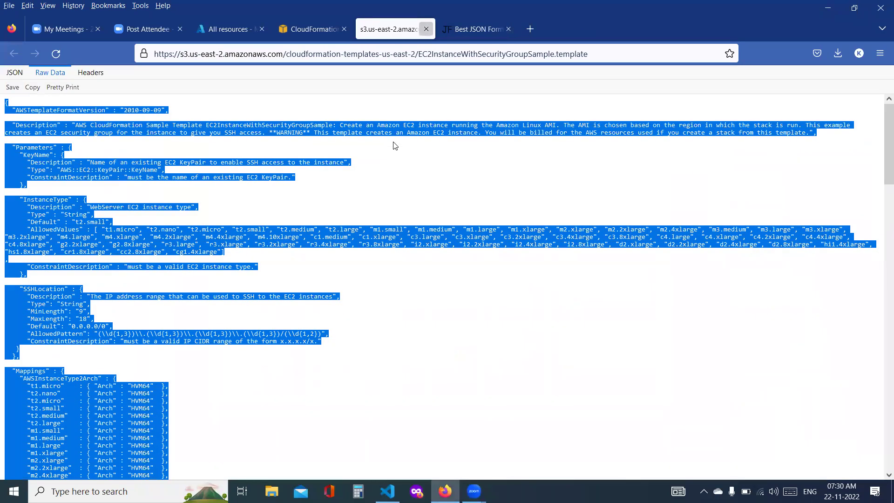